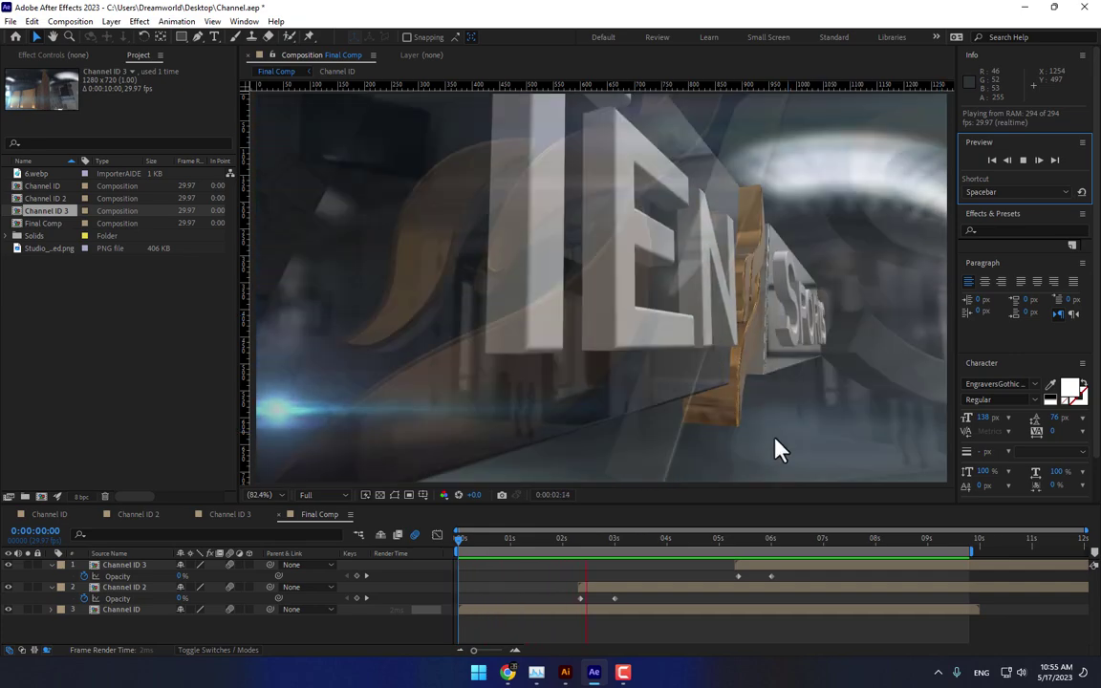
pyautogui.moveTo(651, 541); pyautogui.dragTo(602, 588)
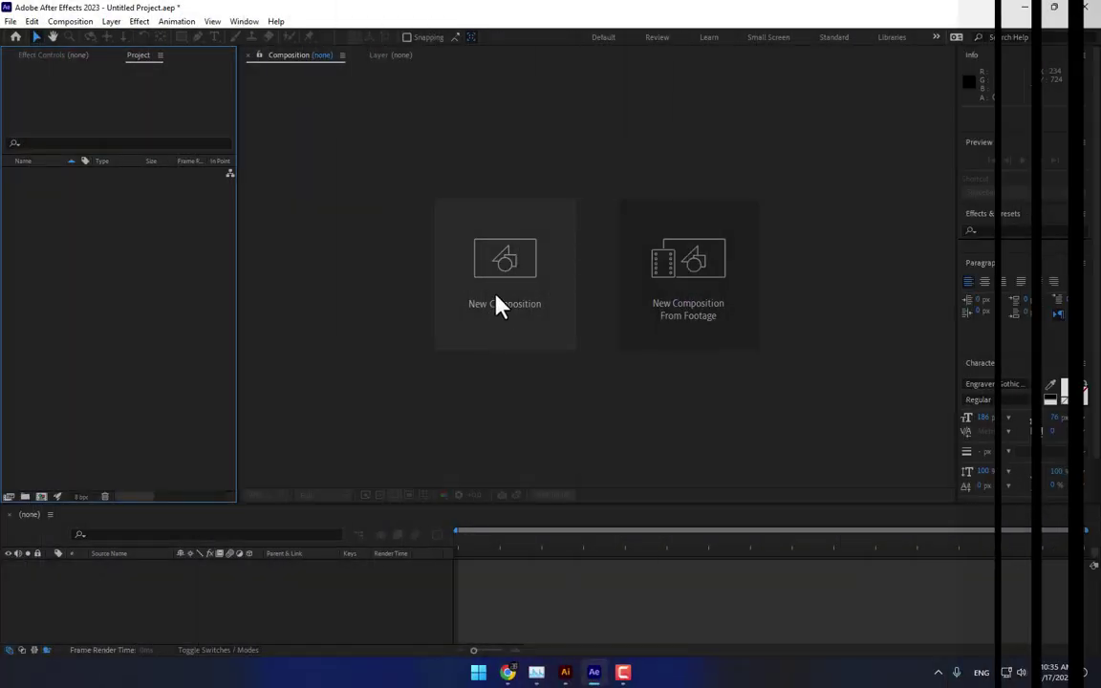
# Step: Create a new 1280x720 composition named Channel ID at 29.97 fps with a duration of 0:00:10:00
pyautogui.click(497, 305)
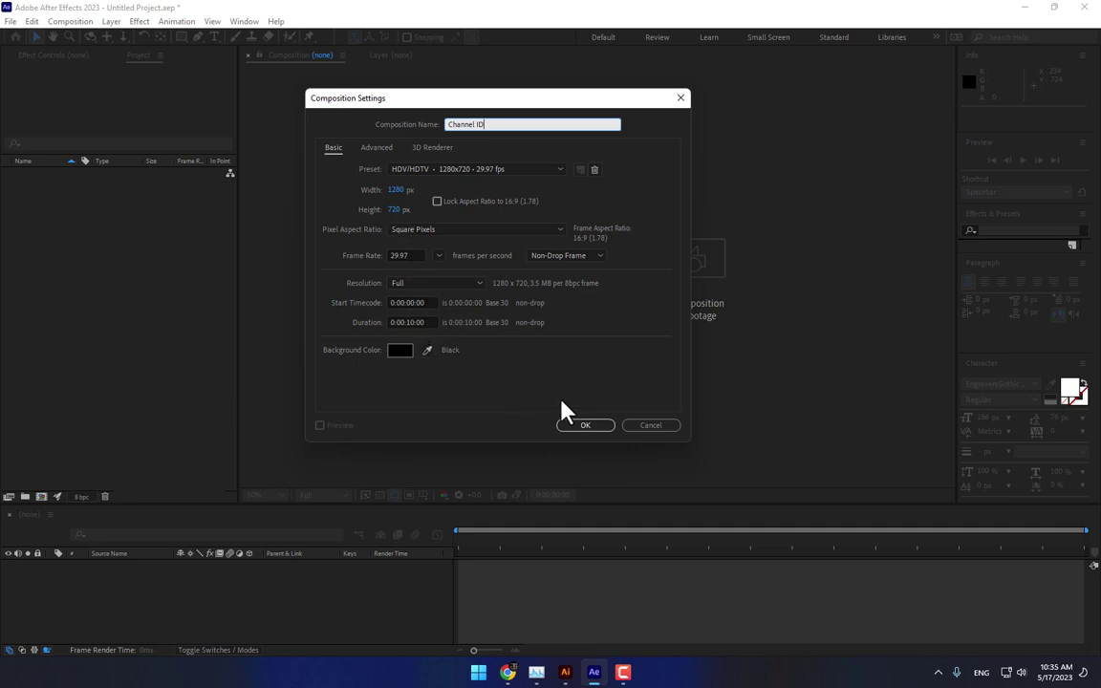
pyautogui.click(583, 426)
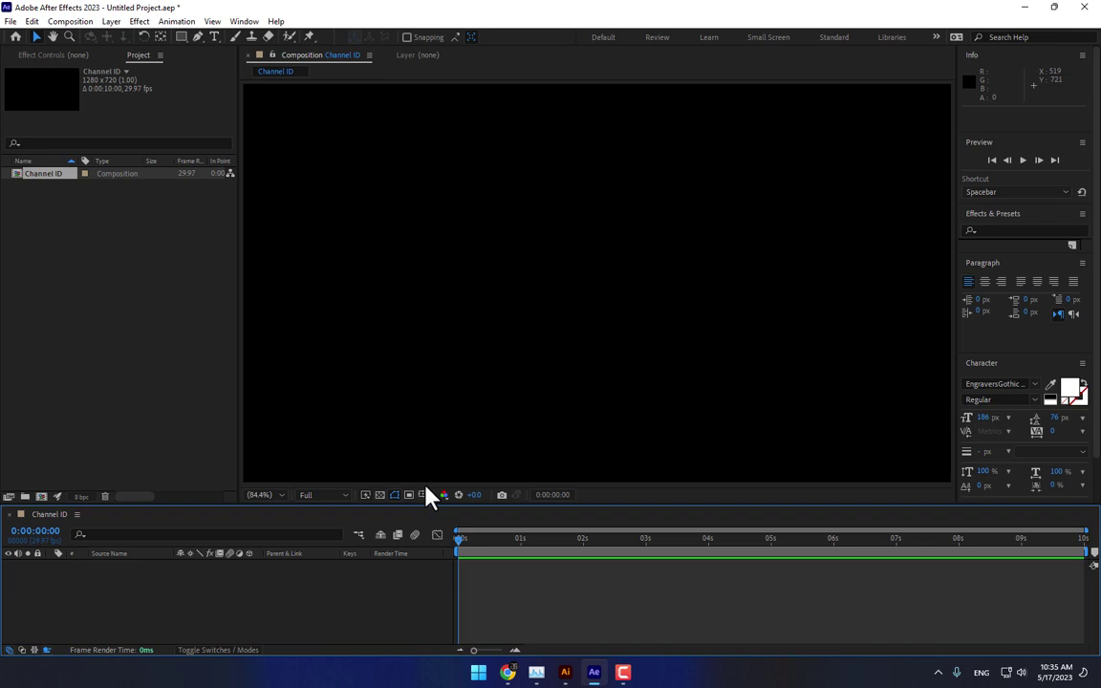
# Step: Show the title/action safe guides and the rulers in the Channel ID composition view
pyautogui.click(423, 494)
pyautogui.click(442, 513)
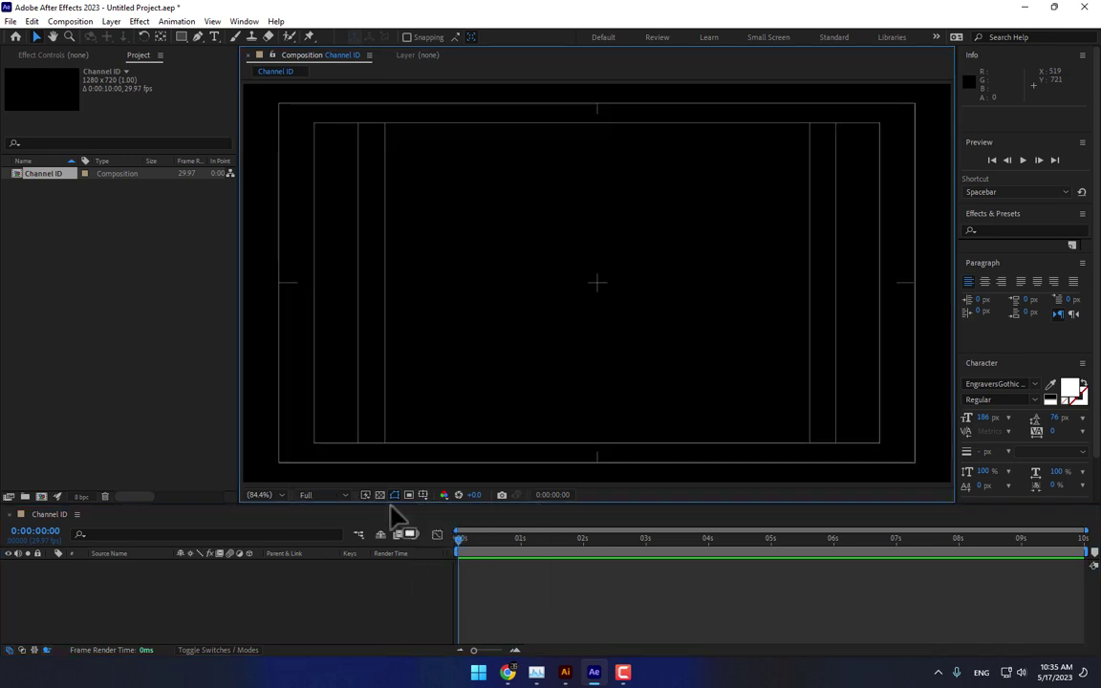
pyautogui.hotkey('ctrl', 'r')
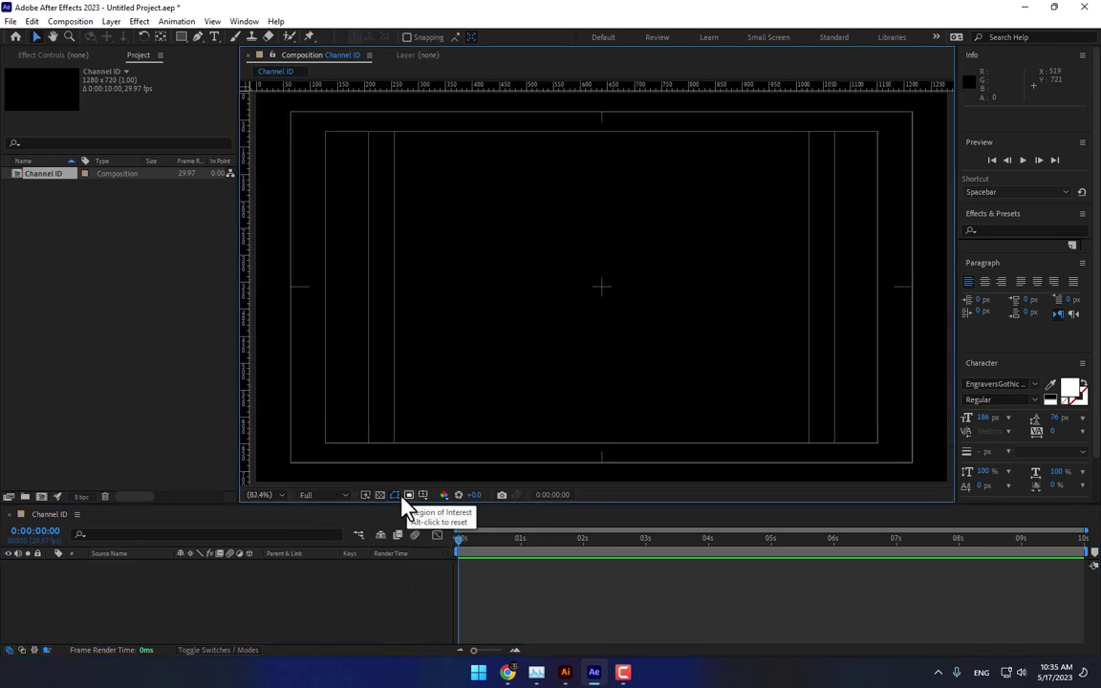
# Step: Add a composition-size orange solid named Sports Icon
pyautogui.hotkey('ctrl', 'y')
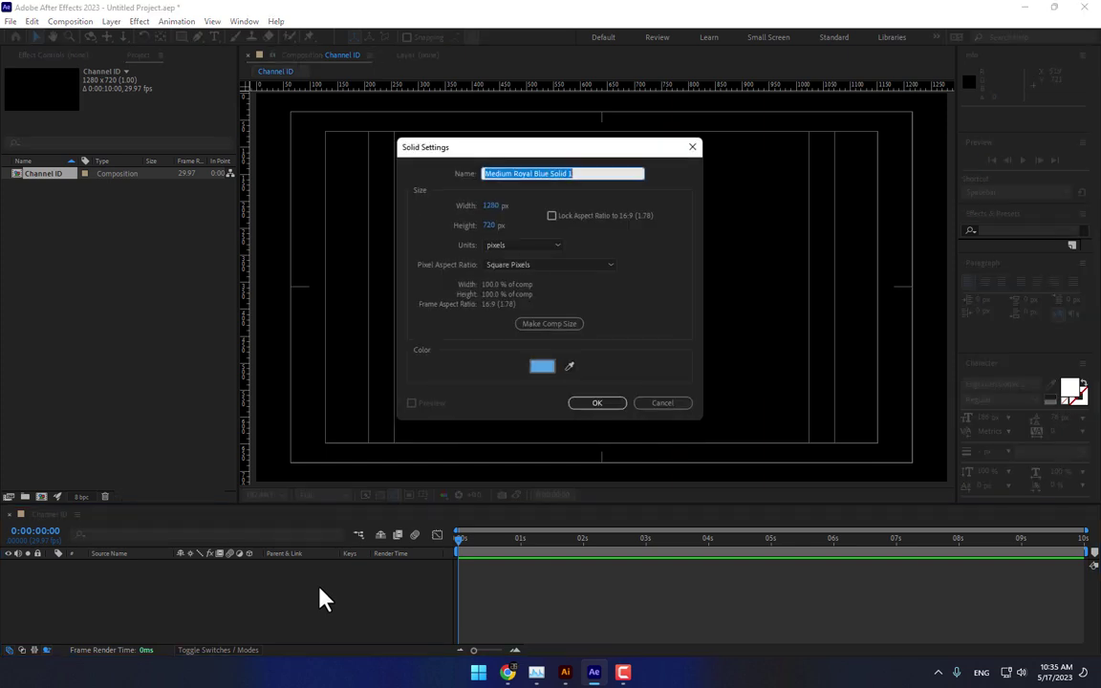
pyautogui.write('Sports Icon')
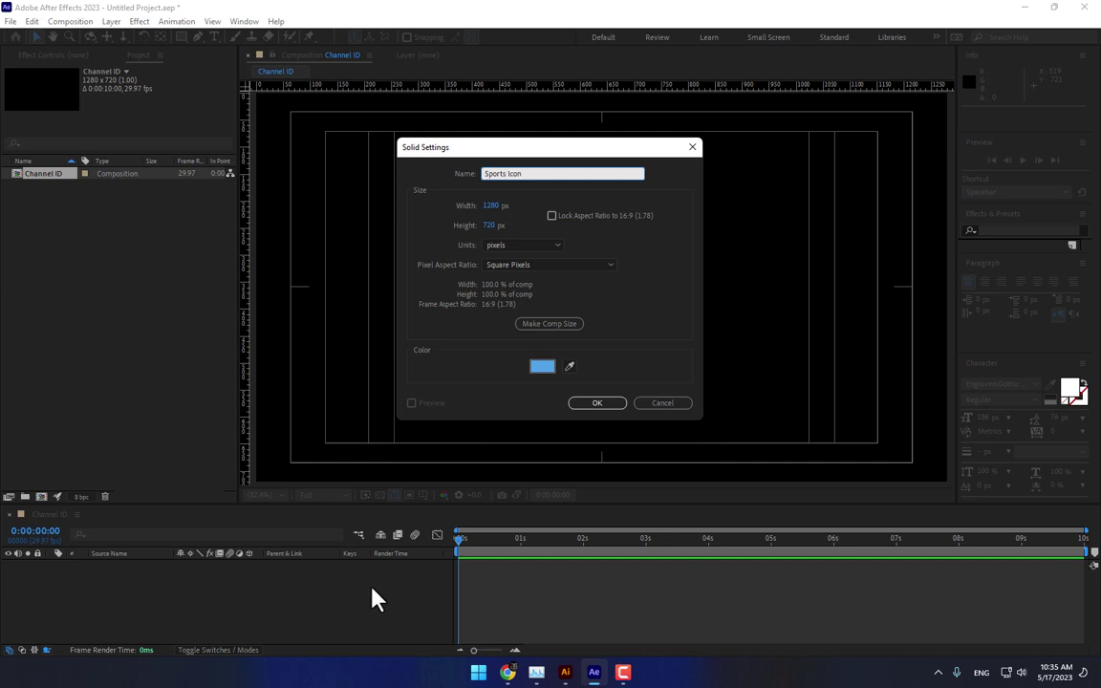
pyautogui.click(542, 366)
pyautogui.click(859, 271)
pyautogui.moveTo(895, 311); pyautogui.dragTo(896, 390)
pyautogui.click(994, 243)
pyautogui.click(595, 405)
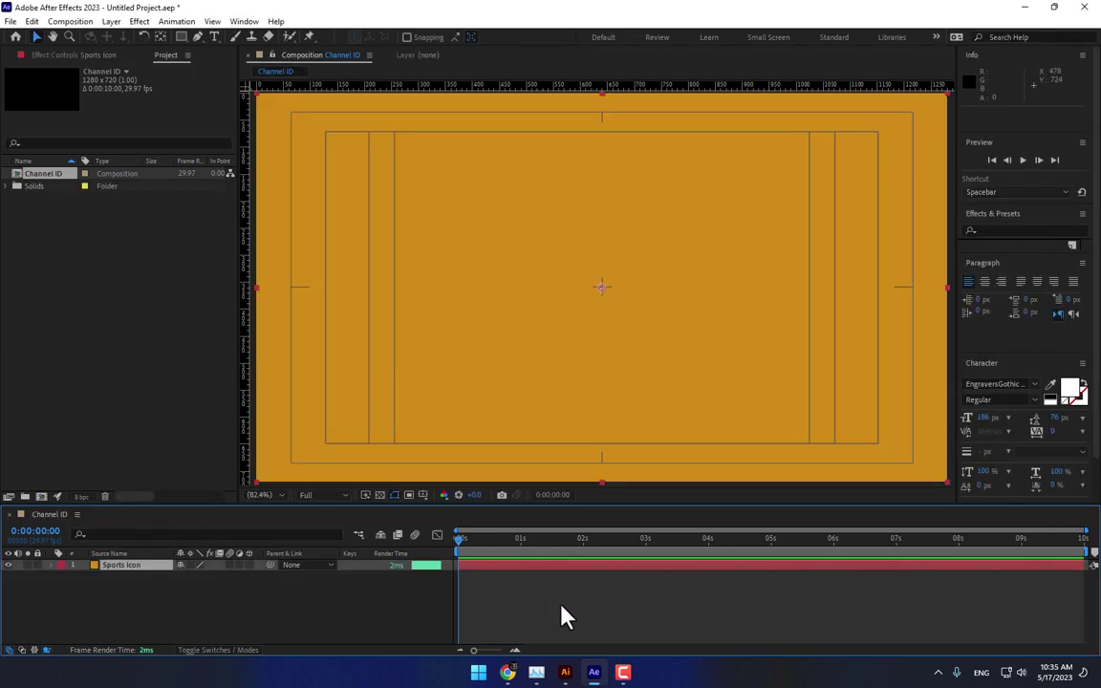
pyautogui.click(565, 672)
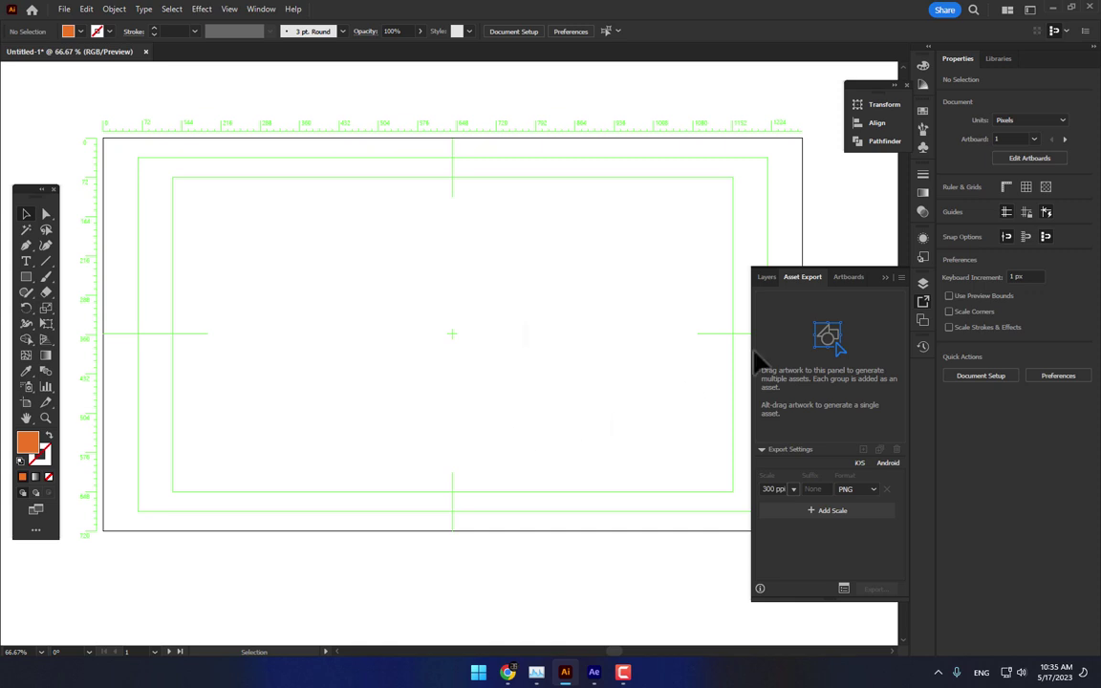
pyautogui.click(884, 278)
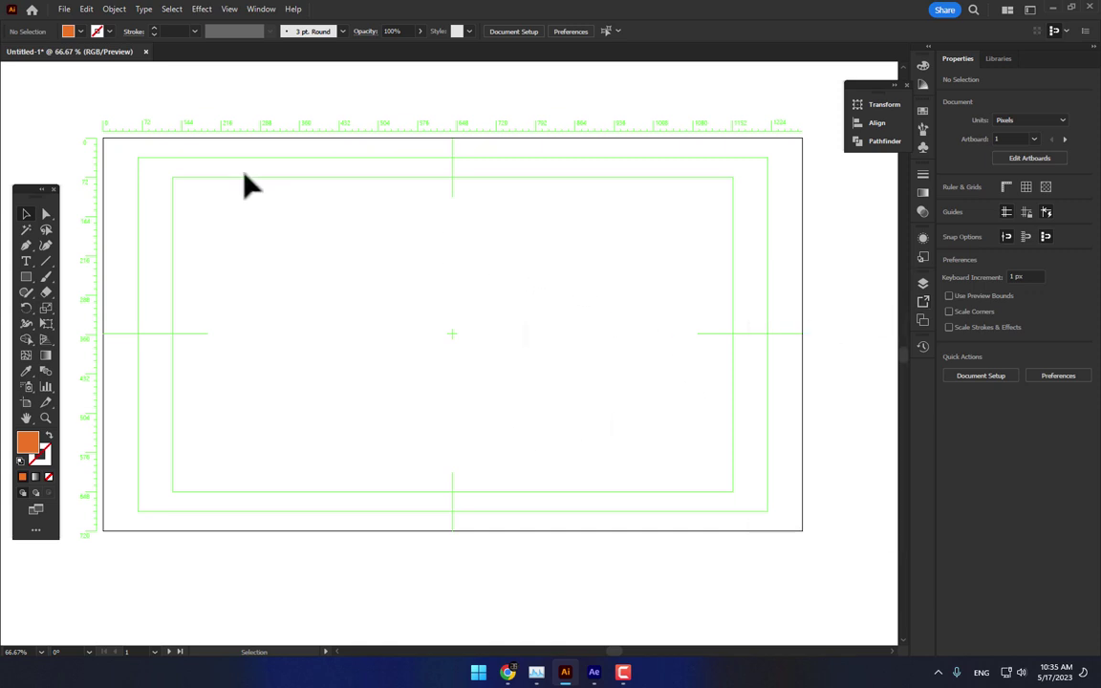
pyautogui.click(64, 10)
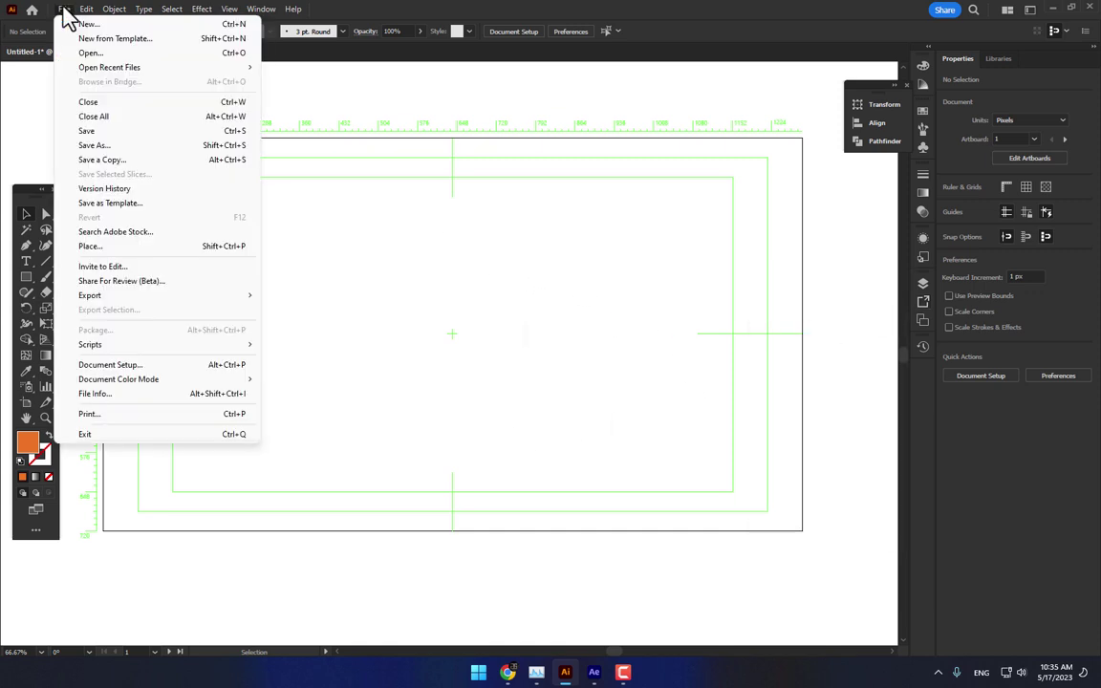
pyautogui.click(95, 246)
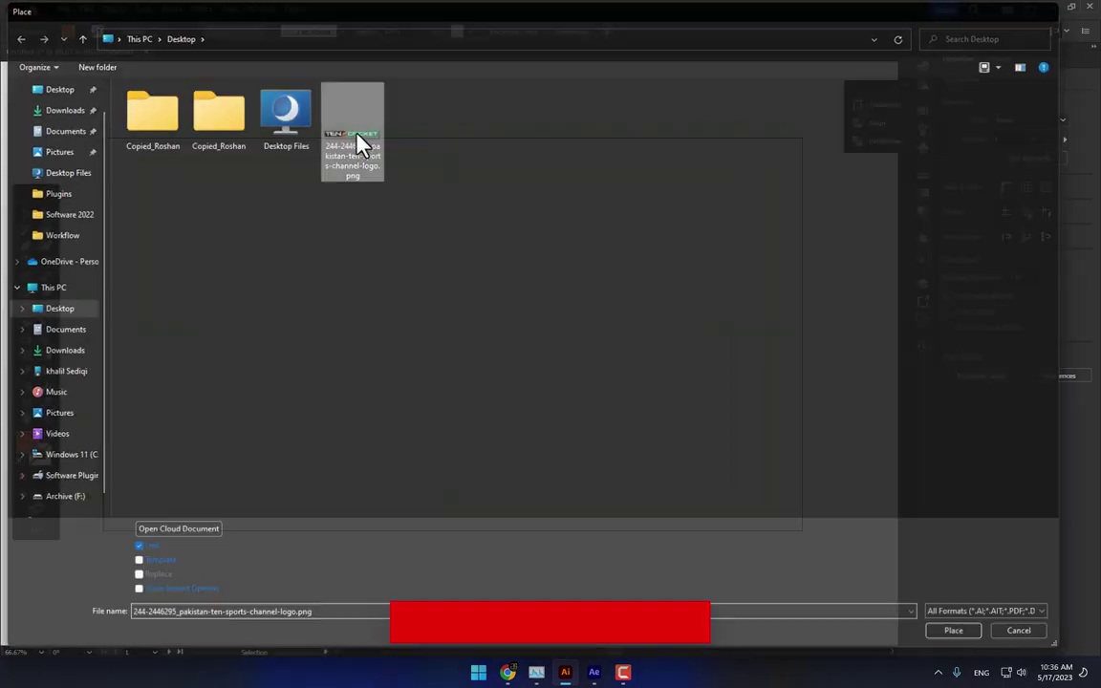
pyautogui.doubleClick(353, 149)
pyautogui.moveTo(214, 254); pyautogui.dragTo(570, 356)
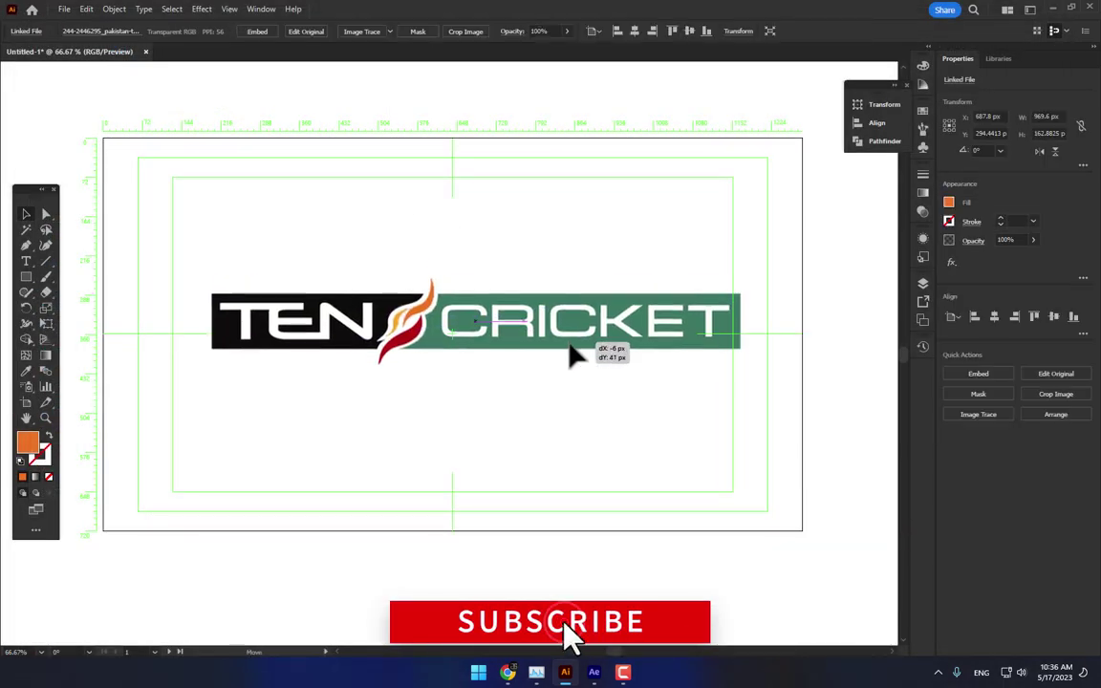
# Step: Embed the placed logo image and move it roughly to the centre of the artboard
pyautogui.click(256, 32)
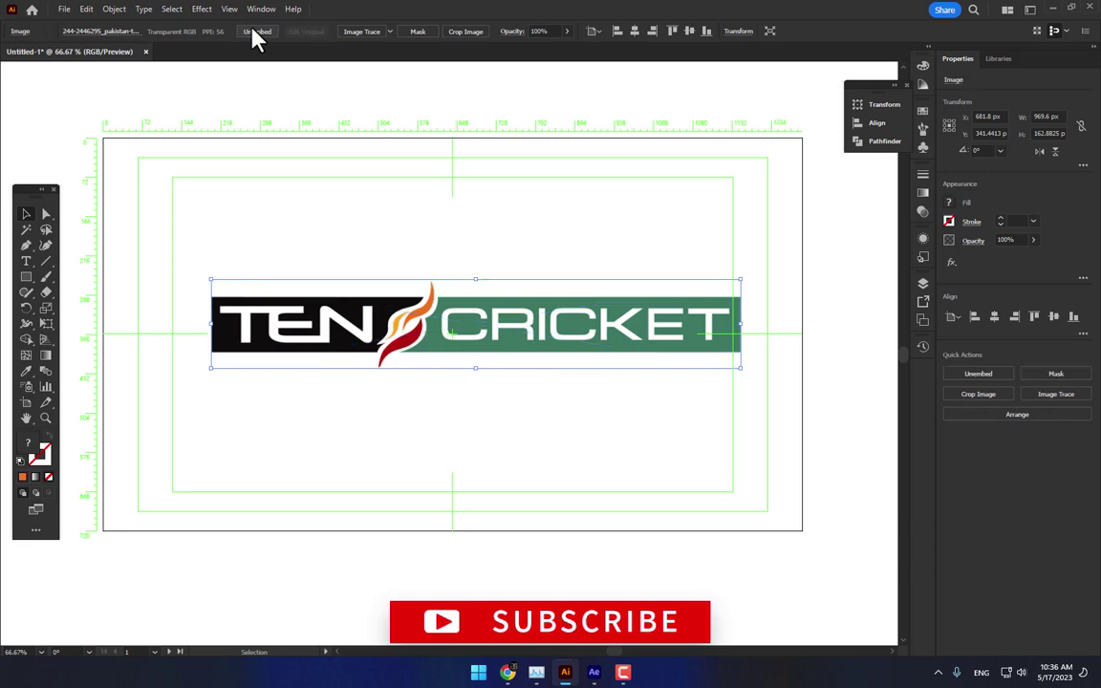
pyautogui.moveTo(430, 336)
pyautogui.mouseDown()
pyautogui.moveTo(413, 356)
pyautogui.moveTo(411, 330)
pyautogui.mouseUp()
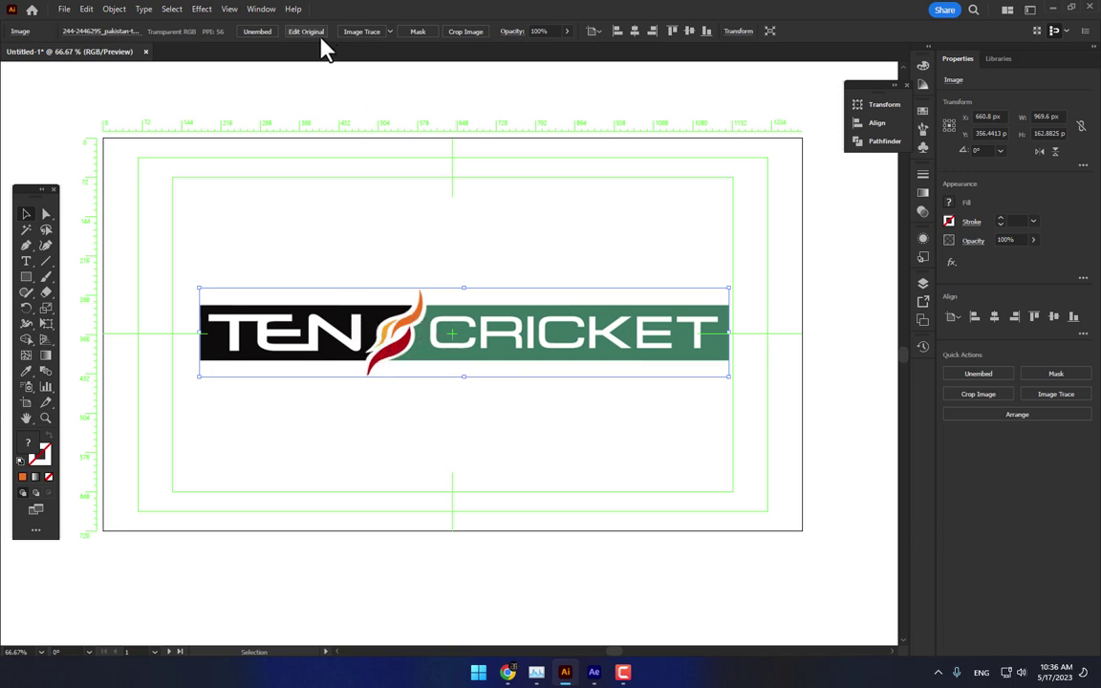
# Step: Image-trace the logo with the 6 Colors preset and expand the tracing into vector paths
pyautogui.click(390, 31)
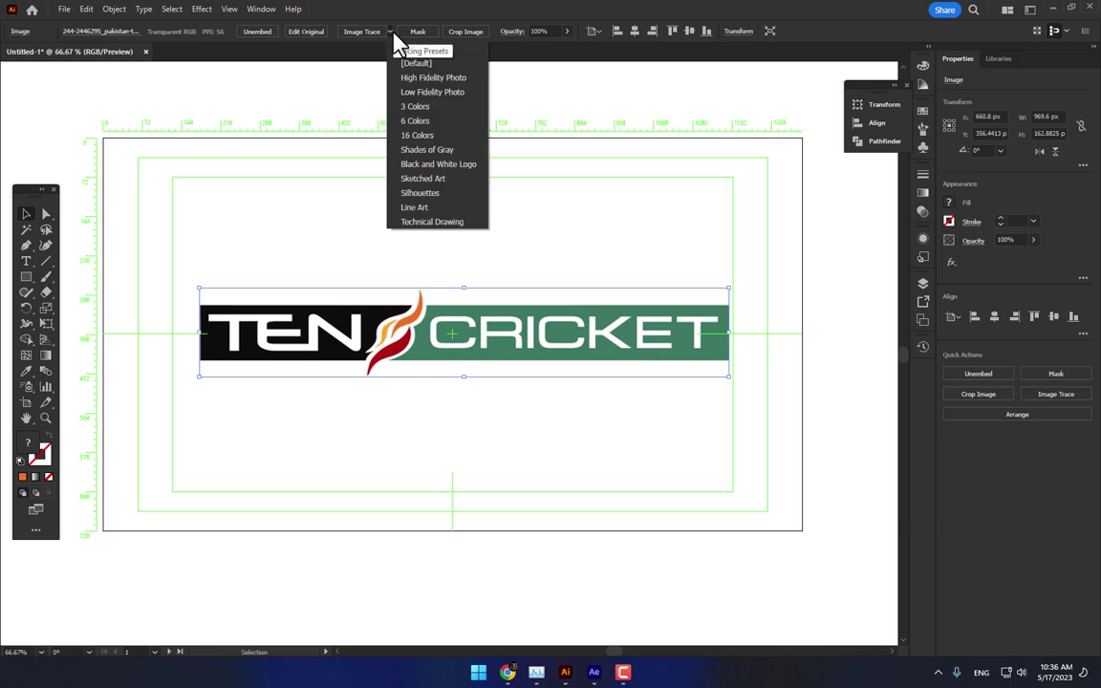
pyautogui.click(428, 124)
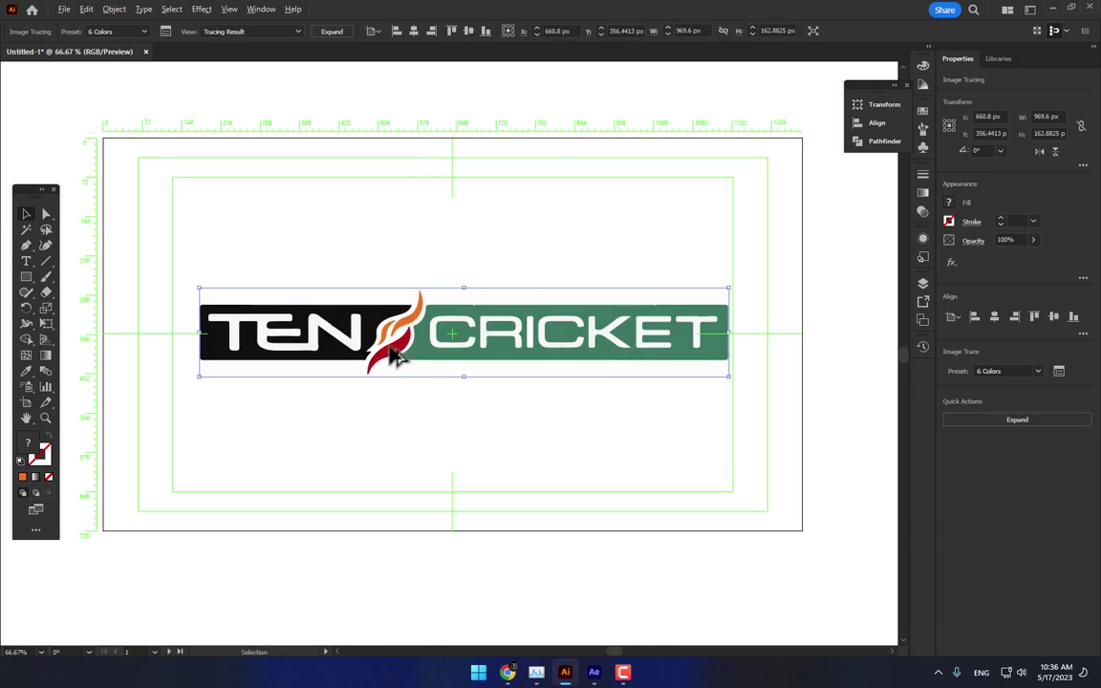
pyautogui.scroll(5, 402, 368)
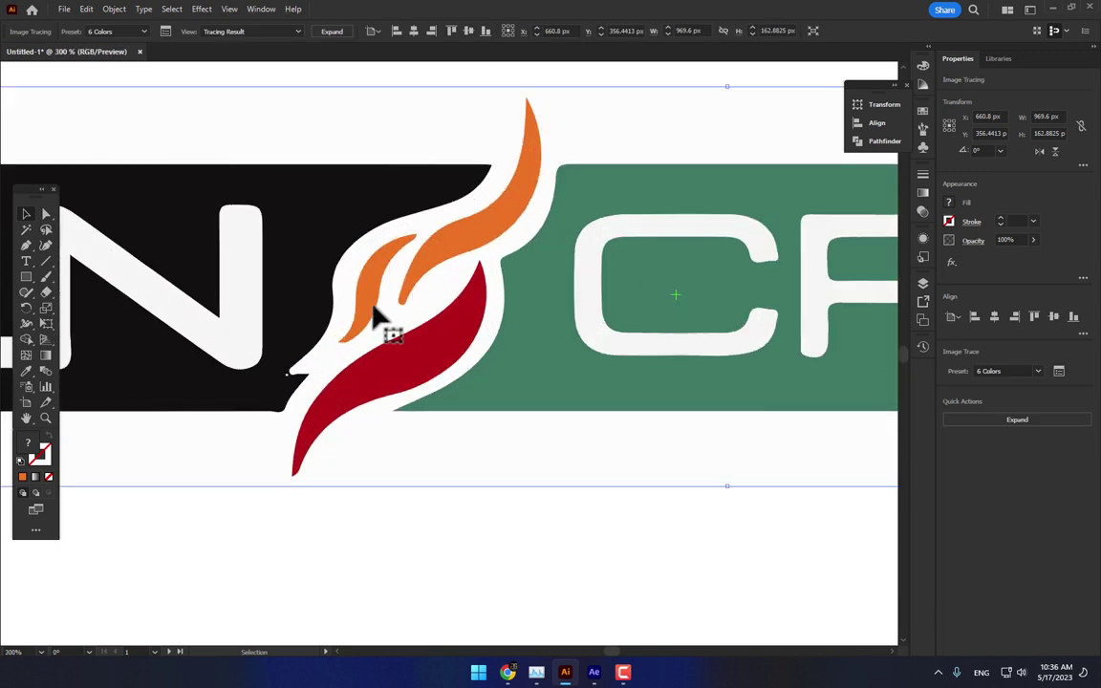
pyautogui.scroll(-3, 395, 295)
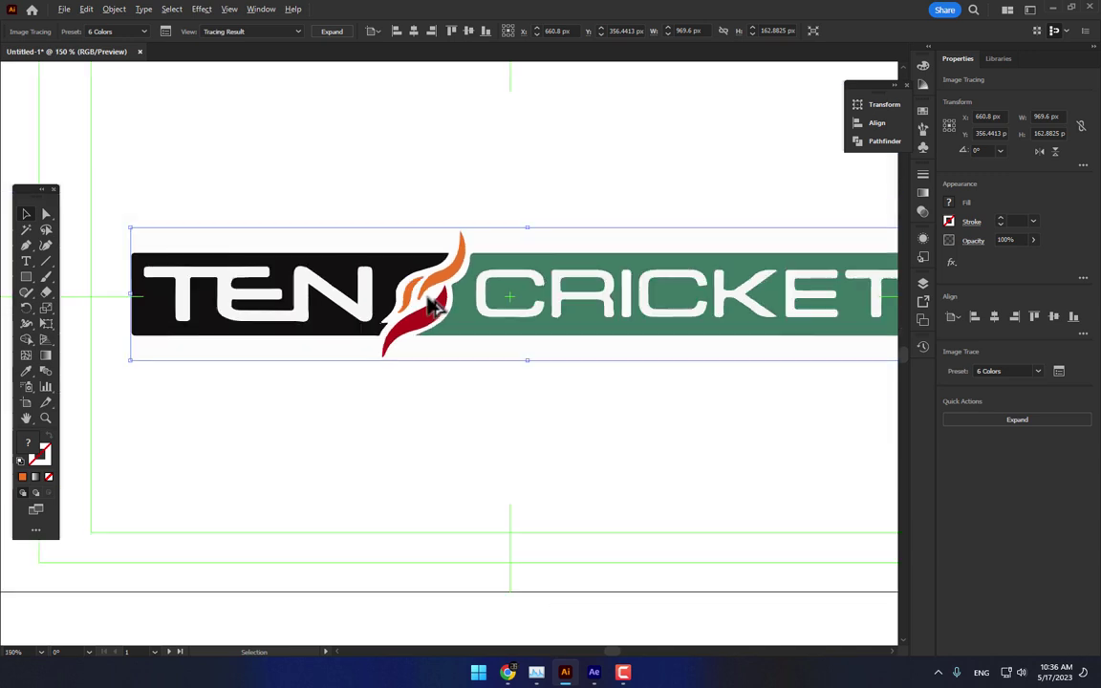
pyautogui.click(333, 32)
# Step: Ungroup the expanded logo tracing and clear the selection
pyautogui.rightClick(480, 287)
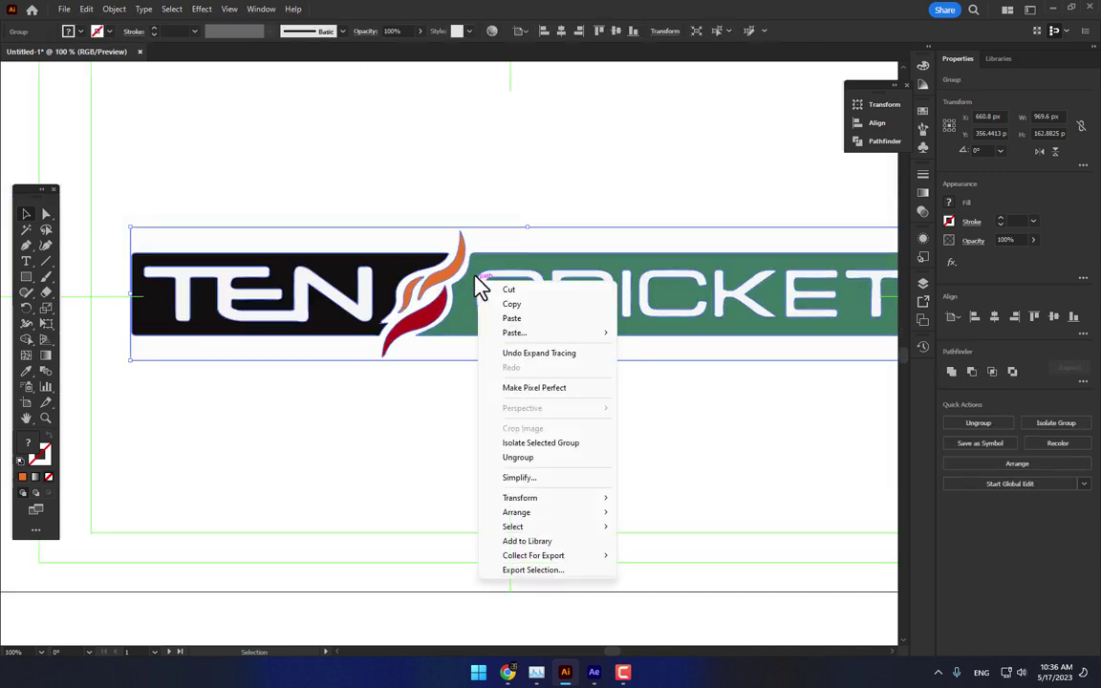
pyautogui.click(518, 457)
pyautogui.rightClick(510, 304)
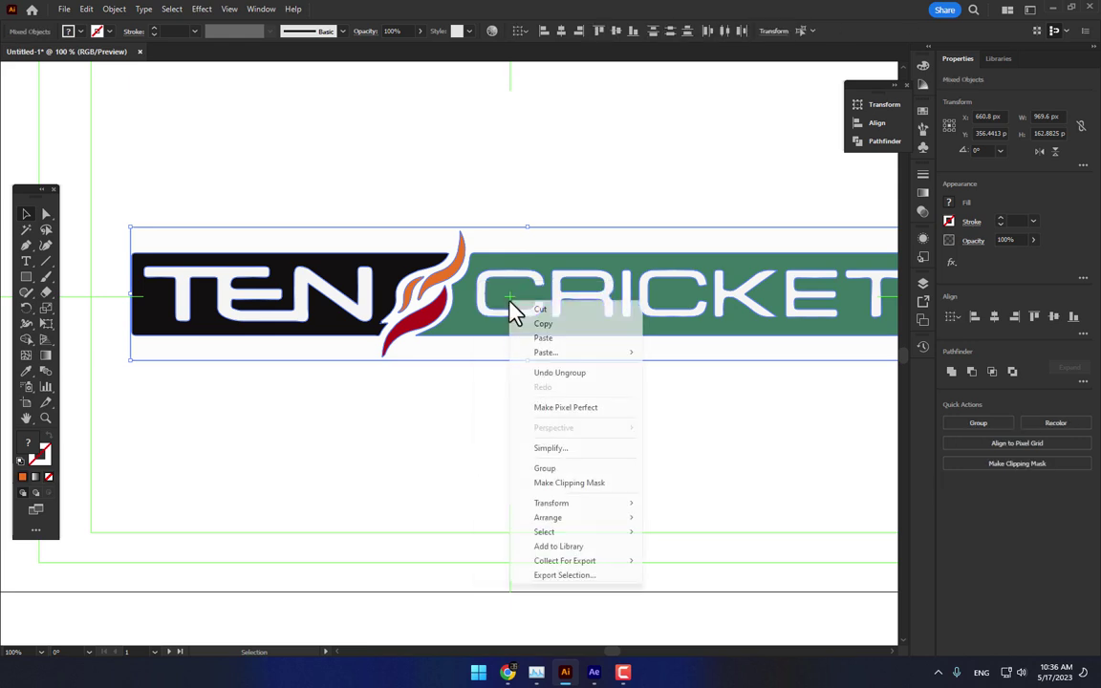
pyautogui.click(573, 468)
pyautogui.click(460, 462)
# Step: Copy the orange and red flame shapes and paste them as masks onto the Sports Icon solid in After Effects
pyautogui.moveTo(660, 176); pyautogui.dragTo(467, 287)
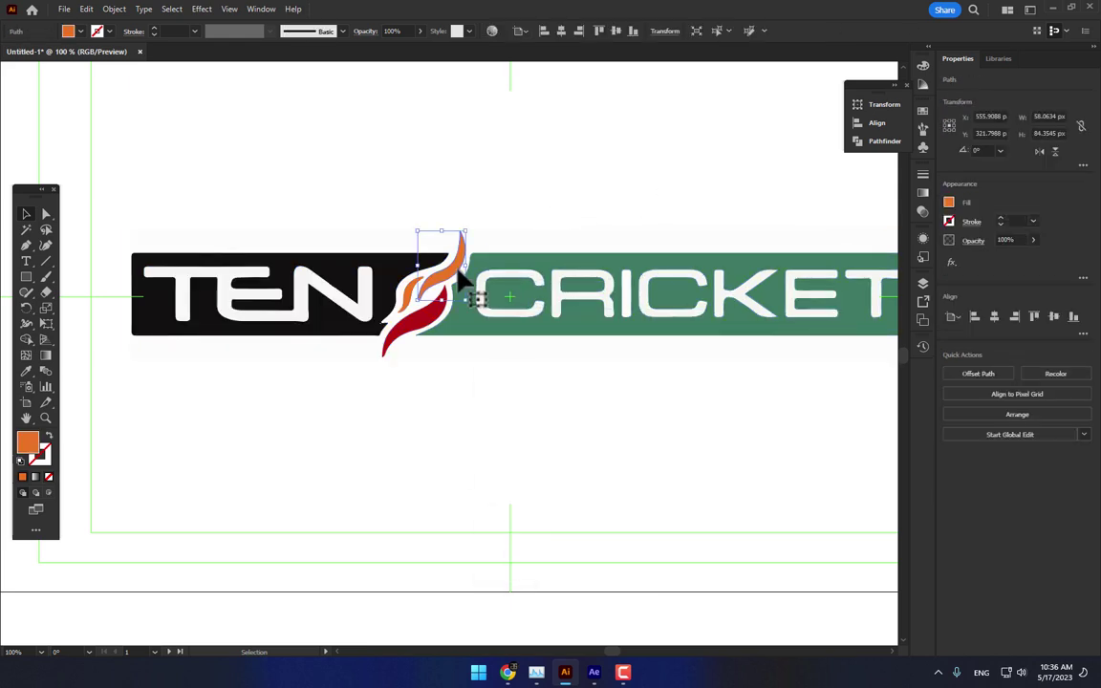
pyautogui.keyDown('shift'); pyautogui.click(413, 329); pyautogui.keyUp('shift')
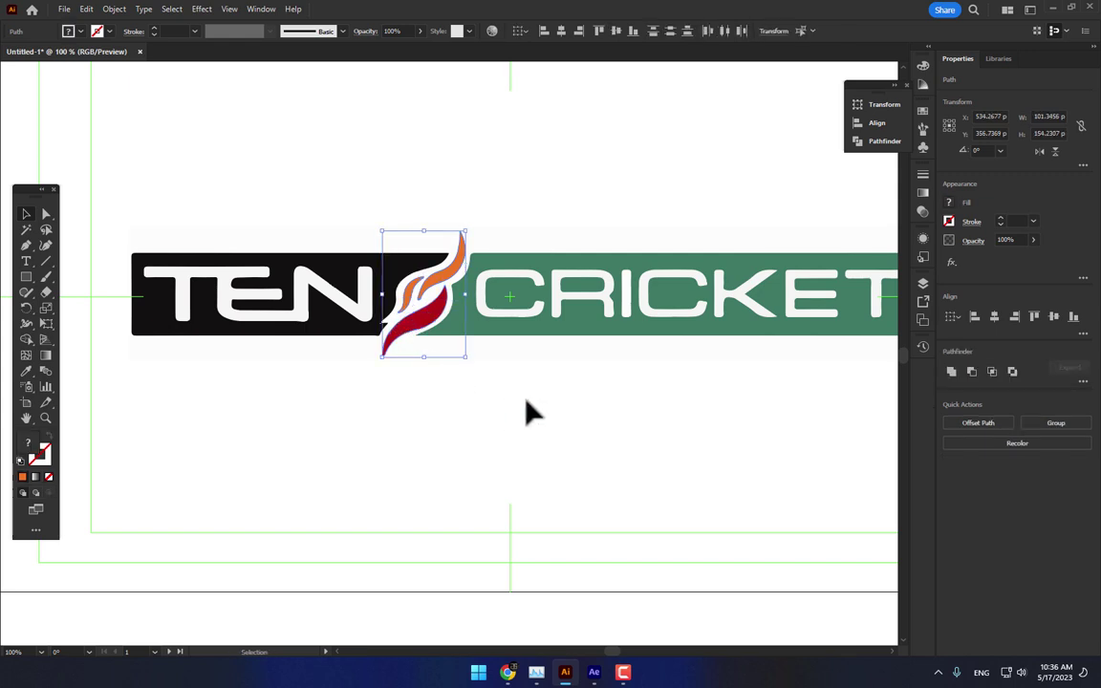
pyautogui.hotkey('ctrl', 'c')
pyautogui.hotkey('alt', 'Tab')
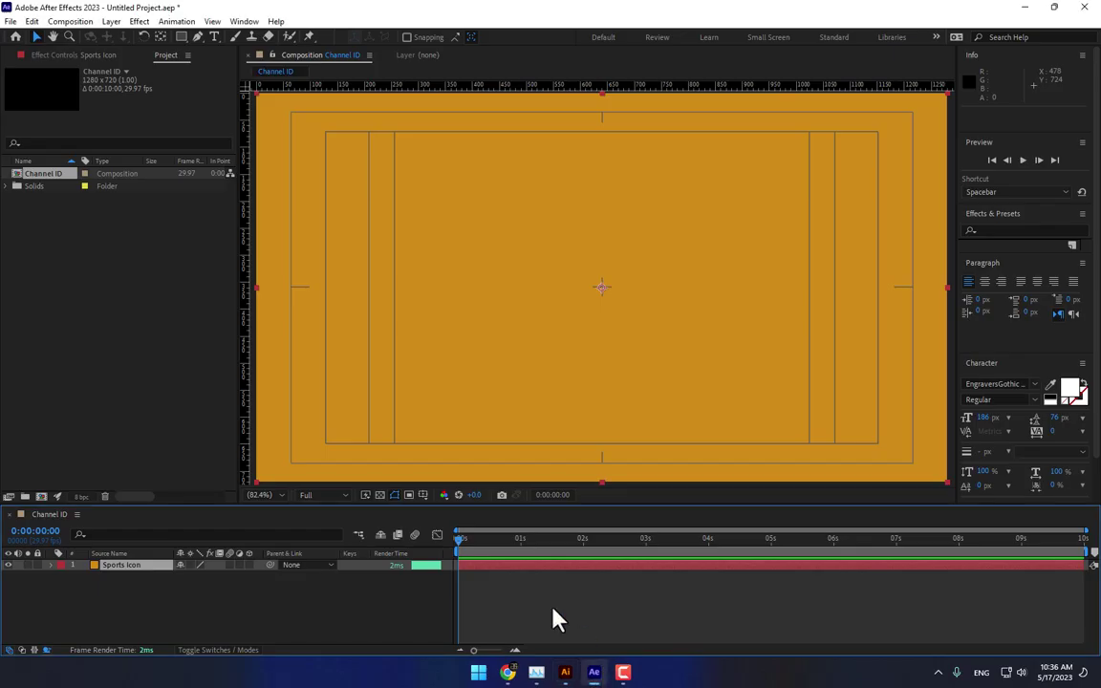
pyautogui.hotkey('ctrl', 'v')
pyautogui.click(446, 612)
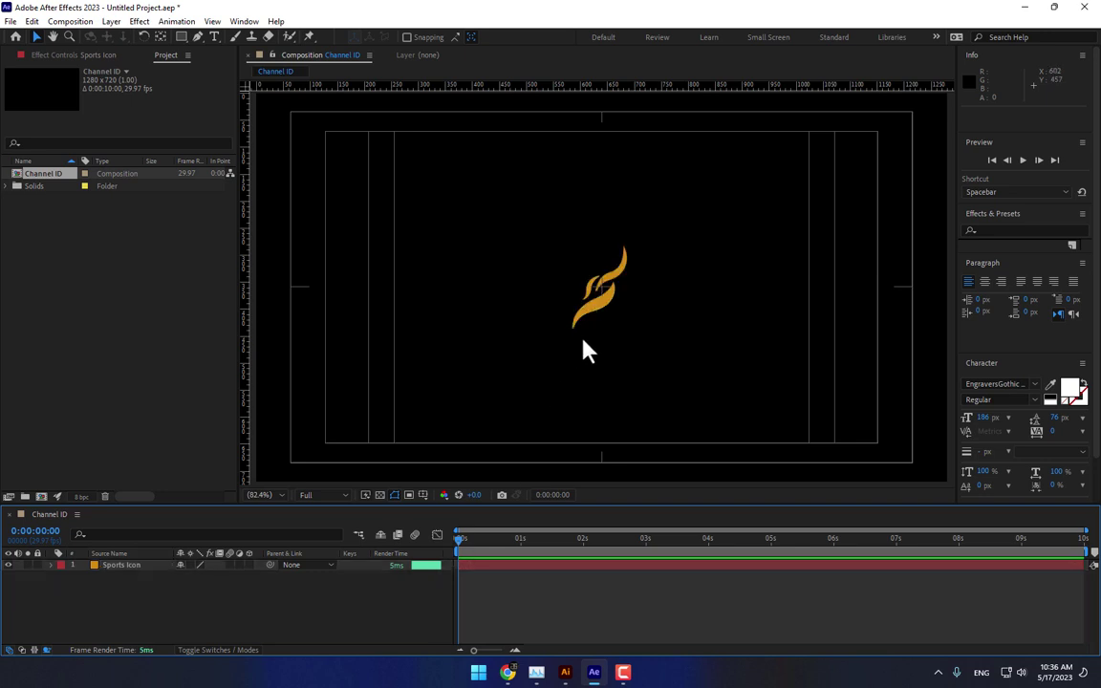
# Step: Add a paragraph text layer reading "Ten" on the left of the flame icon
pyautogui.click(214, 36)
pyautogui.moveTo(578, 250); pyautogui.dragTo(325, 317)
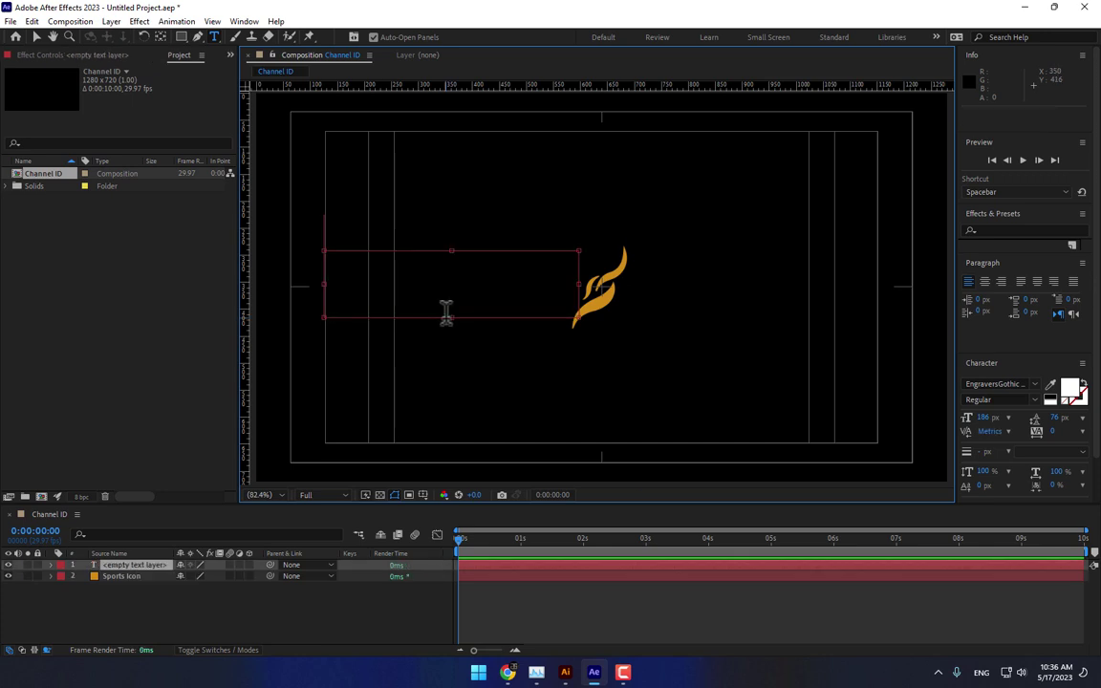
pyautogui.write('Ten')
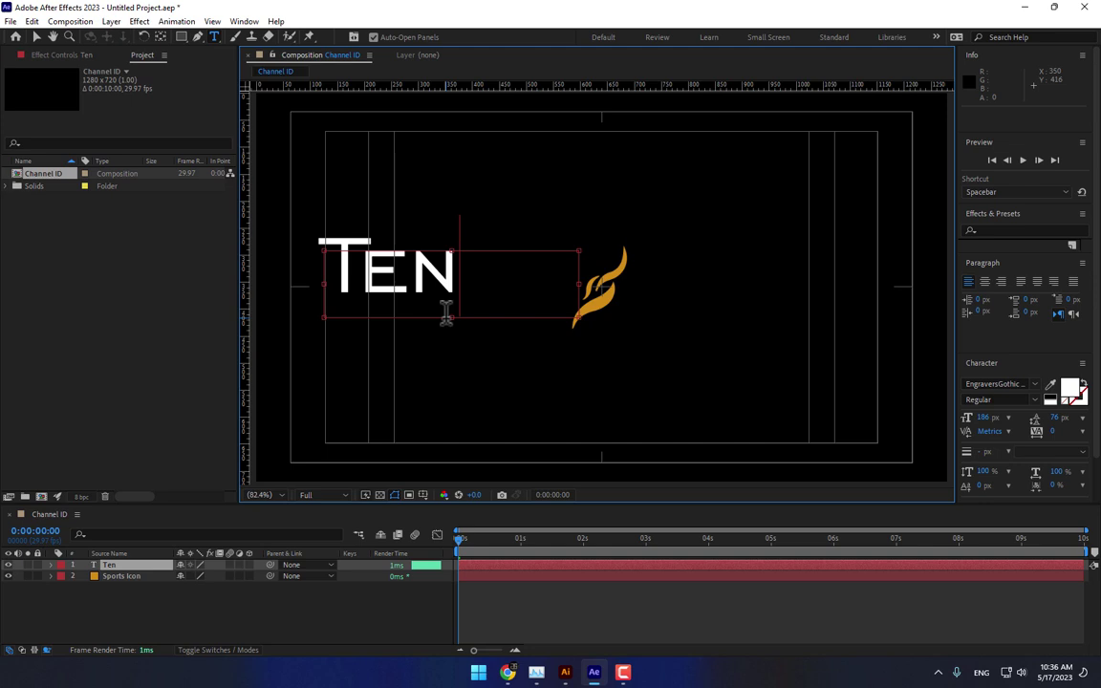
# Step: Select the whole "Ten" text, browse the available fonts and choose EngraversGothic BT
pyautogui.hotkey('ctrl', 'a')
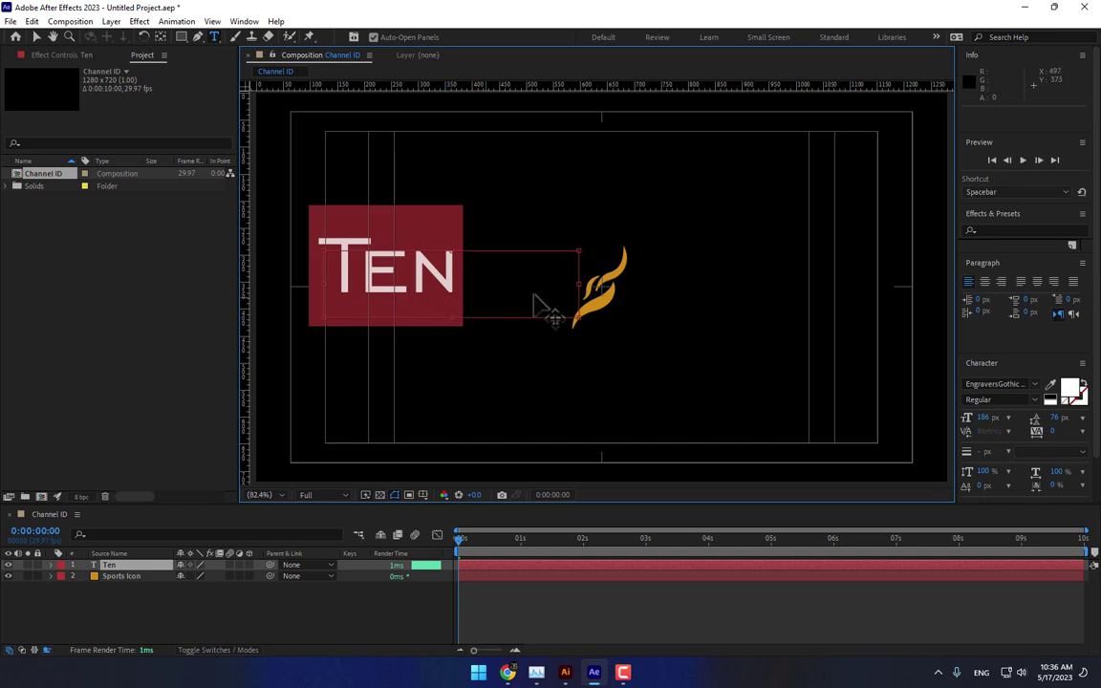
pyautogui.click(1035, 385)
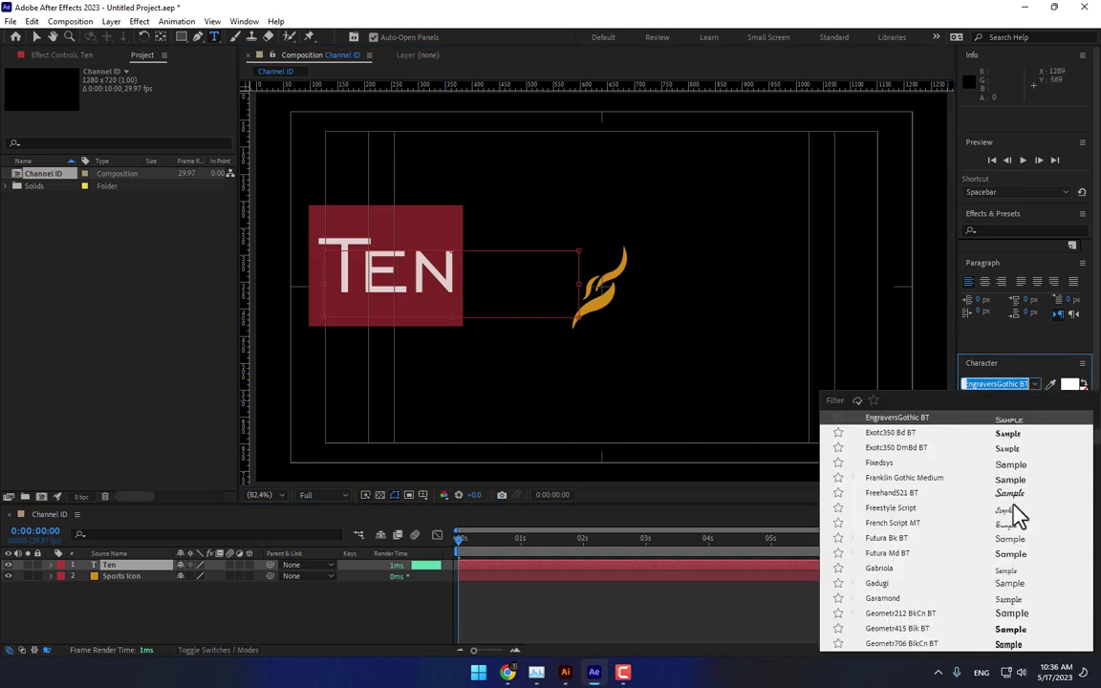
pyautogui.scroll(2, 1020, 517)
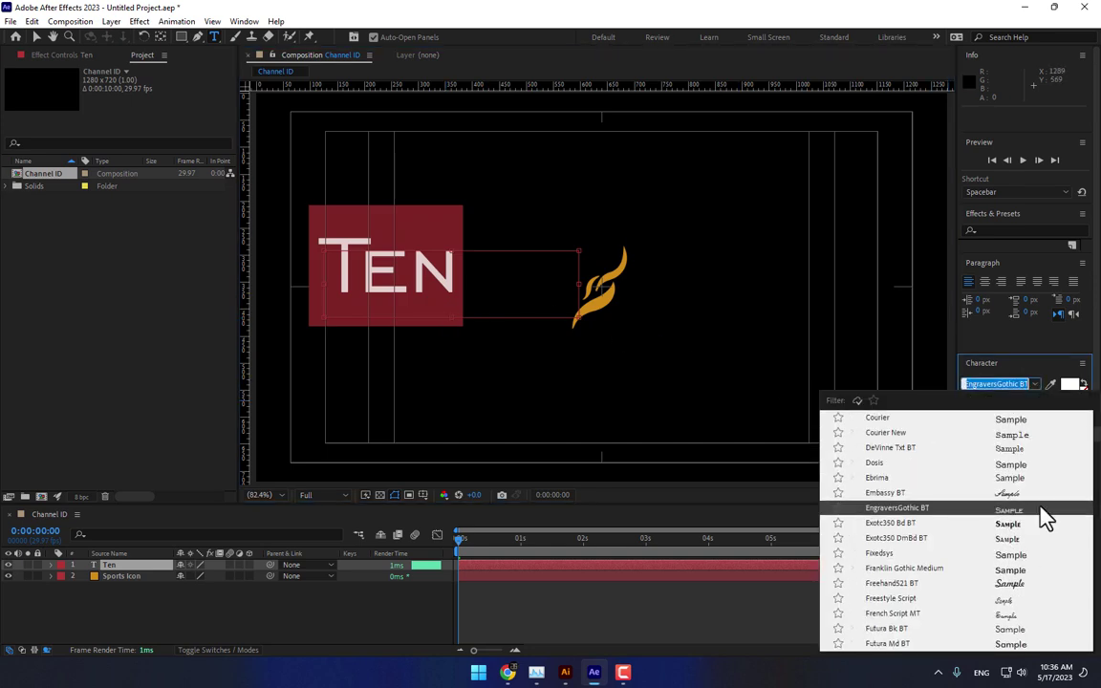
pyautogui.scroll(-2, 1090, 547)
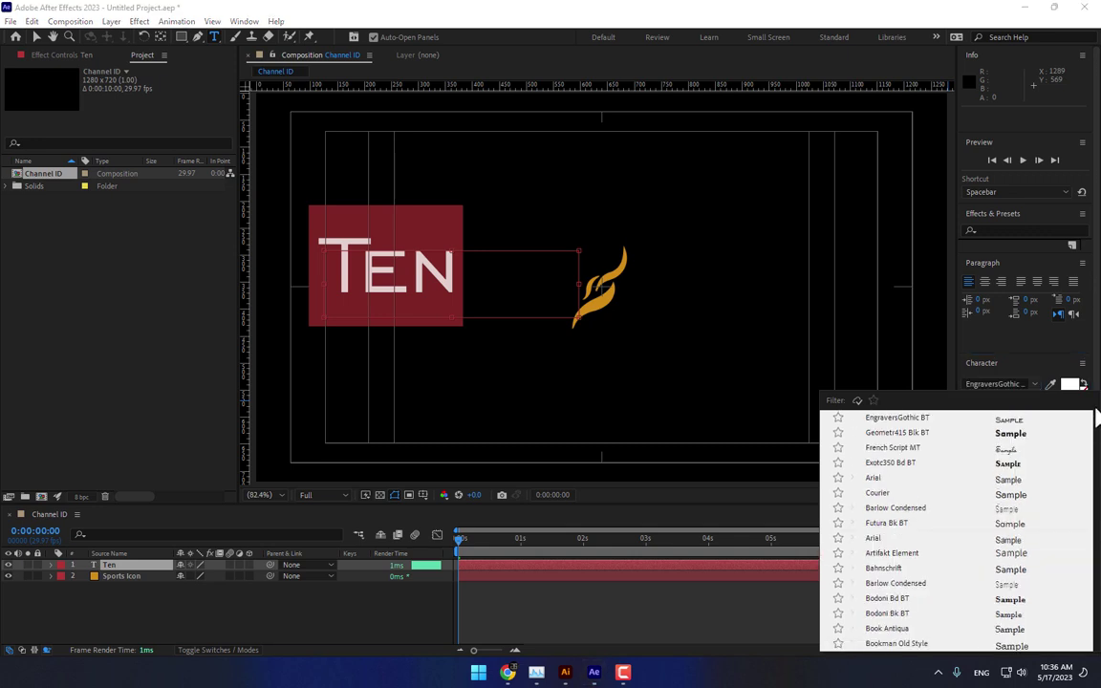
pyautogui.press('Escape')
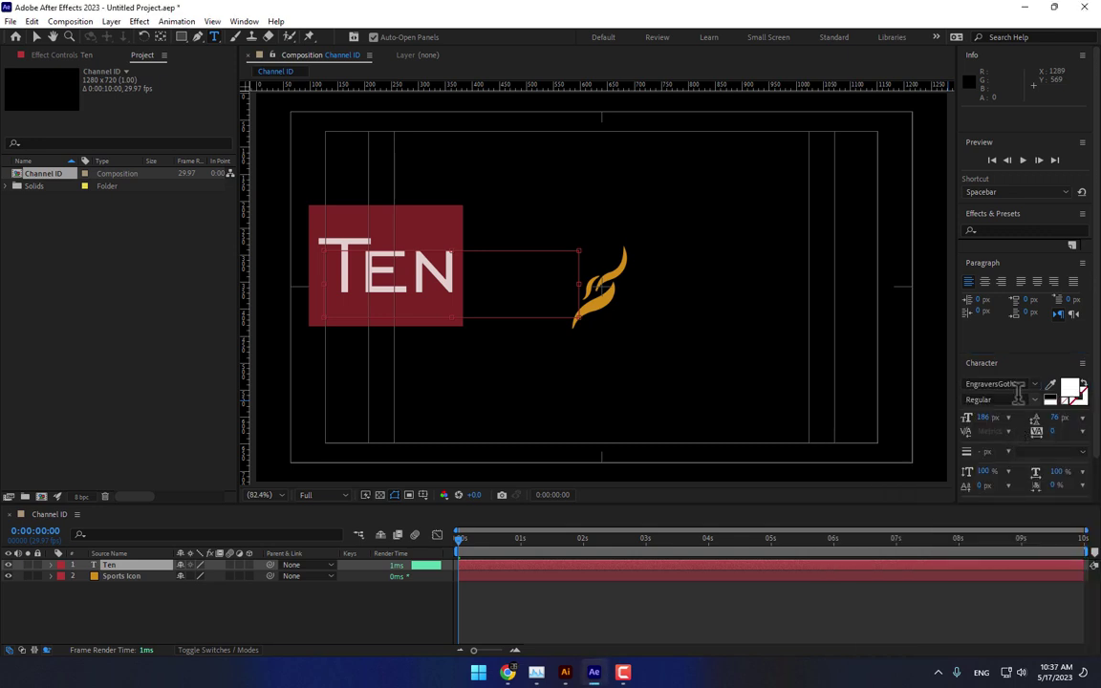
pyautogui.click(1035, 384)
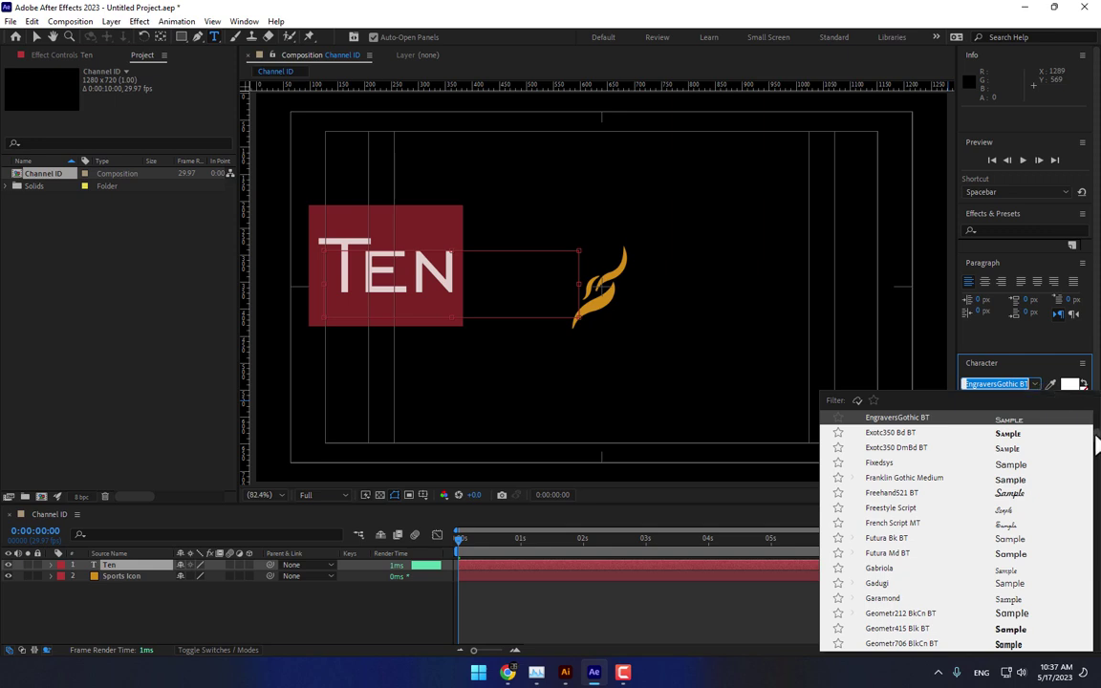
pyautogui.click(1008, 423)
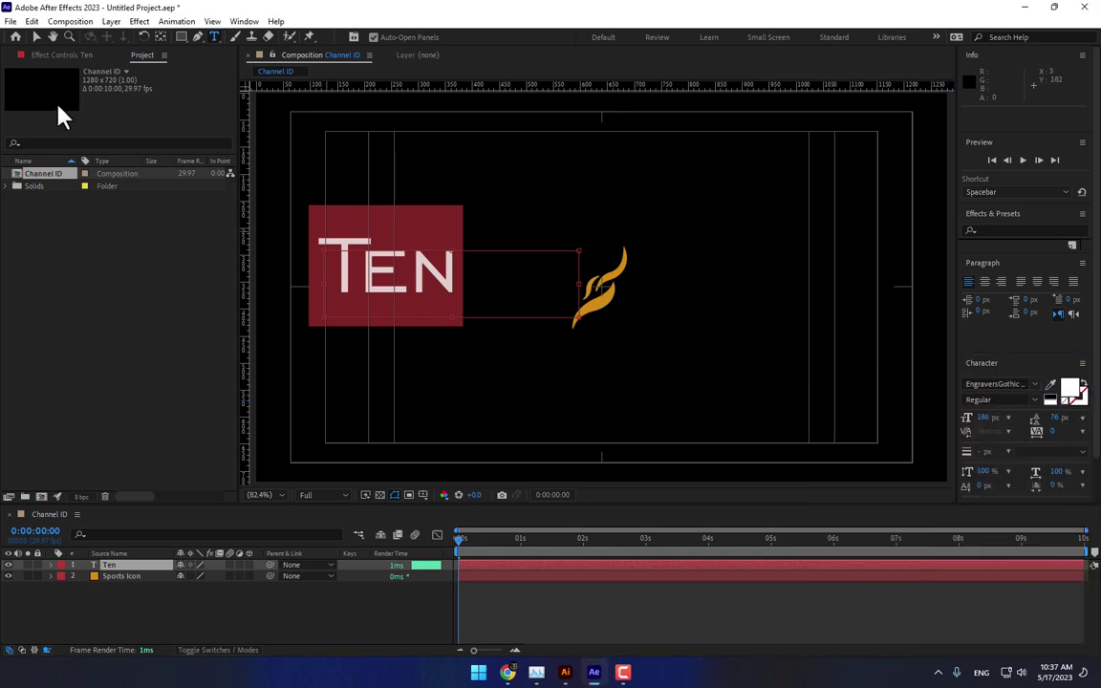
# Step: Move the "Ten" text close to the flame icon, to a position of about 554, 396
pyautogui.click(36, 37)
pyautogui.moveTo(382, 247); pyautogui.dragTo(521, 292)
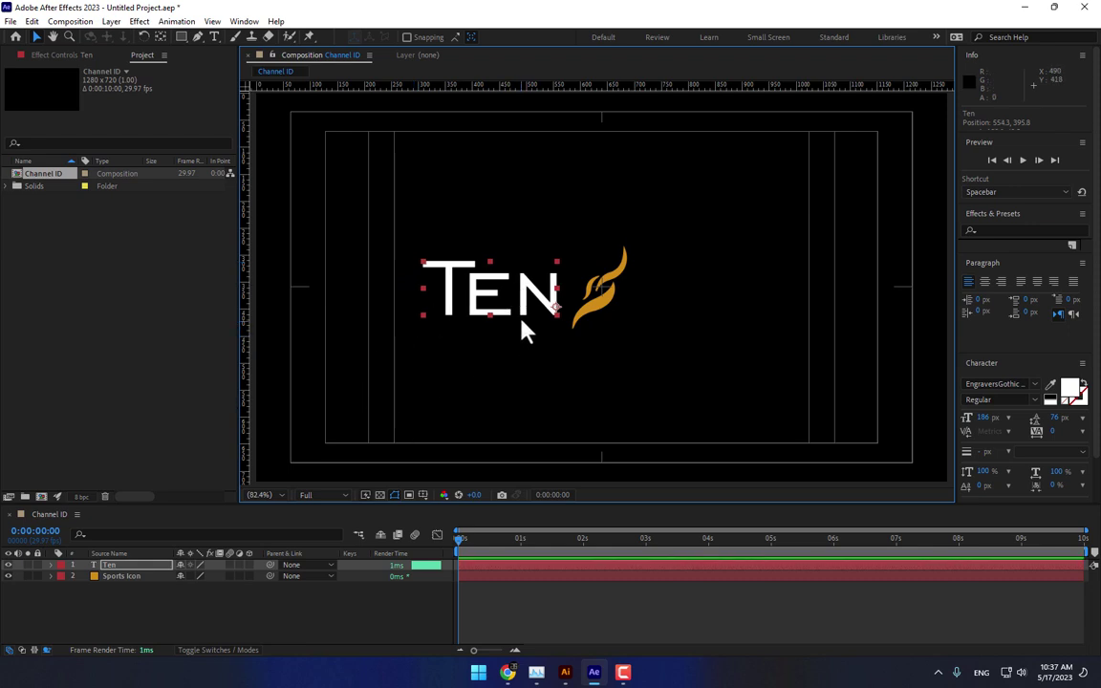
# Step: Duplicate the "Ten" text layer, move the copy to the other side of the flame icon and replace its text with "Sports"
pyautogui.hotkey('ctrl', 'd')
pyautogui.moveTo(533, 305); pyautogui.dragTo(754, 303)
pyautogui.doubleClick(750, 296)
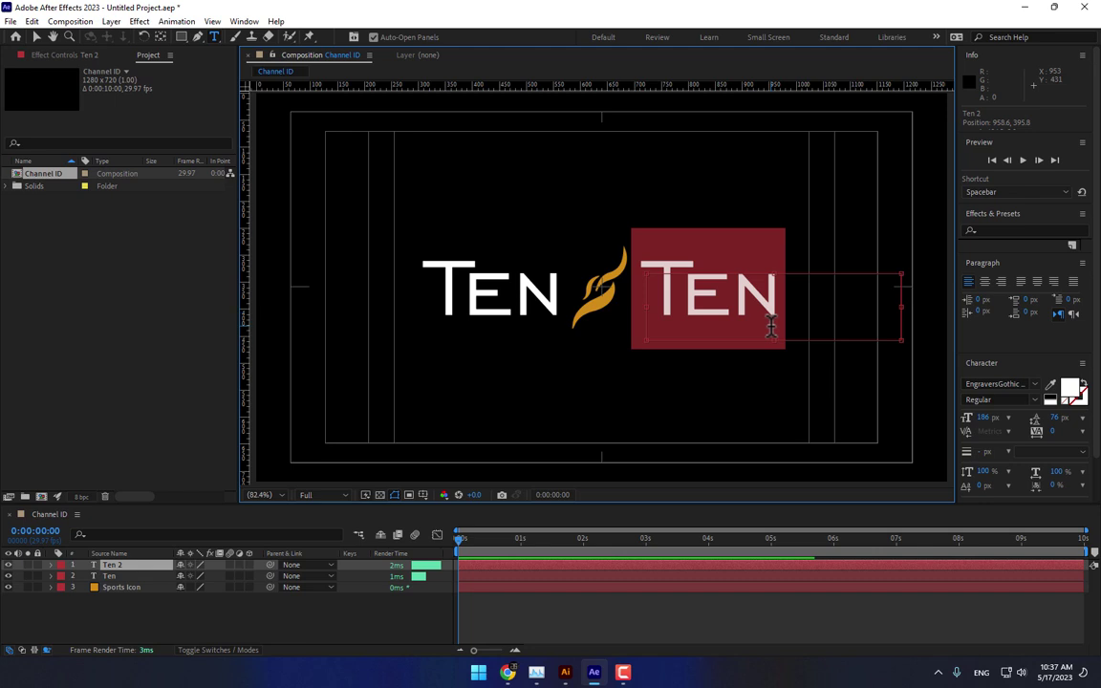
pyautogui.write('Sports')
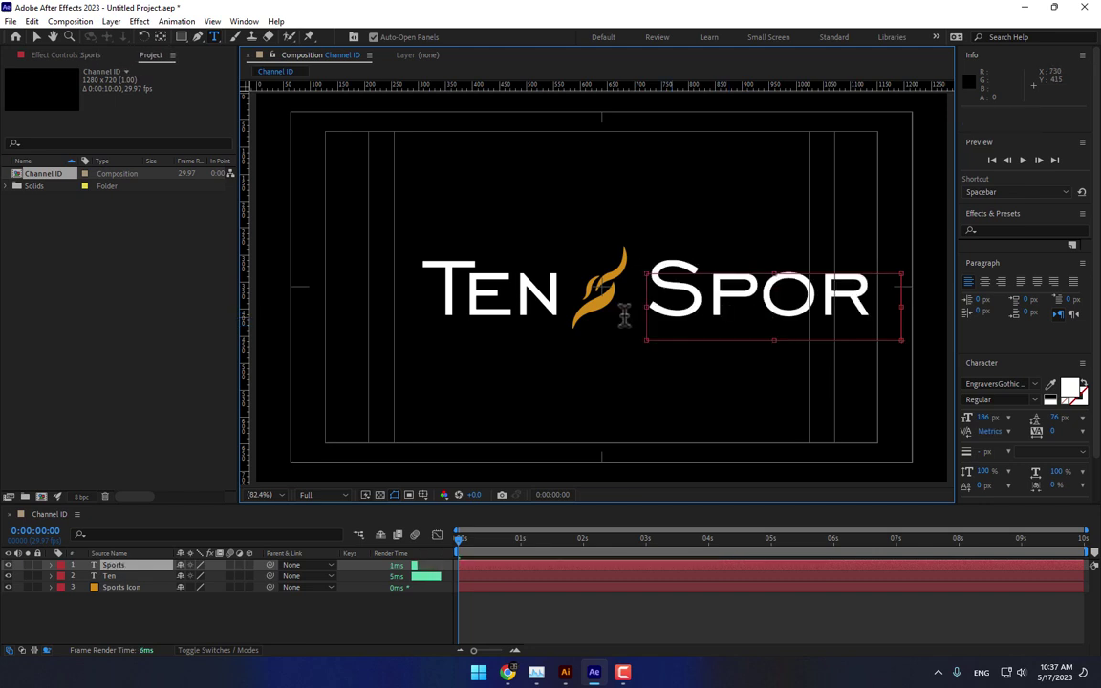
# Step: Set the "Sports" text size to 138 px and move it closer to the flame icon, to about 933, 406
pyautogui.hotkey('ctrl', 'a')
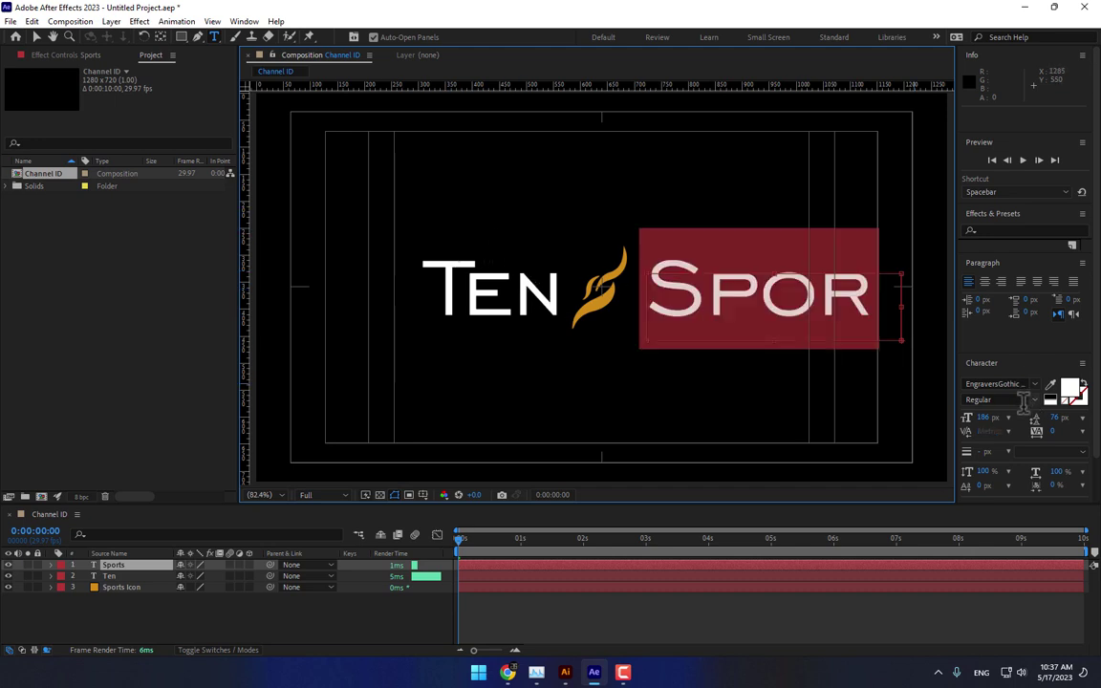
pyautogui.moveTo(982, 418); pyautogui.dragTo(988, 449)
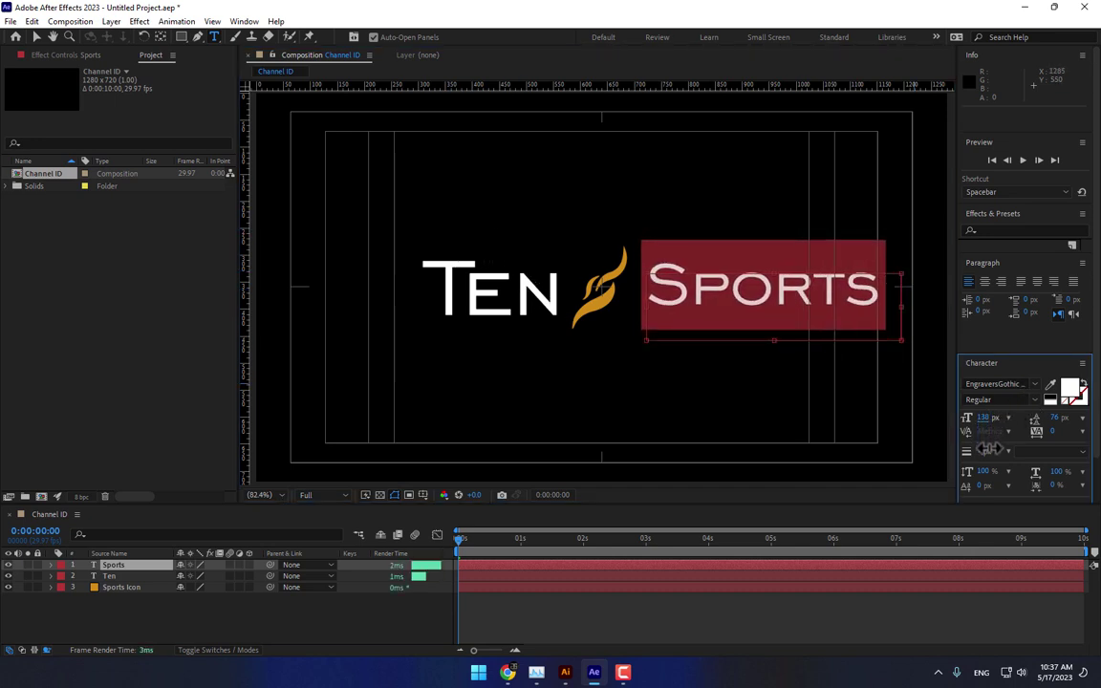
pyautogui.click(38, 37)
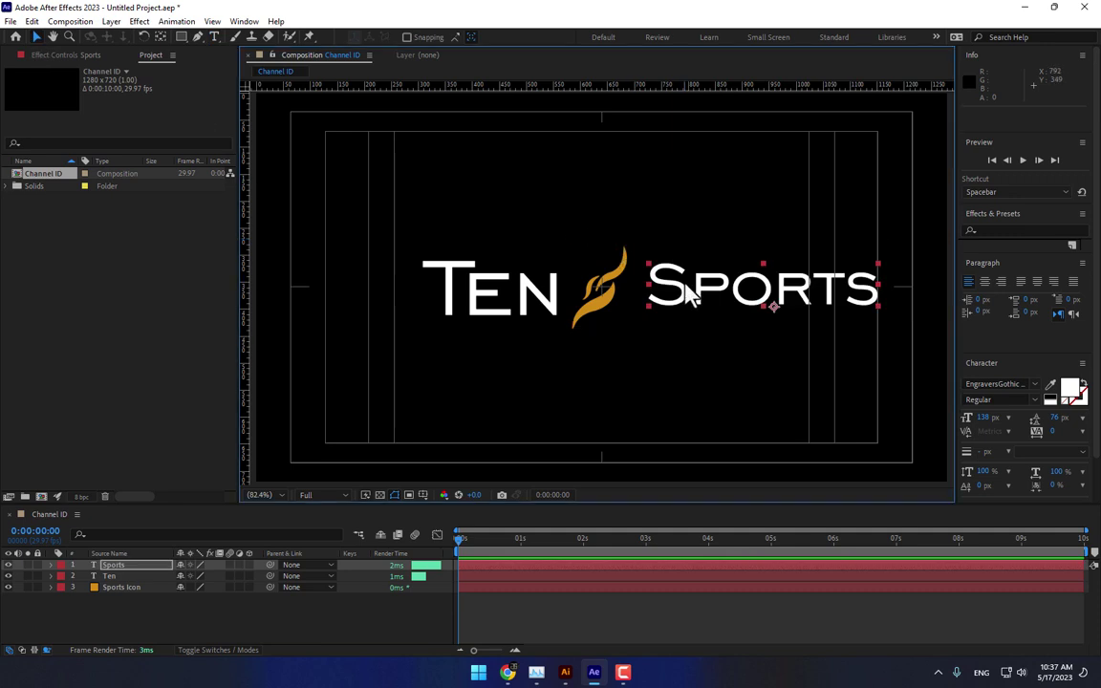
pyautogui.moveTo(688, 289); pyautogui.dragTo(674, 294)
pyautogui.click(516, 304)
pyautogui.click(767, 295)
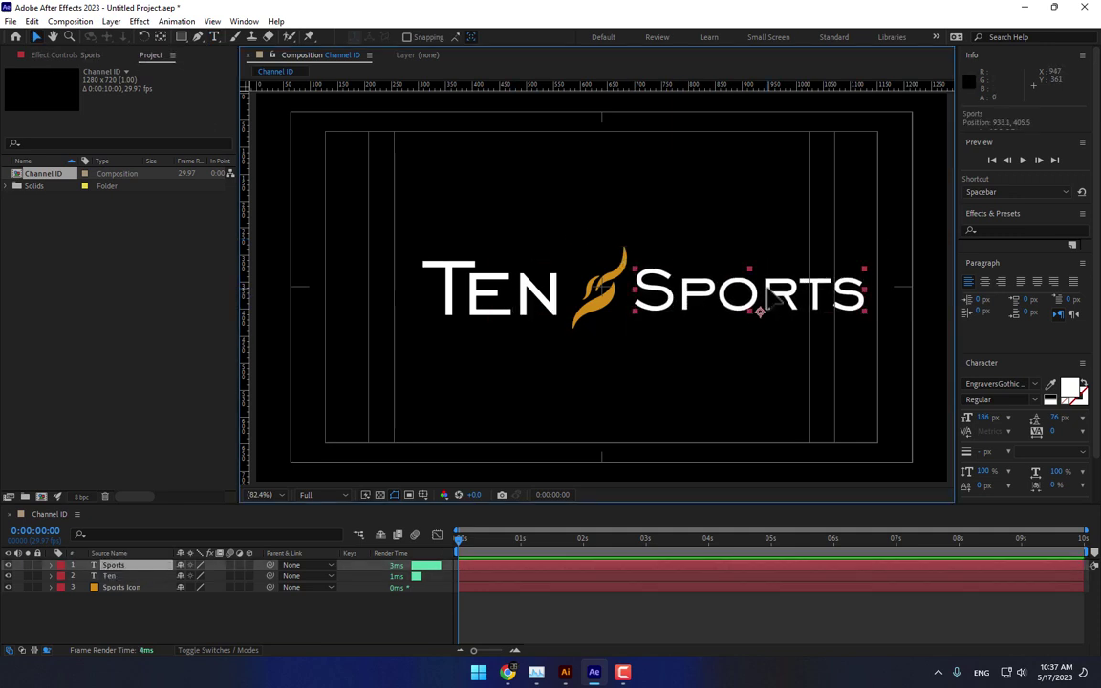
# Step: Set the "Ten" text size to 138 px and move it back beside the flame icon, to about 614, 408
pyautogui.click(540, 305)
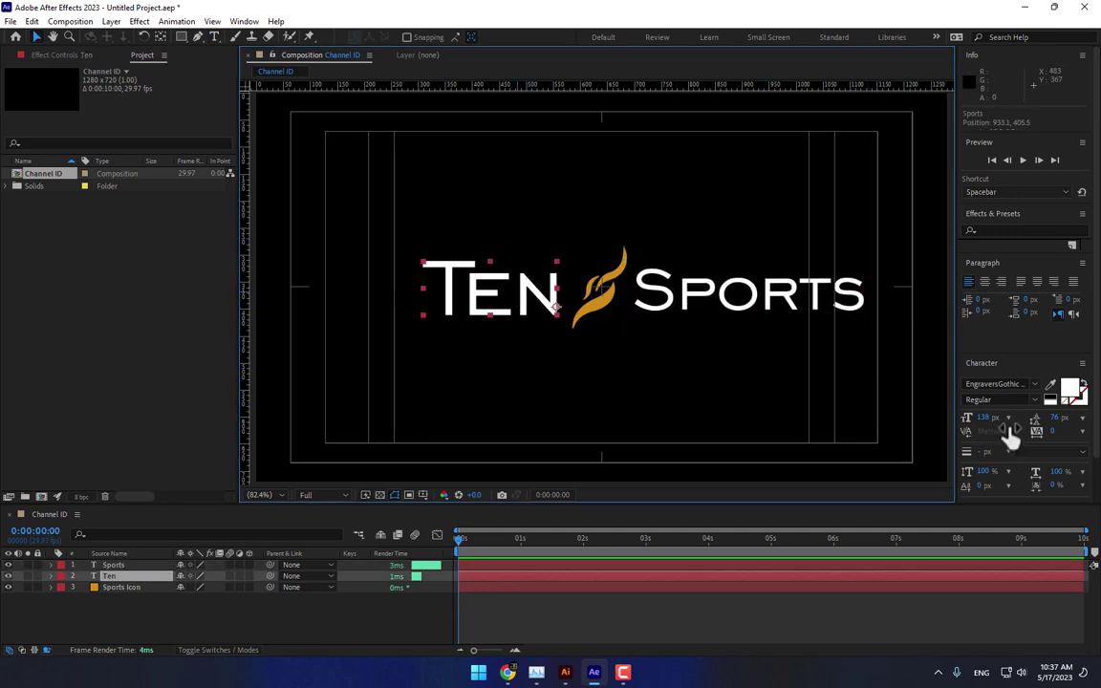
pyautogui.click(989, 419)
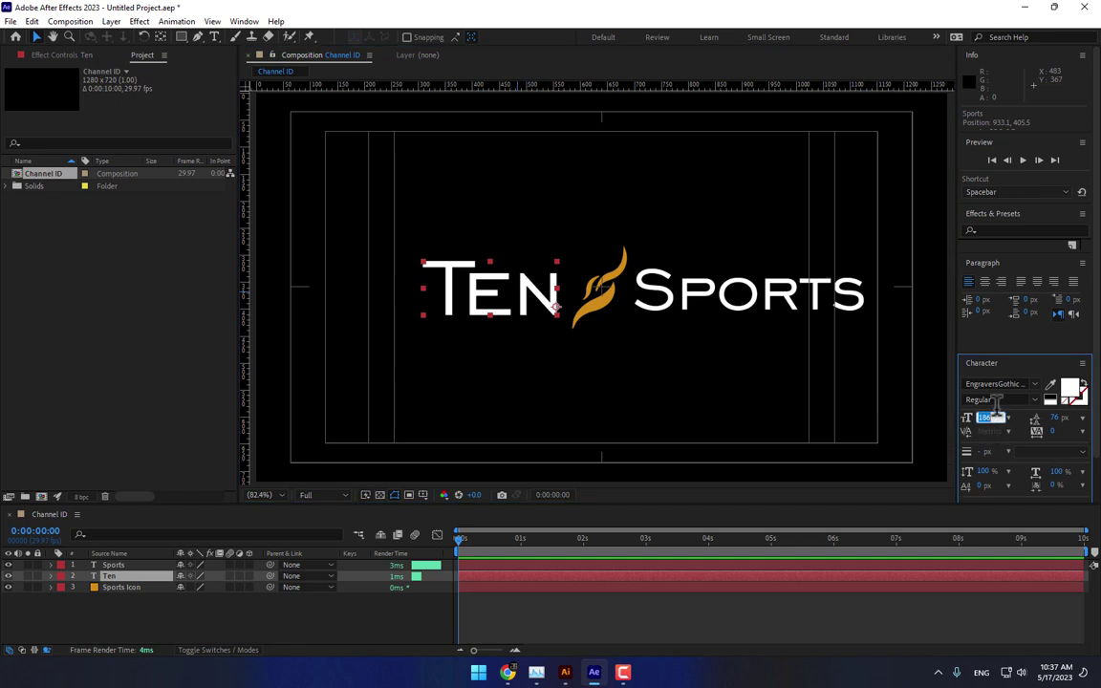
pyautogui.write('138')
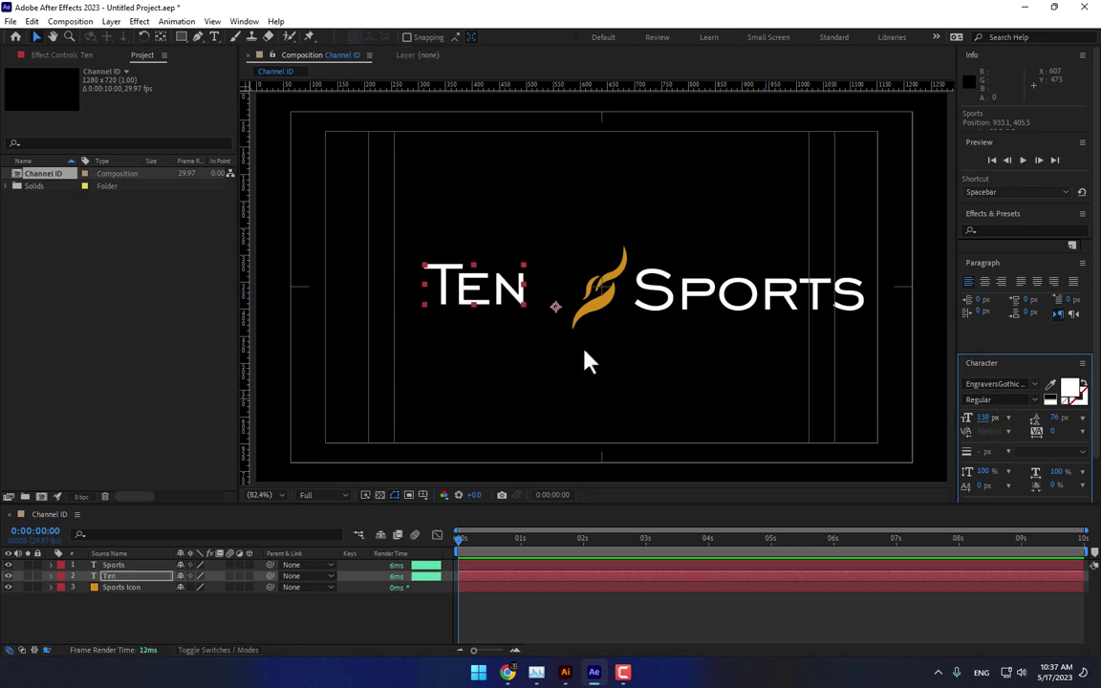
pyautogui.moveTo(524, 302); pyautogui.dragTo(557, 308)
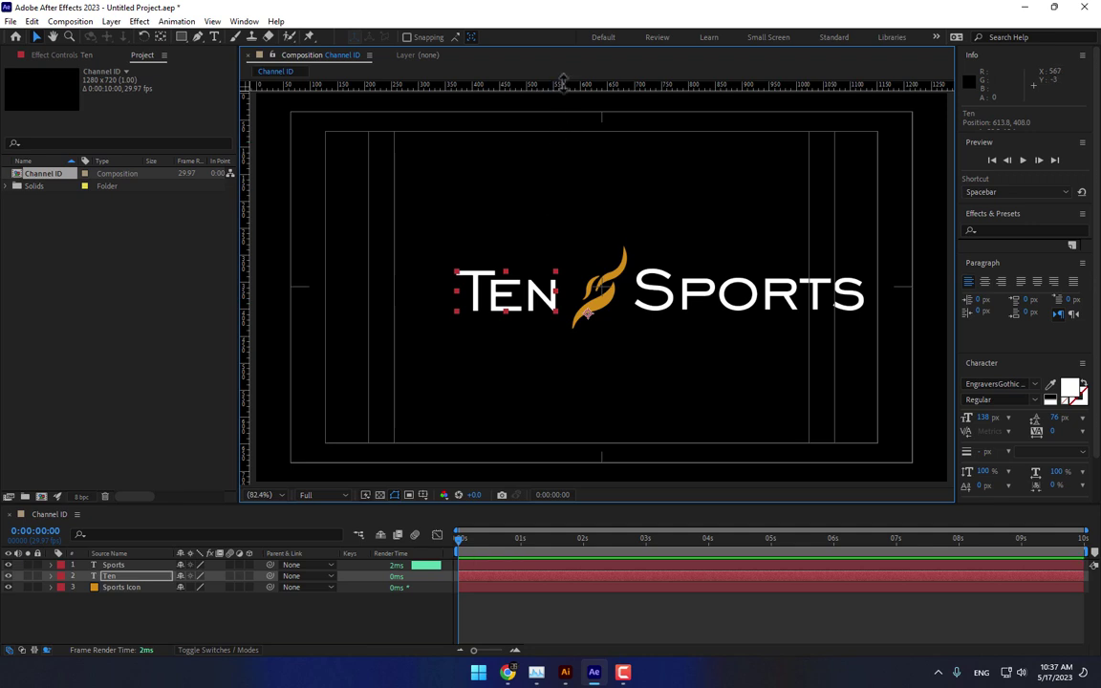
# Step: Add a horizontal guide along the baseline of "Ten" and align the "Sports" text to it, at about 933, 408
pyautogui.moveTo(509, 86); pyautogui.dragTo(693, 313)
pyautogui.click(701, 300)
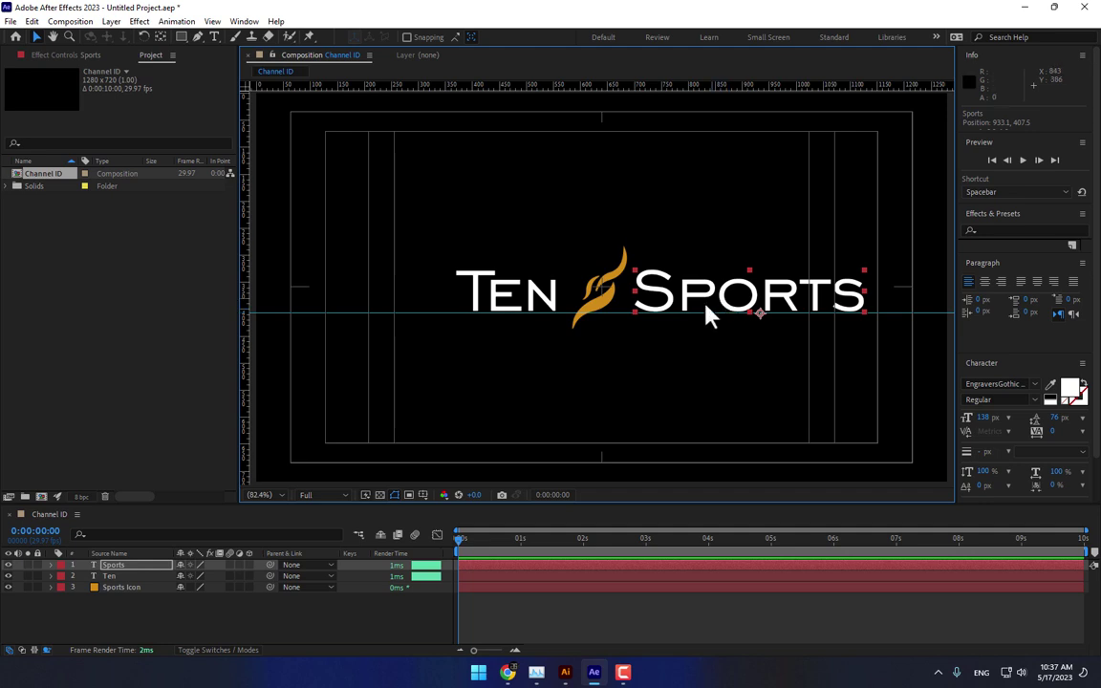
pyautogui.click(455, 636)
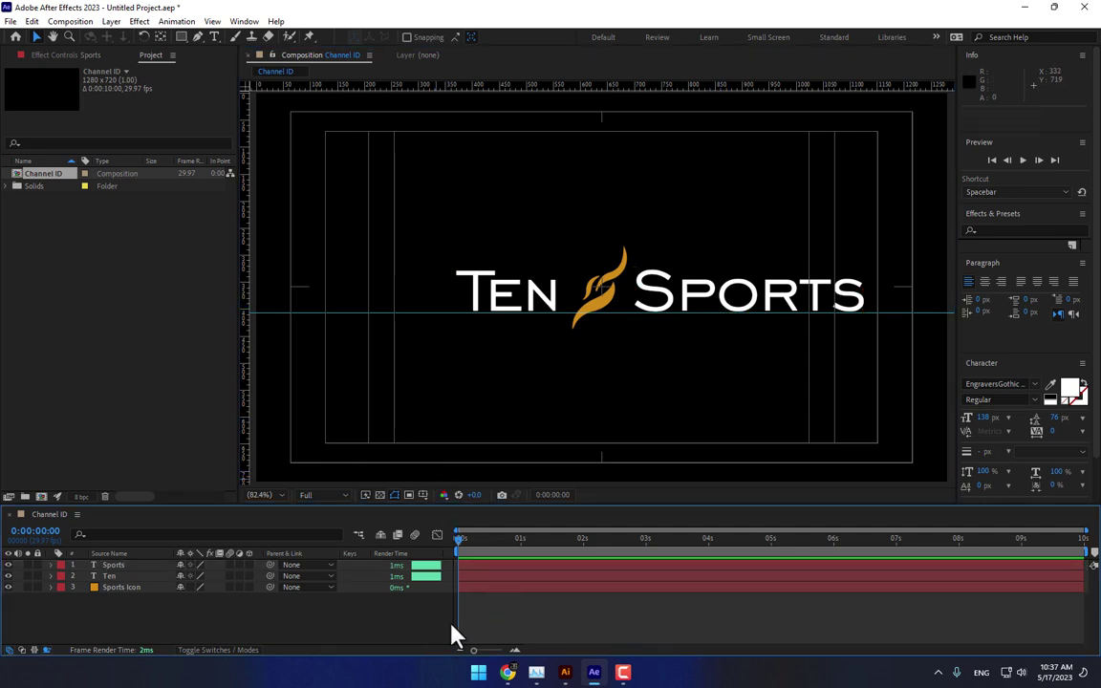
# Step: Create a 1280 x 720 orange solid named "Rac 1" and hide it
pyautogui.moveTo(762, 327); pyautogui.dragTo(692, 327)
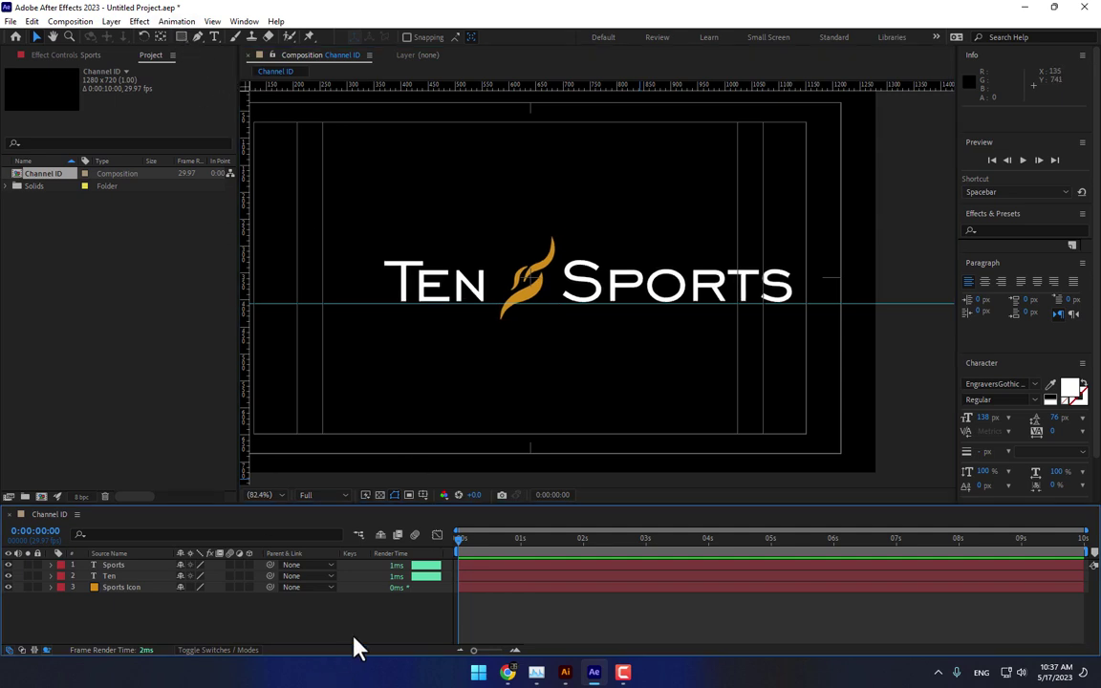
pyautogui.hotkey('ctrl', 'y')
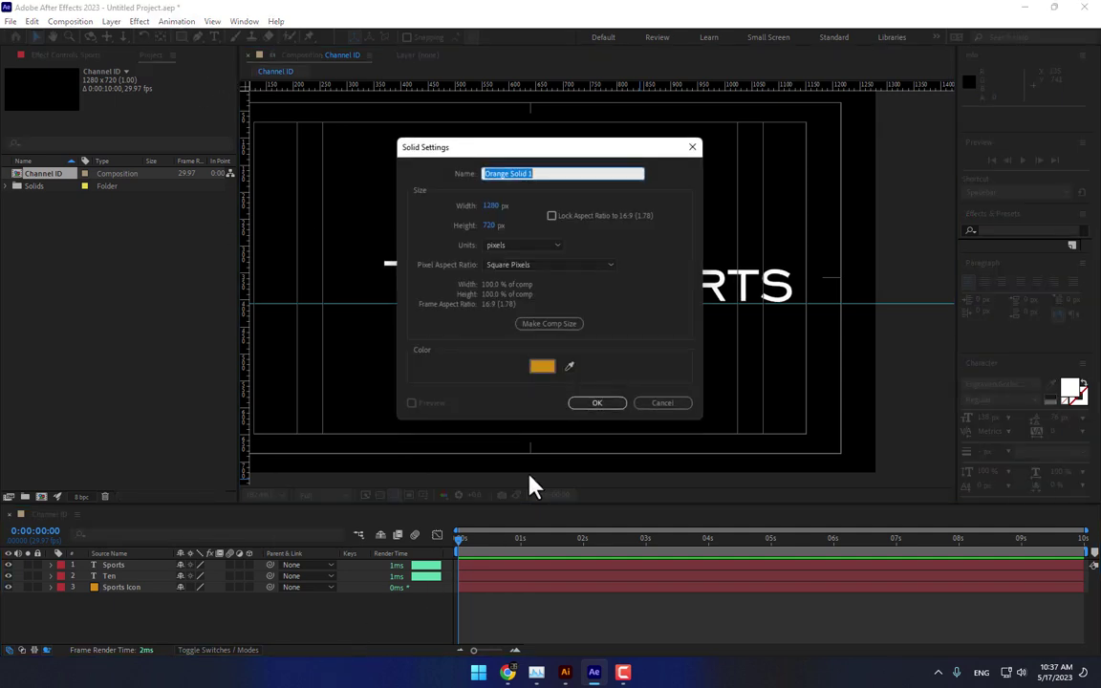
pyautogui.write('Rac 1')
pyautogui.press('Return')
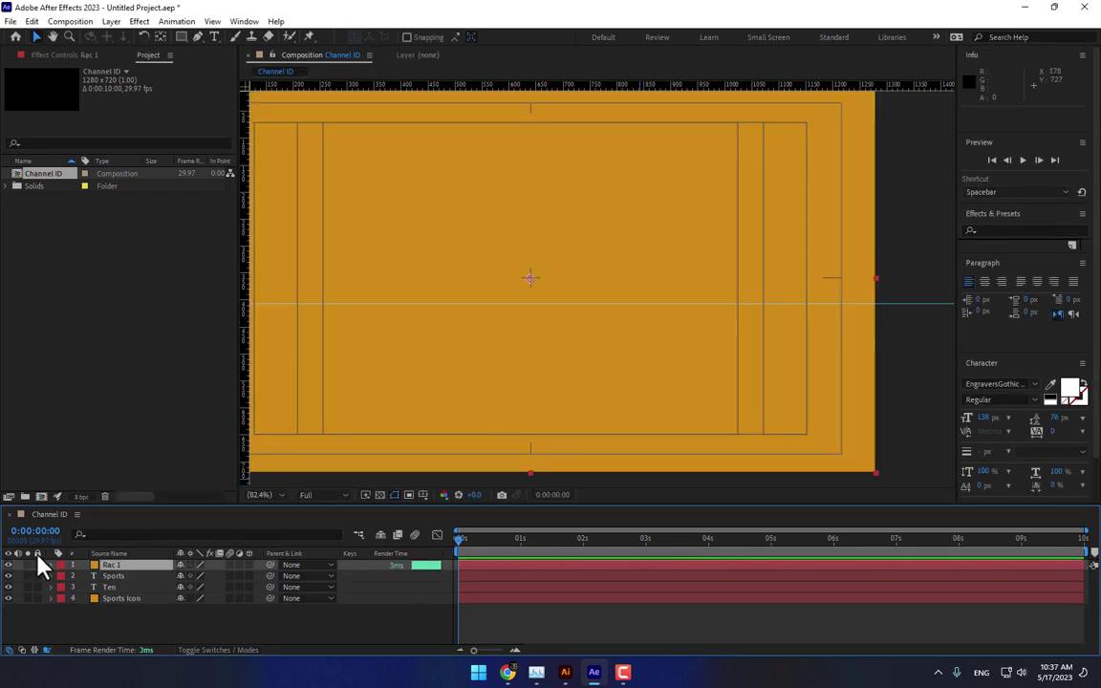
pyautogui.click(9, 565)
# Step: Draw a rectangular mask about 294 by 113 px on the Rac 1 solid around the "Ten" text
pyautogui.scroll(2, 553, 314)
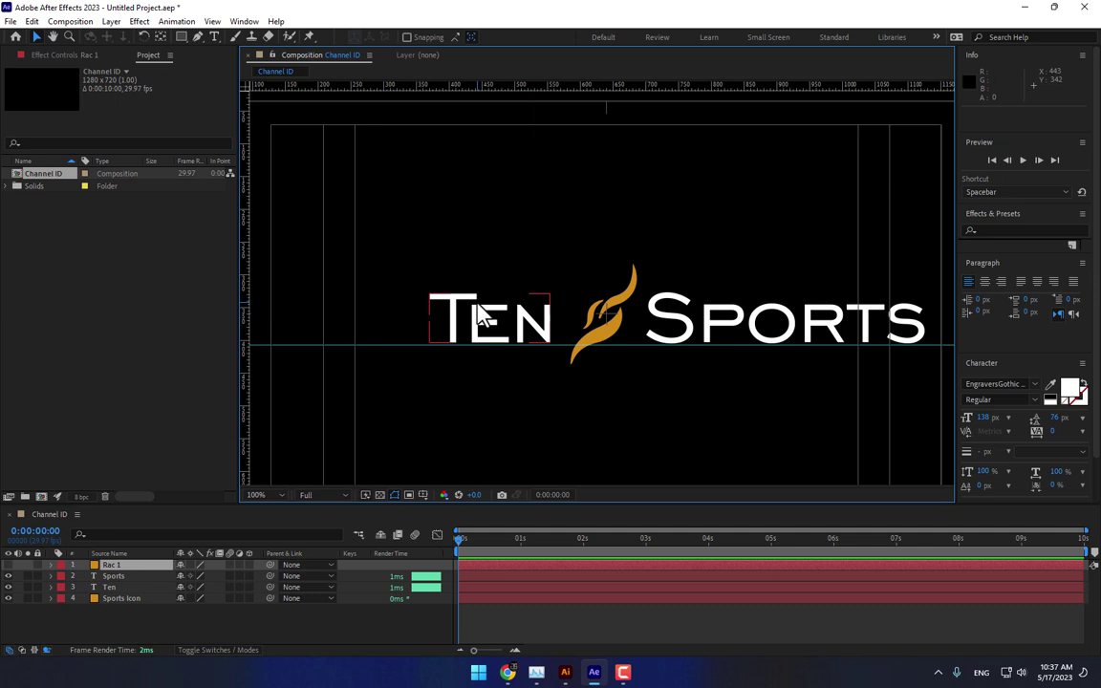
pyautogui.click(181, 37)
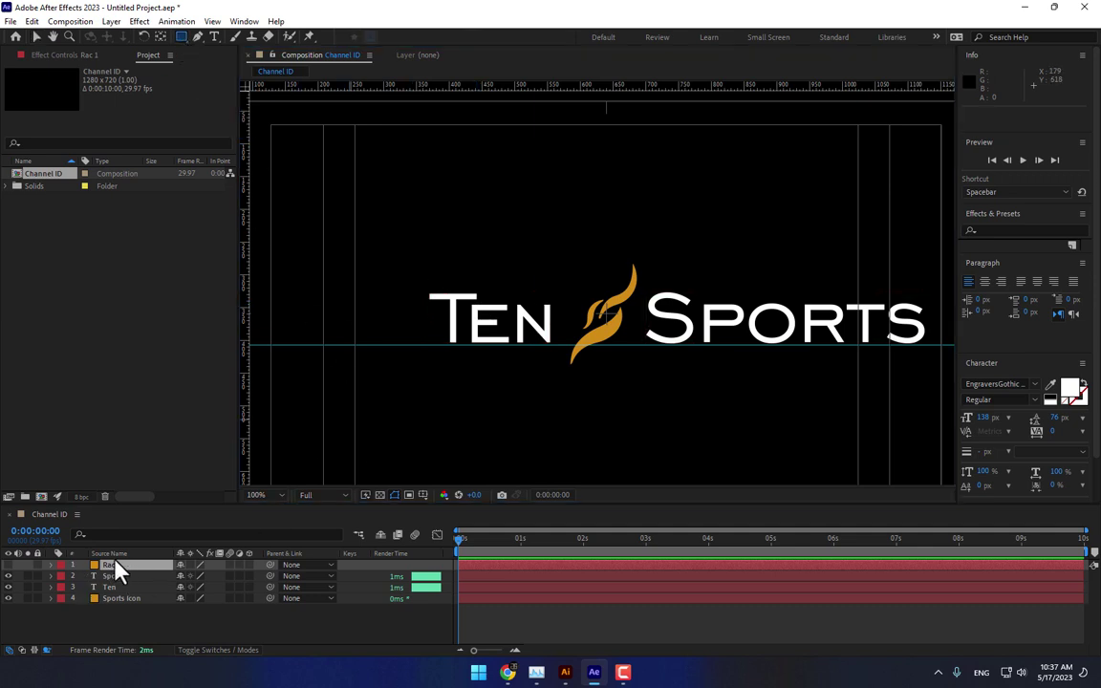
pyautogui.moveTo(383, 271); pyautogui.dragTo(576, 344)
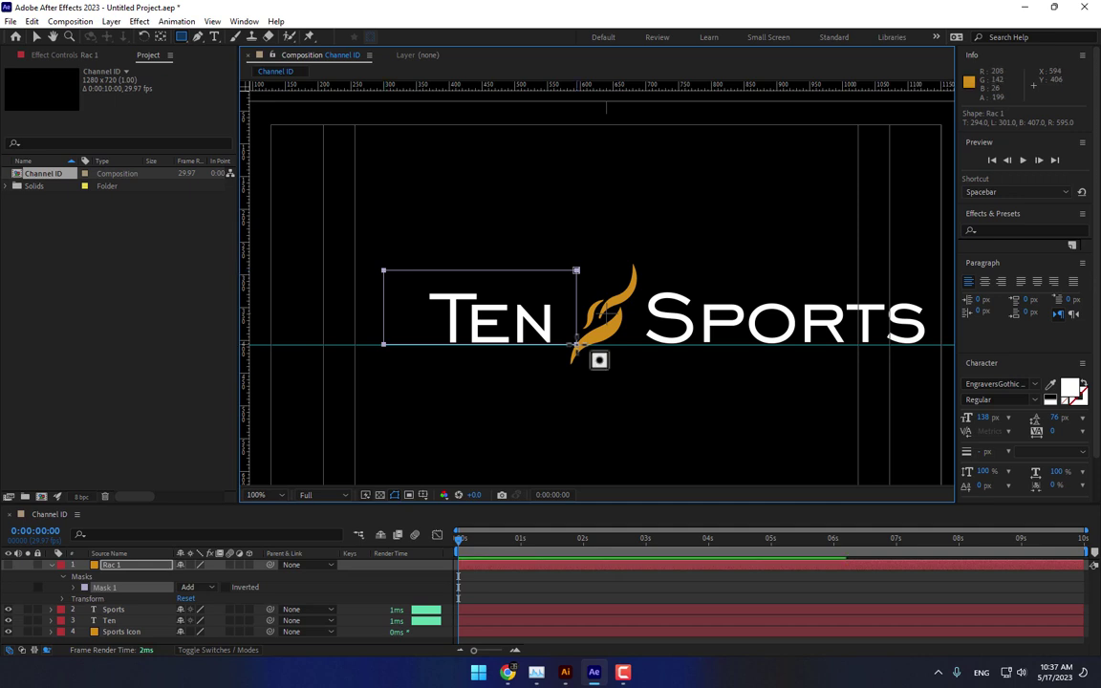
# Step: Nudge the Rac 1 mask about 20 px down and 20 px left around the "Ten" text
pyautogui.press('v')
pyautogui.press('Down')
pyautogui.press('Down')
pyautogui.press('Down')
pyautogui.press('Down')
pyautogui.press('Down')
pyautogui.press('Down')
pyautogui.press('Down')
pyautogui.press('Down')
pyautogui.press('Down')
pyautogui.press('Down')
pyautogui.press('Down')
pyautogui.press('Down')
pyautogui.press('Down')
pyautogui.press('Down')
pyautogui.press('Down')
pyautogui.press('Down')
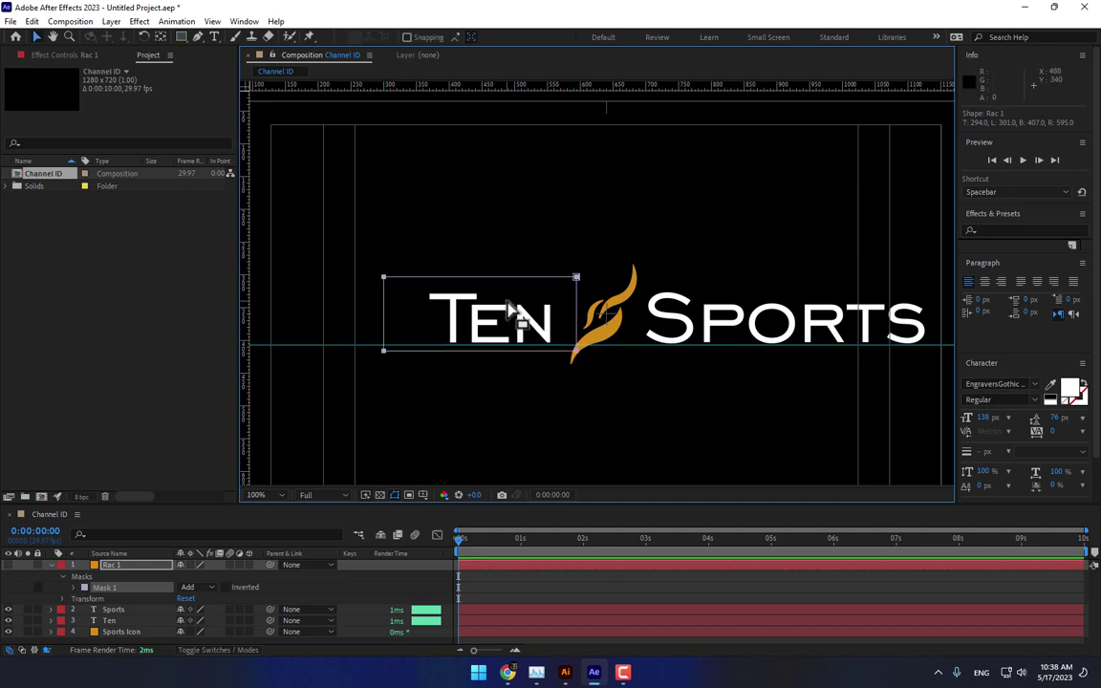
pyautogui.press('Left')
pyautogui.press('Left')
pyautogui.press('Left')
pyautogui.press('Left')
pyautogui.press('Left')
pyautogui.press('Left')
pyautogui.press('Left')
pyautogui.press('Left')
pyautogui.press('Left')
pyautogui.press('Left')
pyautogui.press('Left')
pyautogui.press('Left')
pyautogui.press('Left')
pyautogui.press('Left')
pyautogui.press('Left')
pyautogui.press('Left')
pyautogui.press('Left')
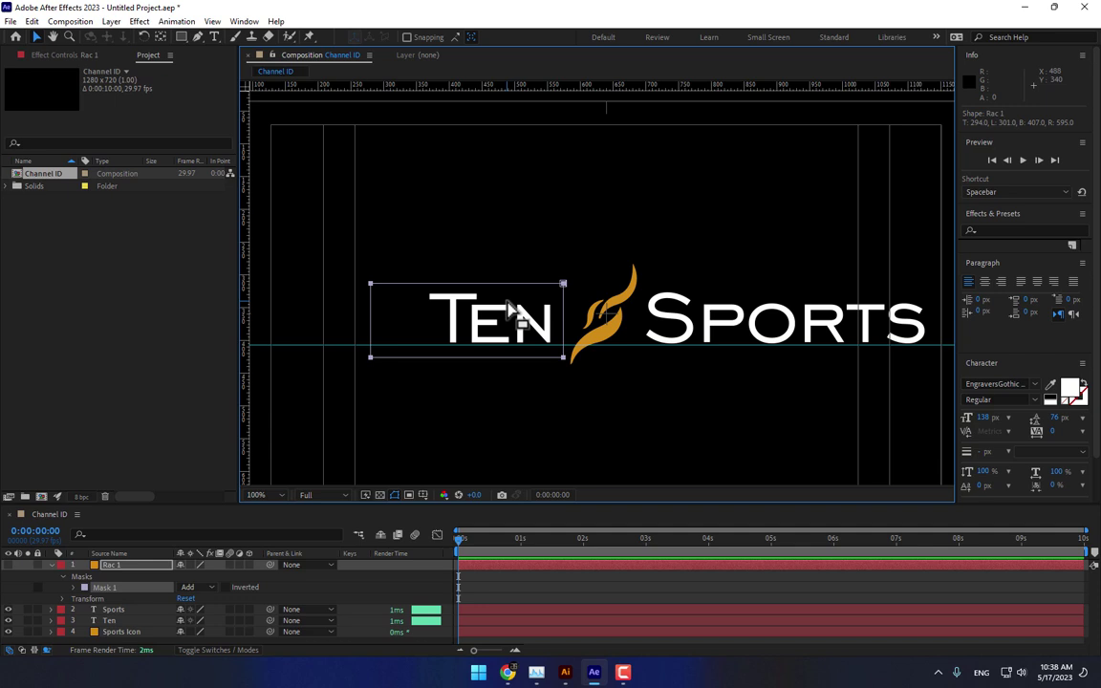
# Step: Slant the Rac 1 mask's edge beside the flame to follow the icon and bring its outer edge in to about x 323
pyautogui.moveTo(563, 284); pyautogui.dragTo(589, 284)
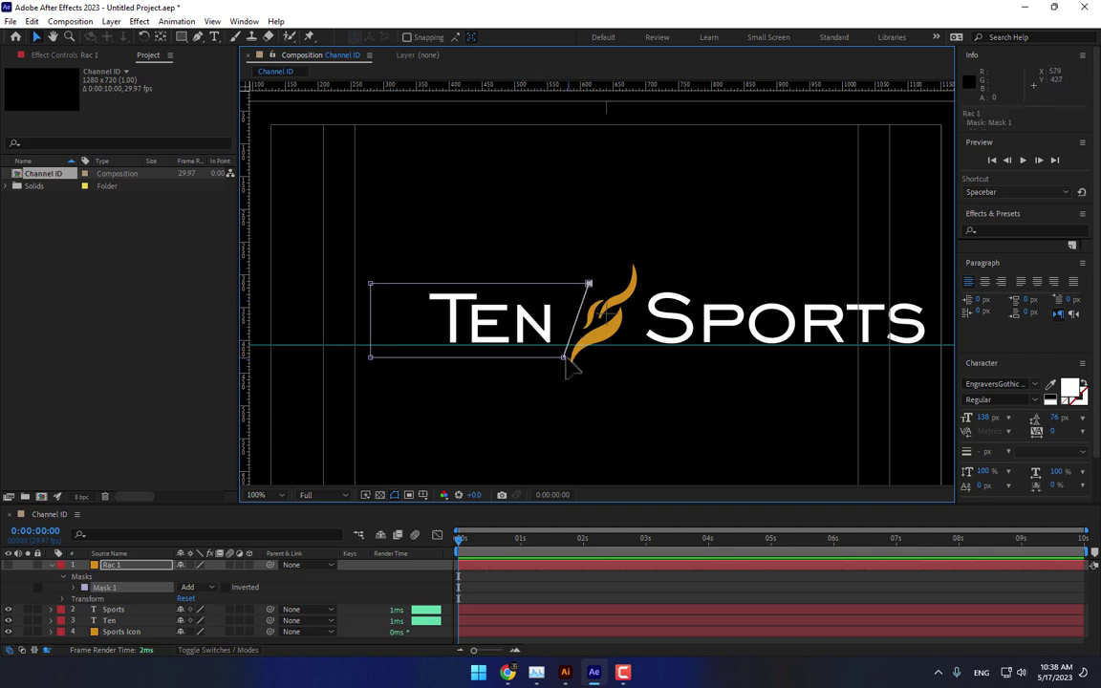
pyautogui.moveTo(567, 363); pyautogui.dragTo(562, 364)
pyautogui.moveTo(371, 359); pyautogui.dragTo(400, 358)
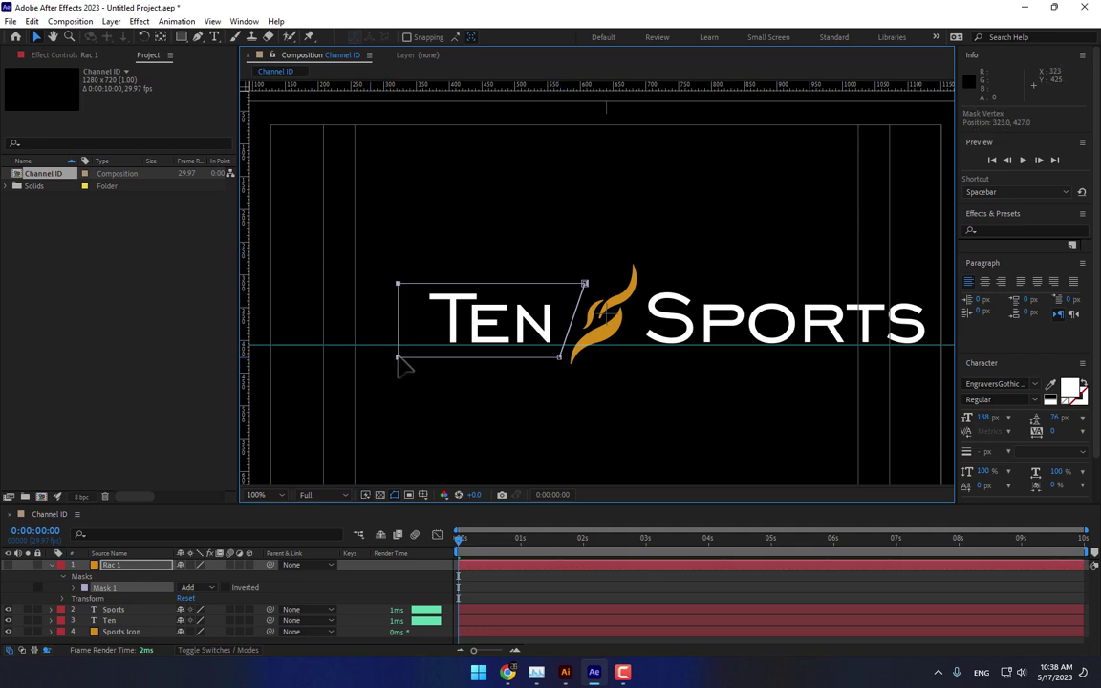
pyautogui.click(361, 587)
pyautogui.click(120, 570)
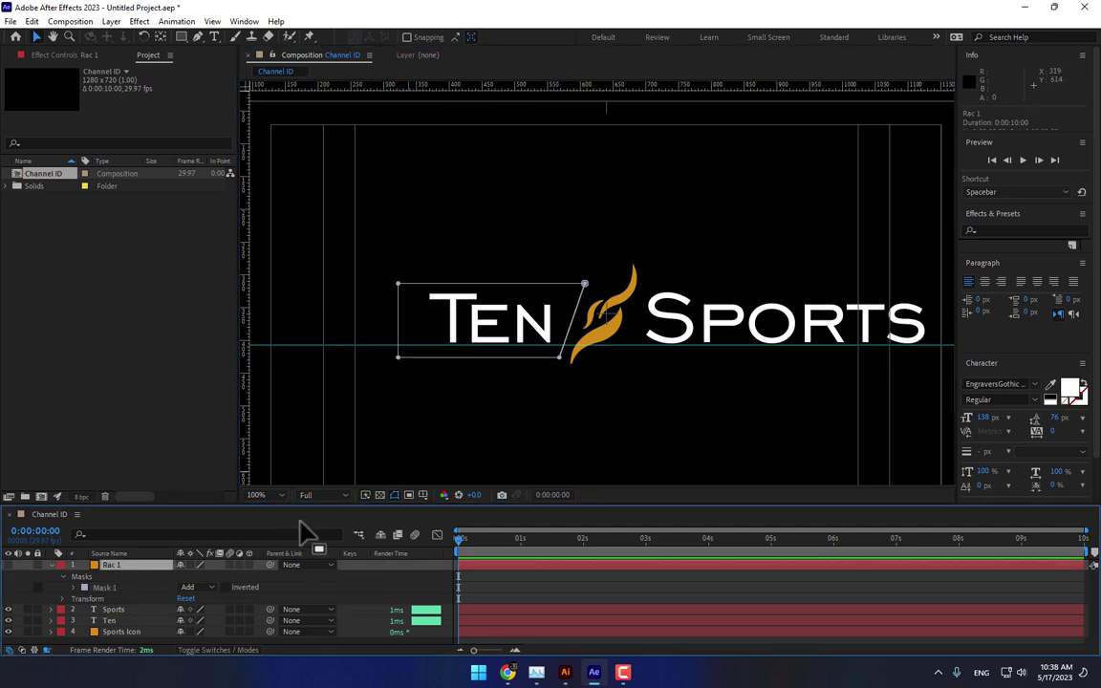
# Step: Create a 1280 x 720 orange solid named "Rac 2", hide it and make Rac 1 visible
pyautogui.click(407, 598)
pyautogui.hotkey('ctrl', 'y')
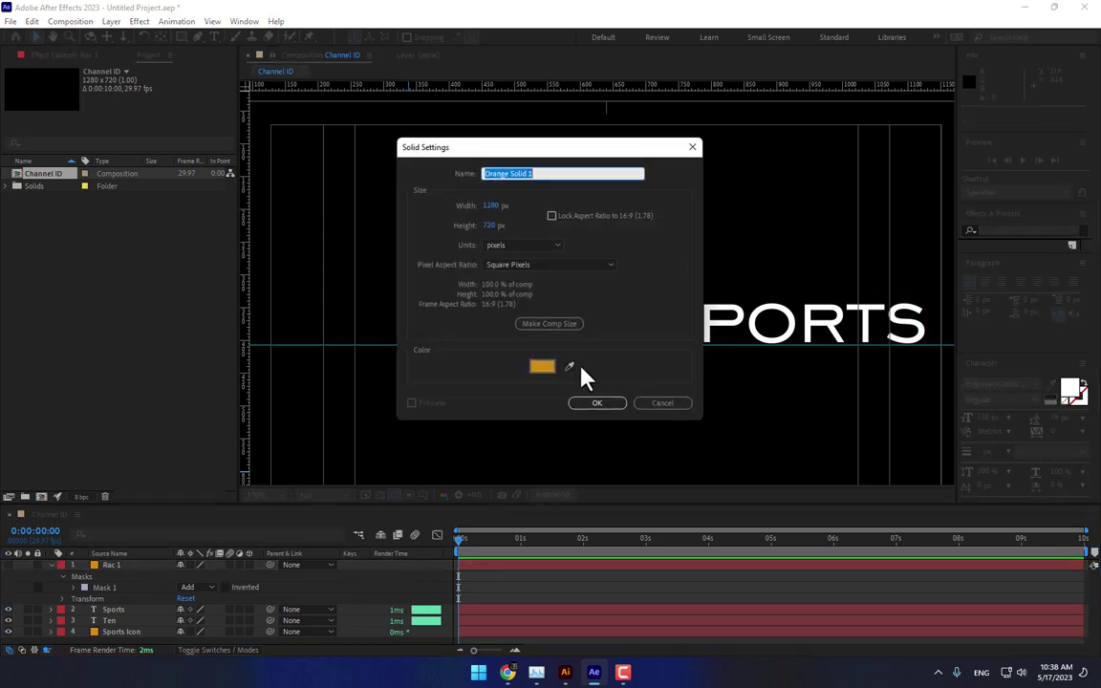
pyautogui.write('Rac 2')
pyautogui.press('Return')
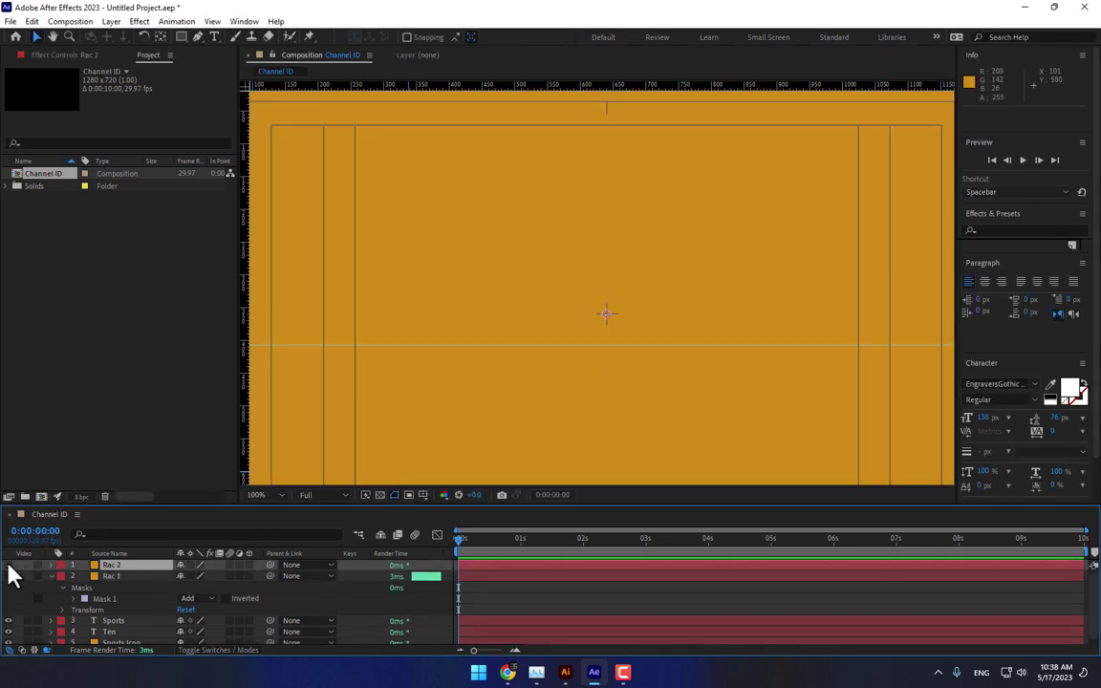
pyautogui.click(8, 565)
pyautogui.click(8, 577)
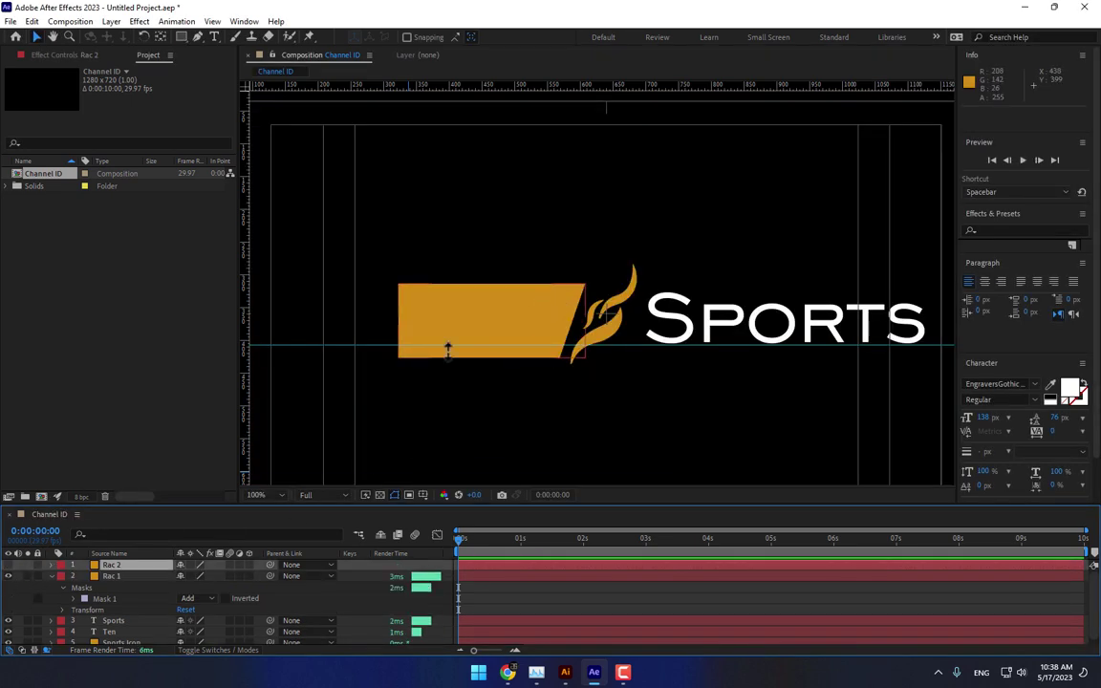
# Step: Draw a rectangular mask about 482 by 115 px on the Rac 2 solid over the "Sports" text
pyautogui.press('q')
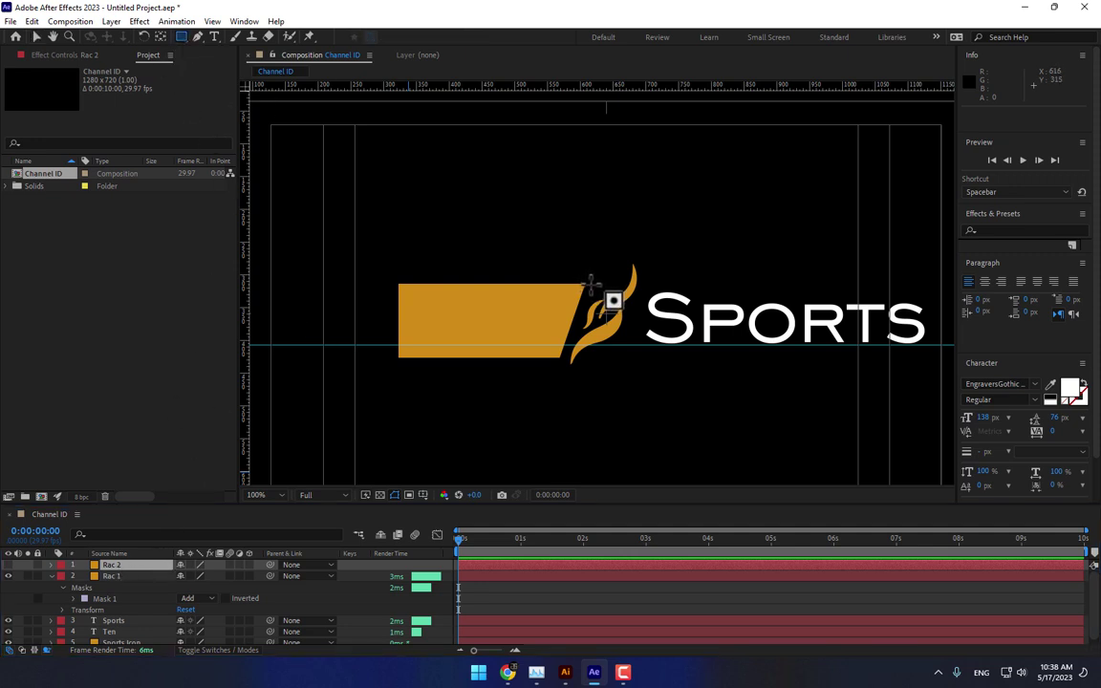
pyautogui.moveTo(590, 284)
pyautogui.mouseDown()
pyautogui.moveTo(794, 352)
pyautogui.moveTo(906, 360)
pyautogui.mouseUp()
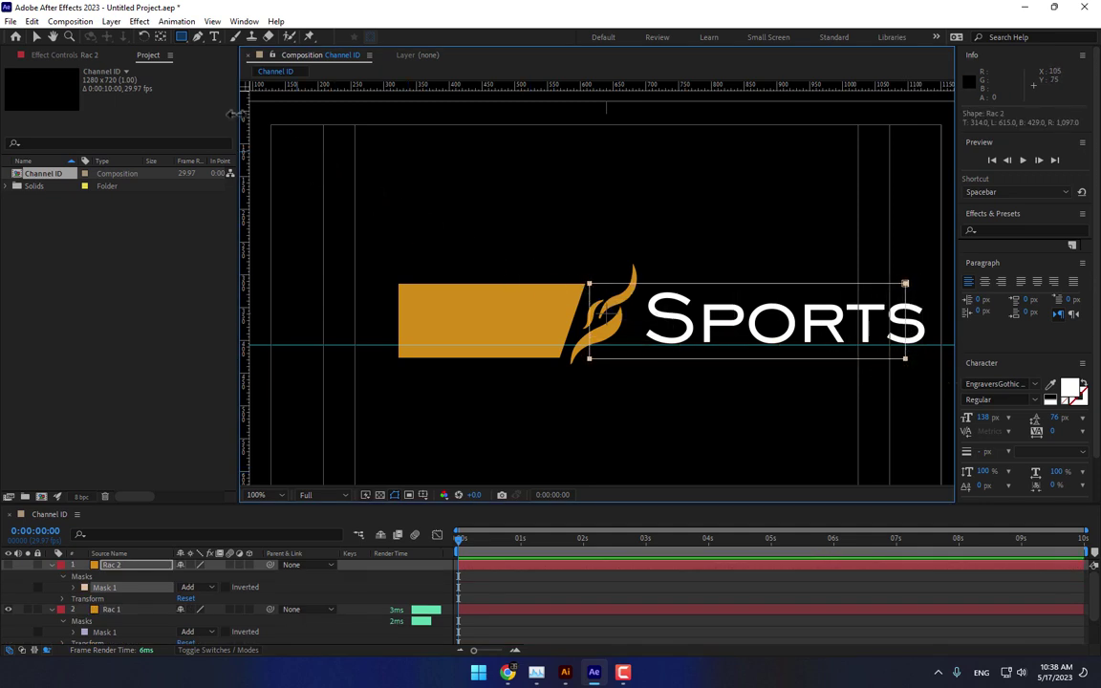
pyautogui.click(36, 36)
pyautogui.click(607, 272)
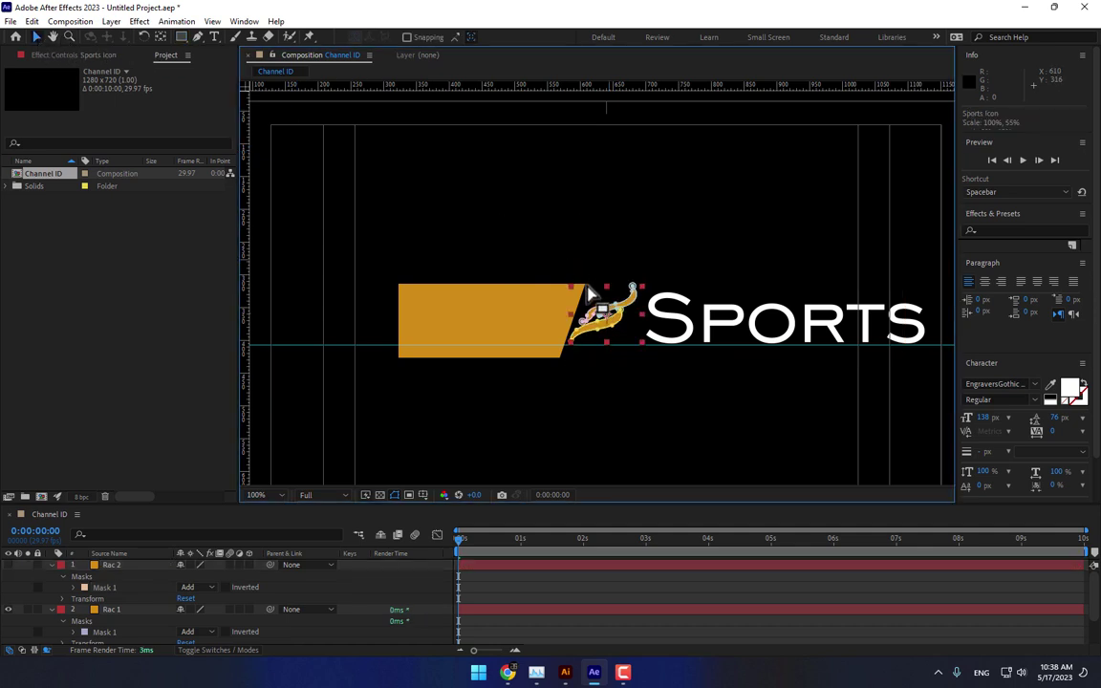
pyautogui.click(108, 566)
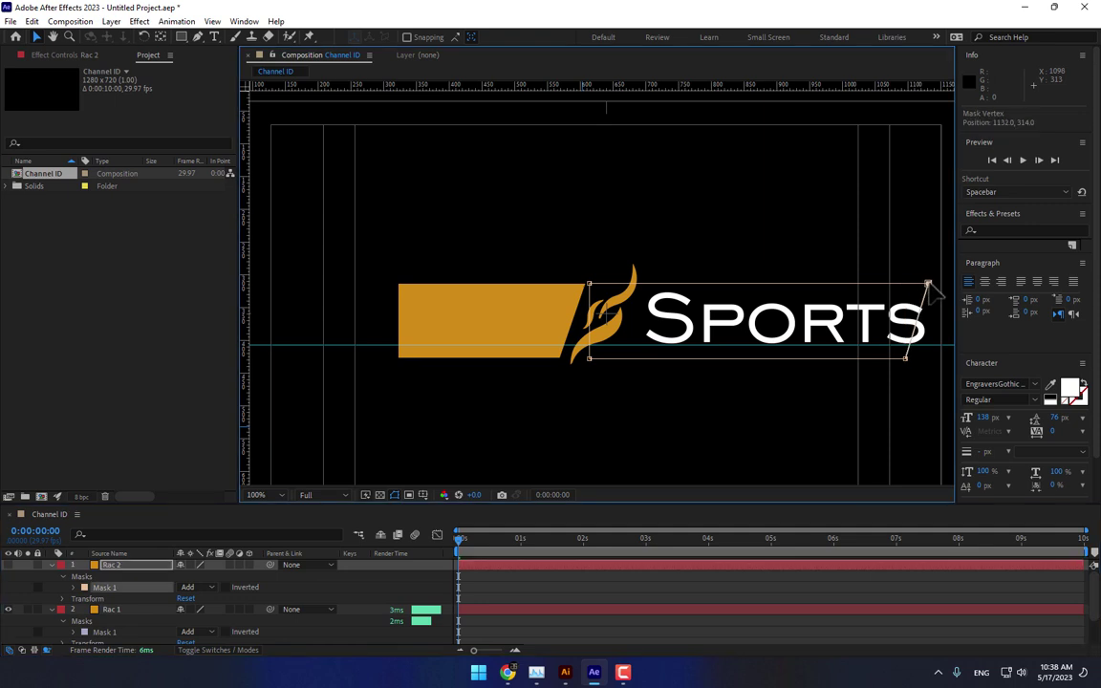
pyautogui.moveTo(923, 268); pyautogui.dragTo(718, 416)
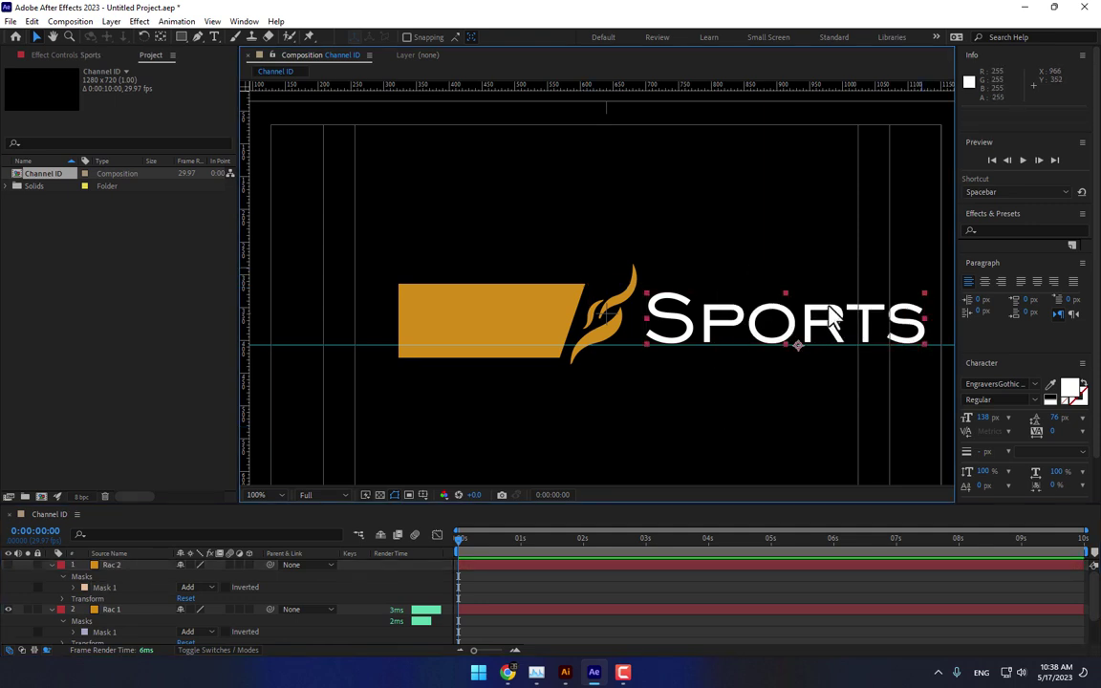
# Step: Lock the Rac 1, Sports, Ten and Sports Icon layers so that only Rac 2 can be edited
pyautogui.click(115, 566)
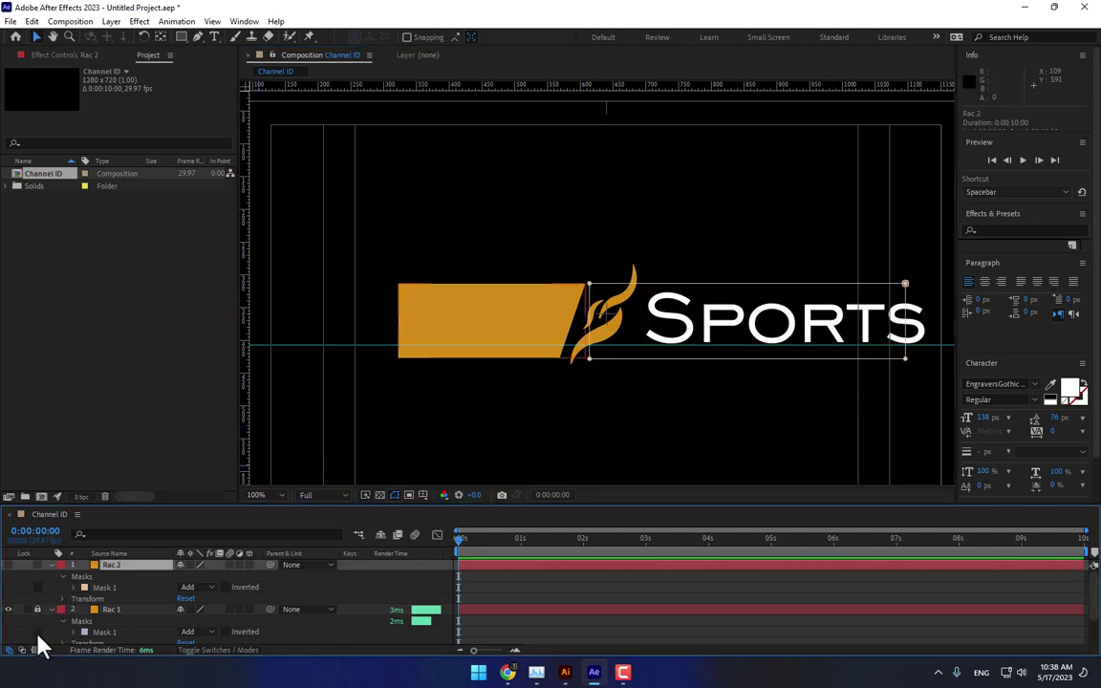
pyautogui.scroll(-2, 41, 631)
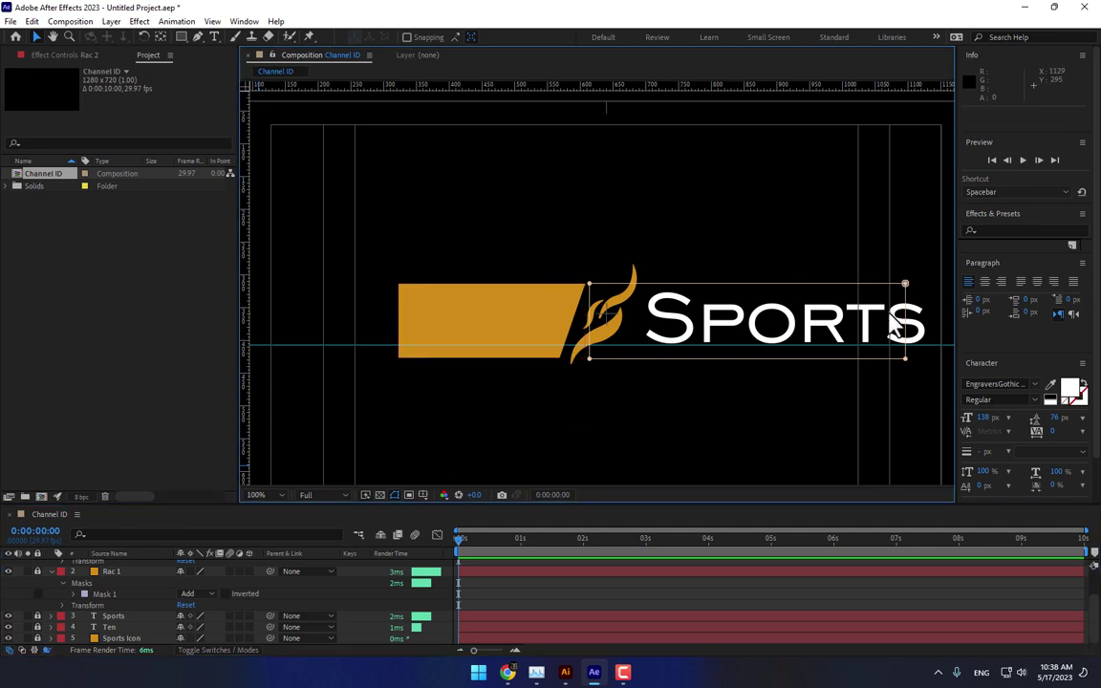
pyautogui.moveTo(926, 270); pyautogui.dragTo(612, 363)
# Step: Select the Rac 2 layer and make it visible
pyautogui.scroll(2, 143, 574)
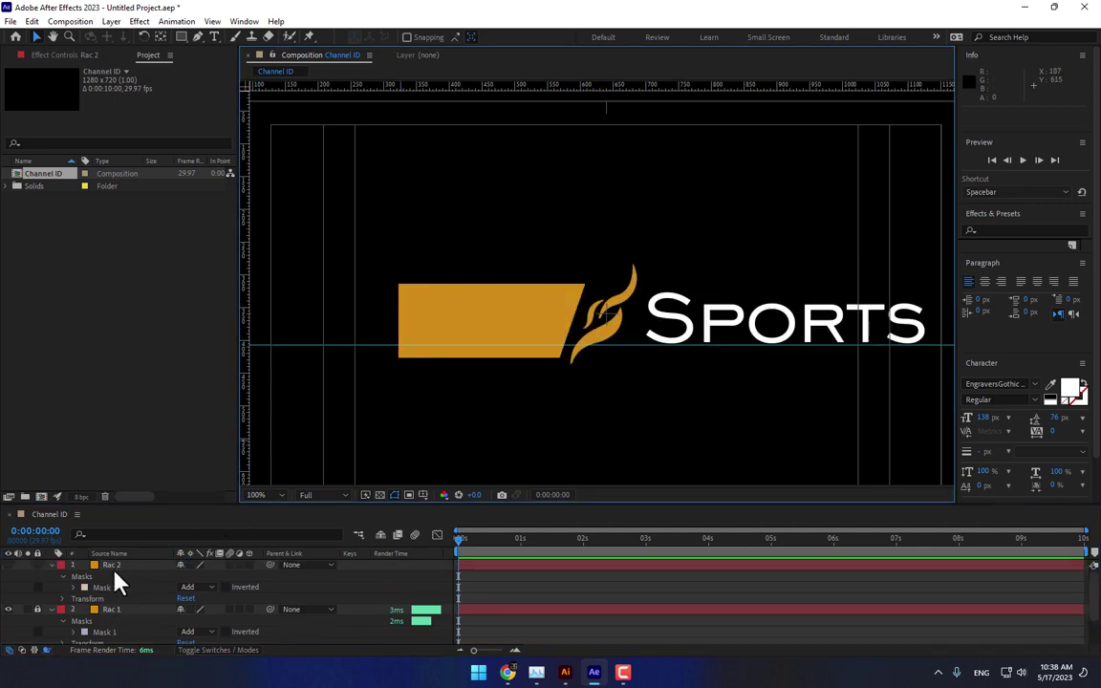
pyautogui.click(135, 566)
pyautogui.click(9, 565)
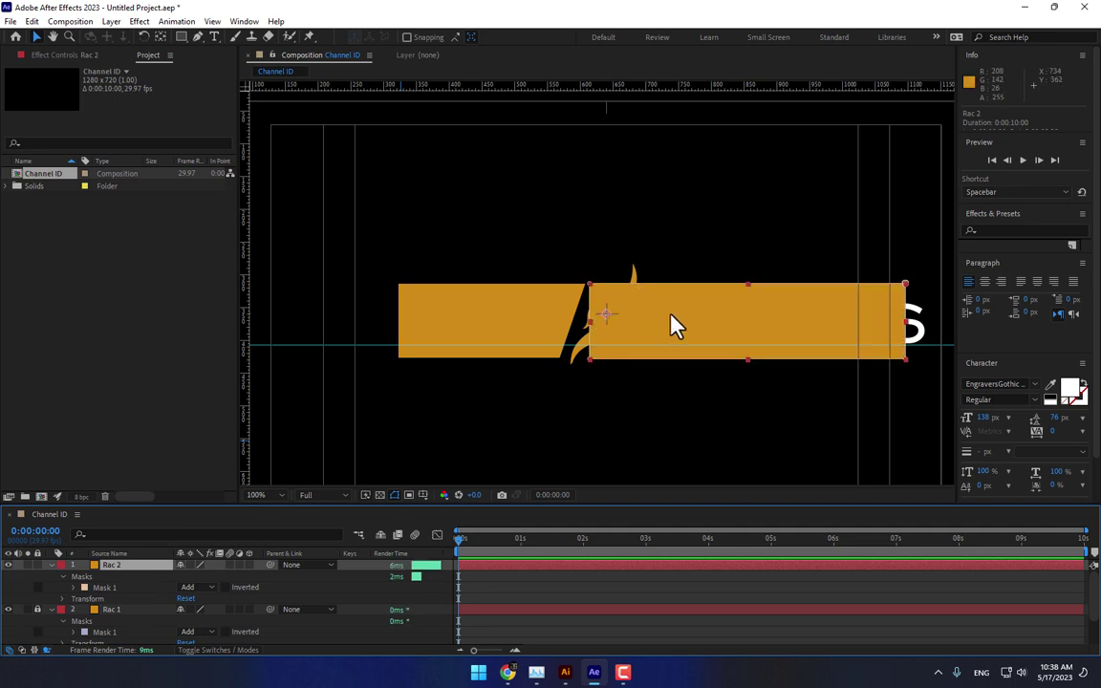
# Step: Shift the Rac 2 mask right to clear the flame icon and slant its left edge parallel to the icon
pyautogui.moveTo(929, 277); pyautogui.dragTo(593, 385)
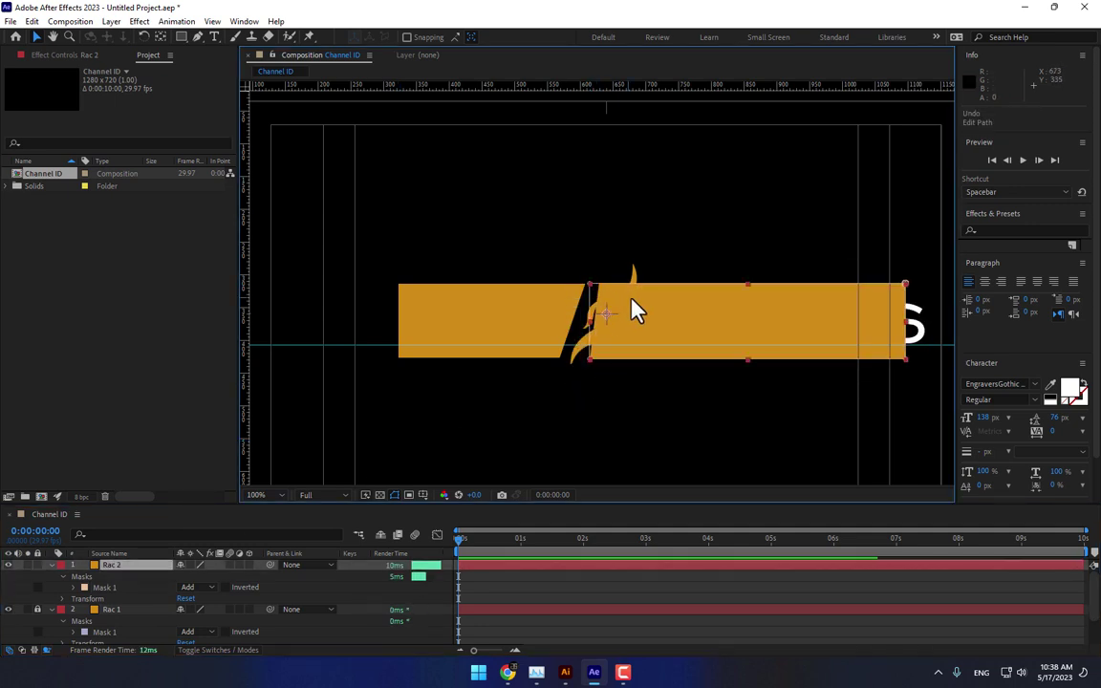
pyautogui.moveTo(634, 307); pyautogui.dragTo(679, 294)
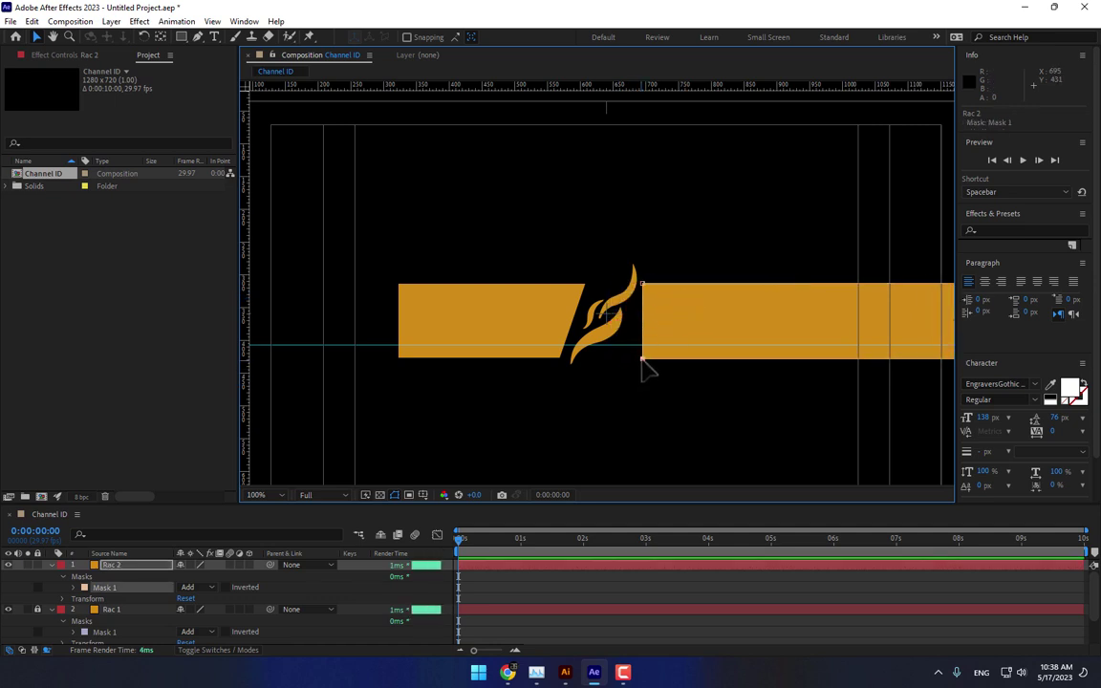
pyautogui.click(638, 361)
pyautogui.moveTo(639, 361); pyautogui.dragTo(614, 361)
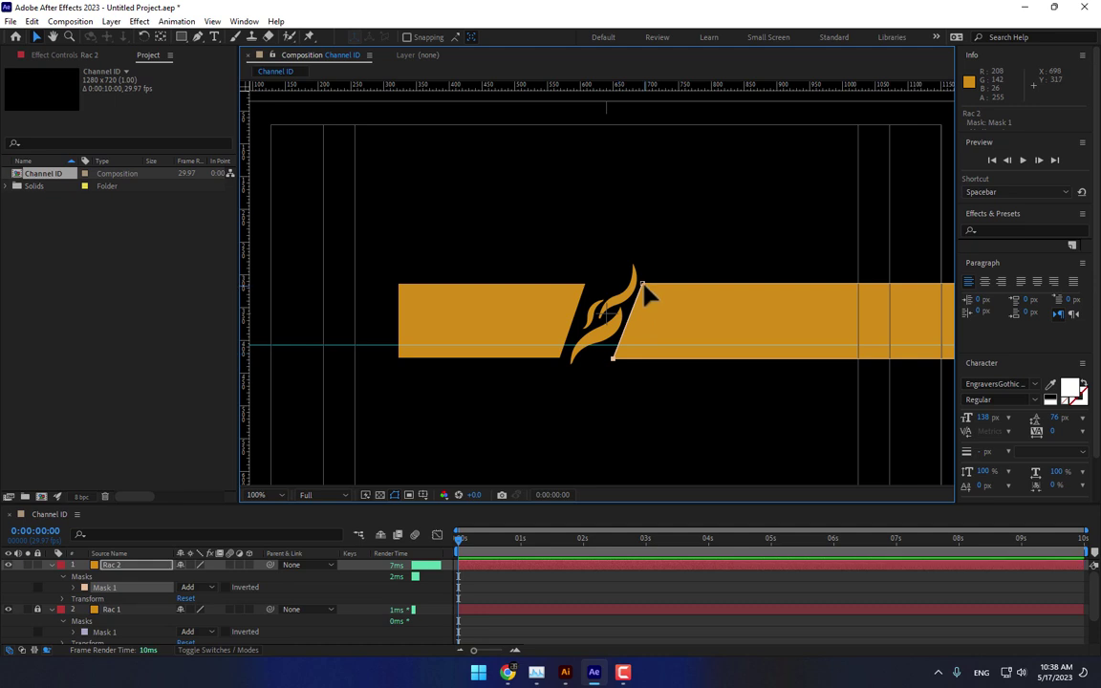
pyautogui.moveTo(642, 284); pyautogui.dragTo(650, 285)
pyautogui.moveTo(516, 88); pyautogui.dragTo(633, 355)
pyautogui.press('h')
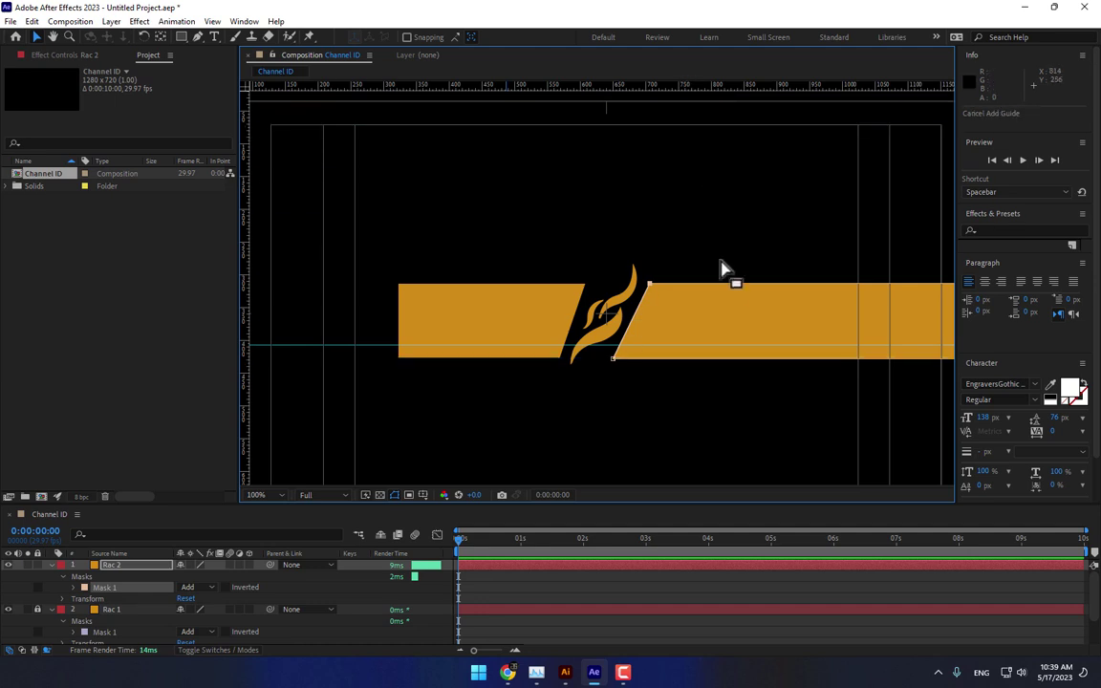
pyautogui.moveTo(725, 272); pyautogui.dragTo(432, 278)
pyautogui.press('v')
# Step: Hide Rac 2, pull its mask's right edge closer to the "Sports" text and make the slanted left edge steeper
pyautogui.click(8, 565)
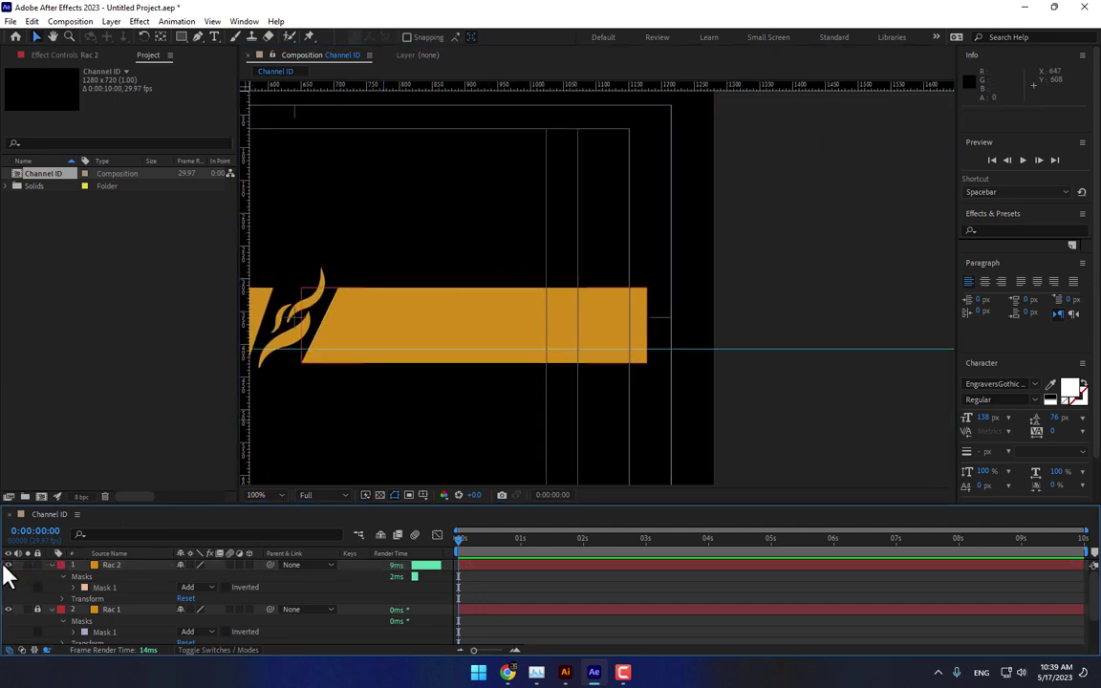
pyautogui.click(105, 571)
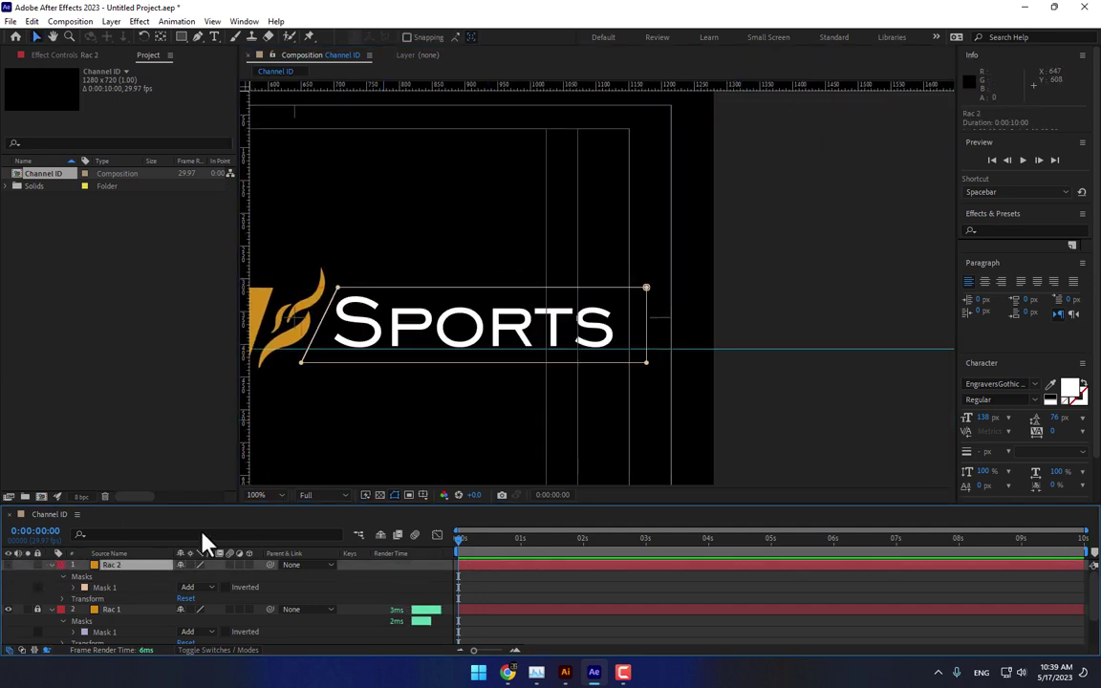
pyautogui.click(647, 288)
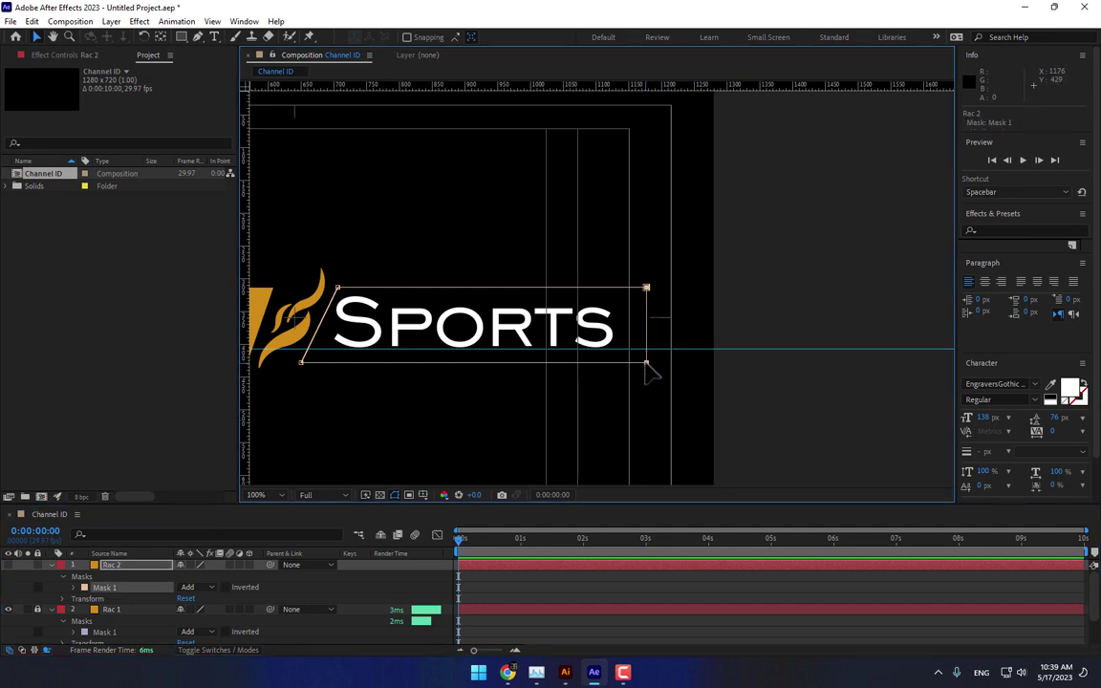
pyautogui.moveTo(647, 365); pyautogui.dragTo(630, 364)
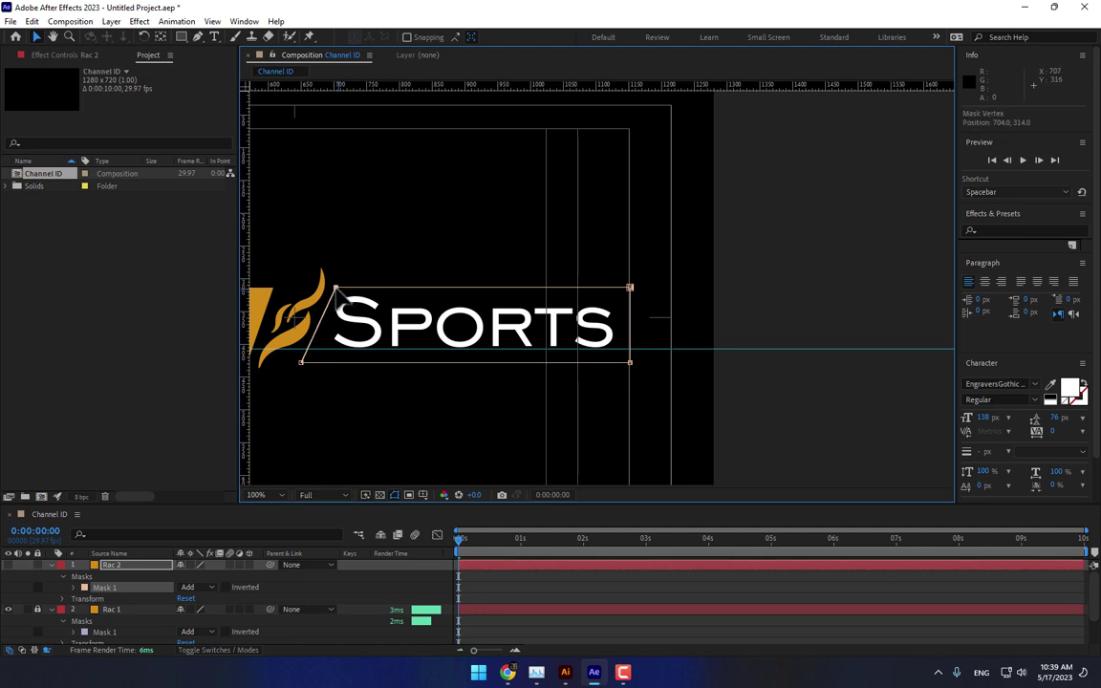
pyautogui.moveTo(301, 362); pyautogui.dragTo(307, 364)
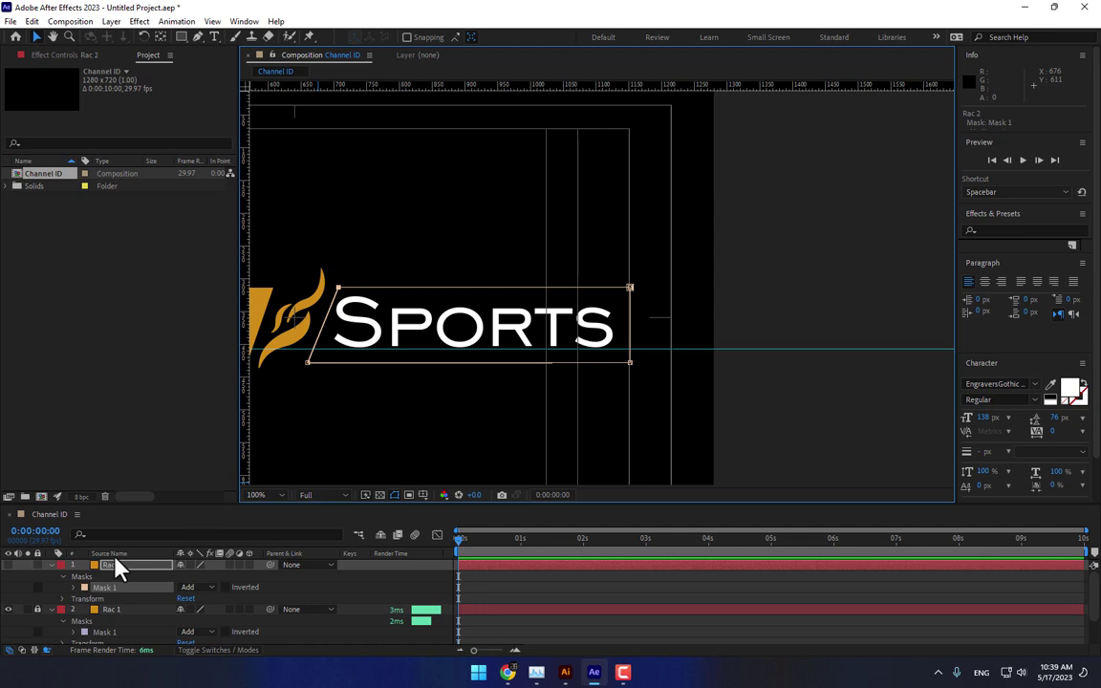
# Step: Unlock the Sports text layer and nudge the text slightly to the right
pyautogui.scroll(-2, 121, 626)
pyautogui.click(37, 616)
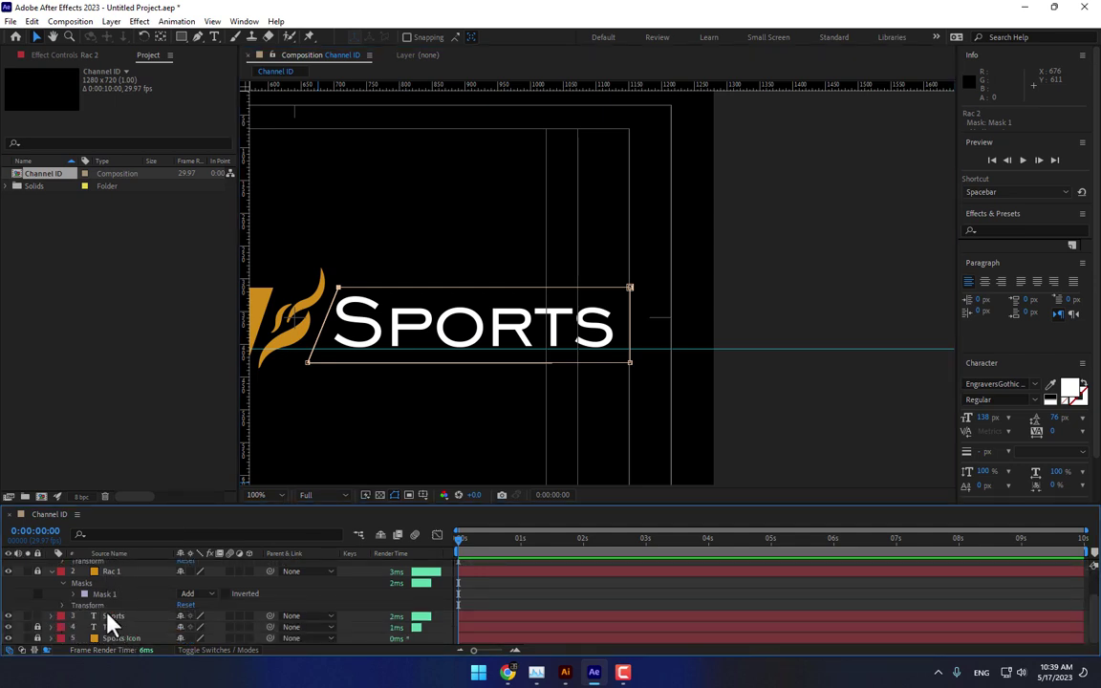
pyautogui.click(255, 616)
pyautogui.press('Return')
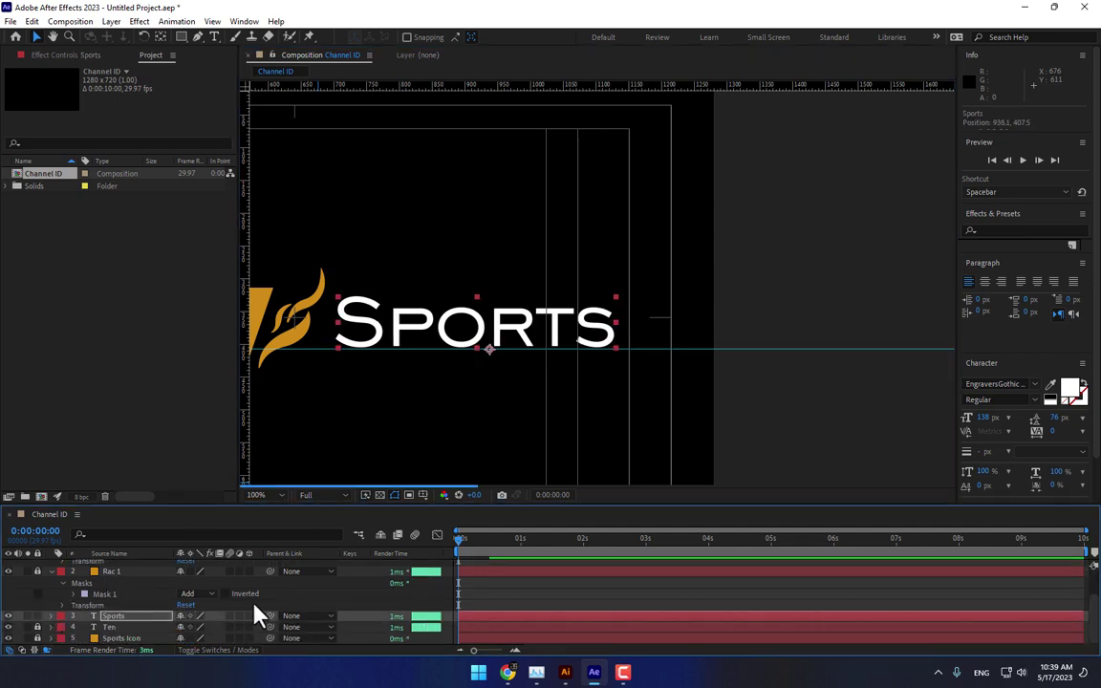
pyautogui.moveTo(418, 350); pyautogui.dragTo(642, 339)
pyautogui.press('v')
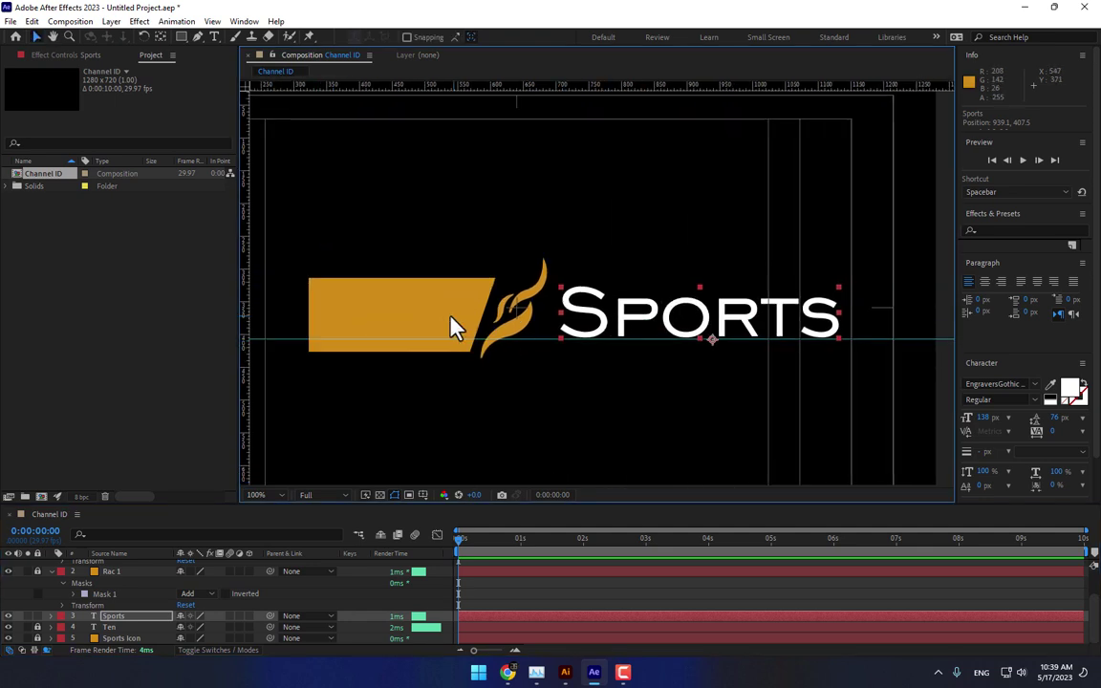
# Step: Make Rac 2 visible again and unlock the Rac 1, Ten and Sports Icon layers
pyautogui.scroll(3, 116, 615)
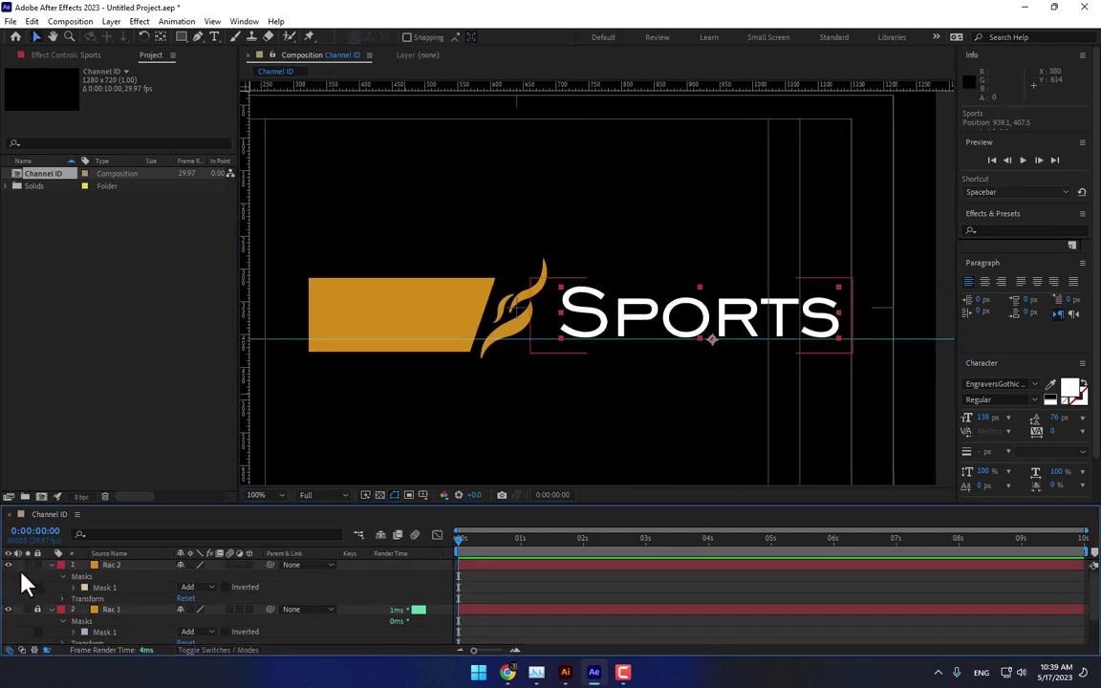
pyautogui.click(8, 565)
pyautogui.click(38, 606)
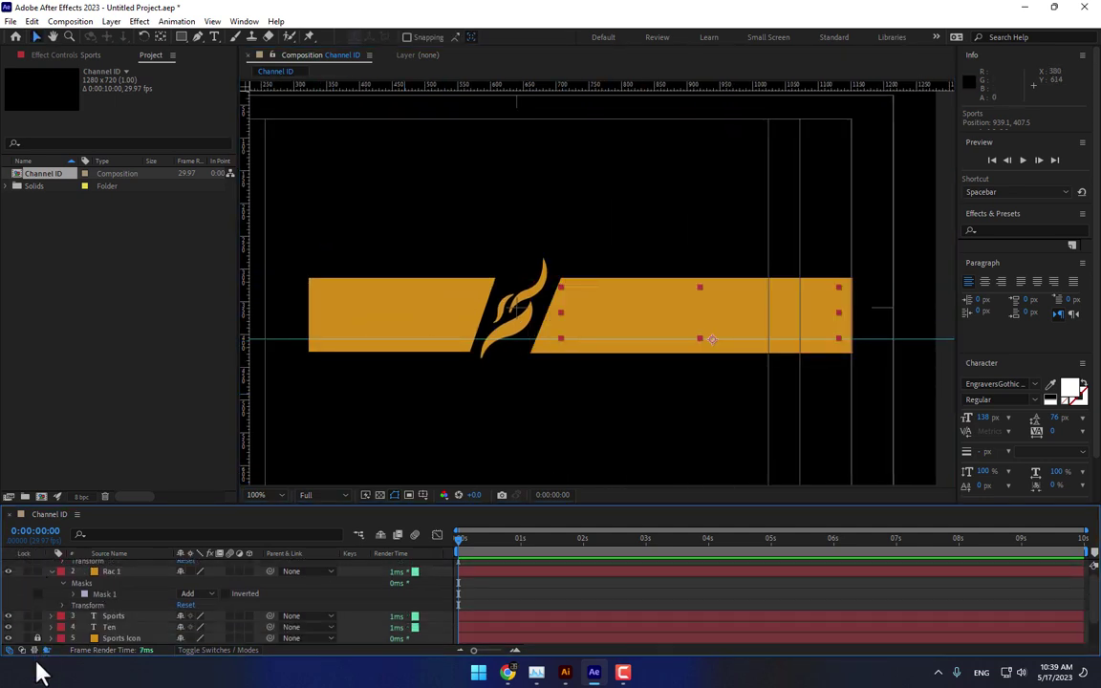
pyautogui.click(37, 605)
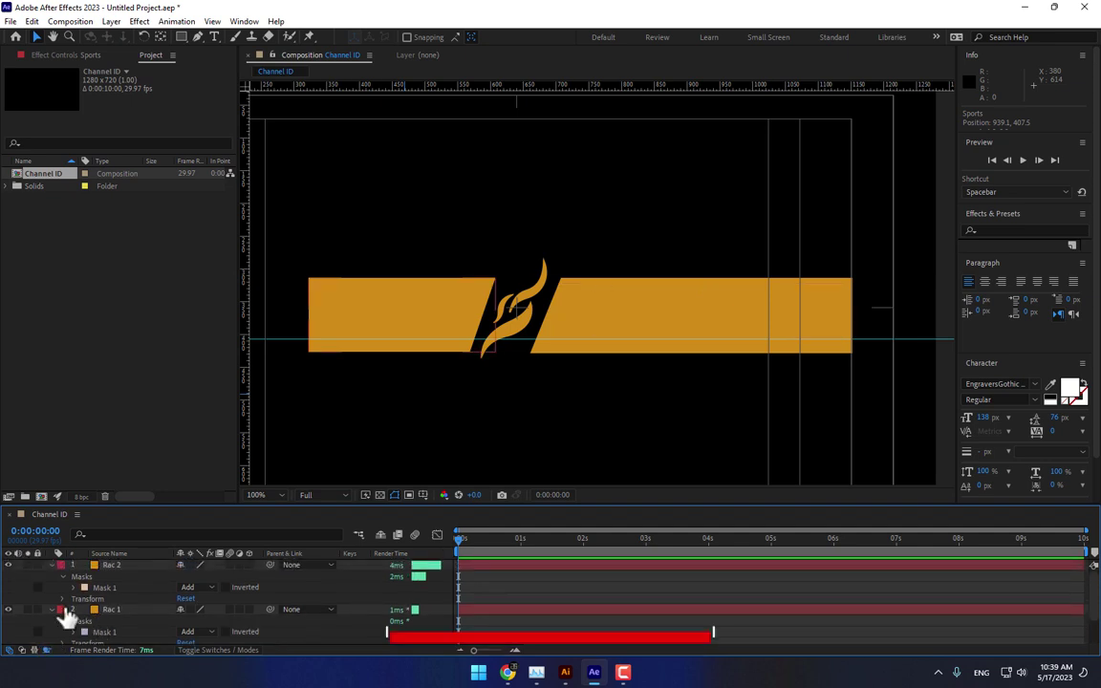
# Step: Collapse the properties of all layers and move Rac 2 and Rac 1 below the Ten text, above Sports Icon
pyautogui.hotkey('ctrl', 'a')
pyautogui.click(50, 609)
pyautogui.click(167, 637)
pyautogui.click(112, 565)
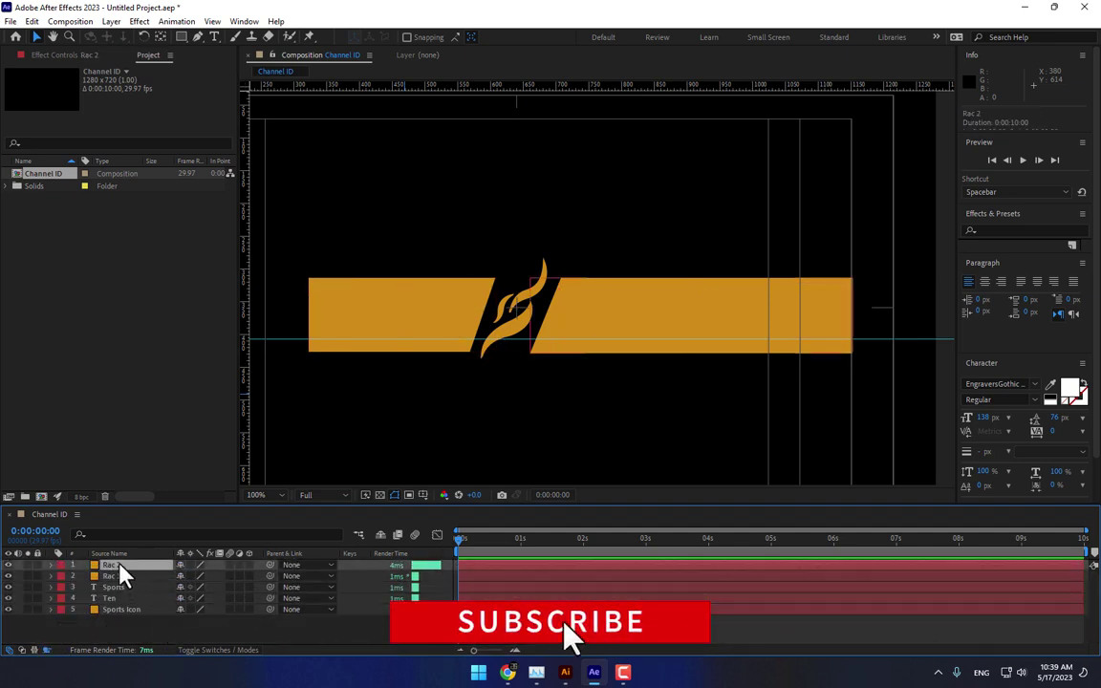
pyautogui.keyDown('shift'); pyautogui.click(112, 576); pyautogui.keyUp('shift')
pyautogui.moveTo(112, 576); pyautogui.dragTo(118, 610)
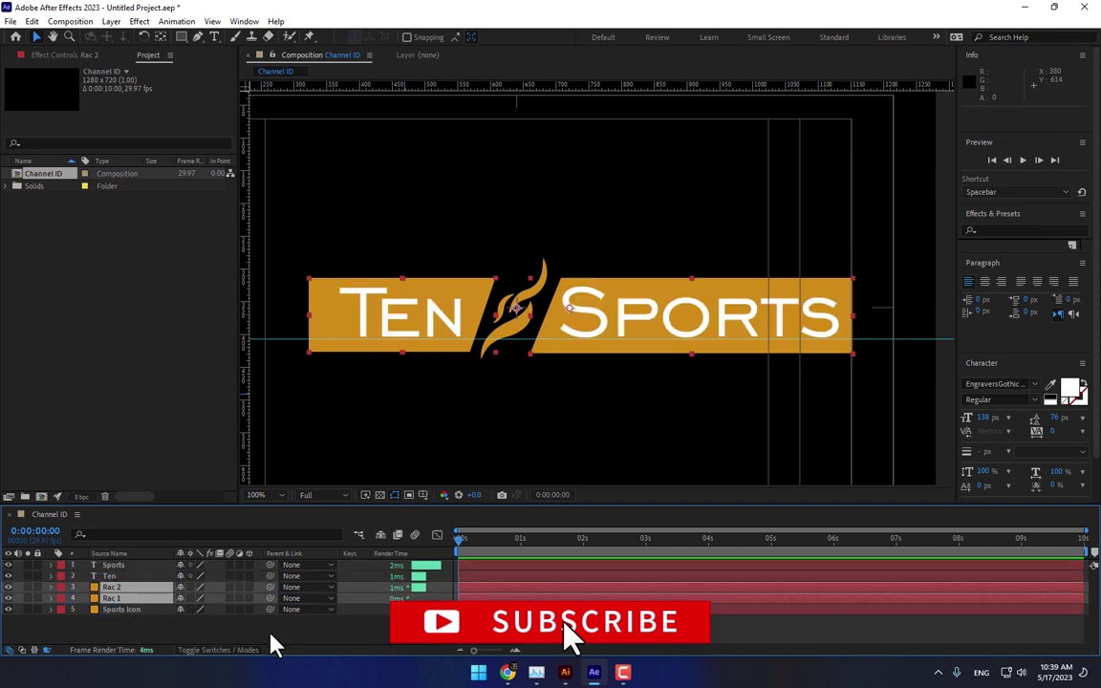
# Step: Move the left edge of the Rac 1 mask inward to x 349, closer to the "Ten" text
pyautogui.click(345, 400)
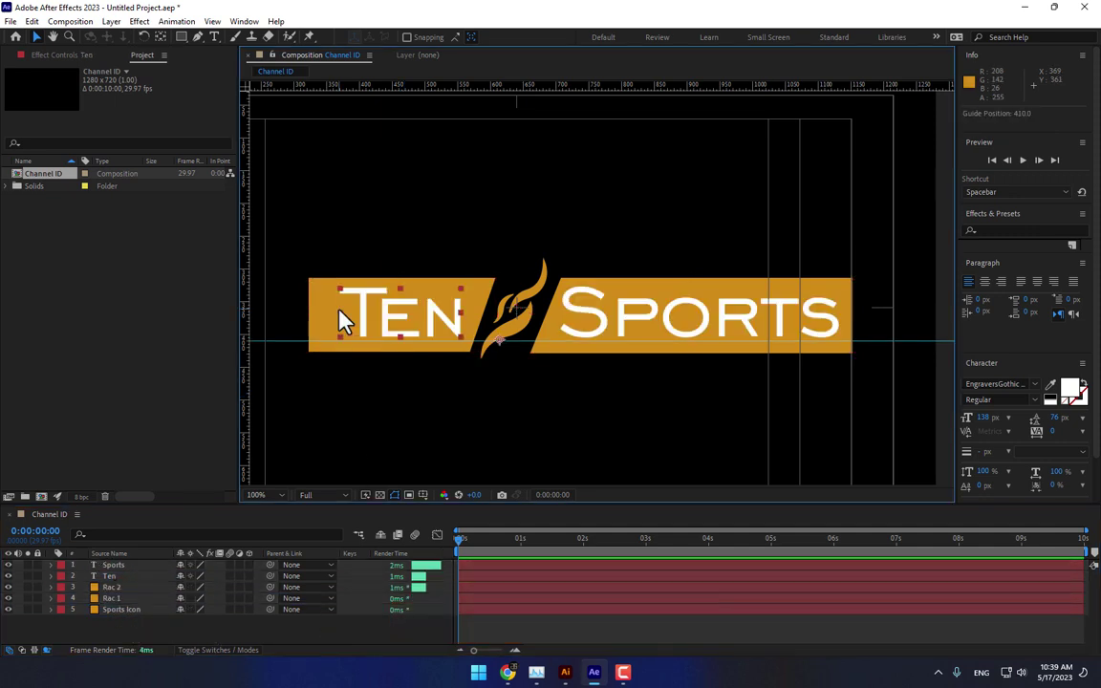
pyautogui.click(110, 599)
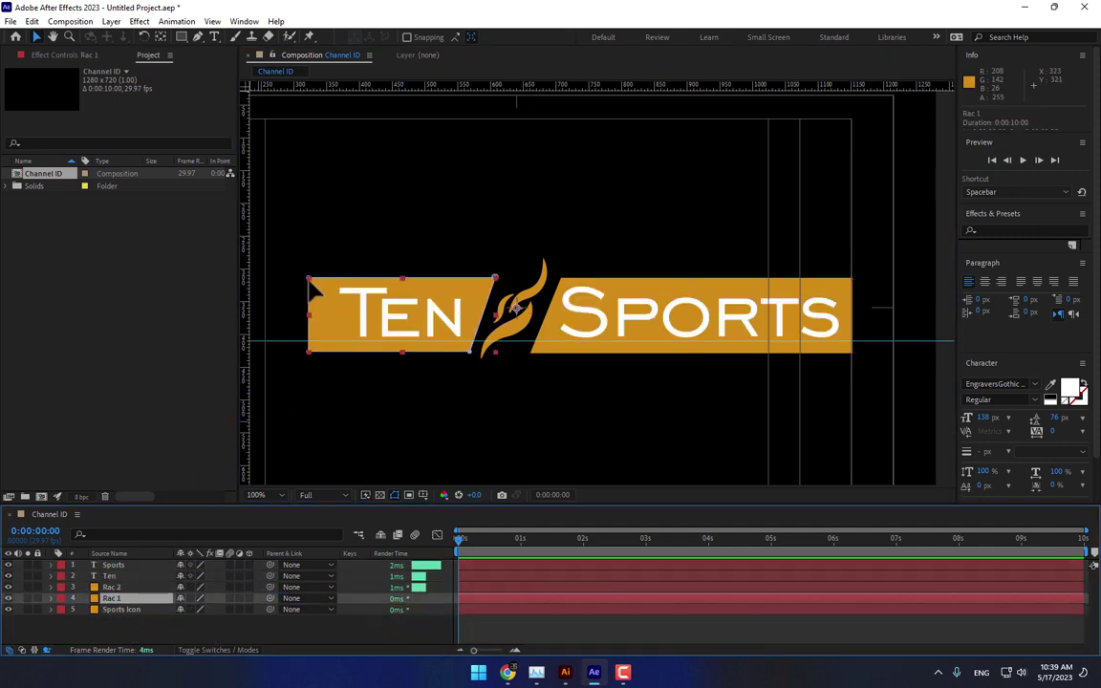
pyautogui.click(308, 351)
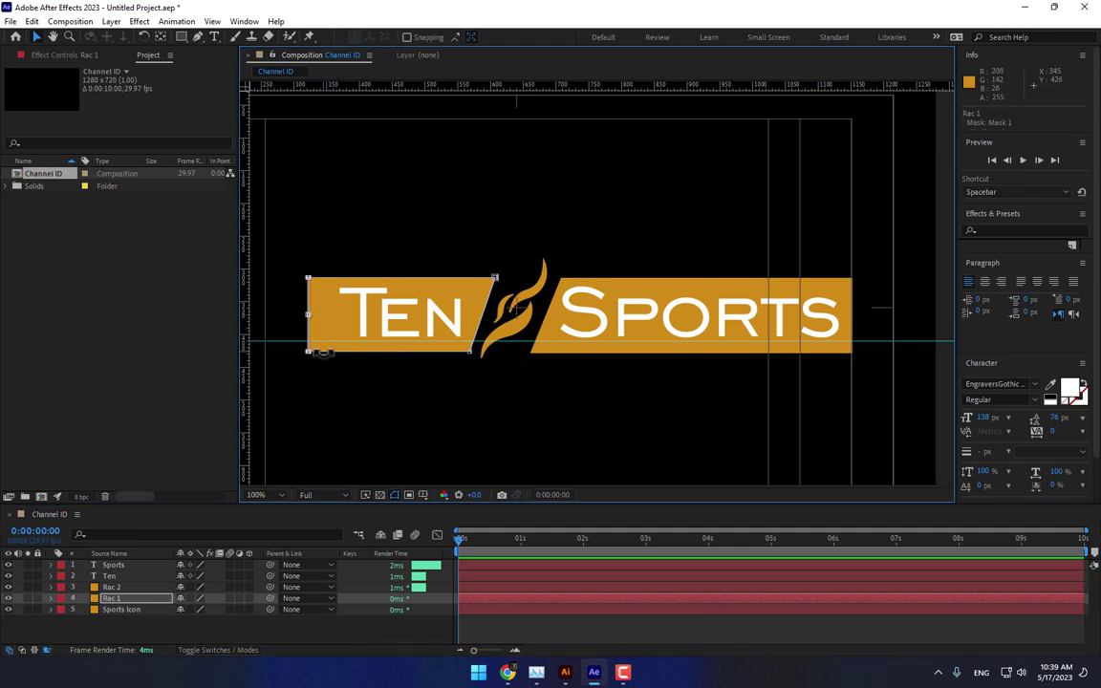
pyautogui.click(363, 437)
pyautogui.click(311, 350)
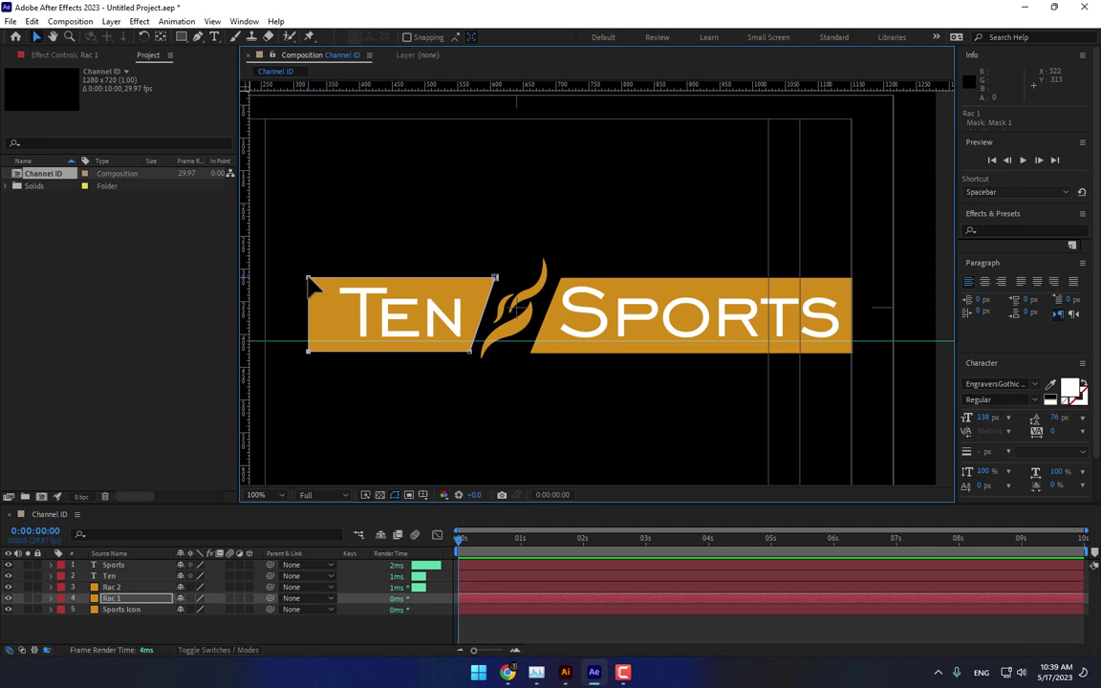
pyautogui.moveTo(309, 279); pyautogui.dragTo(326, 279)
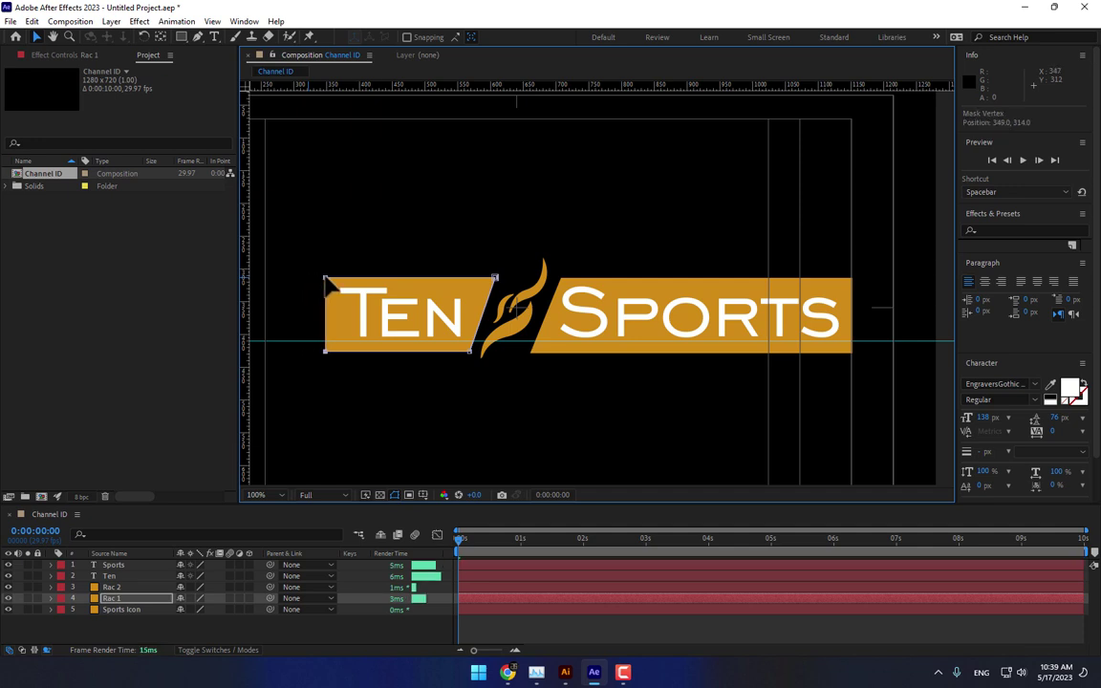
pyautogui.click(566, 646)
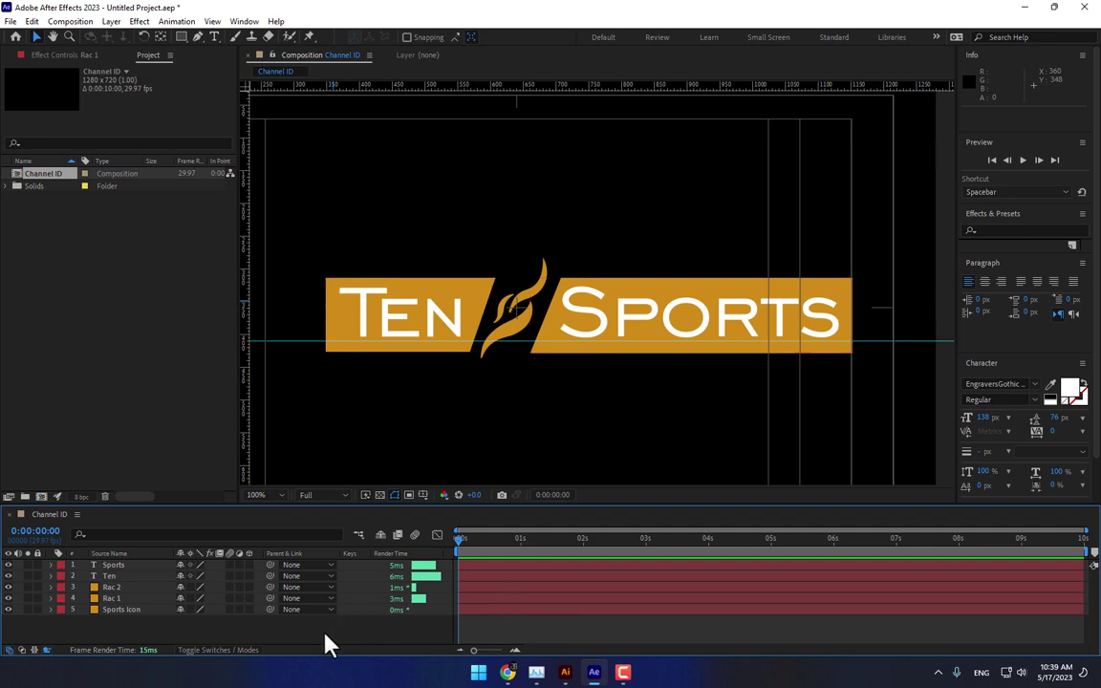
# Step: Create a 1280 x 720 orange solid named "Element 3D"
pyautogui.hotkey('ctrl', 'y')
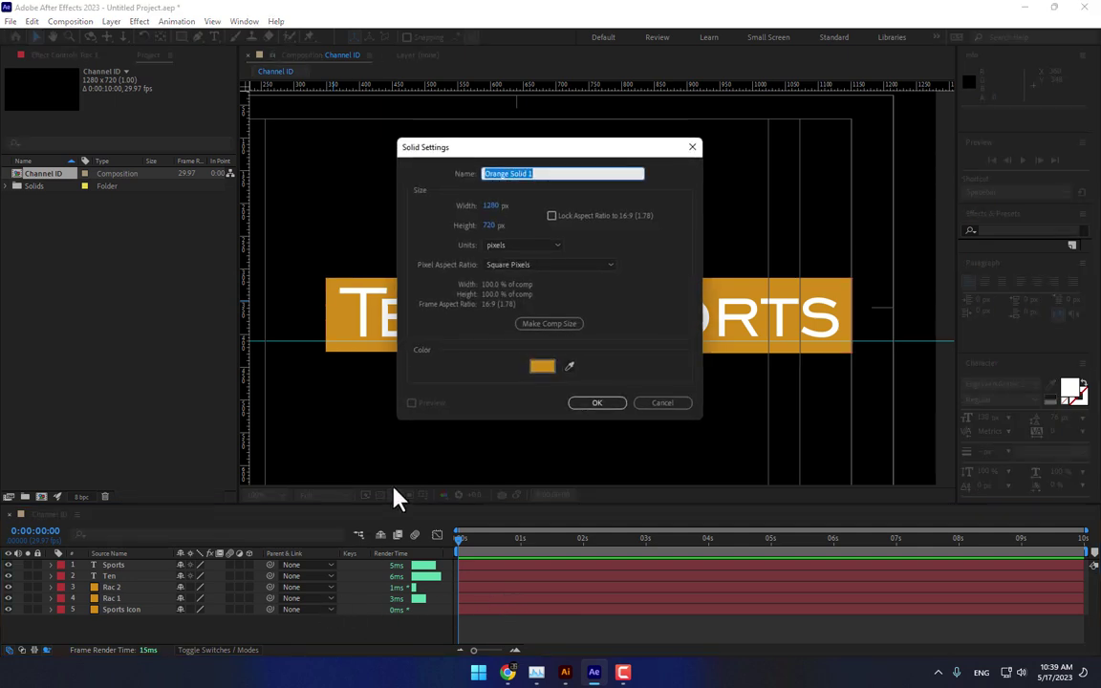
pyautogui.write('Ele')
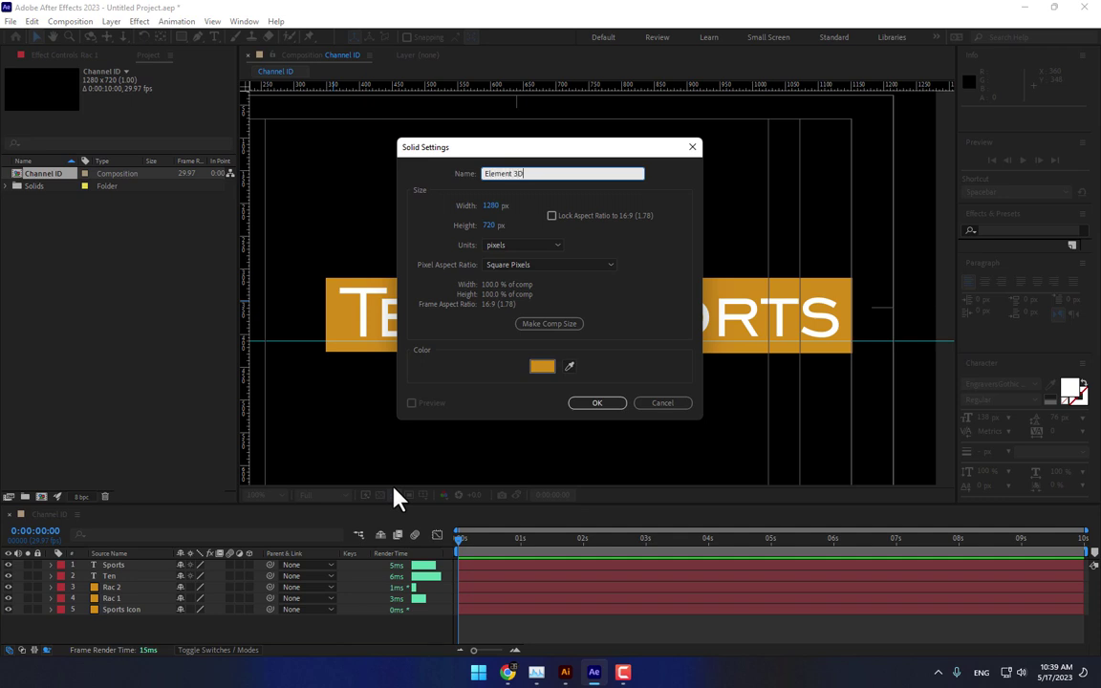
pyautogui.write('ment 3D')
pyautogui.press('Return')
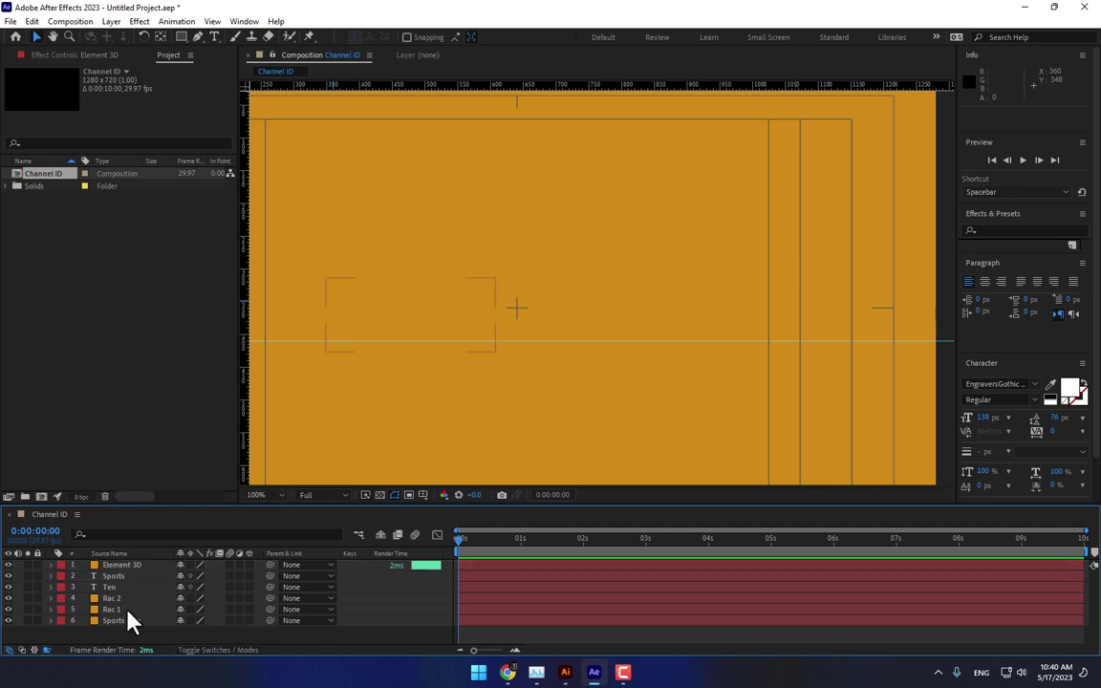
# Step: Apply the Video Copilot Element effect to the Element 3D solid
pyautogui.click(139, 21)
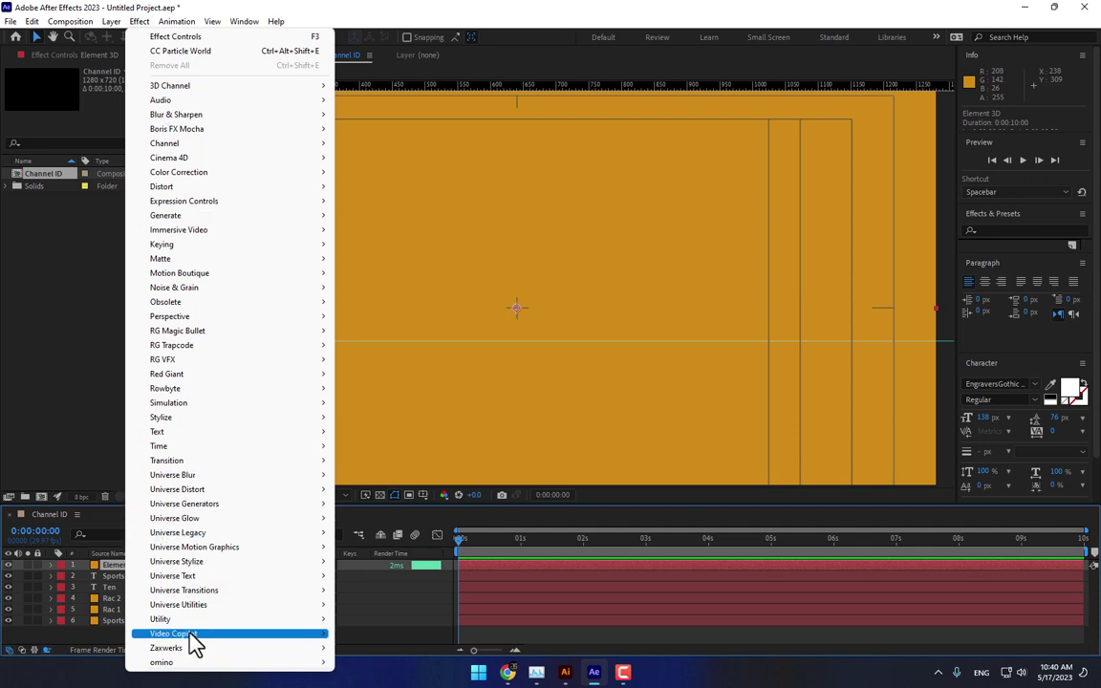
pyautogui.moveTo(195, 646)
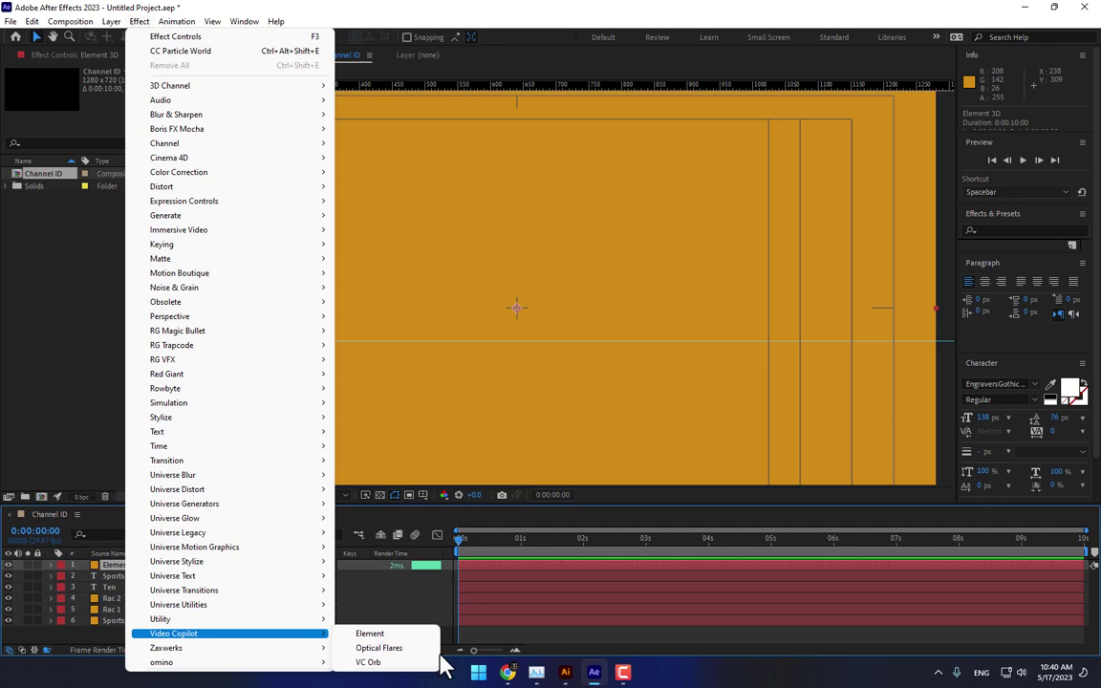
pyautogui.click(375, 635)
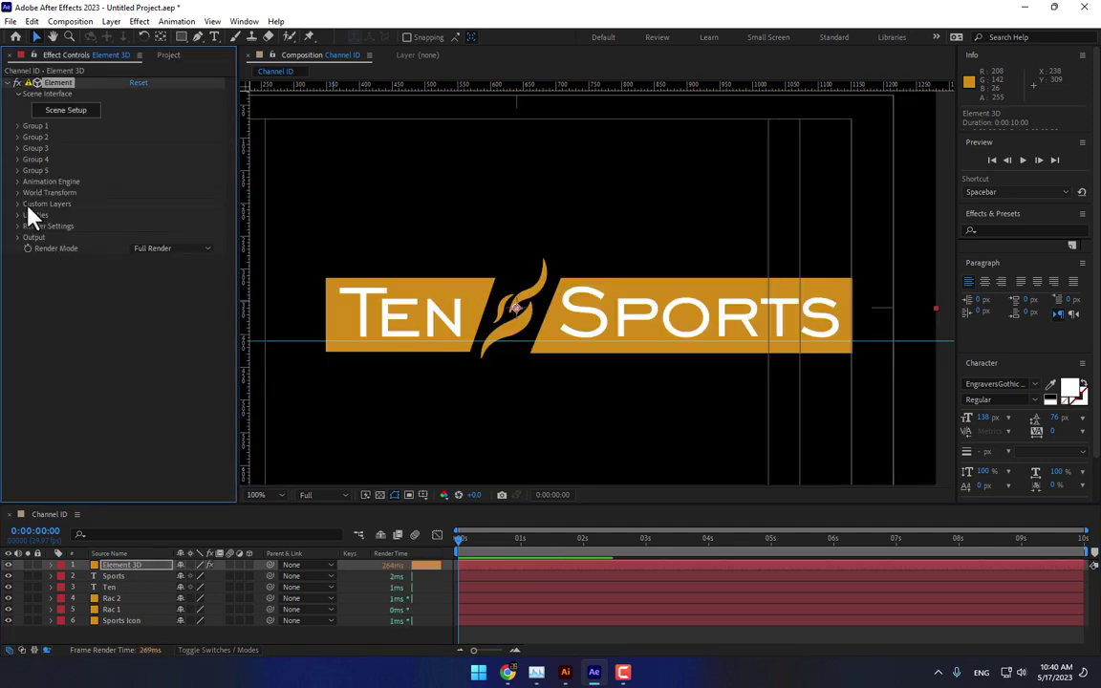
# Step: Assign Rac 1, Rac 2, Ten and Sports to Path Layers 1 to 4 in Element's custom text and masks
pyautogui.click(18, 205)
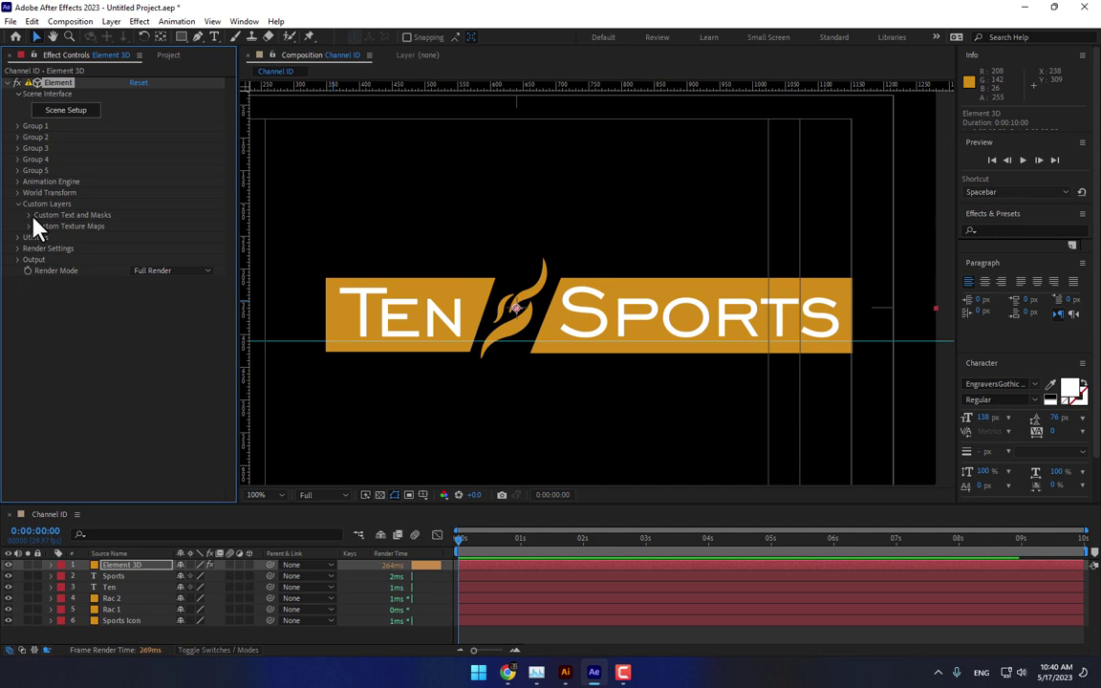
pyautogui.click(30, 215)
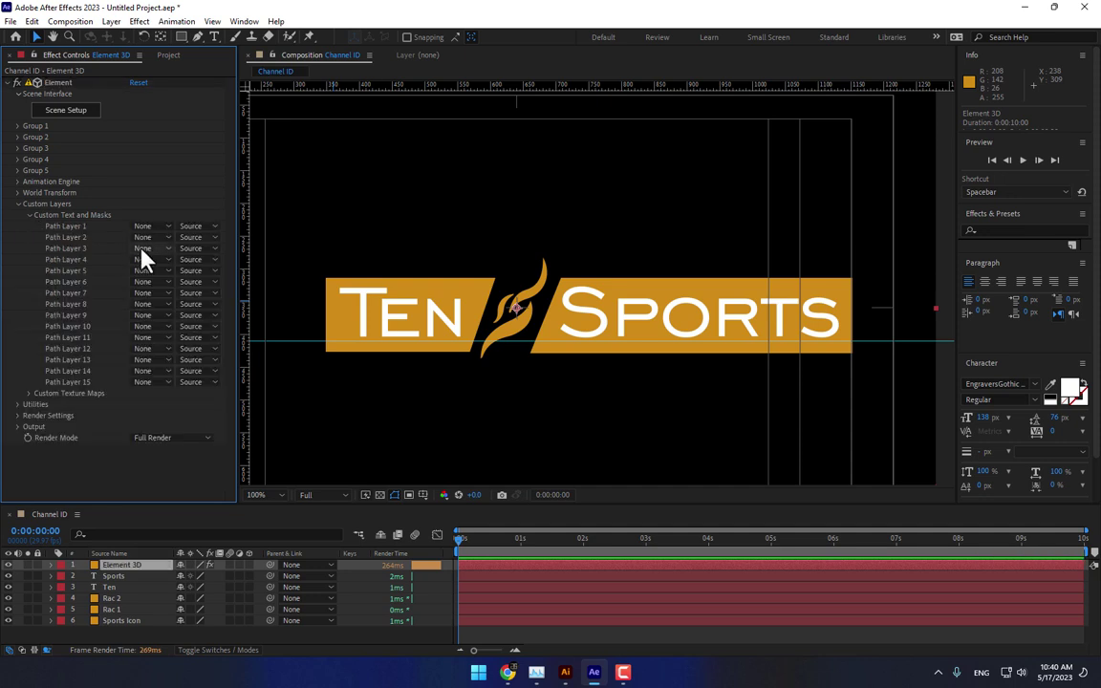
pyautogui.click(150, 228)
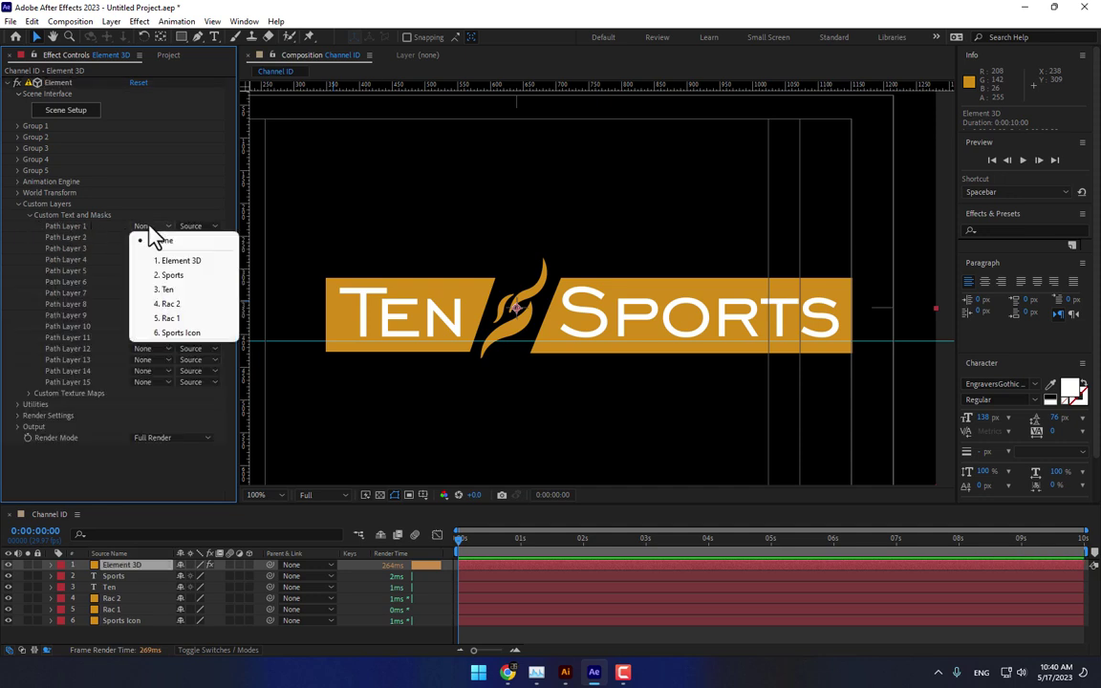
pyautogui.click(172, 319)
pyautogui.click(150, 238)
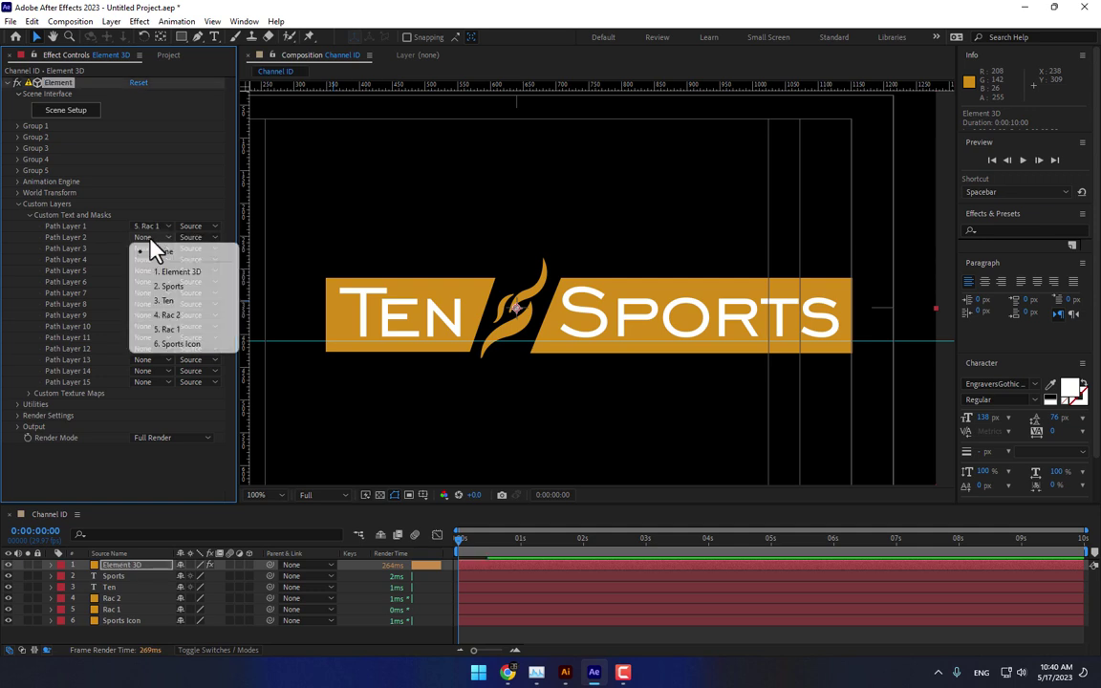
pyautogui.click(170, 315)
pyautogui.click(151, 250)
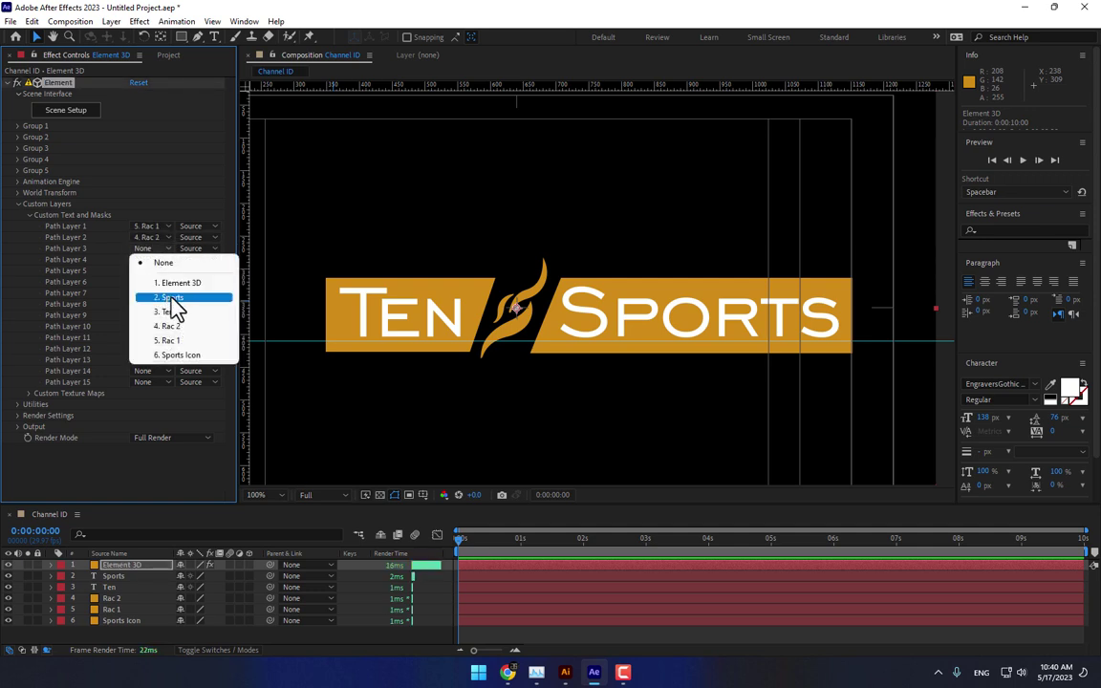
pyautogui.click(170, 314)
pyautogui.click(150, 260)
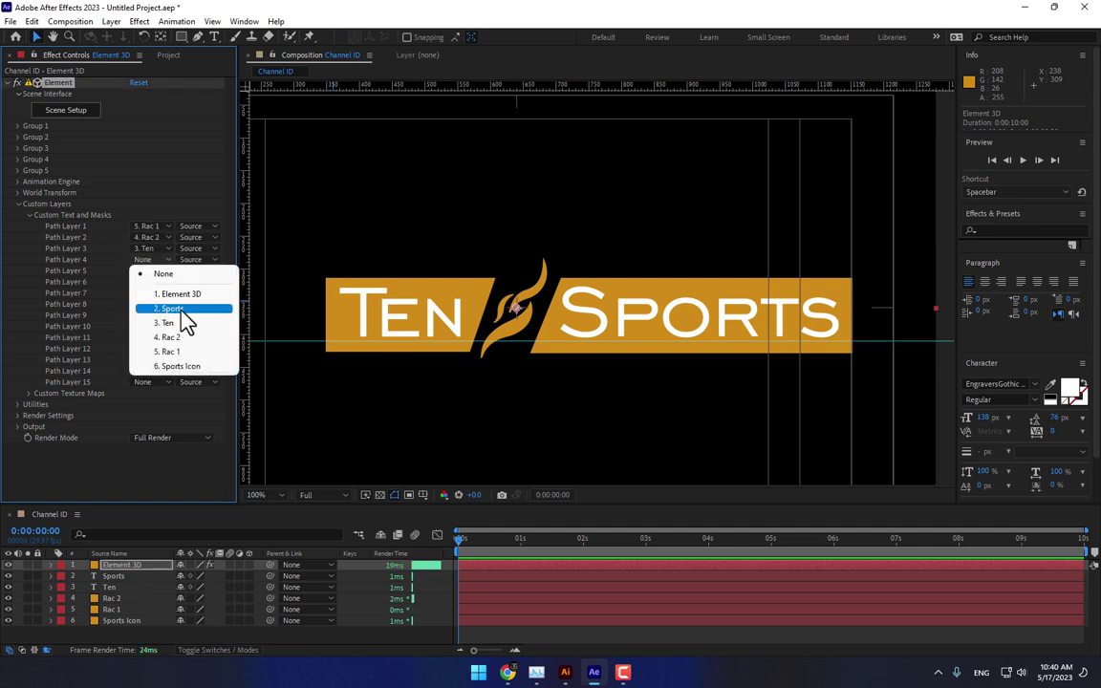
pyautogui.click(179, 308)
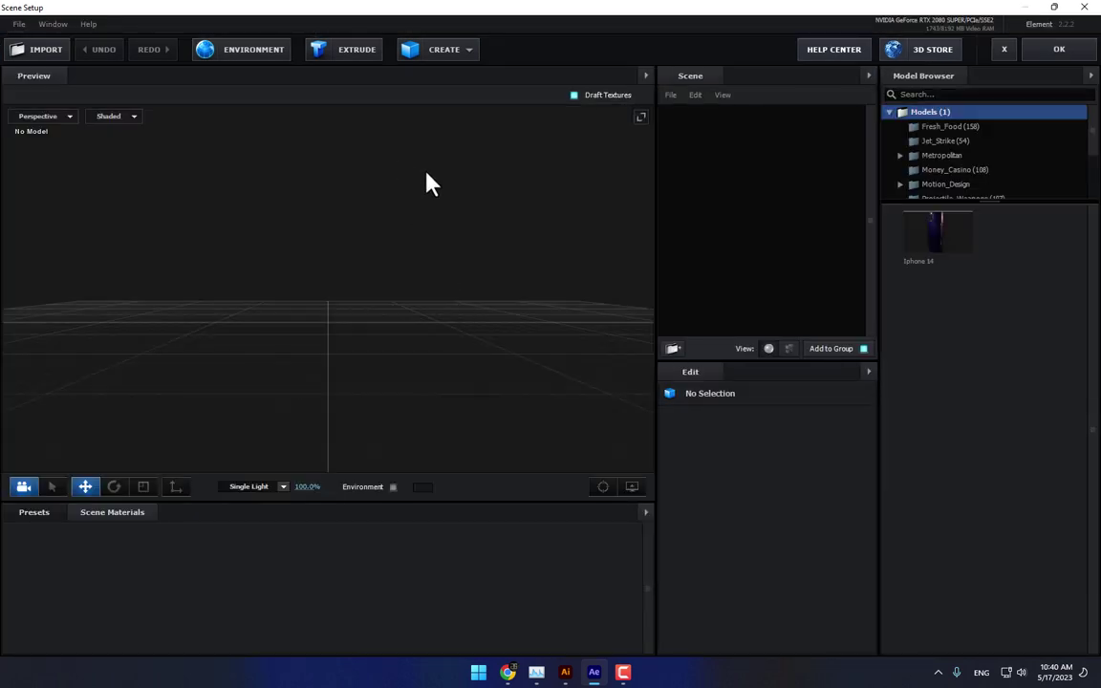
# Step: Extrude the first custom path into a 3D model in Element's Scene Setup
pyautogui.moveTo(427, 175); pyautogui.dragTo(347, 182)
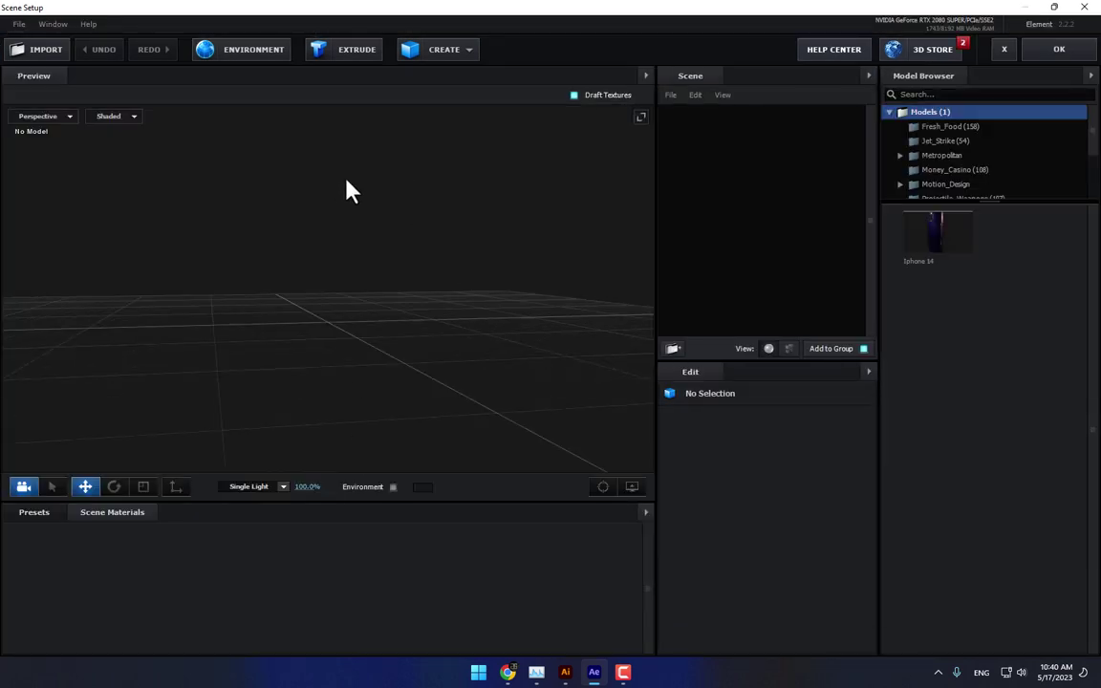
pyautogui.click(349, 59)
pyautogui.moveTo(415, 211); pyautogui.dragTo(748, 172)
# Step: Duplicate the extrusion model, set the copy to Custom Path 2 and move it along X beside the first slanted panel
pyautogui.rightClick(749, 129)
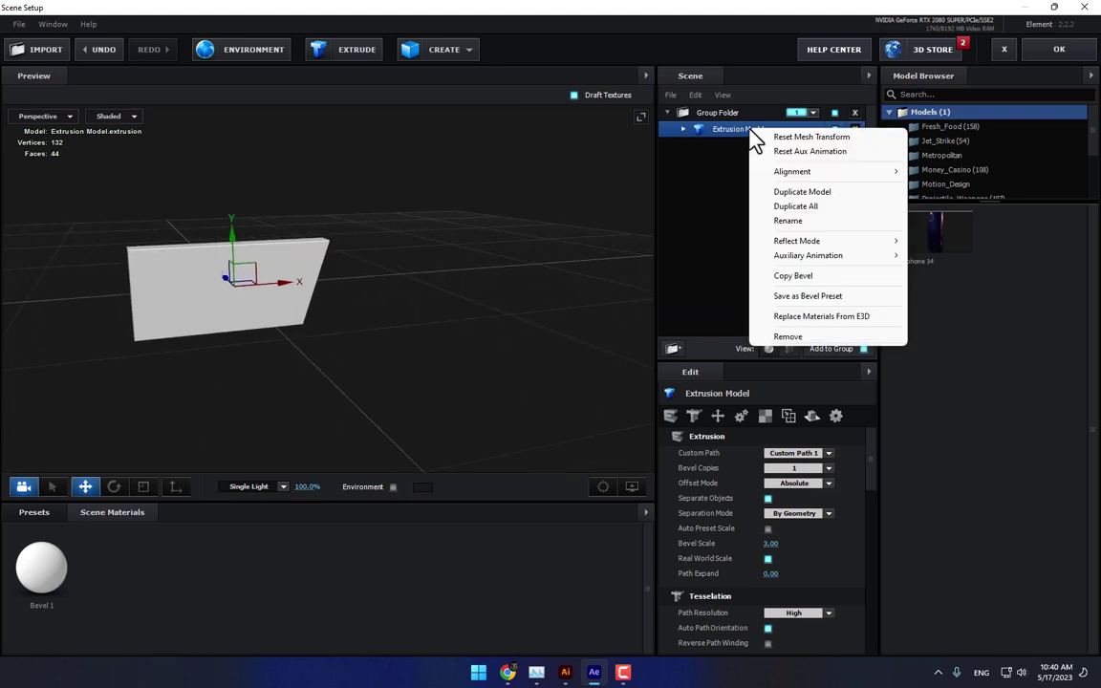
pyautogui.click(813, 192)
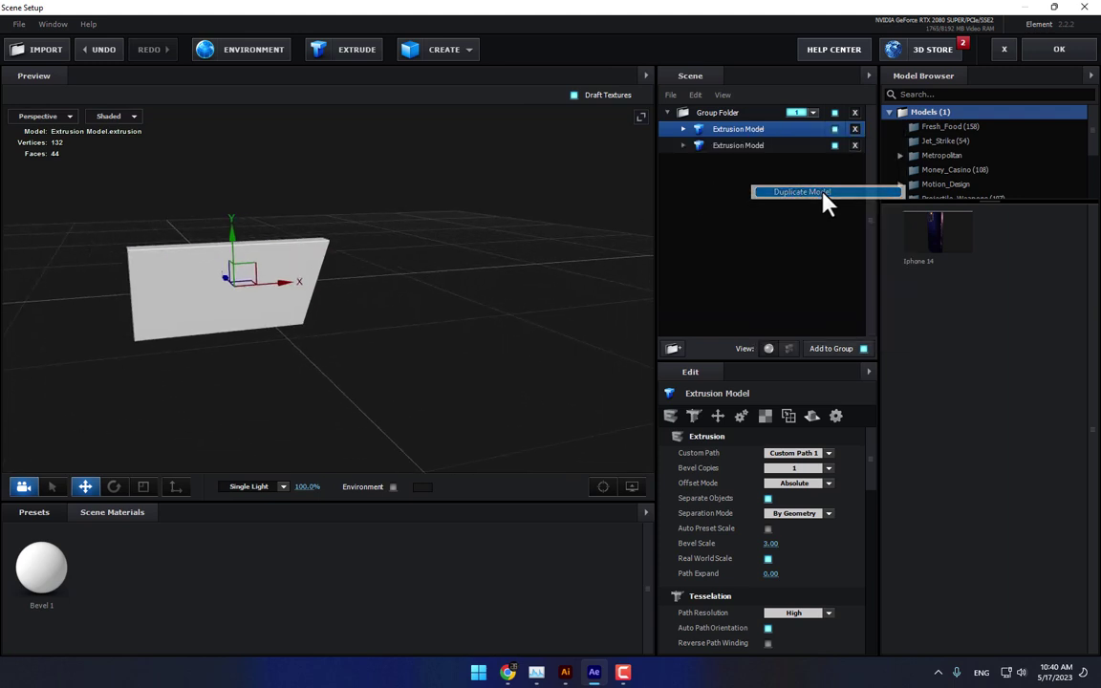
pyautogui.moveTo(282, 283); pyautogui.dragTo(464, 277)
pyautogui.click(828, 454)
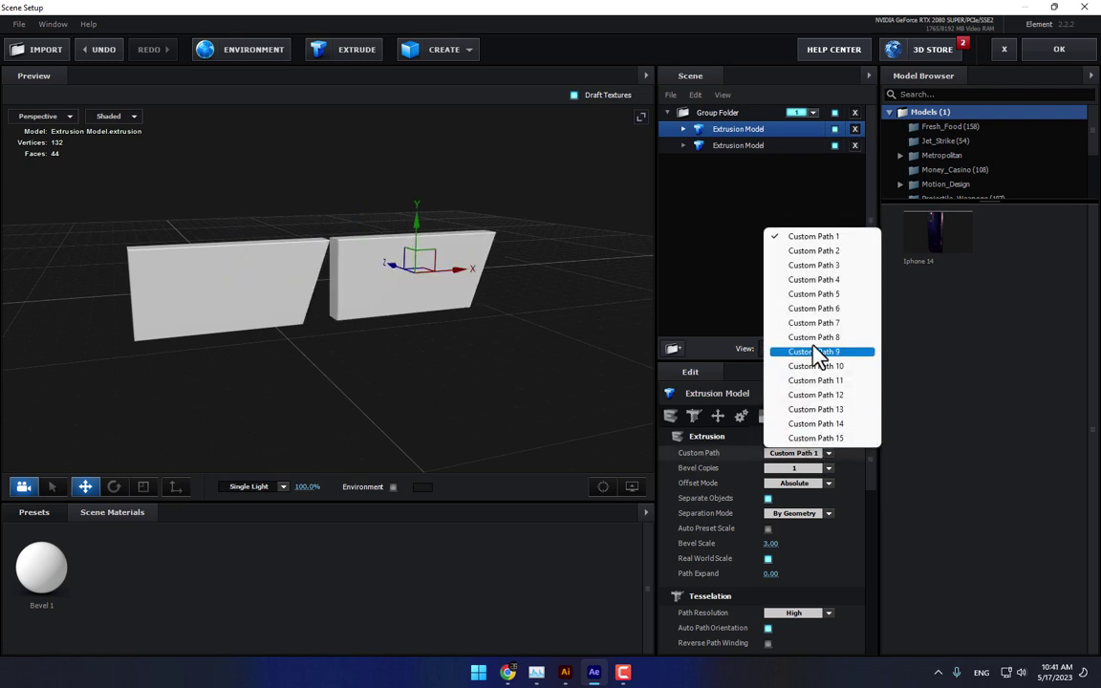
pyautogui.click(828, 254)
pyautogui.moveTo(457, 284); pyautogui.dragTo(537, 281)
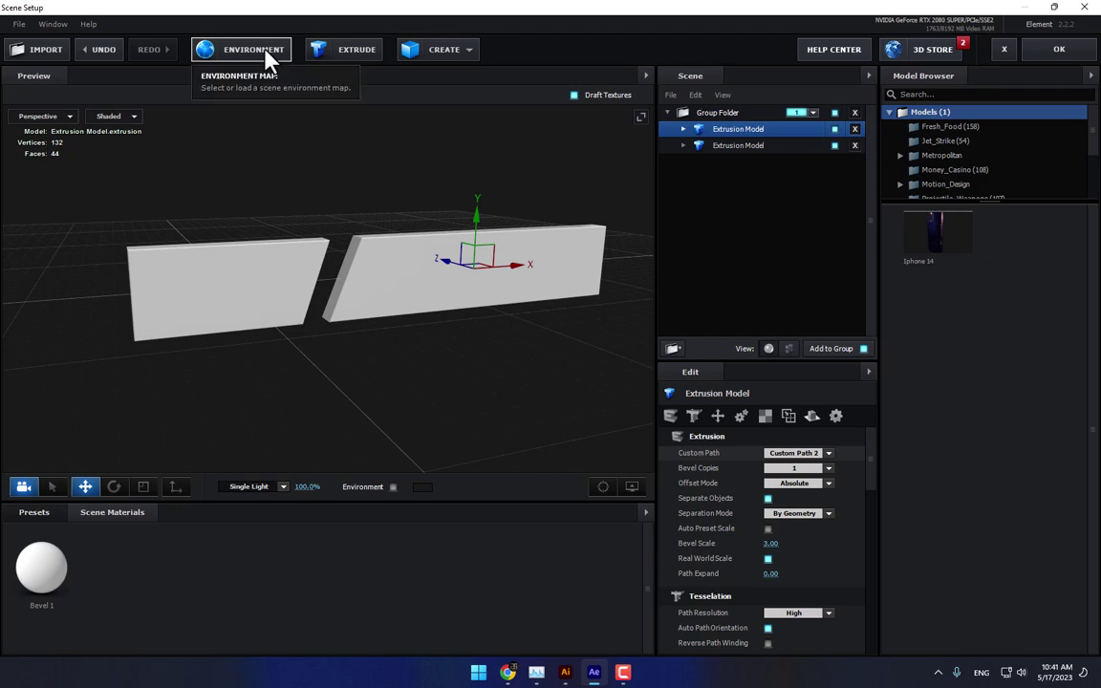
# Step: Apply the scene to return to the composition and assign the Sports Icon layer to Path Layer 5
pyautogui.doubleClick(504, 11)
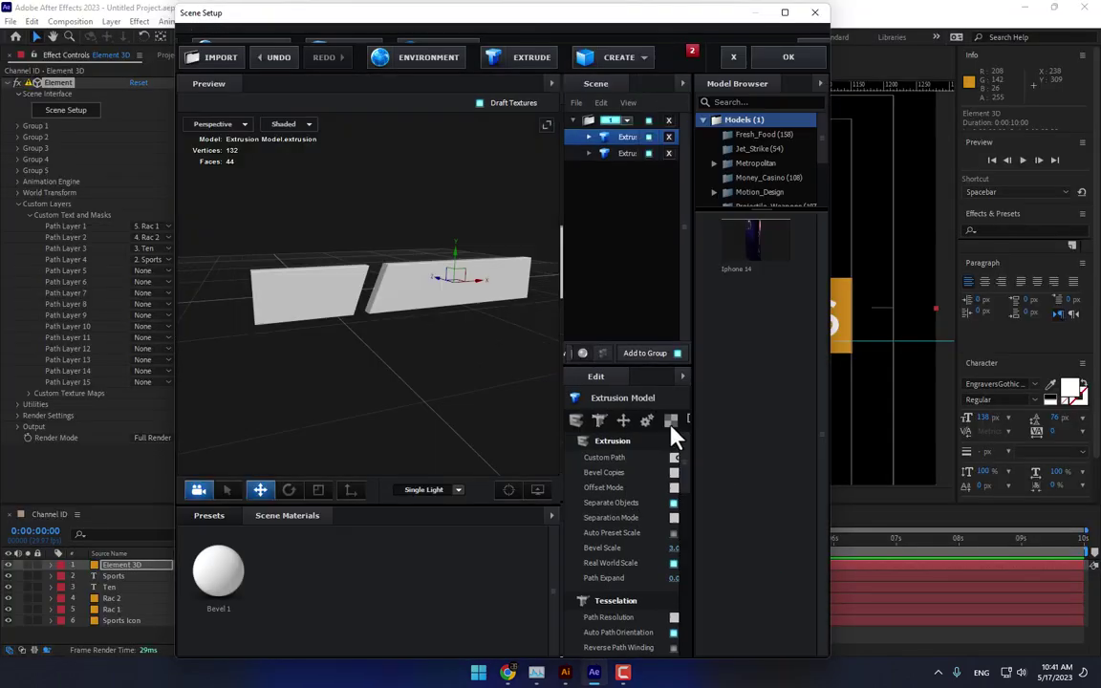
pyautogui.moveTo(506, 21); pyautogui.dragTo(504, 135)
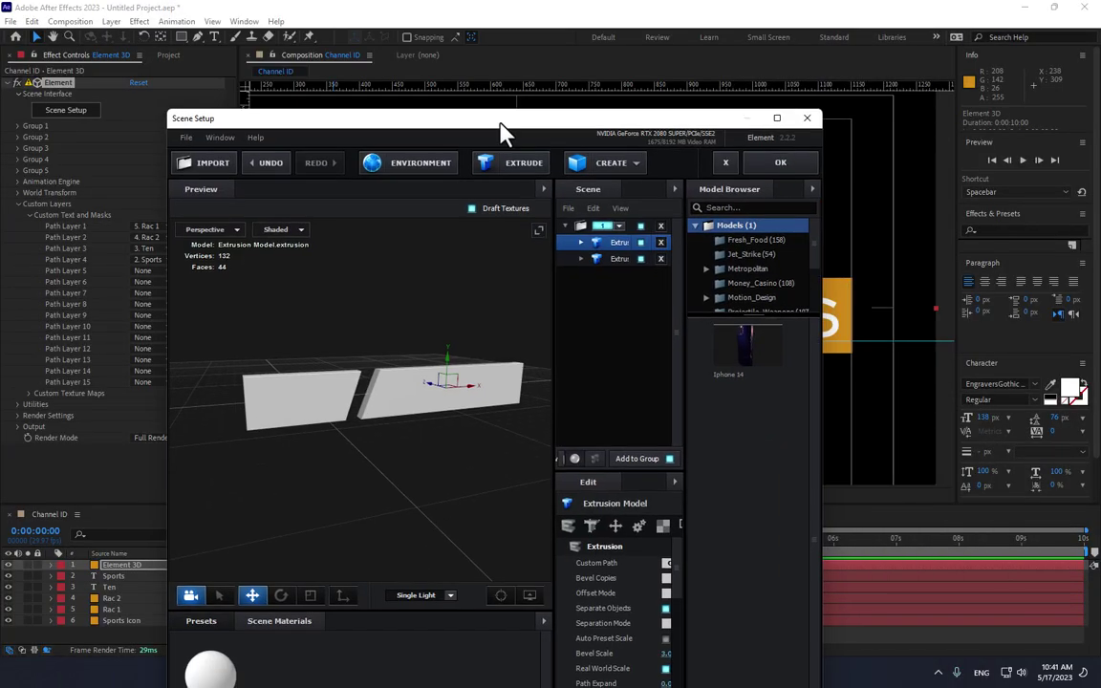
pyautogui.click(782, 163)
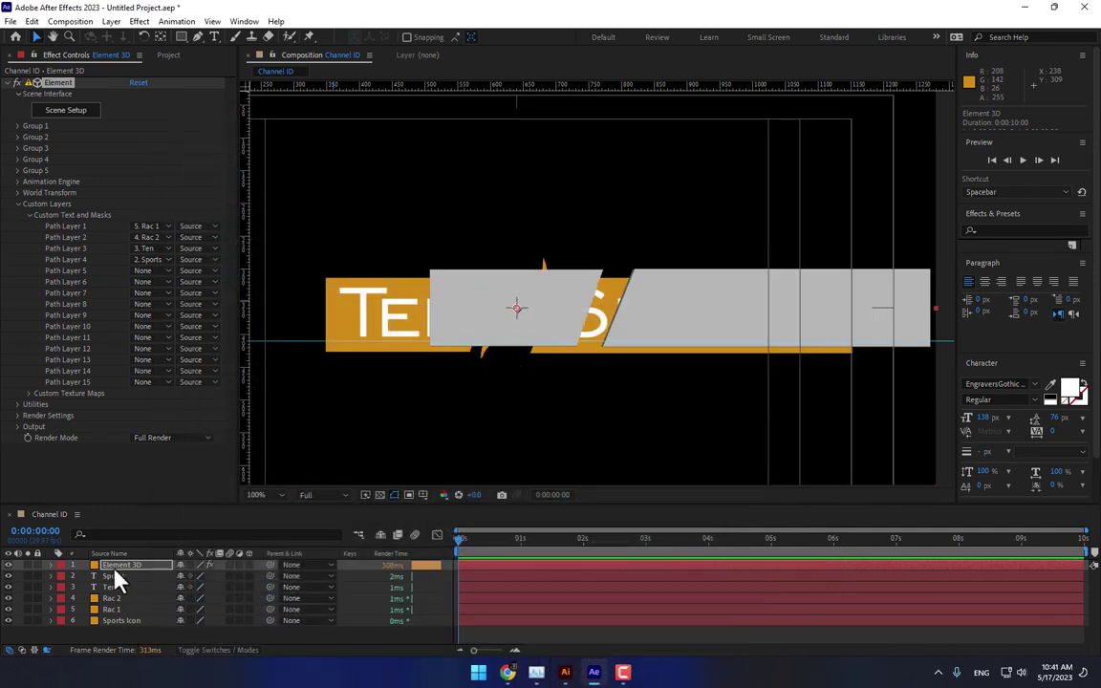
pyautogui.click(149, 272)
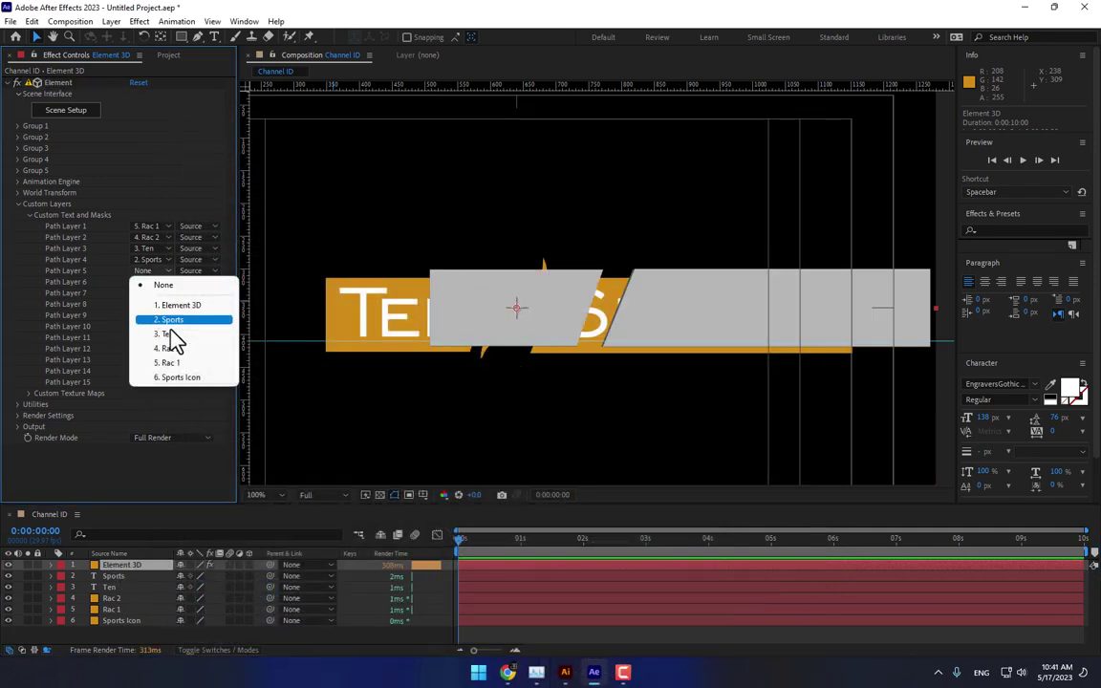
pyautogui.click(178, 377)
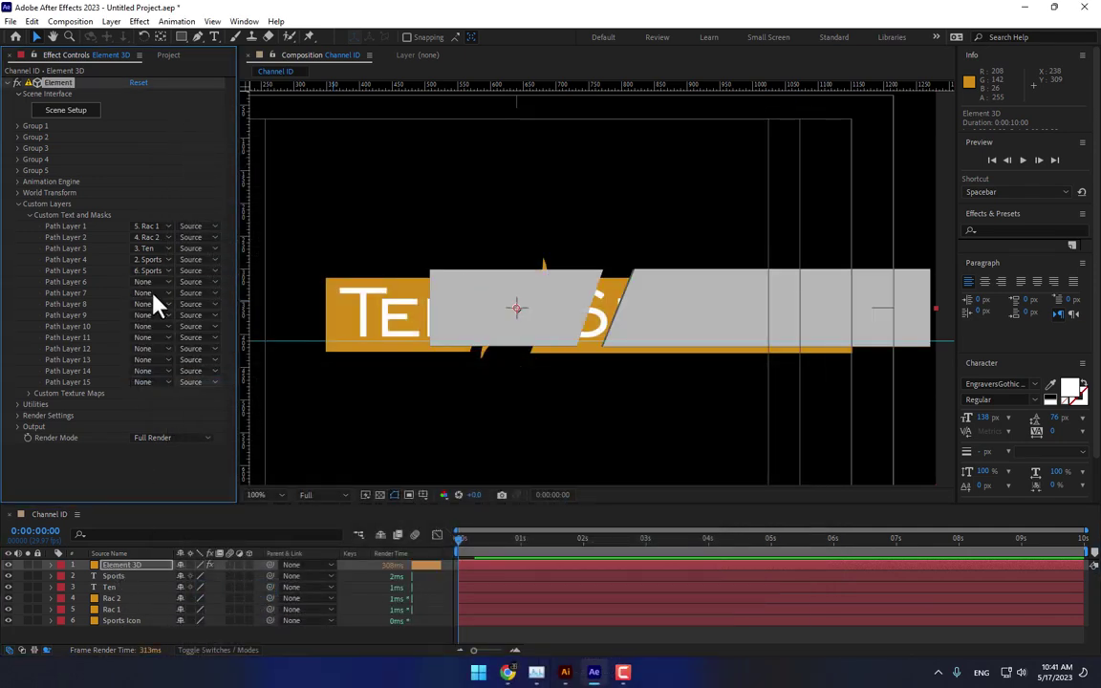
# Step: In Scene Setup, duplicate the second panel's extrusion, set the copy to Custom Path 5 and move the flame icon between the two panels
pyautogui.click(70, 116)
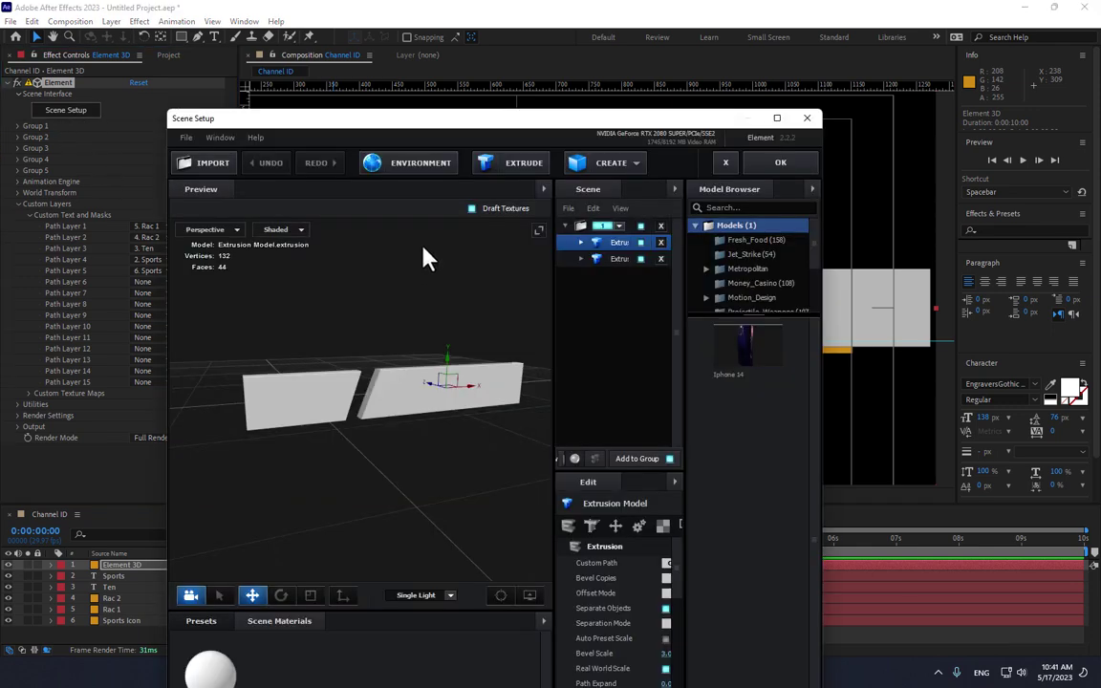
pyautogui.click(776, 118)
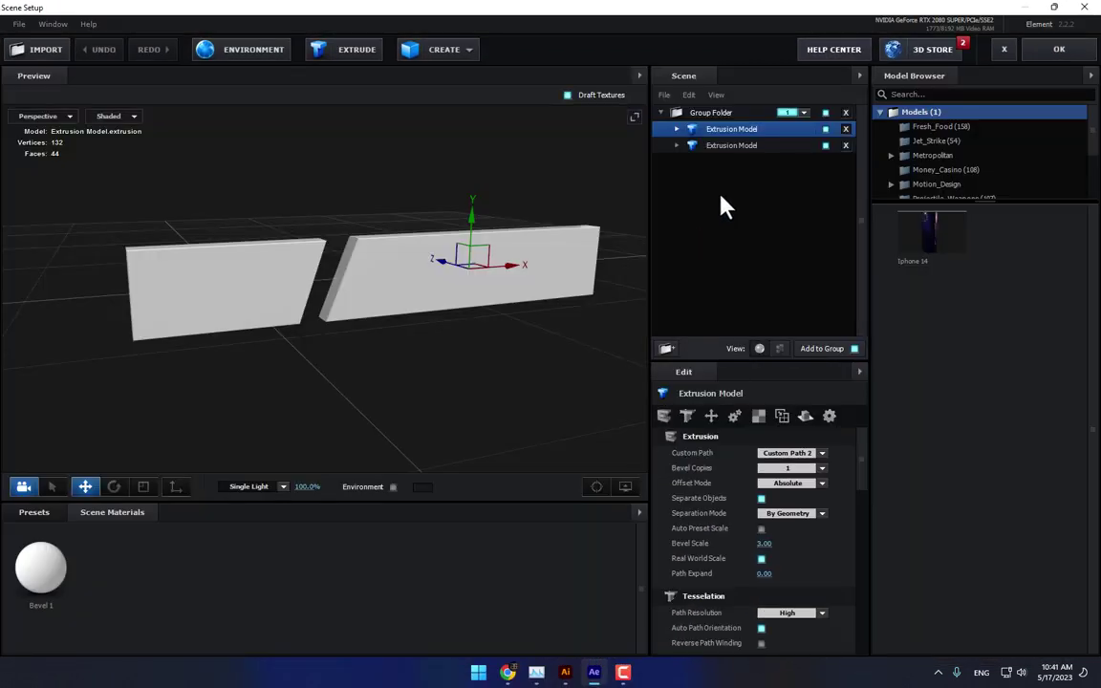
pyautogui.rightClick(719, 128)
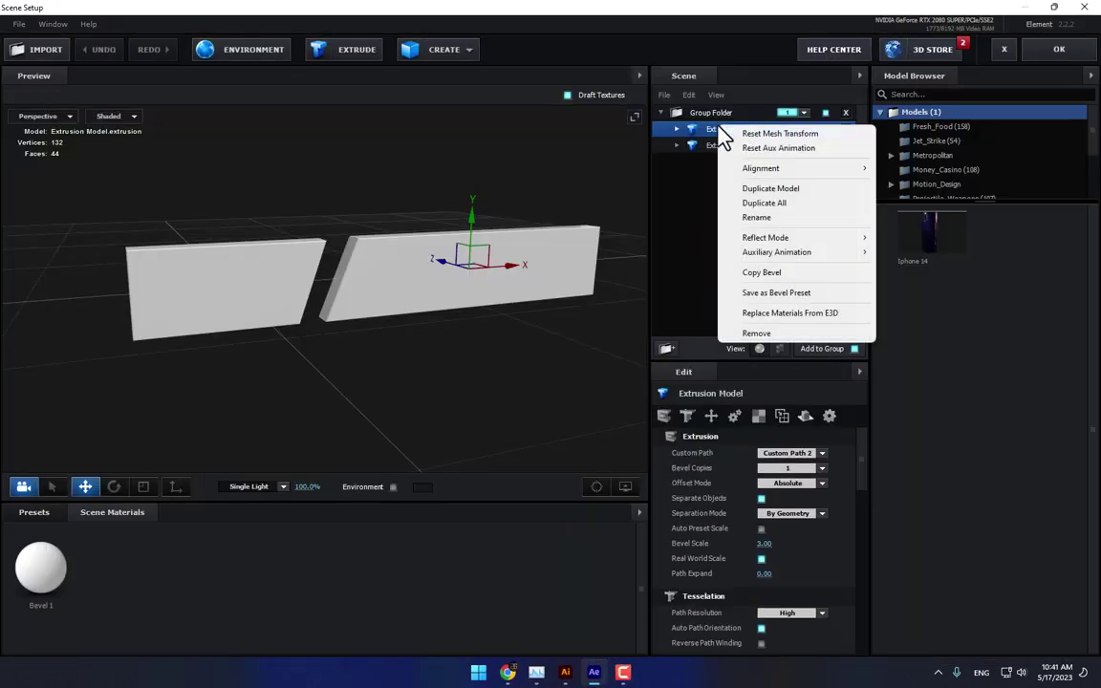
pyautogui.click(771, 188)
pyautogui.click(822, 453)
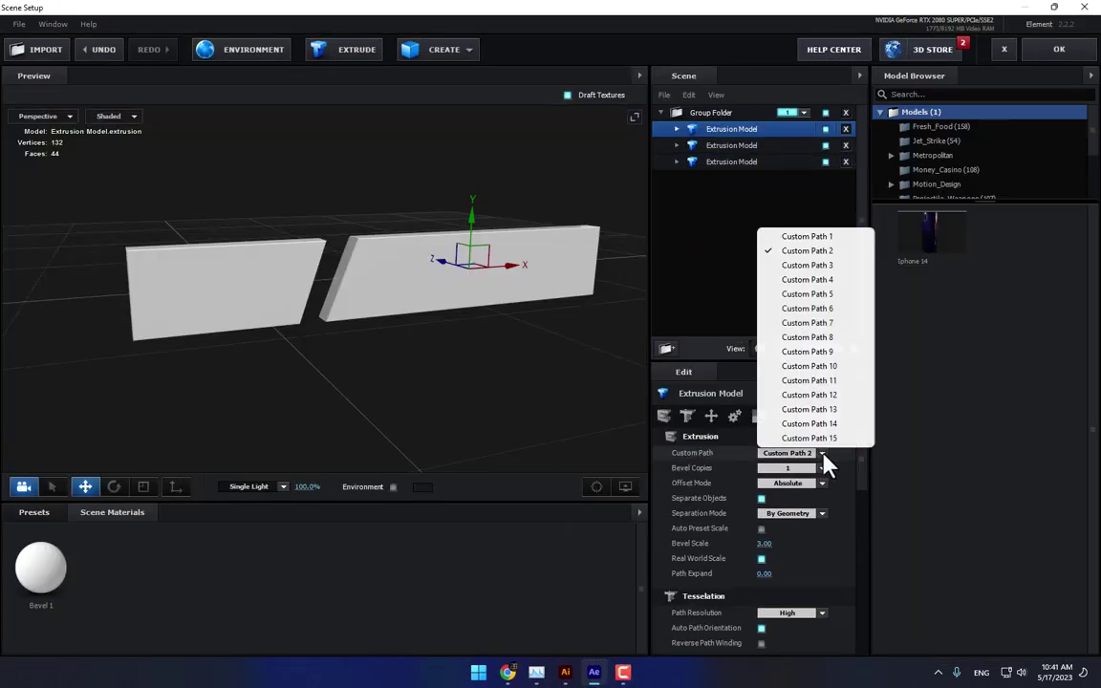
pyautogui.click(830, 294)
pyautogui.moveTo(514, 269); pyautogui.dragTo(388, 307)
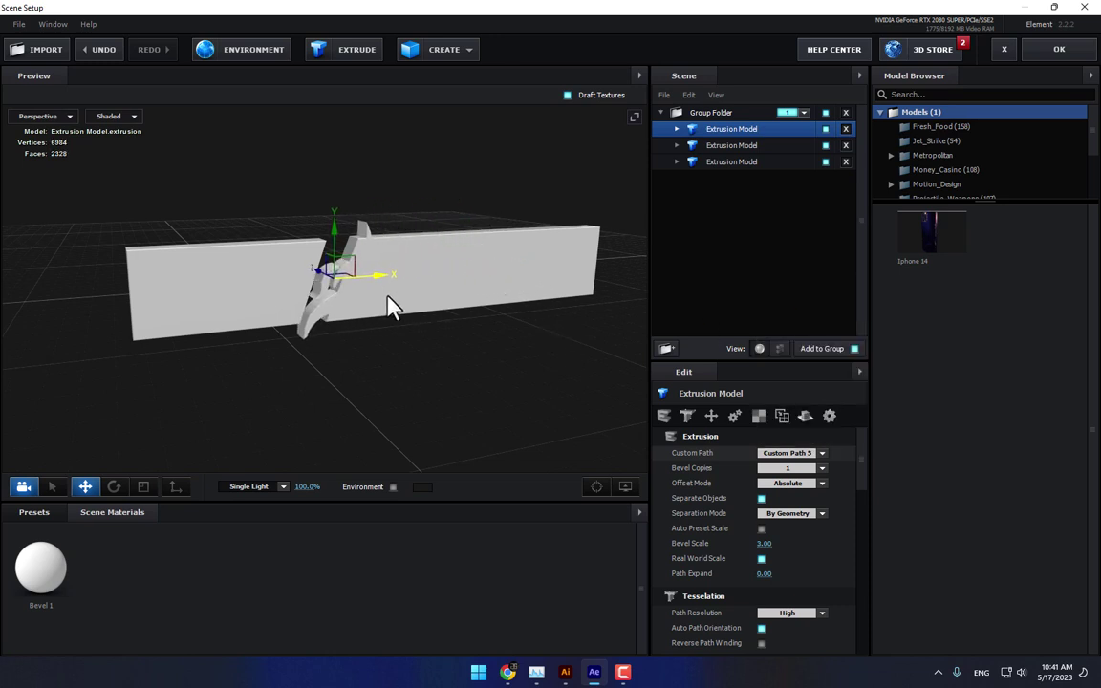
# Step: Move the Custom Path 2 panel outward along X to leave a gap for the flame icon
pyautogui.click(732, 145)
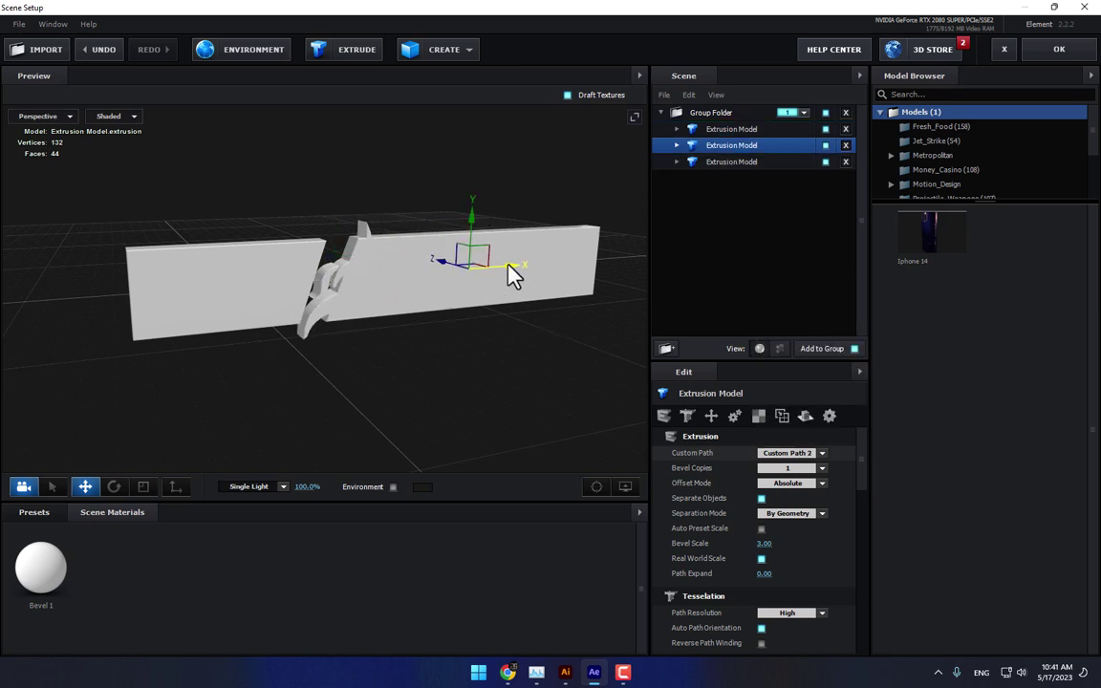
pyautogui.click(729, 131)
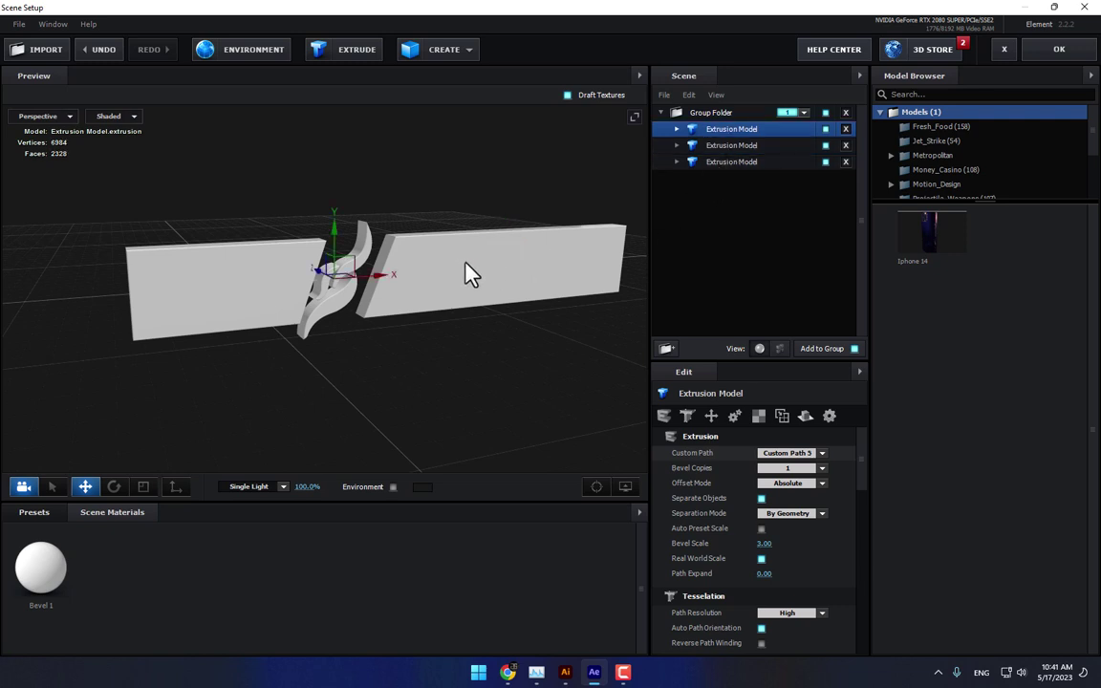
pyautogui.moveTo(461, 287); pyautogui.dragTo(443, 285)
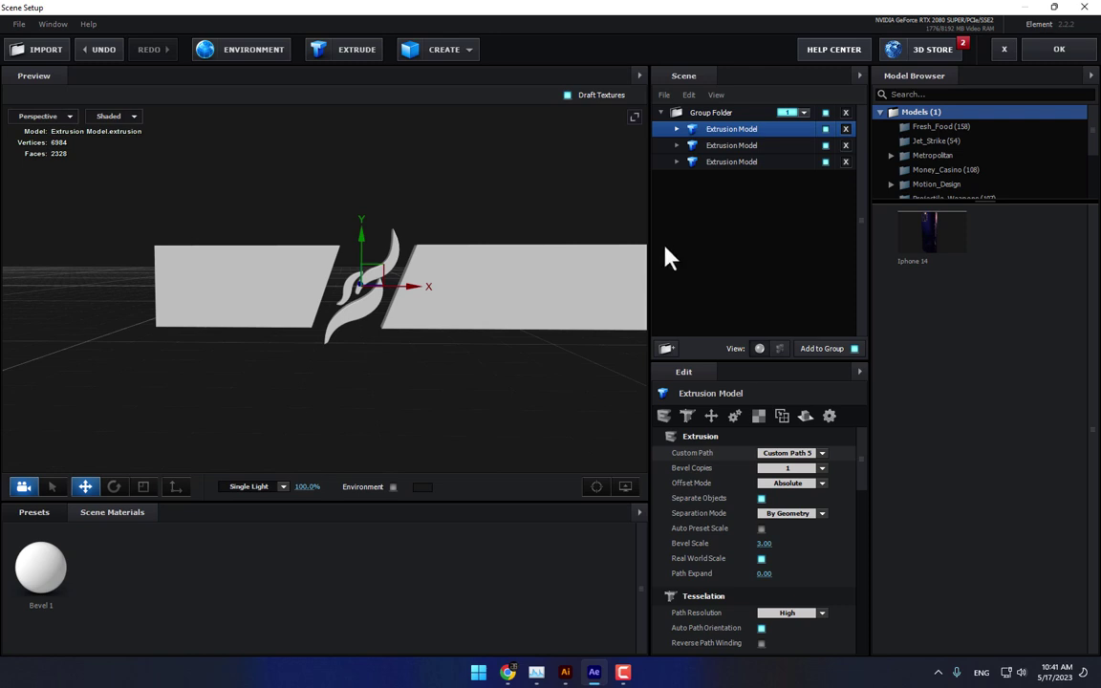
# Step: Duplicate the flame model, set the copy to Custom Path 3 and place the "Ten" text on the front of the shorter panel
pyautogui.rightClick(736, 131)
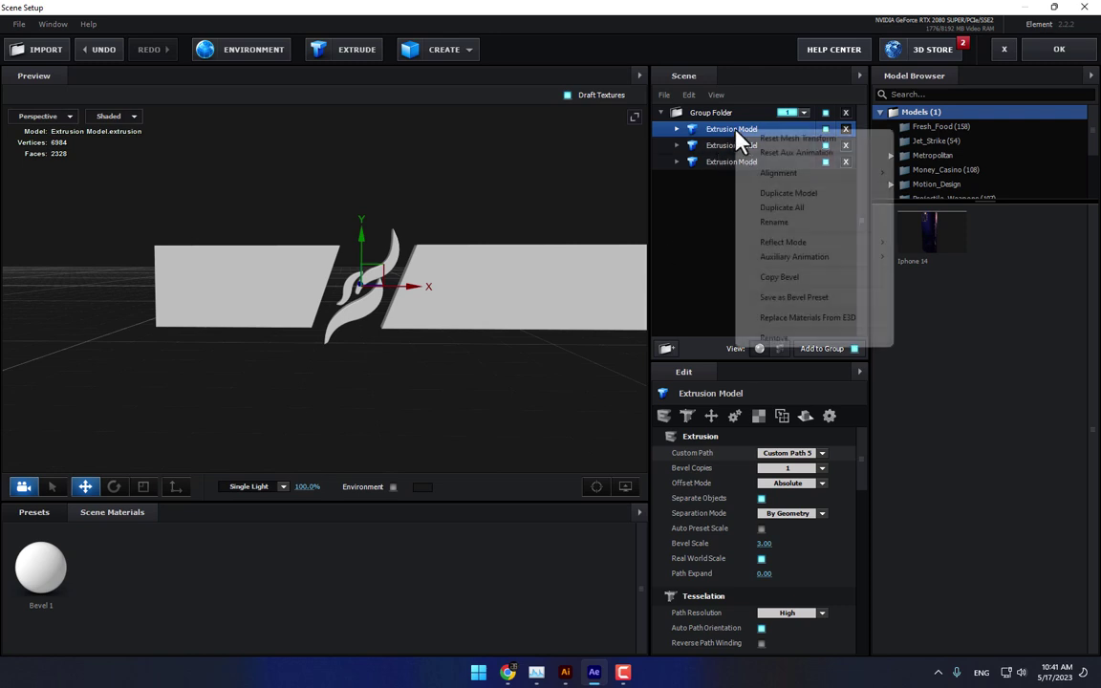
pyautogui.click(778, 197)
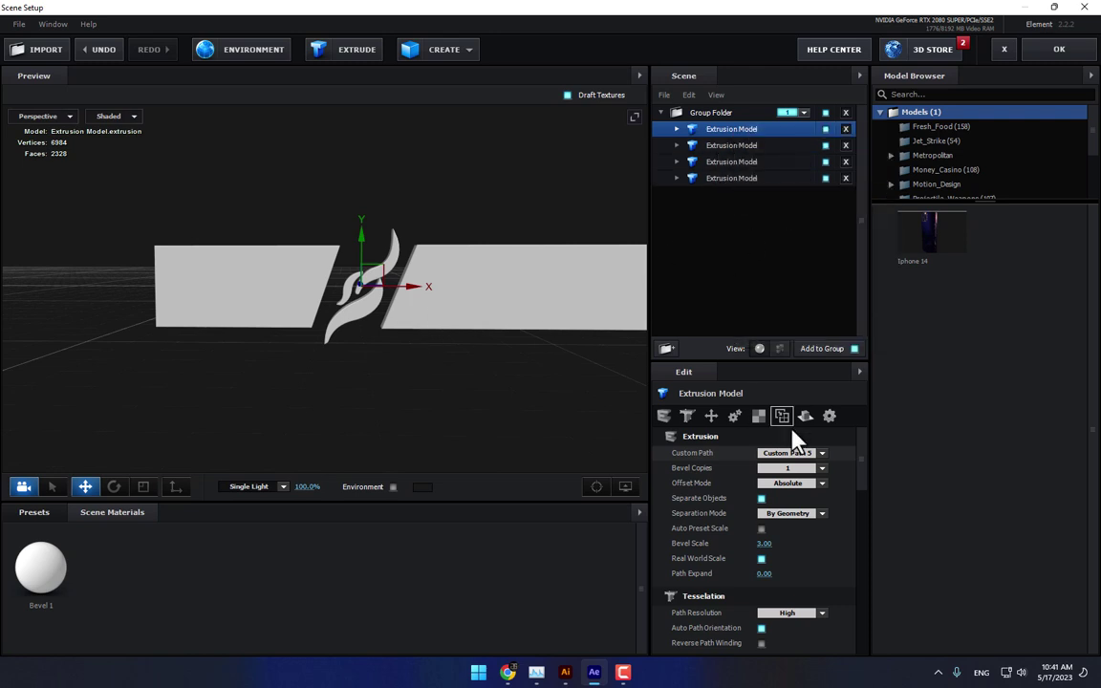
pyautogui.click(823, 455)
pyautogui.click(820, 267)
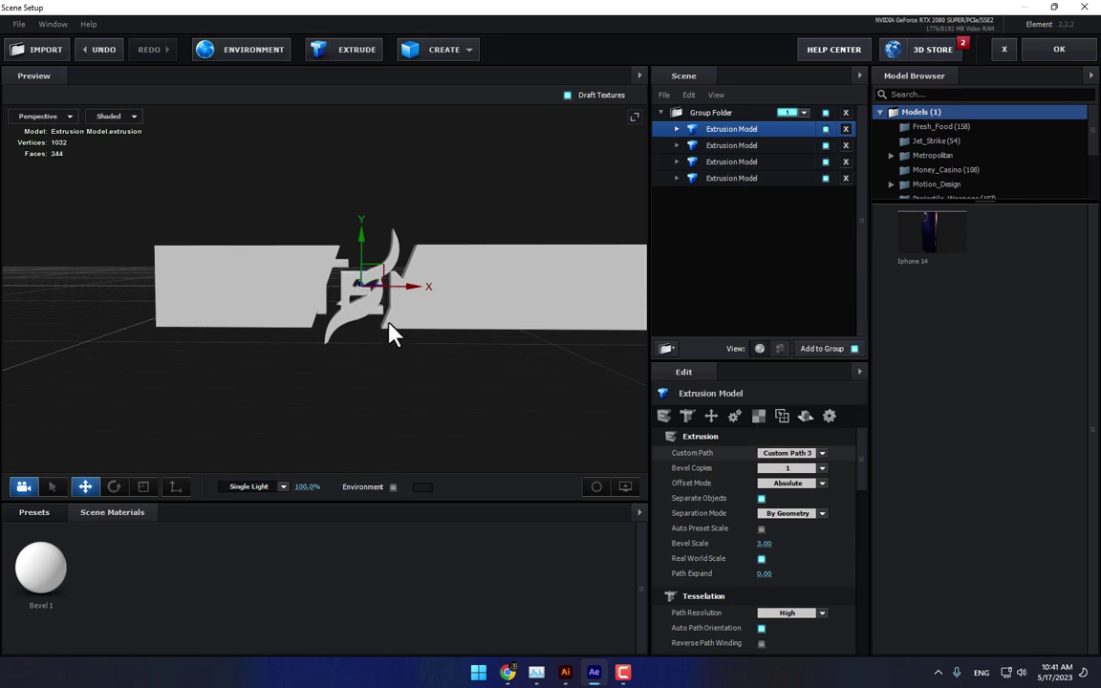
pyautogui.moveTo(340, 316); pyautogui.dragTo(351, 341)
pyautogui.moveTo(206, 311); pyautogui.dragTo(358, 361)
pyautogui.moveTo(468, 339); pyautogui.dragTo(399, 363)
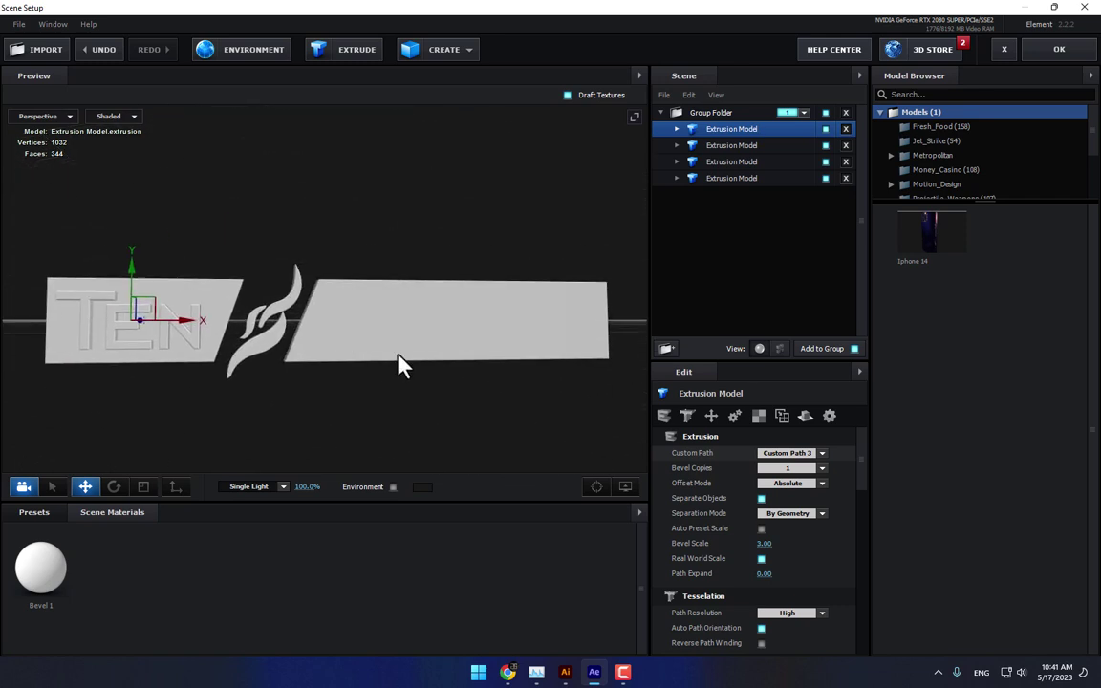
# Step: Duplicate the "Ten" model, set the copy to Custom Path 4 and move the "Sports" text along X onto the longer panel
pyautogui.rightClick(736, 130)
pyautogui.click(789, 190)
pyautogui.click(823, 455)
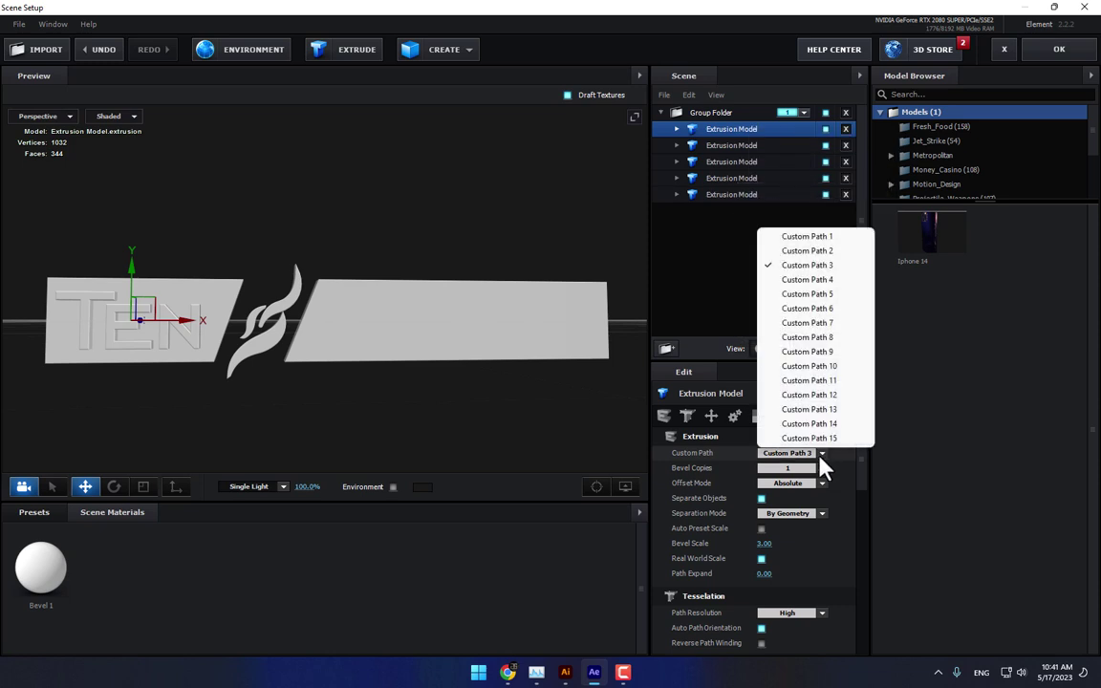
pyautogui.click(824, 288)
pyautogui.moveTo(600, 351); pyautogui.dragTo(615, 382)
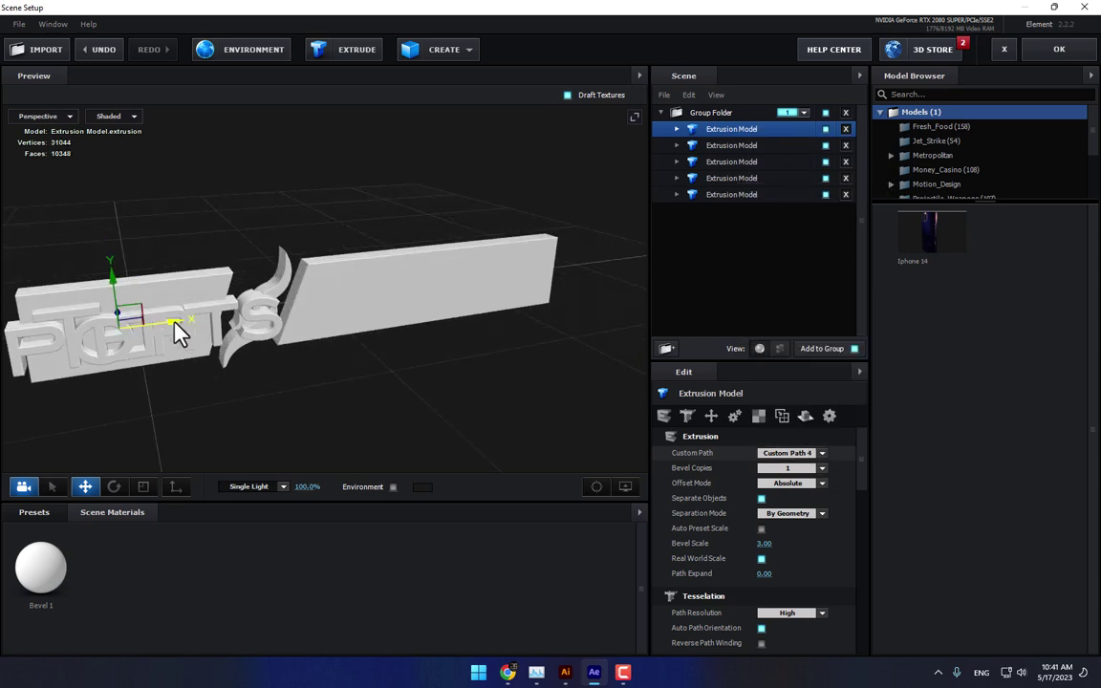
pyautogui.moveTo(177, 327); pyautogui.dragTo(459, 356)
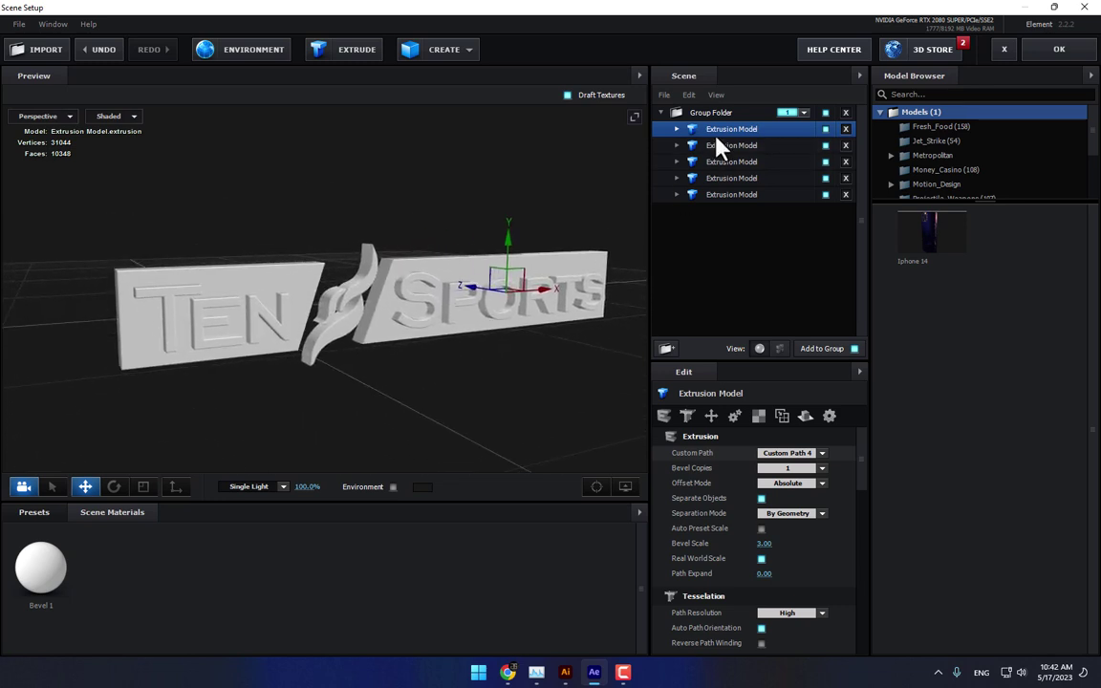
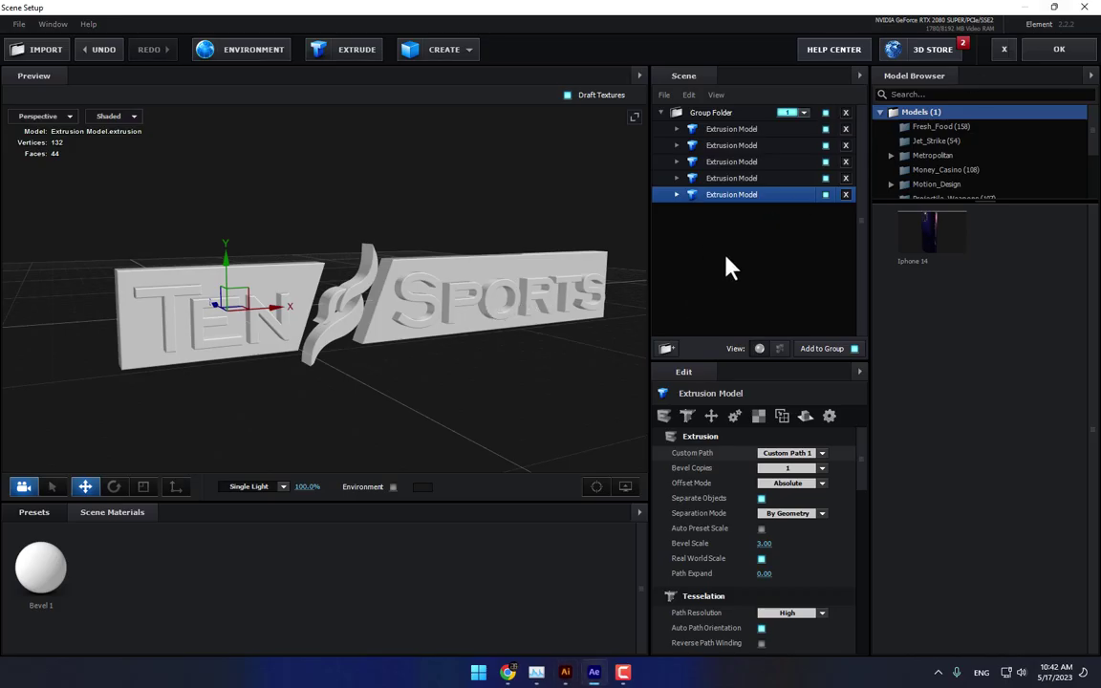
# Step: Apply a glossy black Physical preset to the shorter panel and set the scene environment to Basic_2K_14.dds
pyautogui.click(50, 513)
pyautogui.click(86, 588)
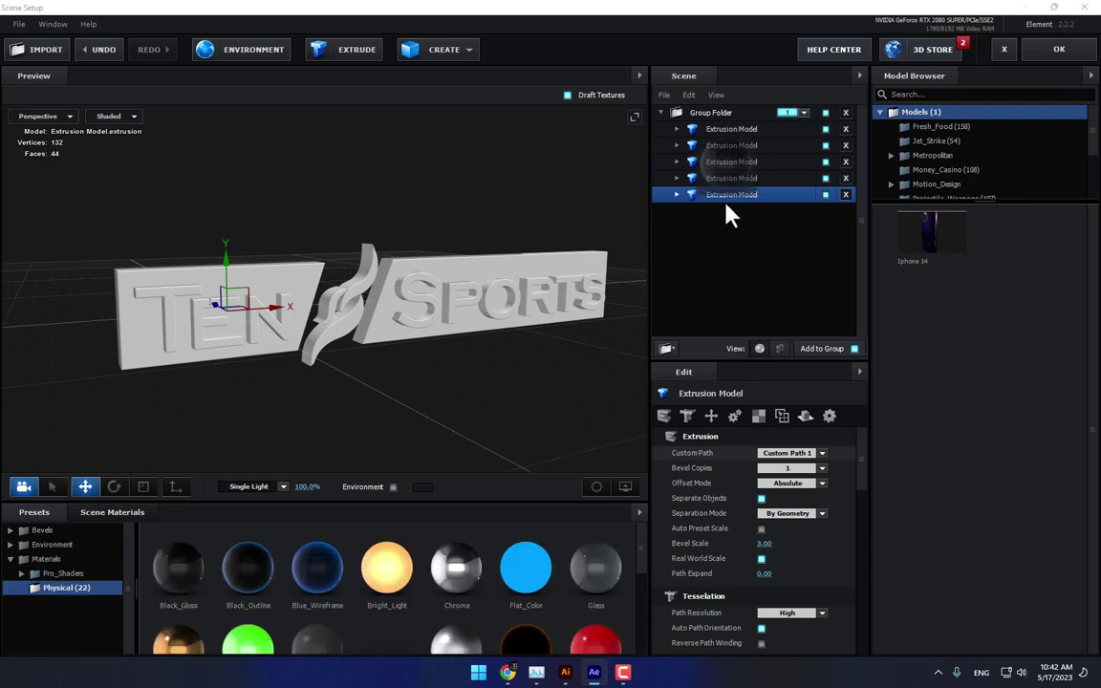
pyautogui.click(246, 50)
pyautogui.click(590, 249)
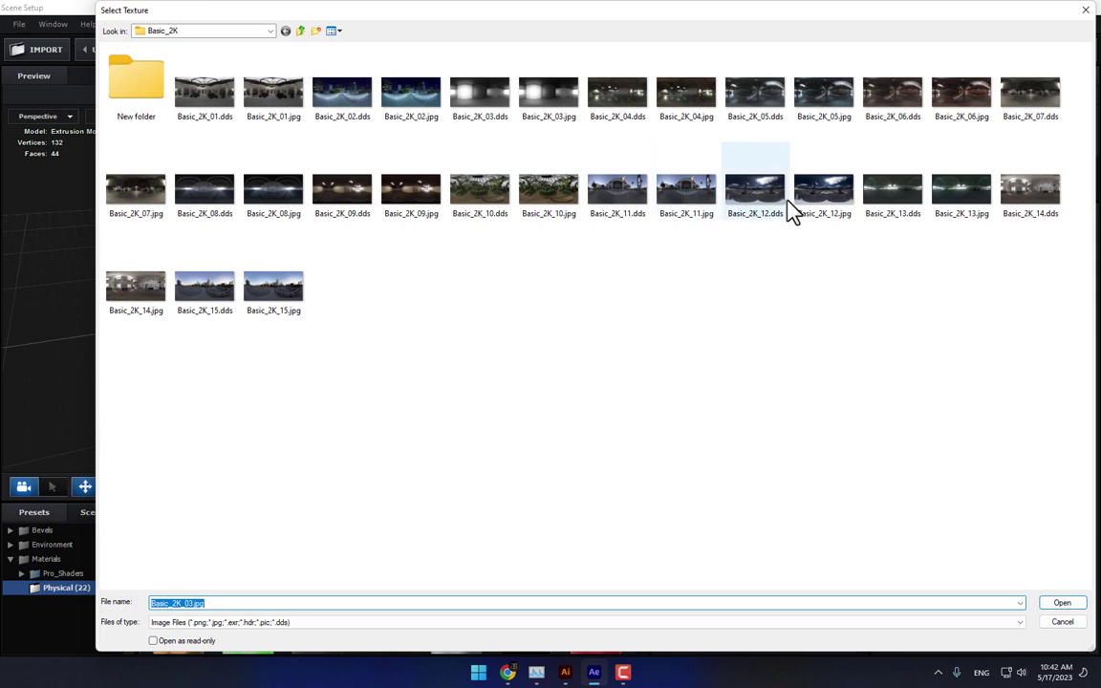
pyautogui.doubleClick(1031, 190)
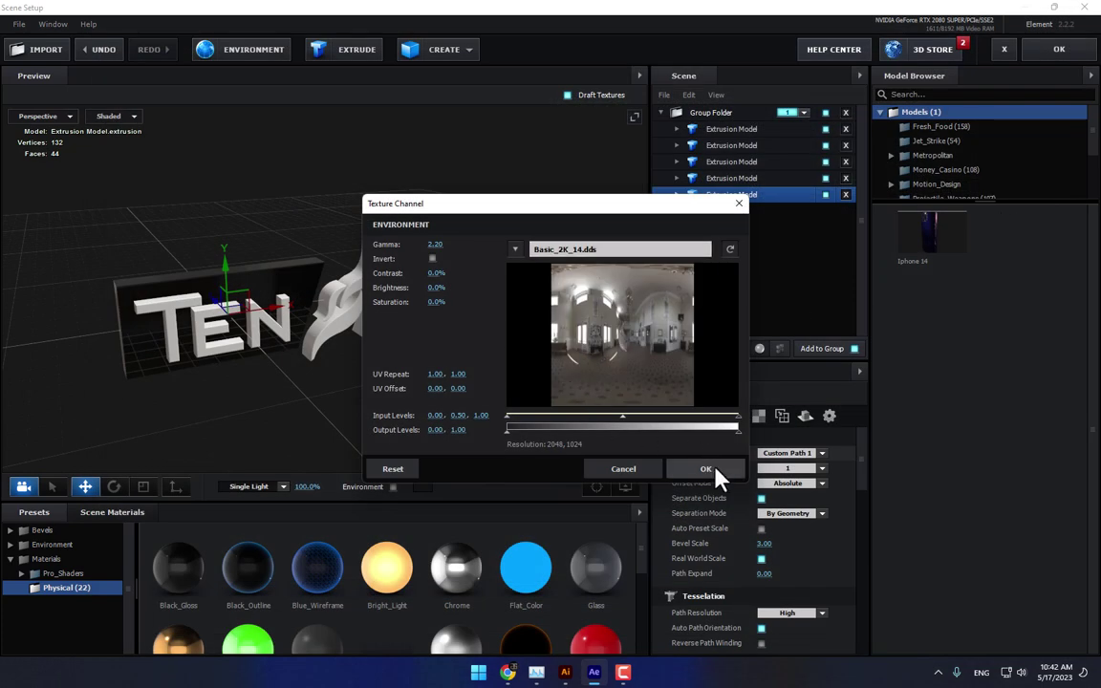
pyautogui.click(715, 470)
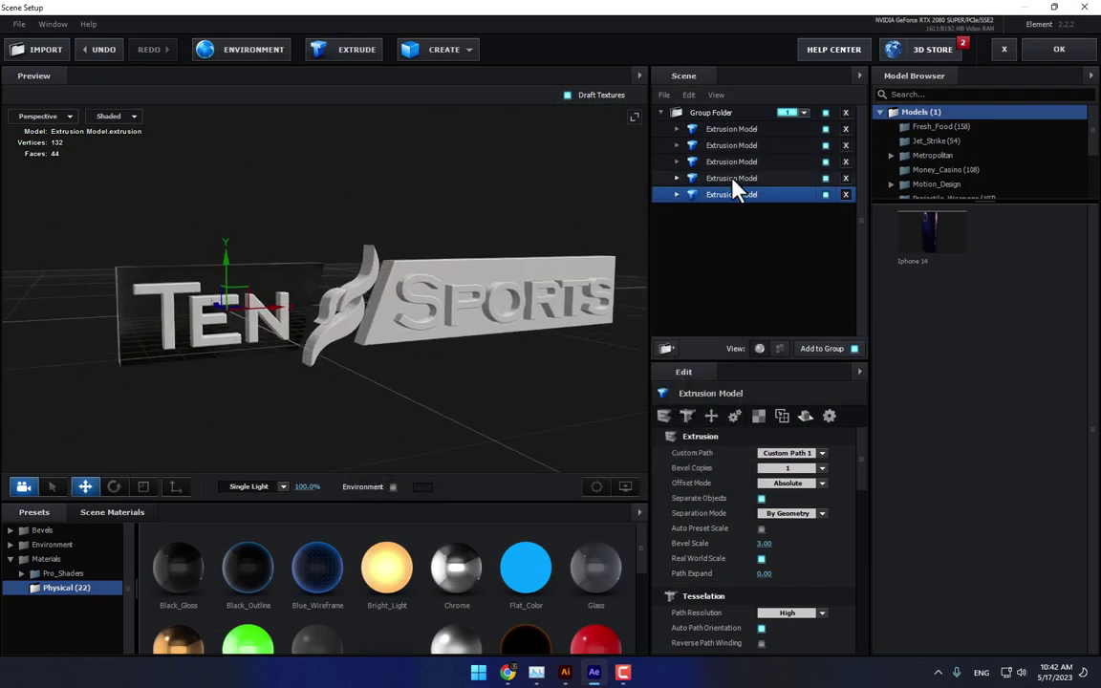
# Step: Apply a white Physical preset to the "Ten" text and the Gold preset to the flame icon
pyautogui.click(826, 145)
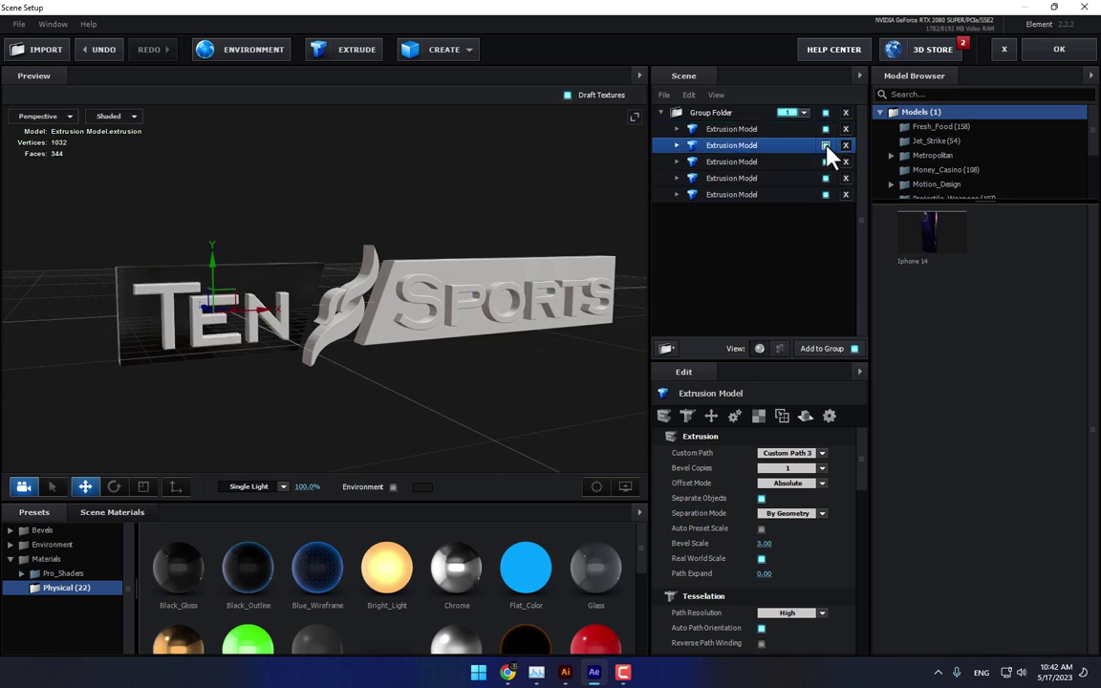
pyautogui.scroll(-3, 418, 560)
pyautogui.moveTo(321, 588); pyautogui.dragTo(760, 158)
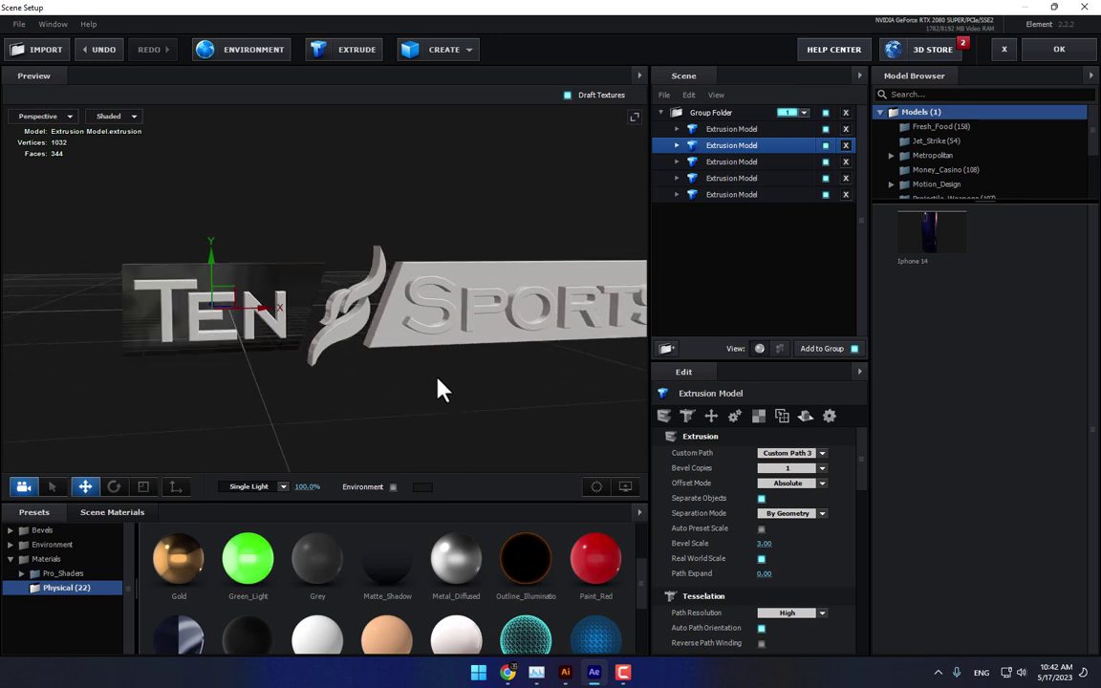
pyautogui.click(838, 163)
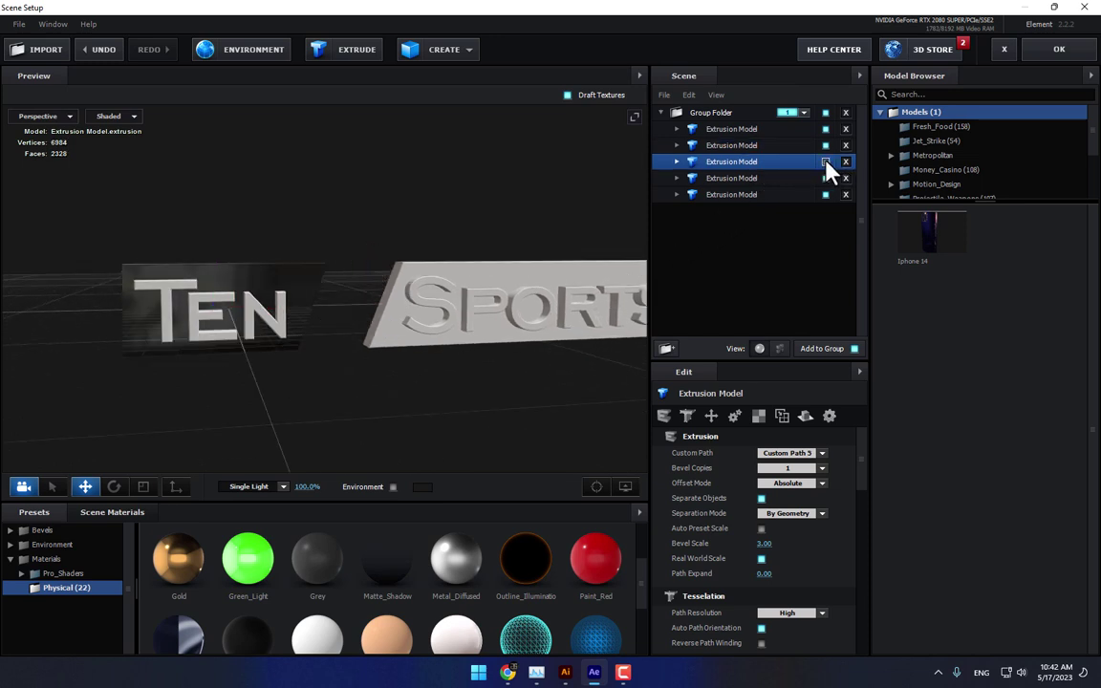
pyautogui.moveTo(182, 556); pyautogui.dragTo(777, 177)
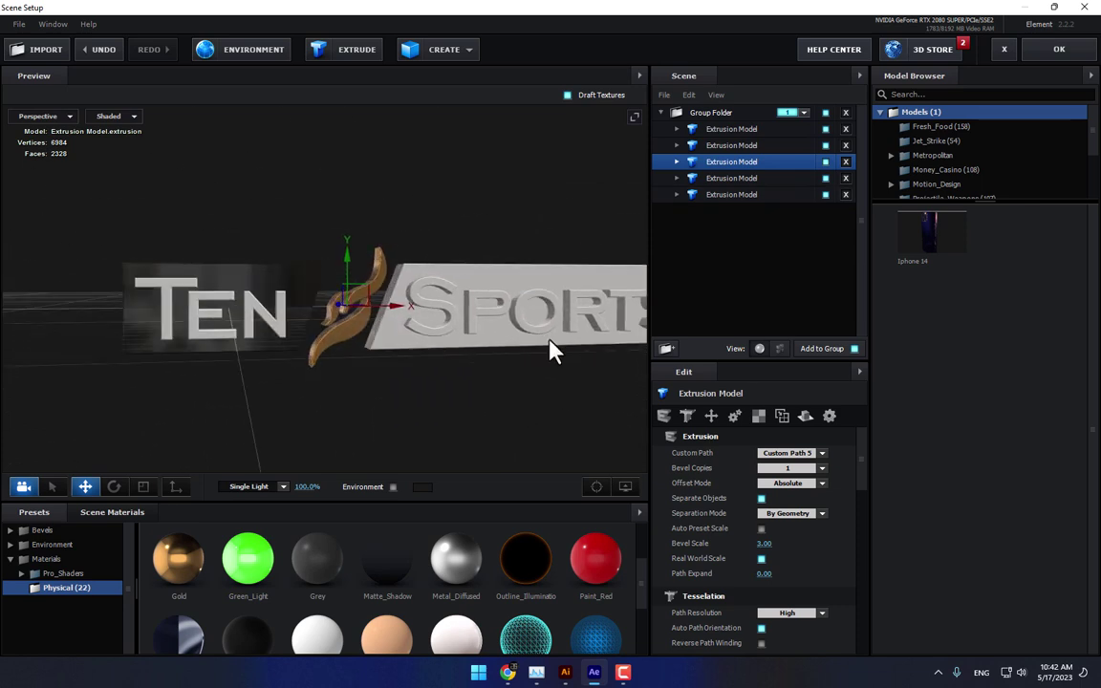
# Step: Apply the Chrome preset to the longer Custom Path 2 panel behind the "Sports" text
pyautogui.click(838, 179)
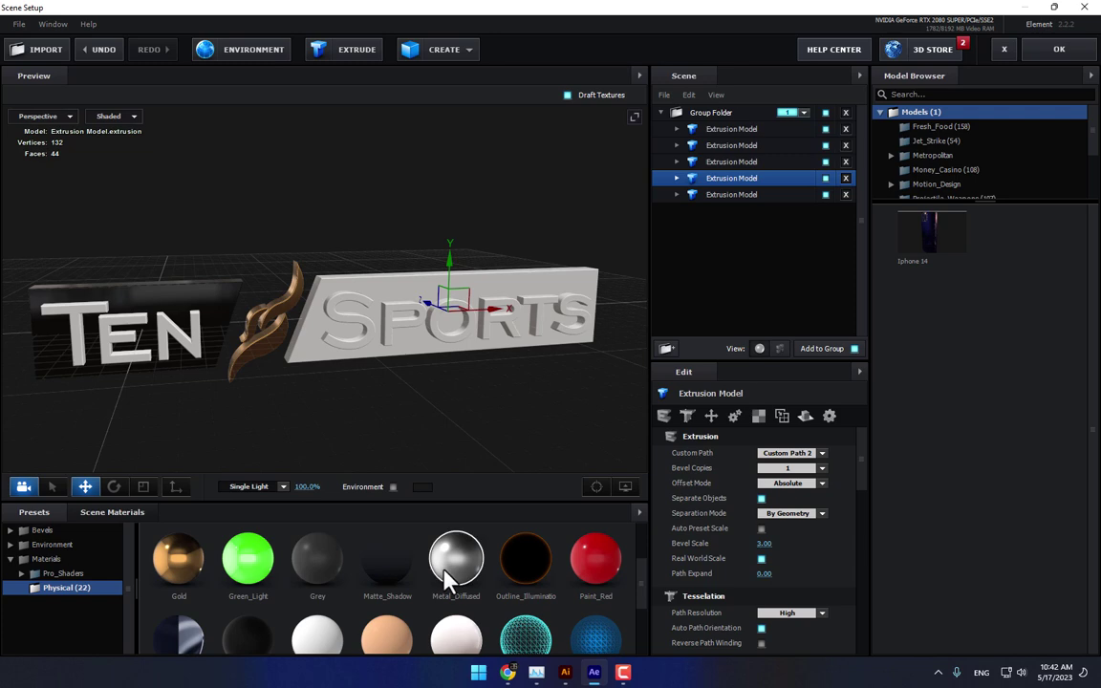
pyautogui.scroll(3, 449, 574)
pyautogui.moveTo(456, 568); pyautogui.dragTo(784, 186)
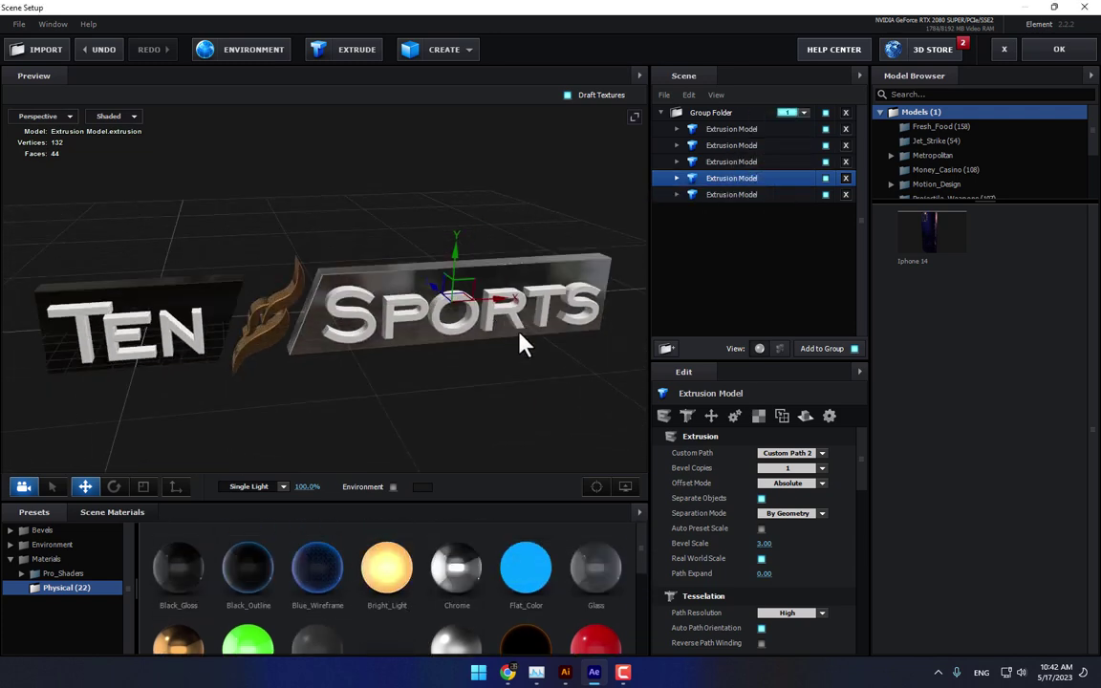
pyautogui.moveTo(519, 334); pyautogui.dragTo(569, 310)
# Step: Apply a white Physical preset to the Custom Path 4 "Sports" text
pyautogui.click(737, 197)
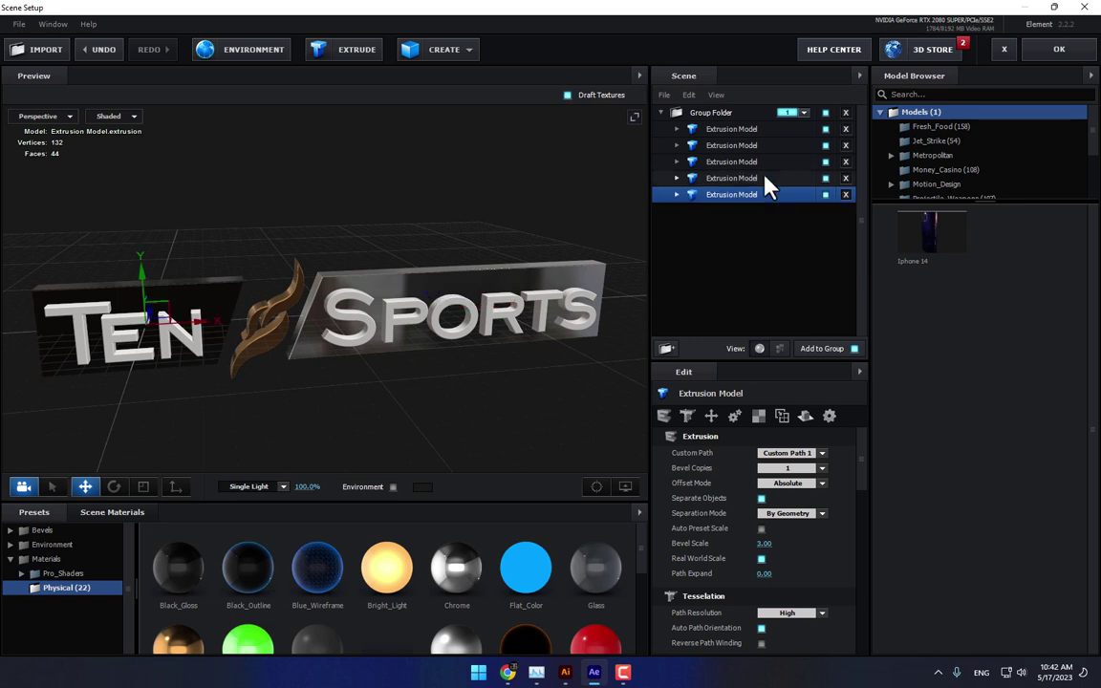
pyautogui.click(769, 129)
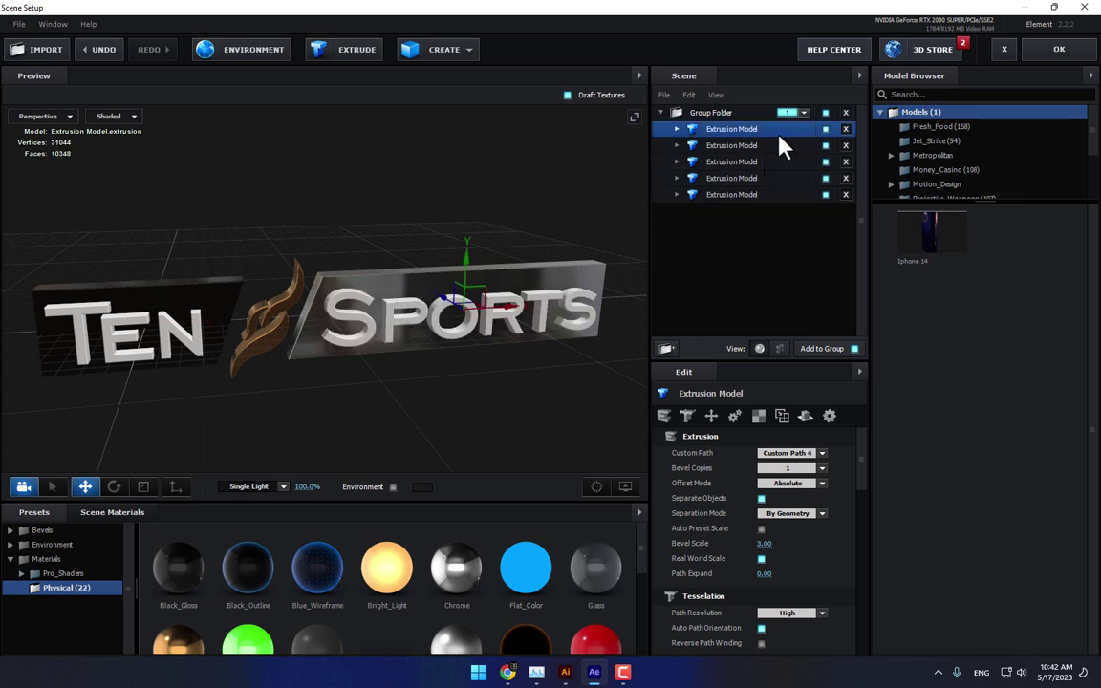
pyautogui.scroll(-1, 387, 559)
pyautogui.moveTo(378, 569); pyautogui.dragTo(755, 139)
pyautogui.moveTo(573, 320); pyautogui.dragTo(846, 302)
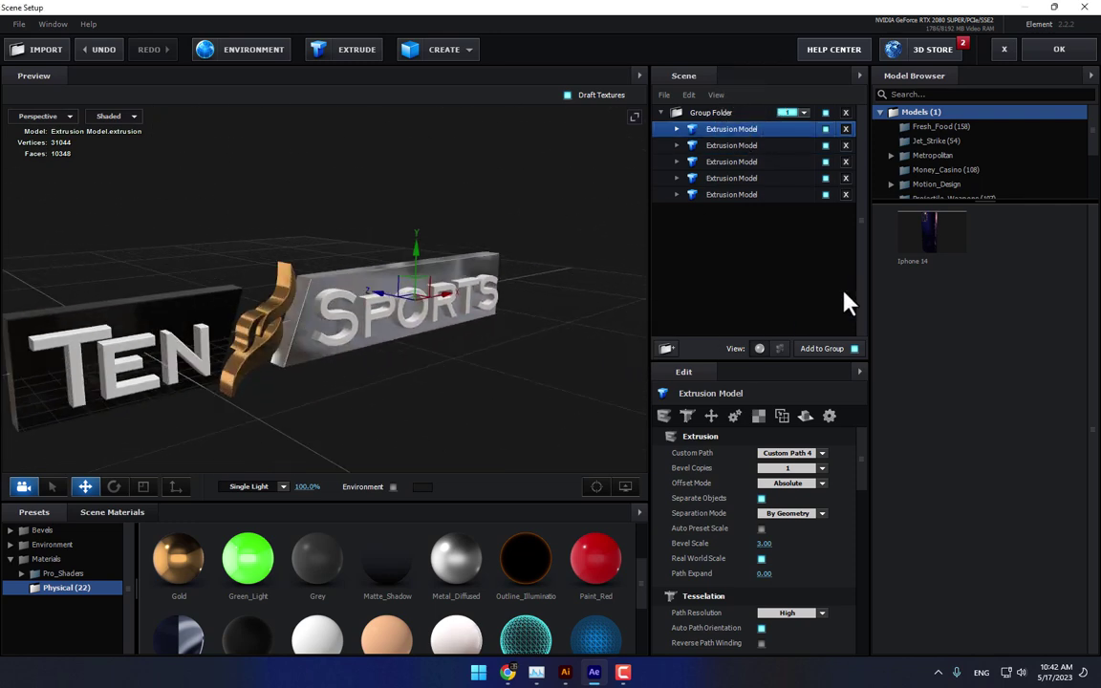
# Step: Move the "Sports" text slightly forward along Z from the longer panel
pyautogui.moveTo(612, 368); pyautogui.dragTo(590, 357)
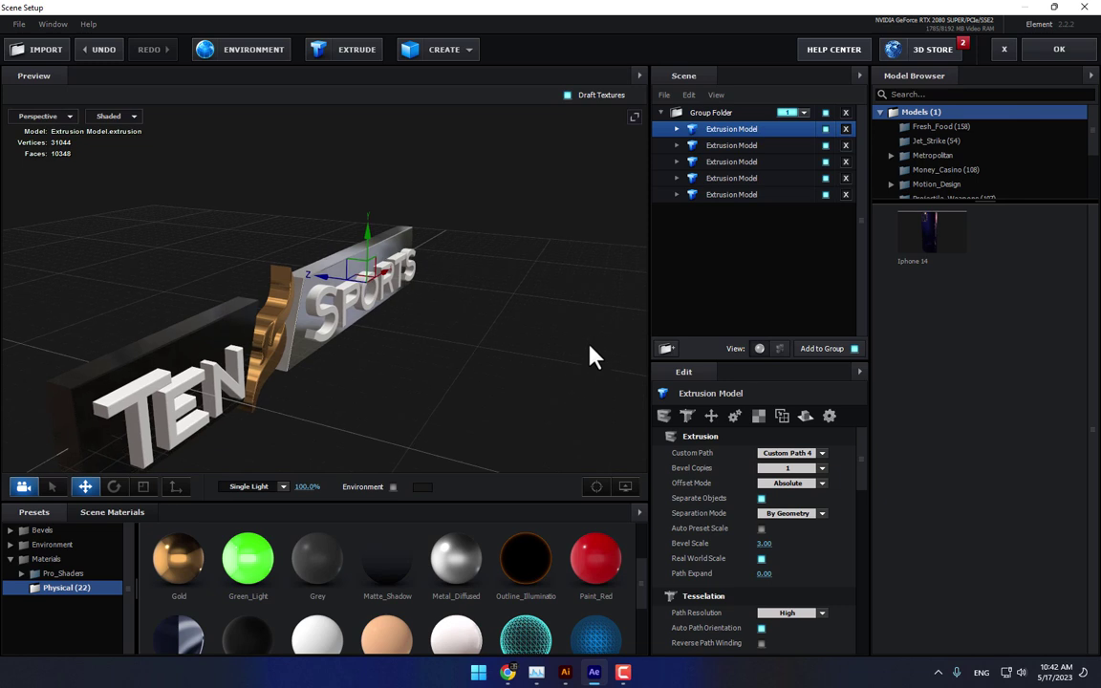
pyautogui.click(734, 146)
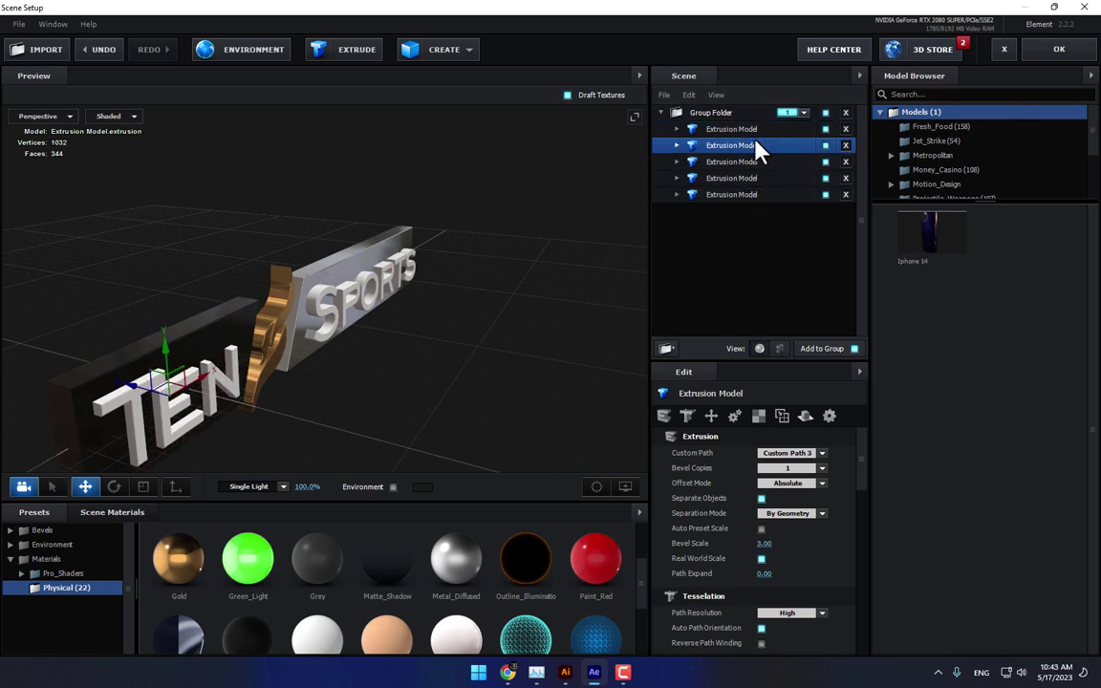
pyautogui.press('Up')
pyautogui.moveTo(331, 274); pyautogui.dragTo(329, 277)
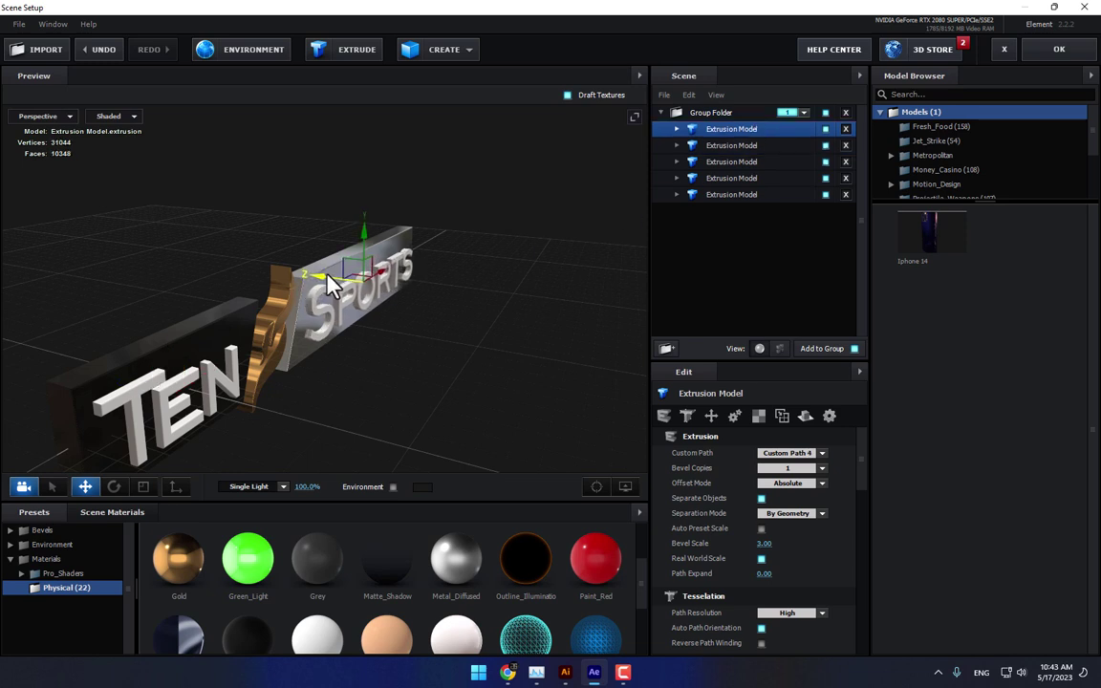
# Step: Accept the Element scene and hide the Sports, Ten, Rac 2, Rac 1 and Sports Icon layers in the composition
pyautogui.click(1078, 52)
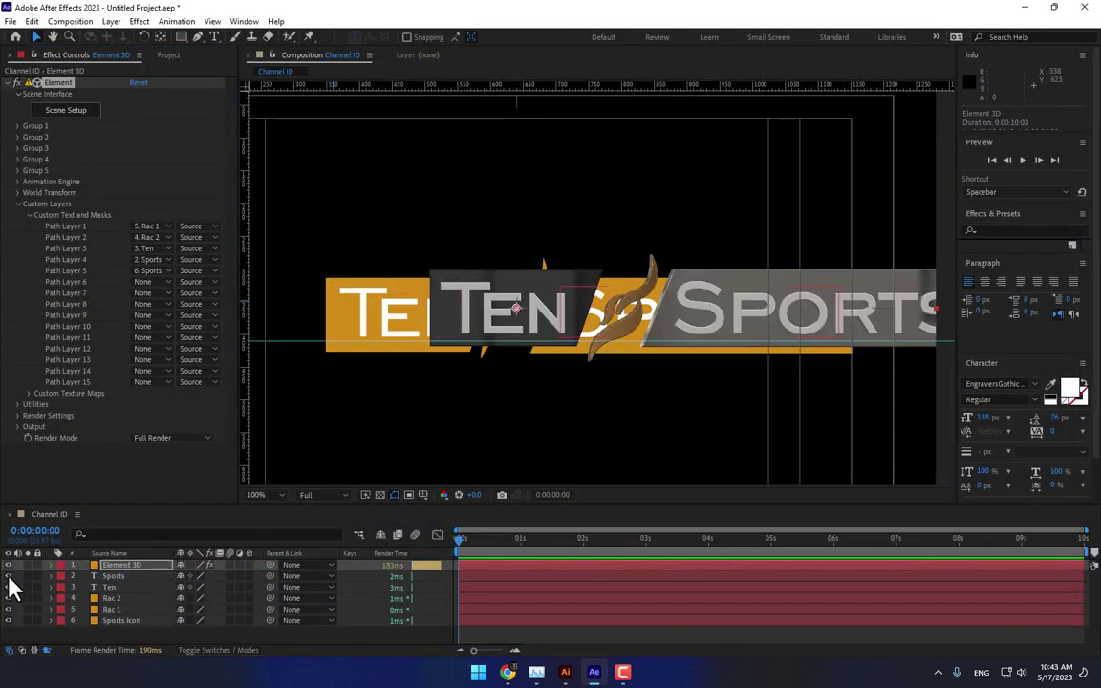
pyautogui.moveTo(8, 577); pyautogui.dragTo(7, 627)
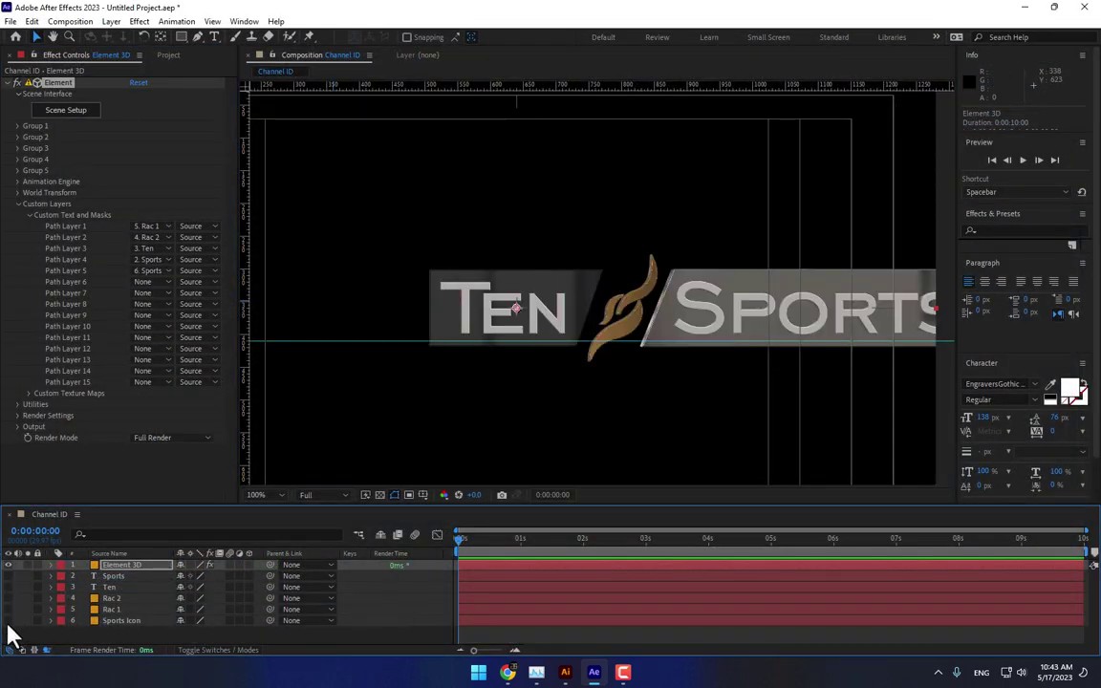
# Step: Create a two-node camera named Camera 1 with the 24mm preset and depth of field enabled
pyautogui.rightClick(244, 640)
pyautogui.moveTo(287, 474)
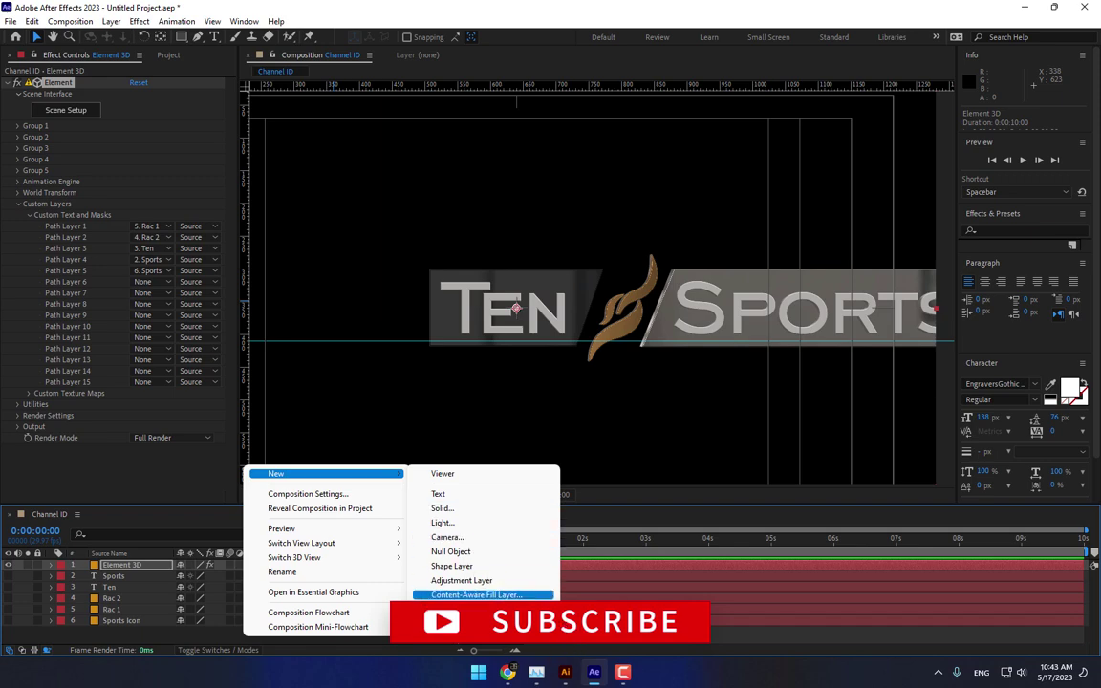
pyautogui.click(448, 537)
pyautogui.click(231, 228)
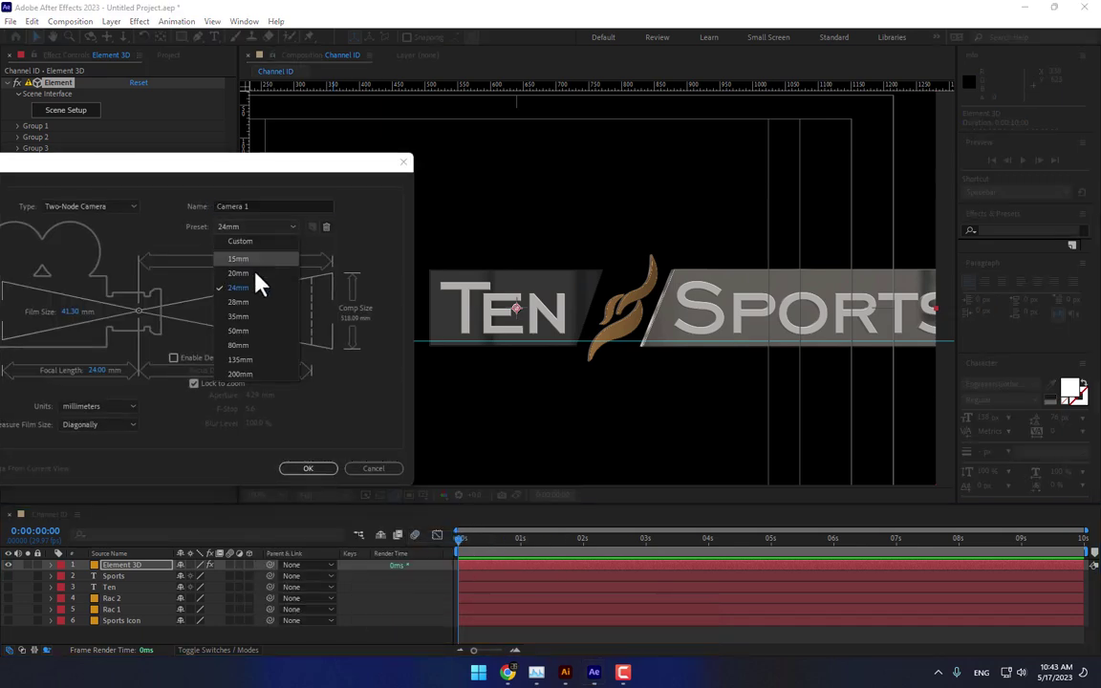
pyautogui.click(251, 289)
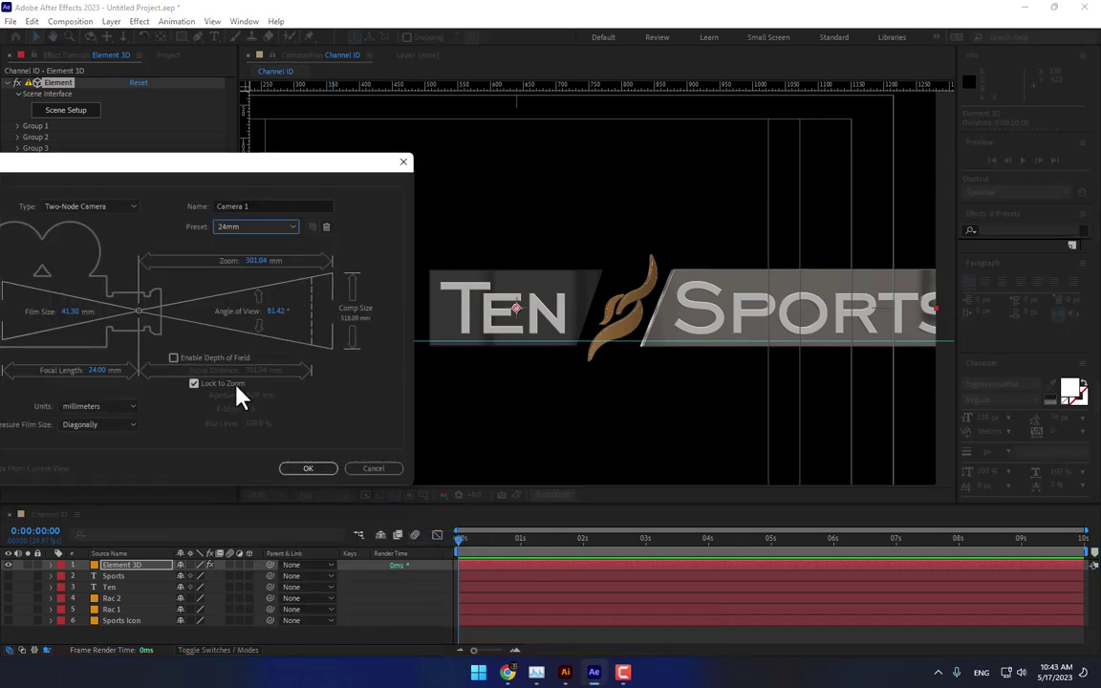
pyautogui.click(175, 359)
pyautogui.click(308, 468)
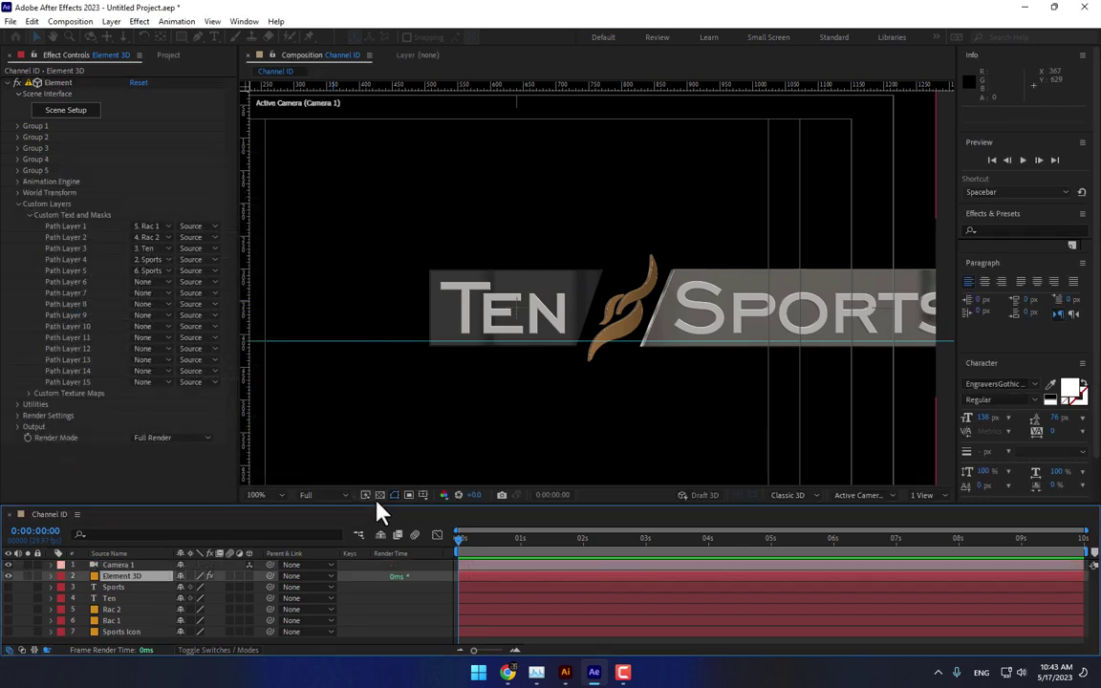
# Step: Remove the horizontal guide from the composition and fit the whole frame in the viewer
pyautogui.moveTo(300, 341); pyautogui.dragTo(287, 492)
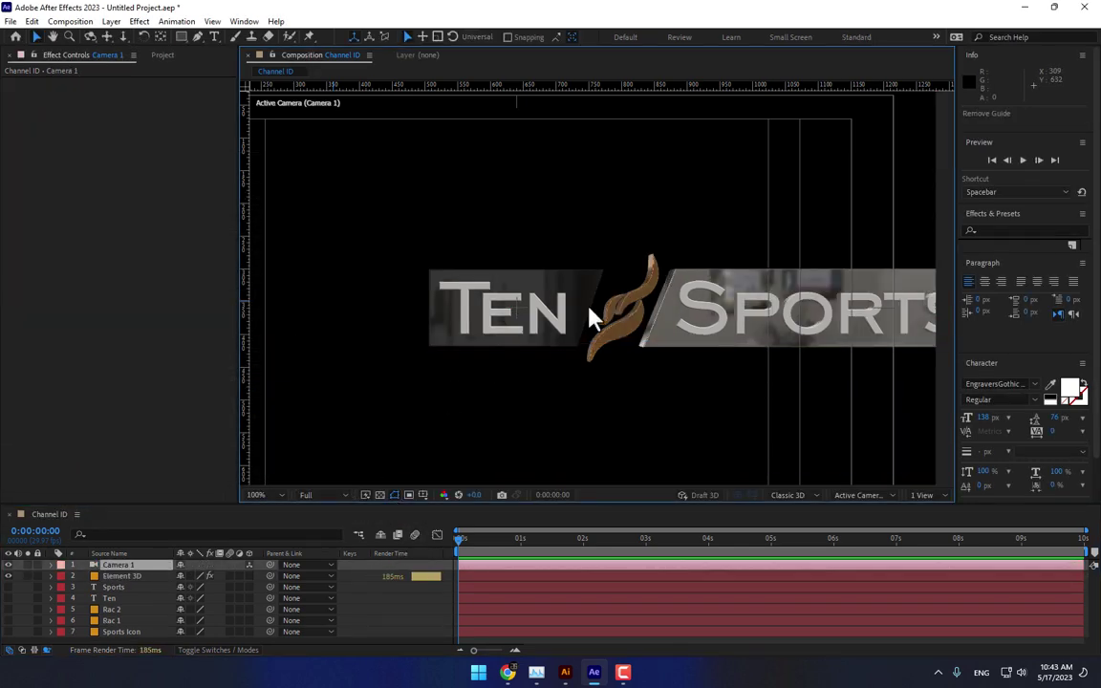
pyautogui.click(267, 494)
pyautogui.click(272, 265)
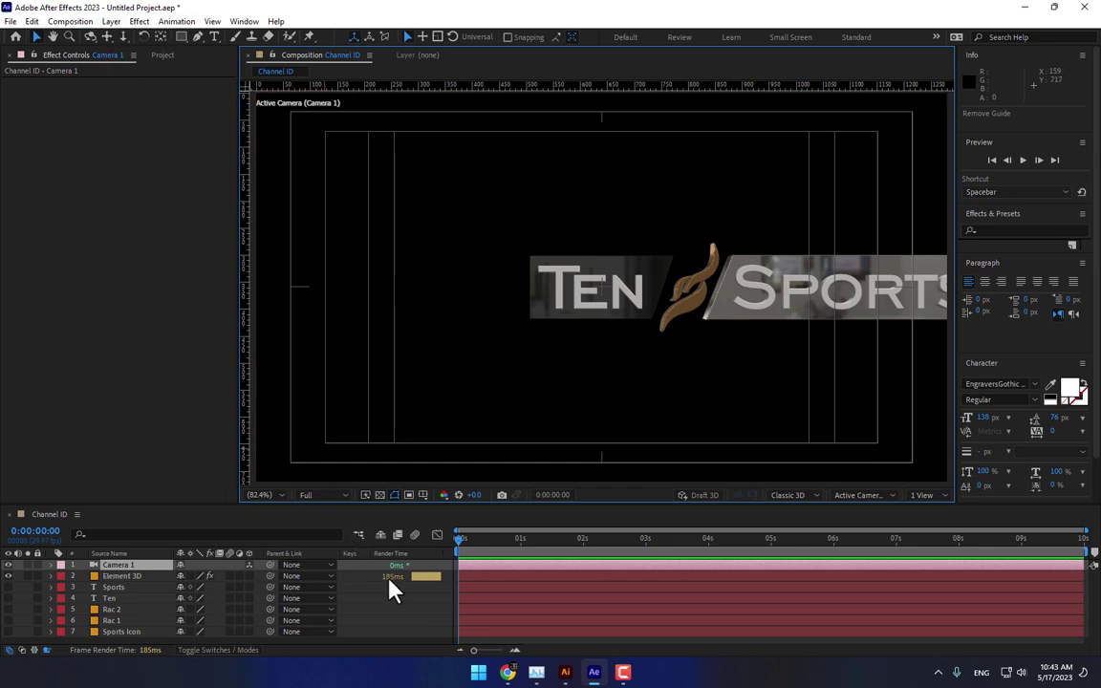
# Step: Start a footage import and browse to Documents > VideoCopilot > Materials > Environment
pyautogui.click(163, 56)
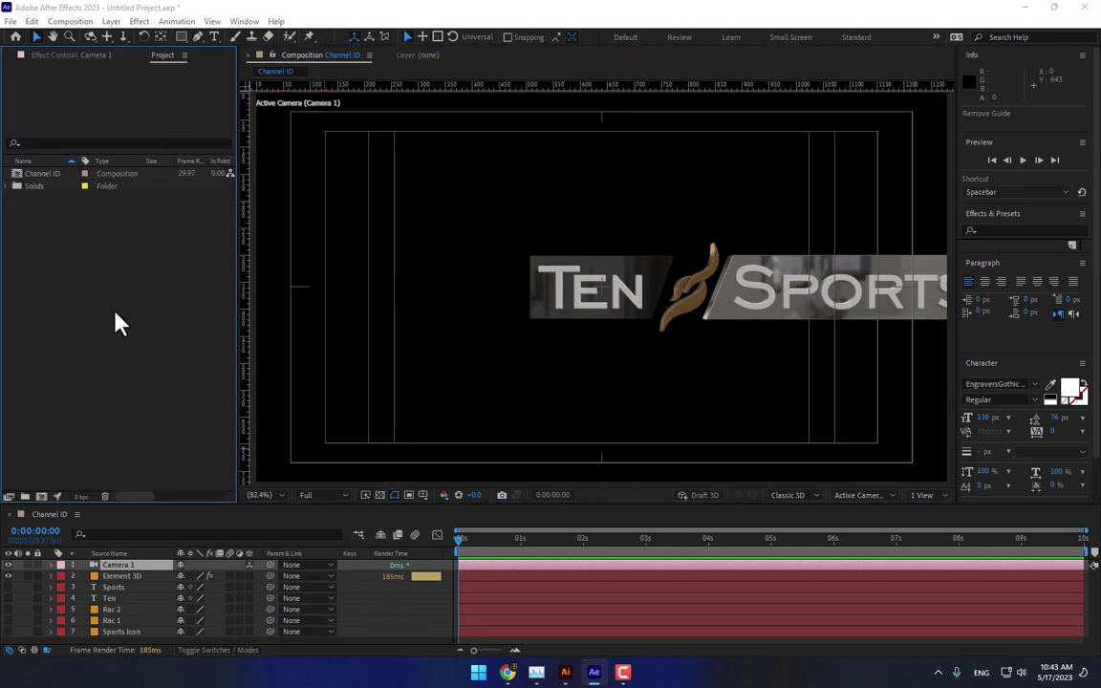
pyautogui.doubleClick(114, 323)
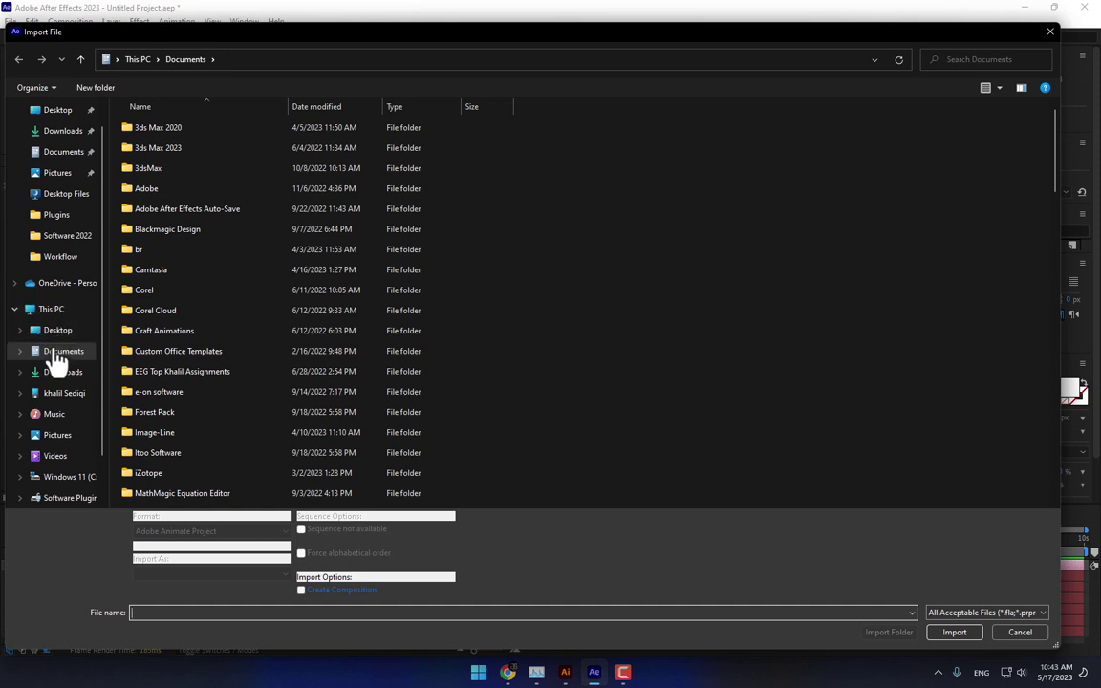
pyautogui.click(56, 350)
pyautogui.scroll(-4, 192, 401)
pyautogui.scroll(-2, 165, 406)
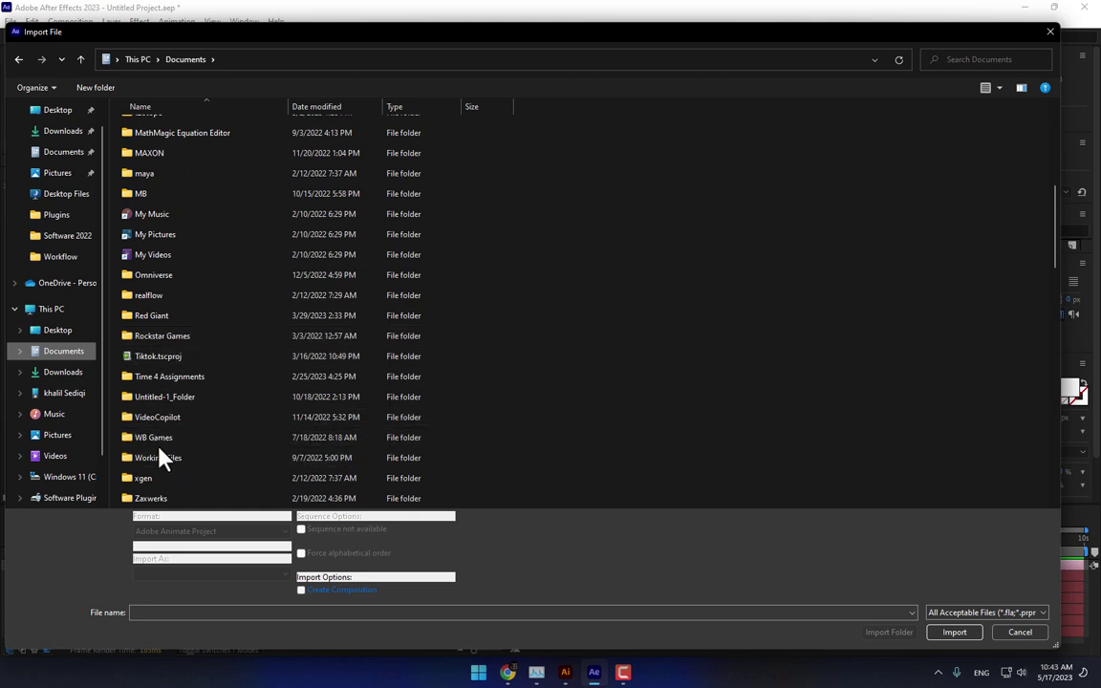
pyautogui.doubleClick(164, 418)
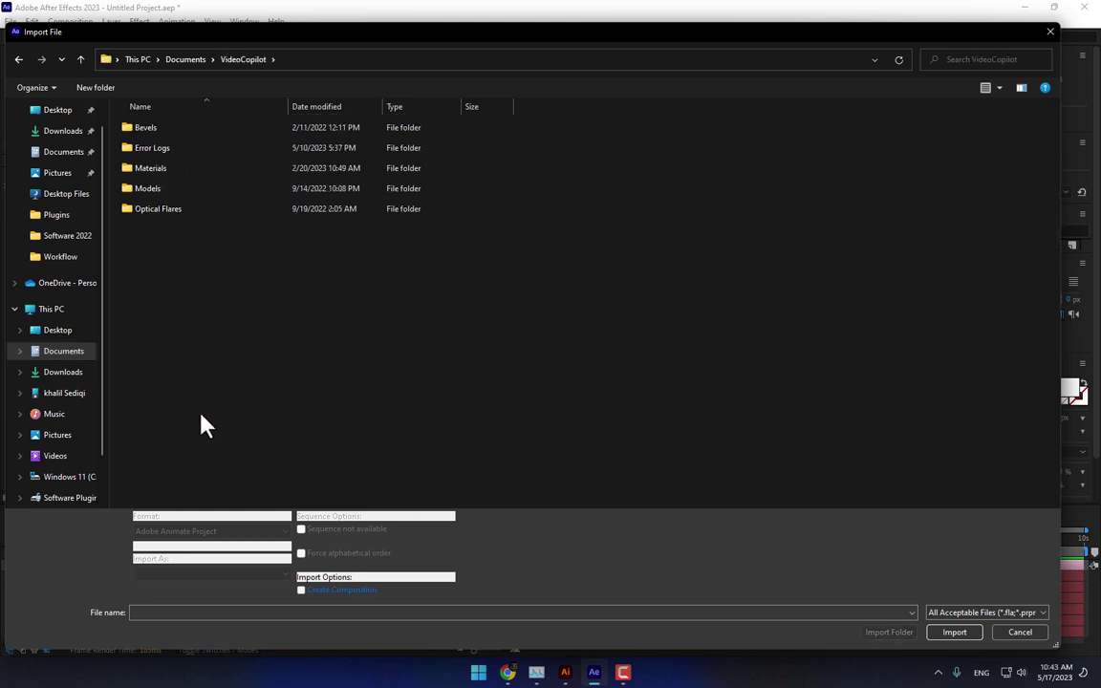
pyautogui.doubleClick(151, 169)
pyautogui.doubleClick(163, 128)
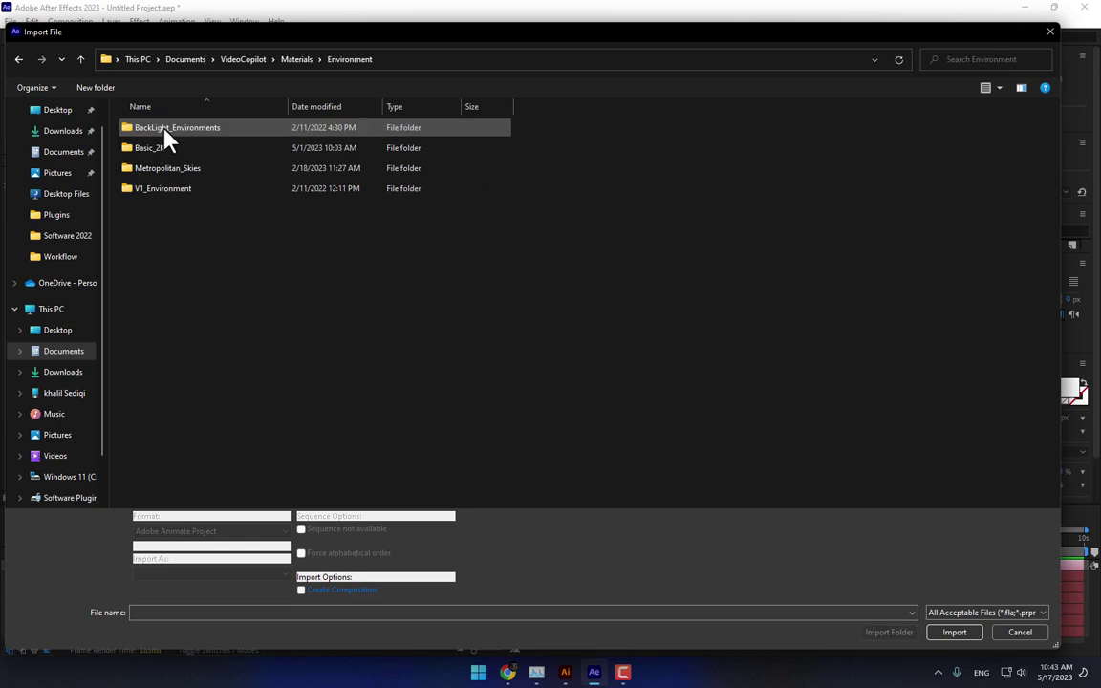
# Step: Import Studio_blurred.png from the V1_Environment folder as footage
pyautogui.doubleClick(168, 148)
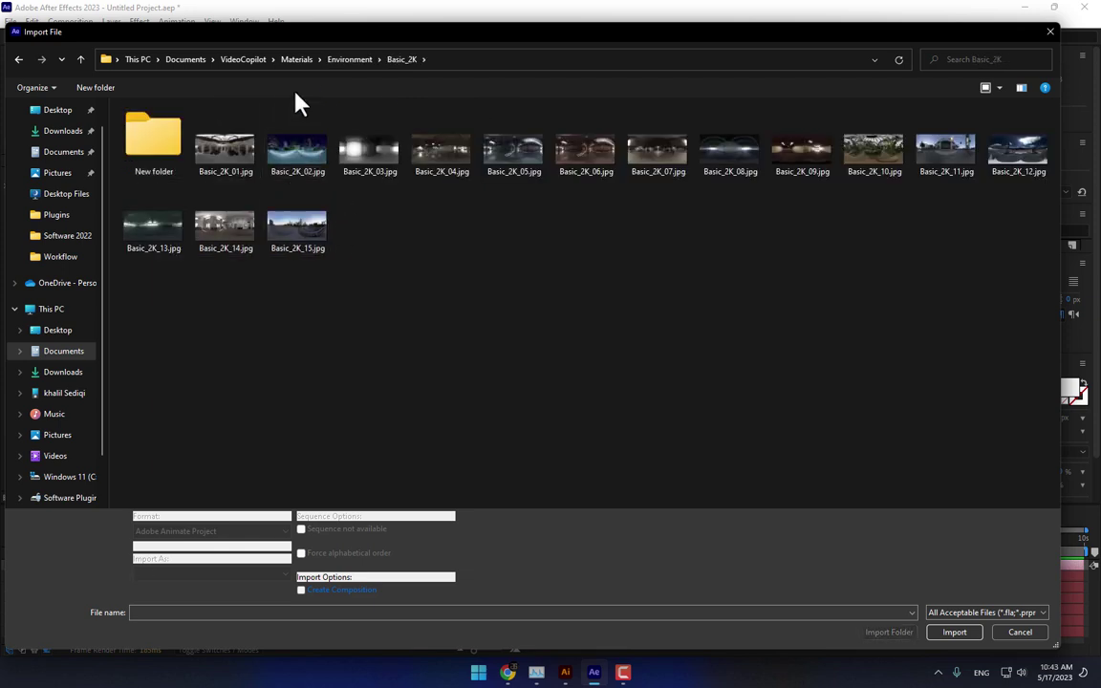
pyautogui.click(355, 60)
pyautogui.click(178, 190)
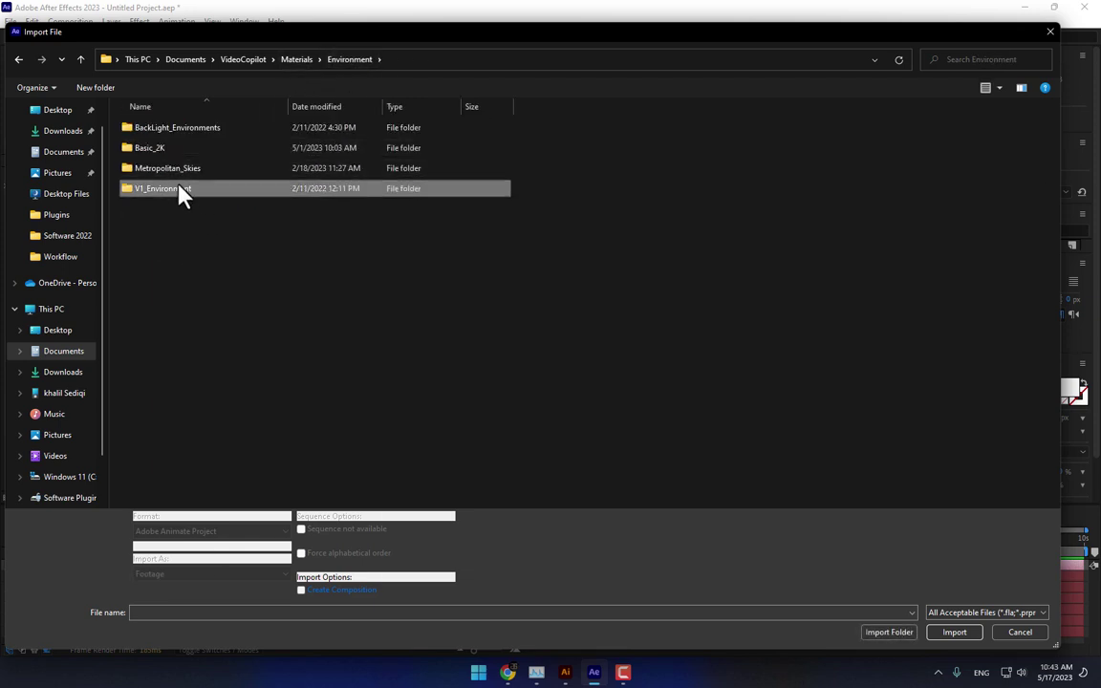
pyautogui.doubleClick(182, 190)
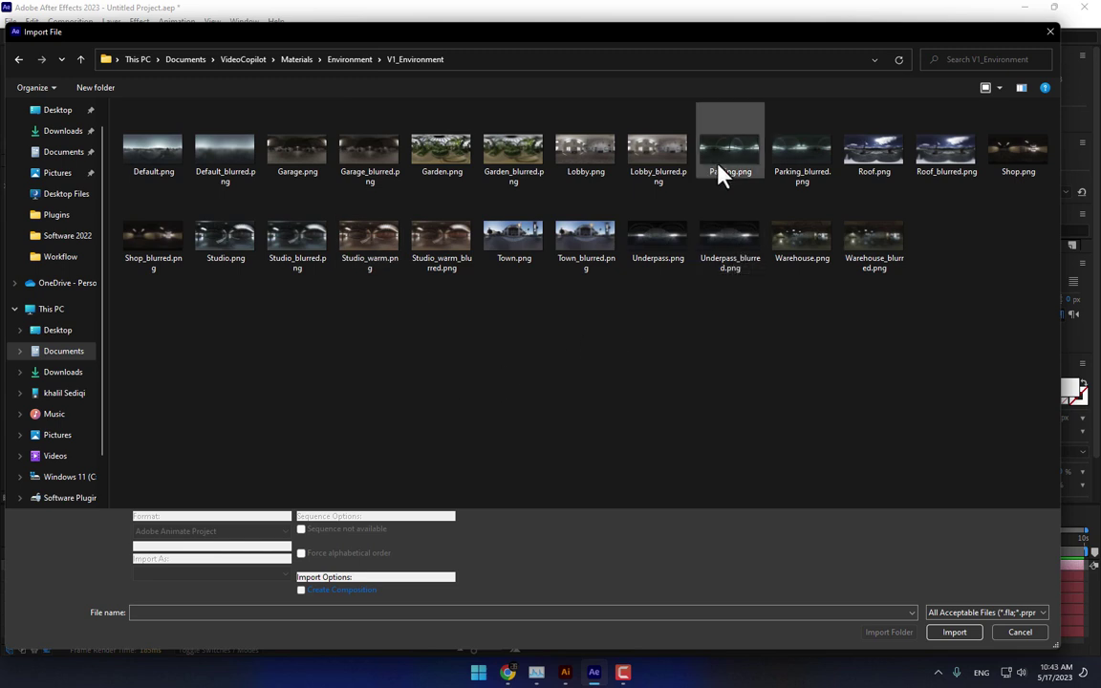
pyautogui.click(228, 153)
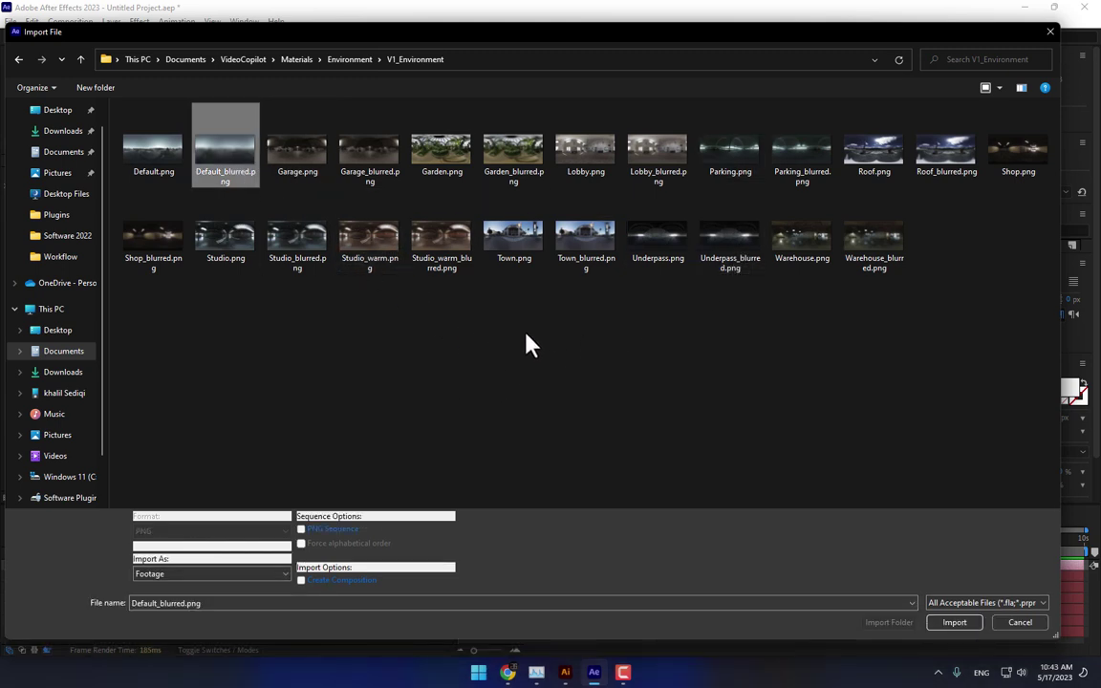
pyautogui.click(298, 243)
pyautogui.click(948, 619)
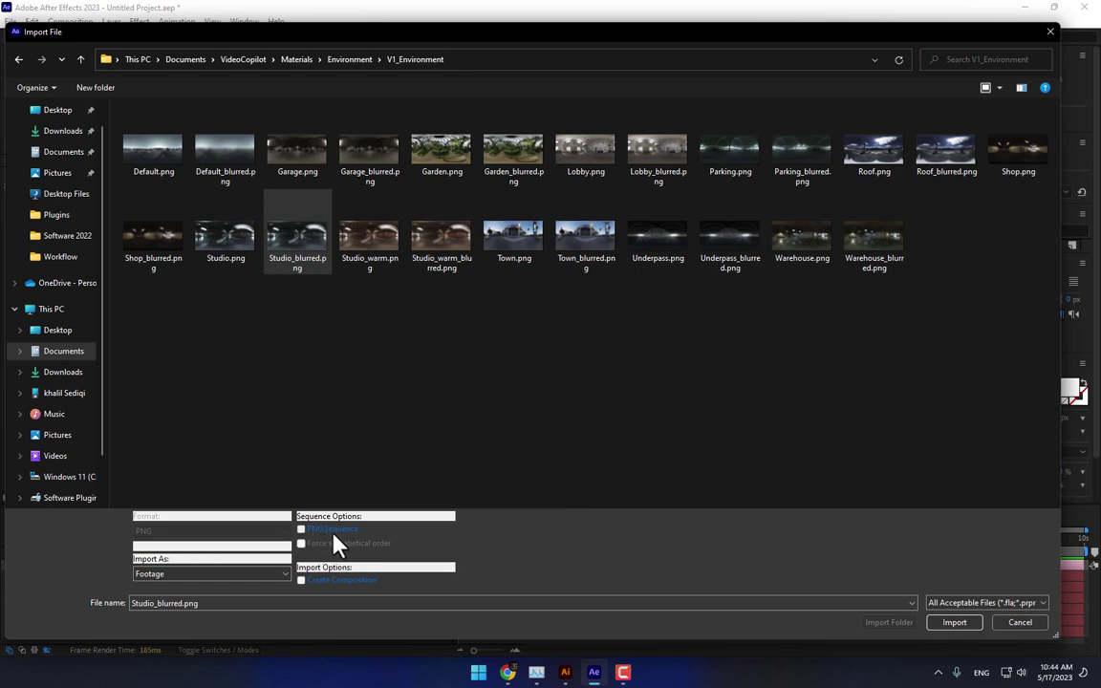
pyautogui.click(953, 624)
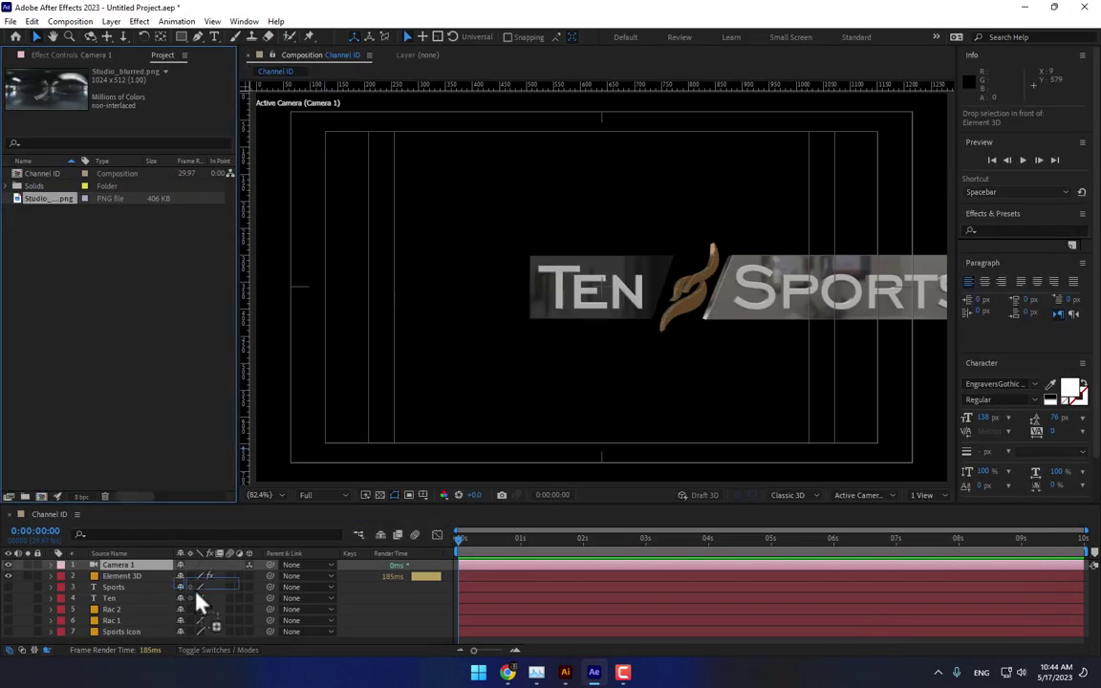
# Step: Place Studio_blurred.png as the bottom layer of the Channel ID composition and scale it to 148% to fill the frame
pyautogui.moveTo(196, 603); pyautogui.dragTo(147, 643)
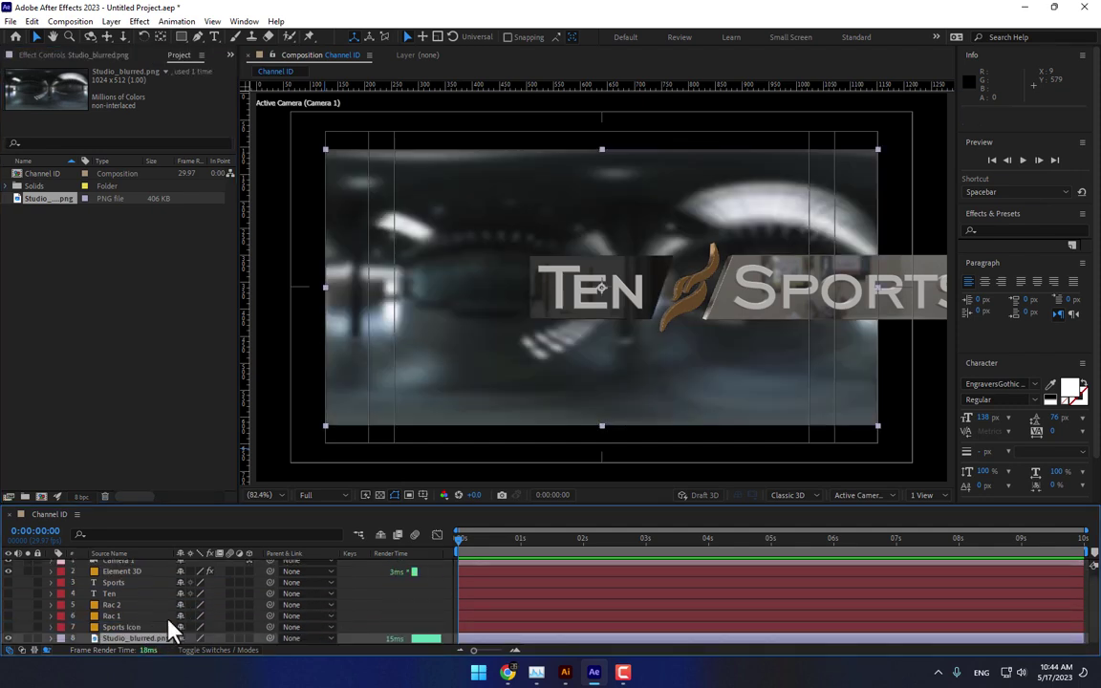
pyautogui.press('s')
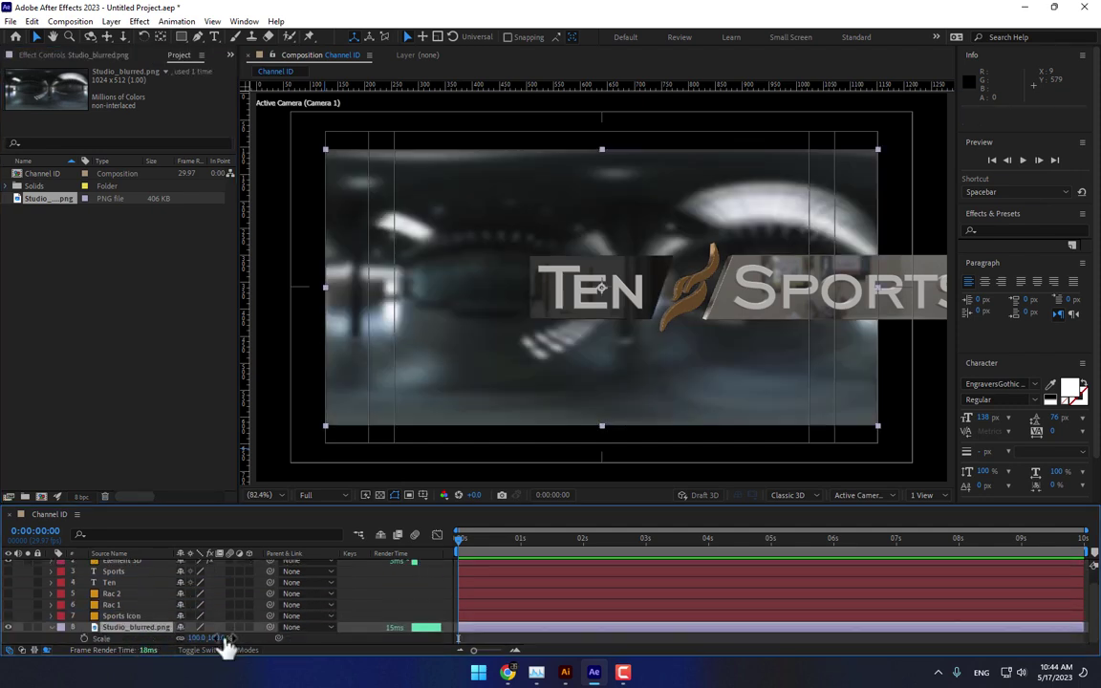
pyautogui.moveTo(224, 642); pyautogui.dragTo(389, 650)
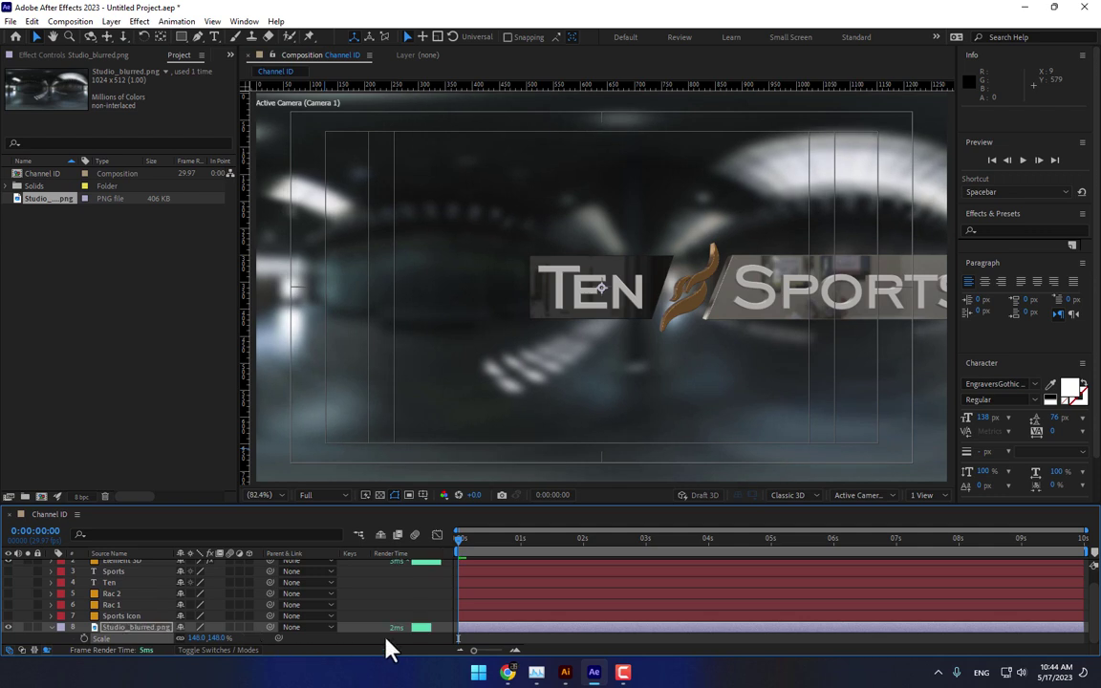
pyautogui.click(483, 643)
pyautogui.scroll(2, 239, 603)
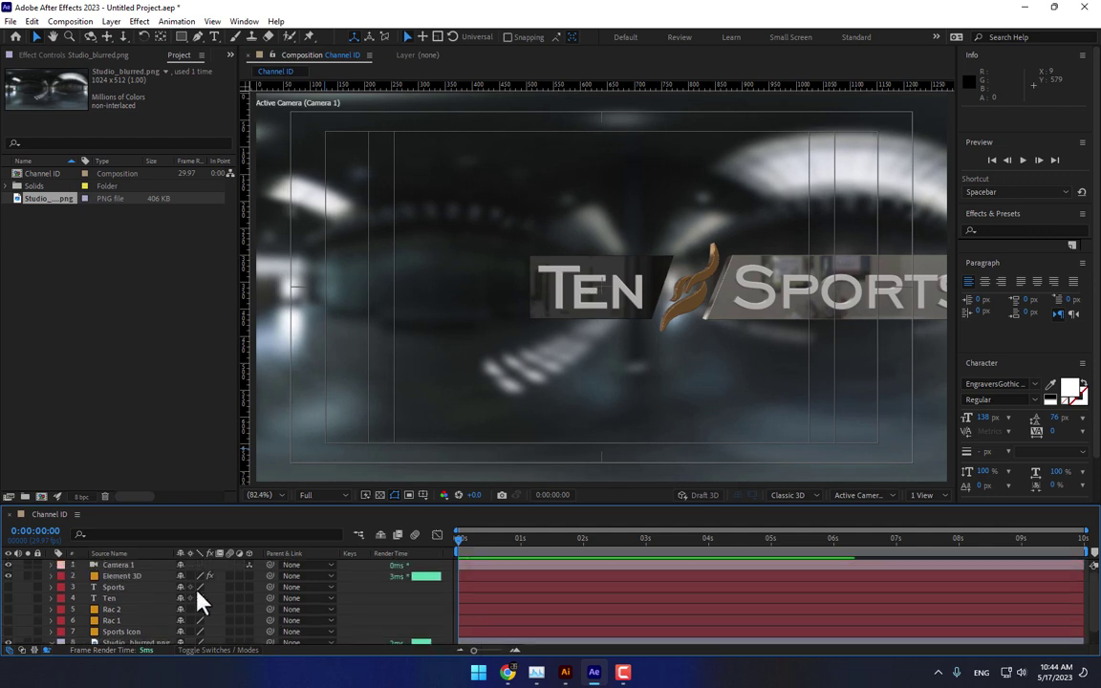
# Step: Try orbiting Camera 1 around the logo, and undo the orbit
pyautogui.click(134, 567)
pyautogui.click(90, 36)
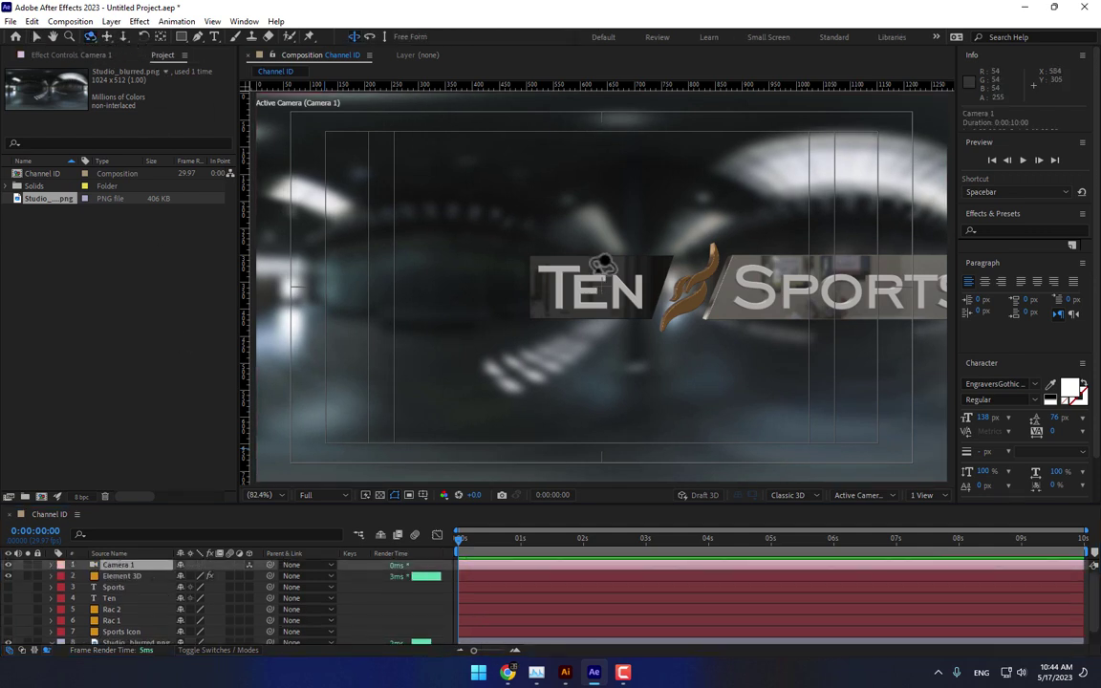
pyautogui.moveTo(719, 232); pyautogui.dragTo(696, 293)
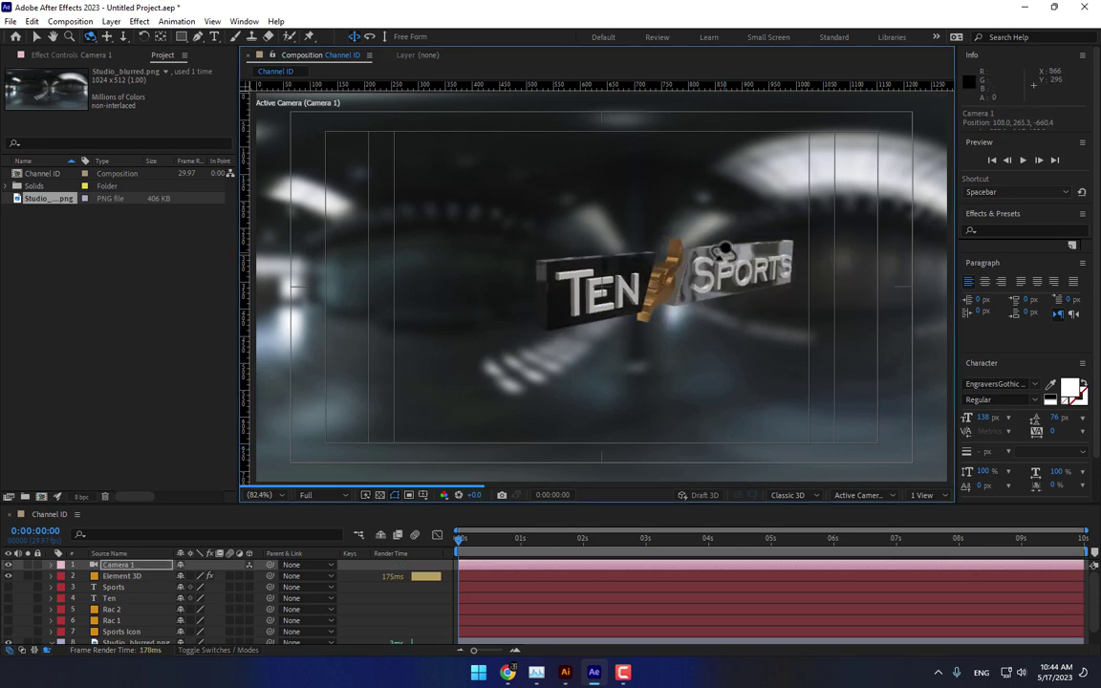
pyautogui.hotkey('ctrl', 'z')
# Step: Centre the logo horizontally by setting the Element 3D Group 1 replicator's X position to about 406, and test the camera orbit
pyautogui.click(122, 577)
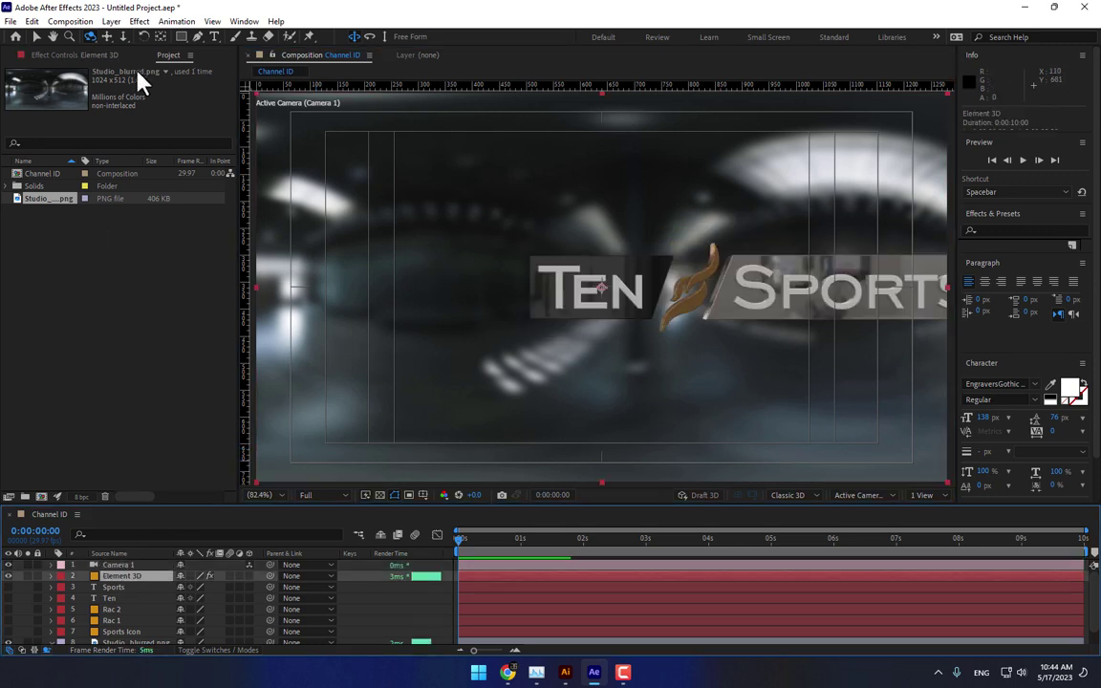
pyautogui.click(84, 54)
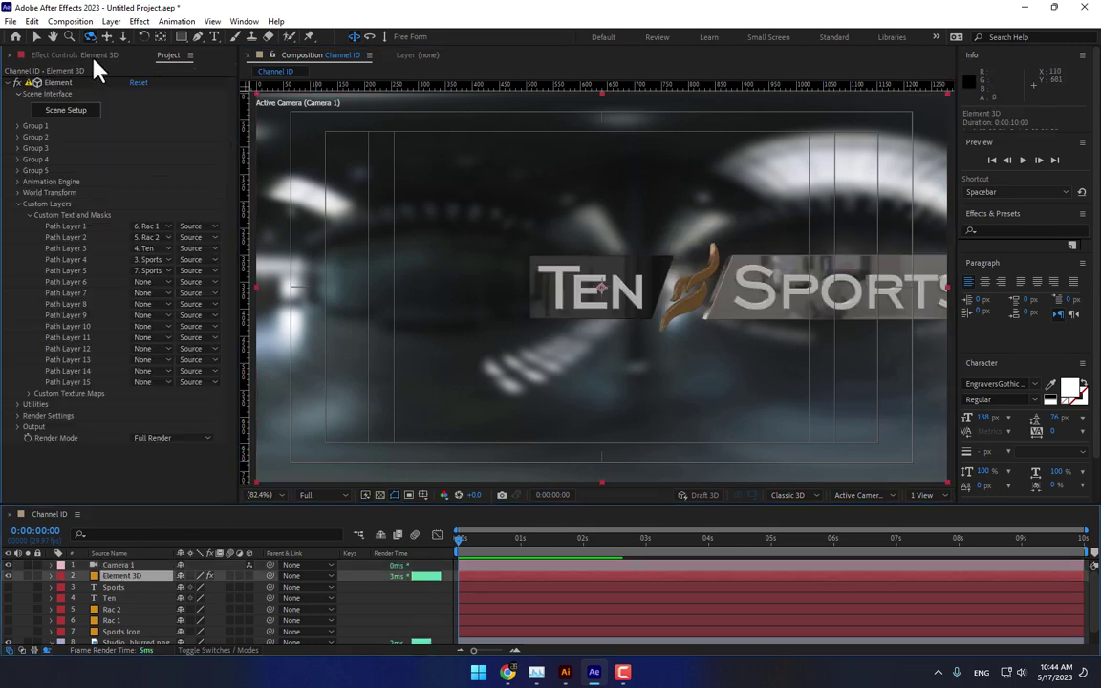
pyautogui.click(18, 126)
pyautogui.click(29, 150)
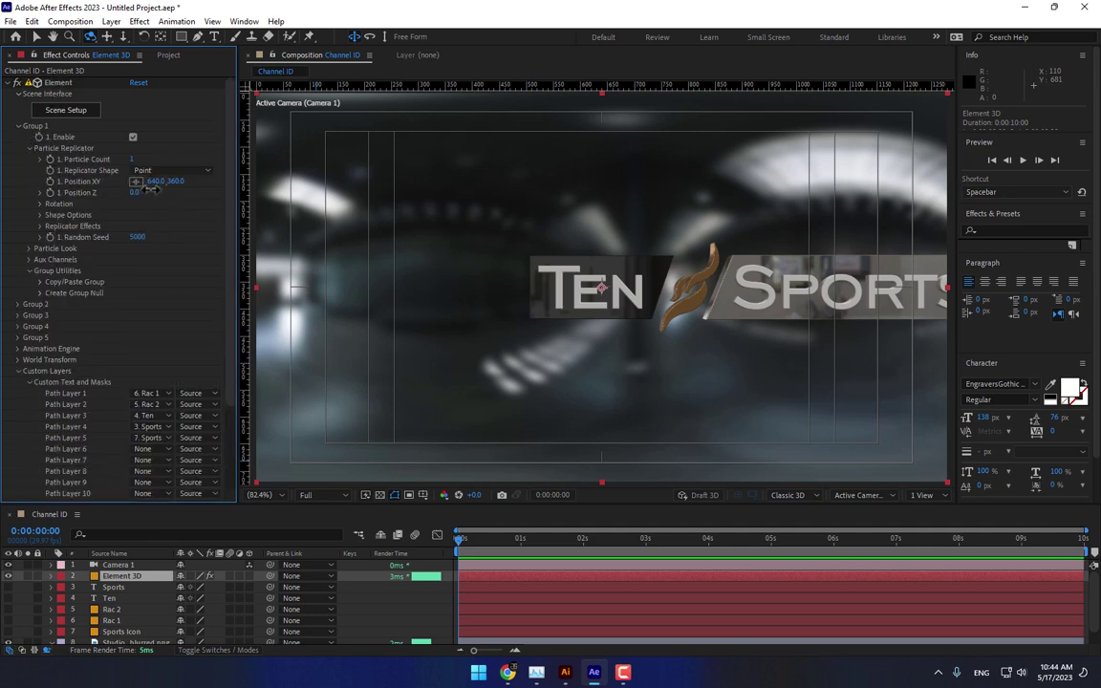
pyautogui.moveTo(148, 189); pyautogui.dragTo(131, 161)
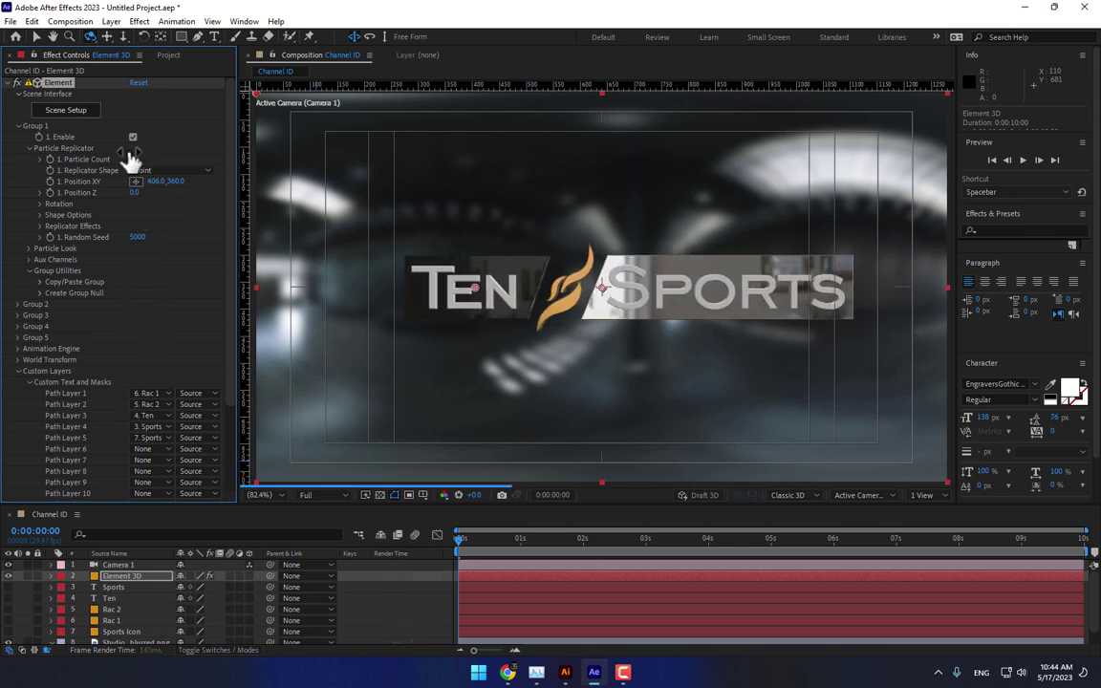
pyautogui.click(90, 36)
pyautogui.moveTo(478, 234); pyautogui.dragTo(443, 311)
# Step: Import the lens flare image 6.webp from the Desktop Files folder and place it as the top layer near the frame's centre
pyautogui.click(178, 57)
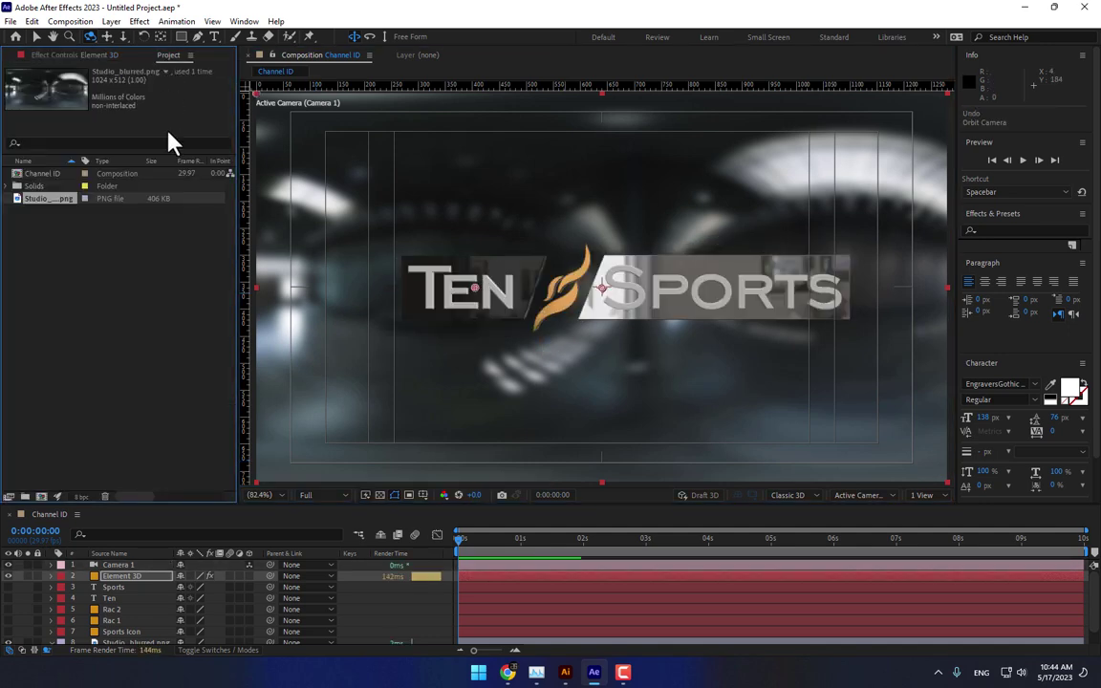
pyautogui.doubleClick(144, 366)
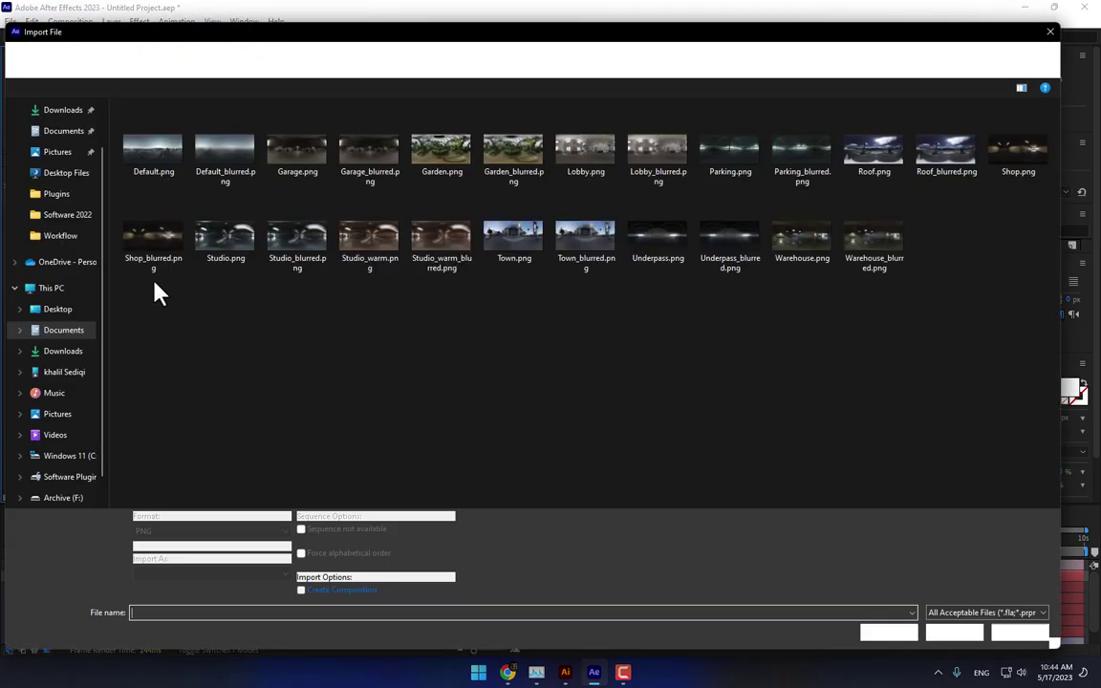
pyautogui.click(55, 139)
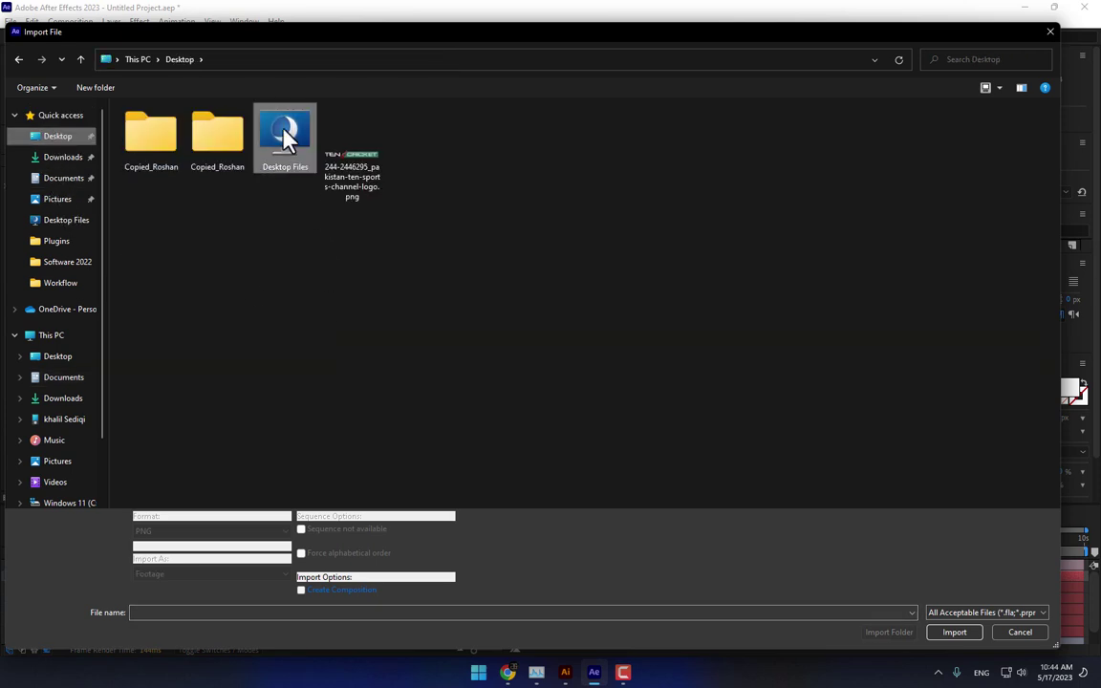
pyautogui.doubleClick(285, 134)
pyautogui.scroll(-5, 648, 311)
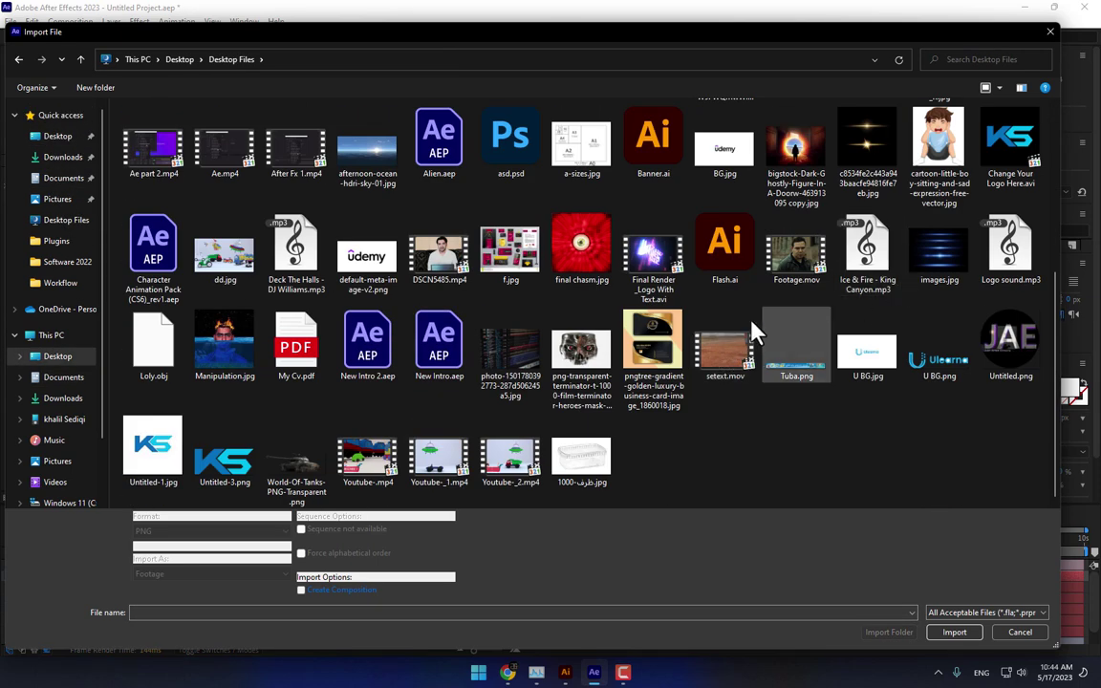
pyautogui.scroll(10, 363, 263)
pyautogui.doubleClick(251, 318)
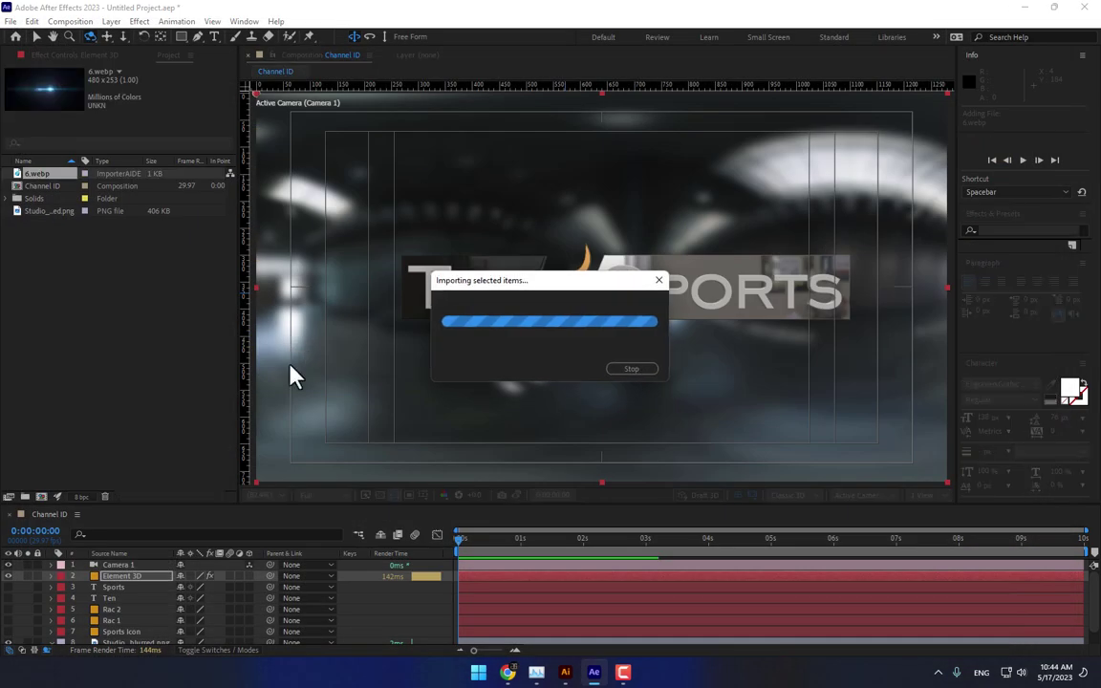
pyautogui.moveTo(68, 176); pyautogui.dragTo(536, 314)
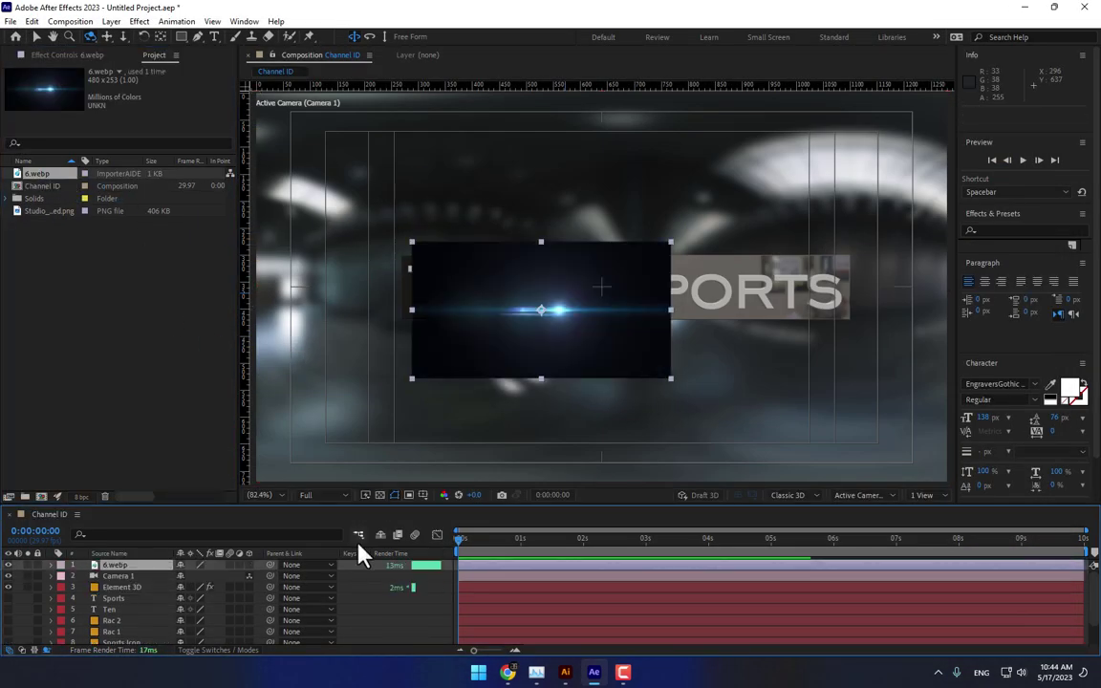
# Step: Set the 6.webp flare layer's blending mode to Add and its scale to 378%
pyautogui.moveTo(227, 574); pyautogui.dragTo(330, 567)
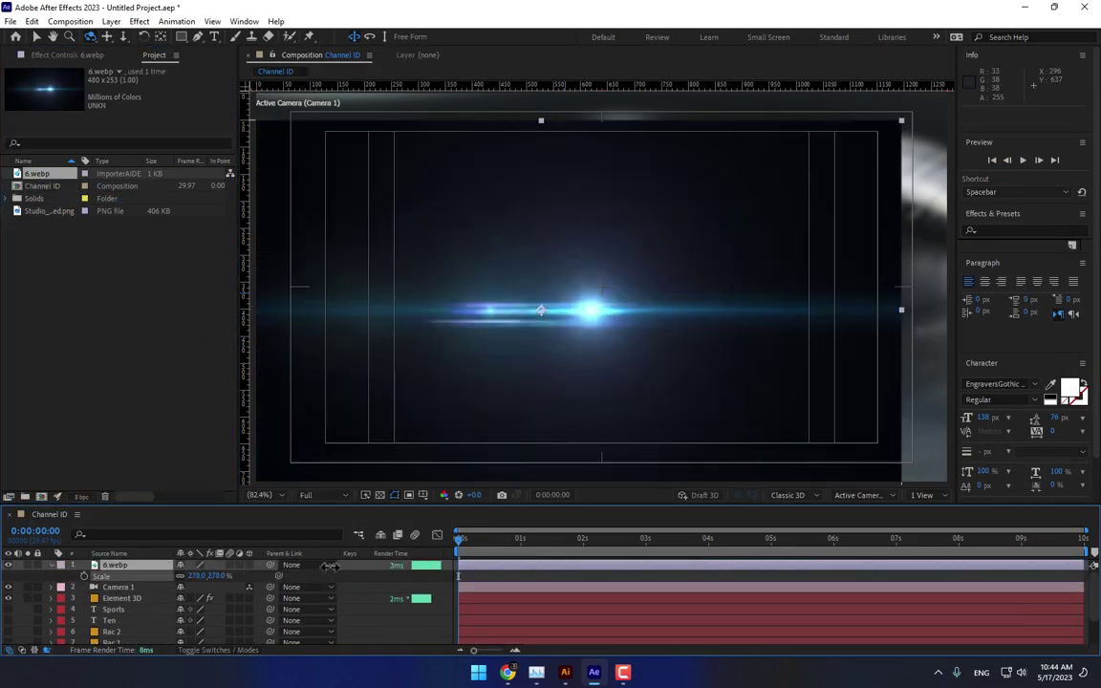
pyautogui.press('F4')
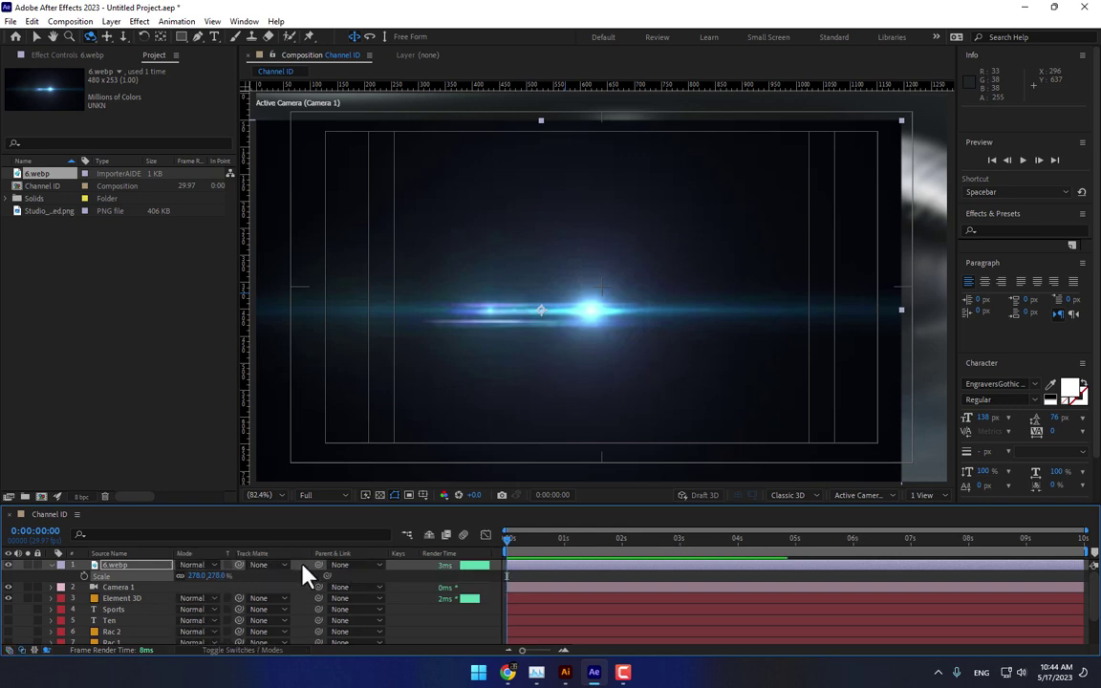
pyautogui.click(193, 565)
pyautogui.click(254, 216)
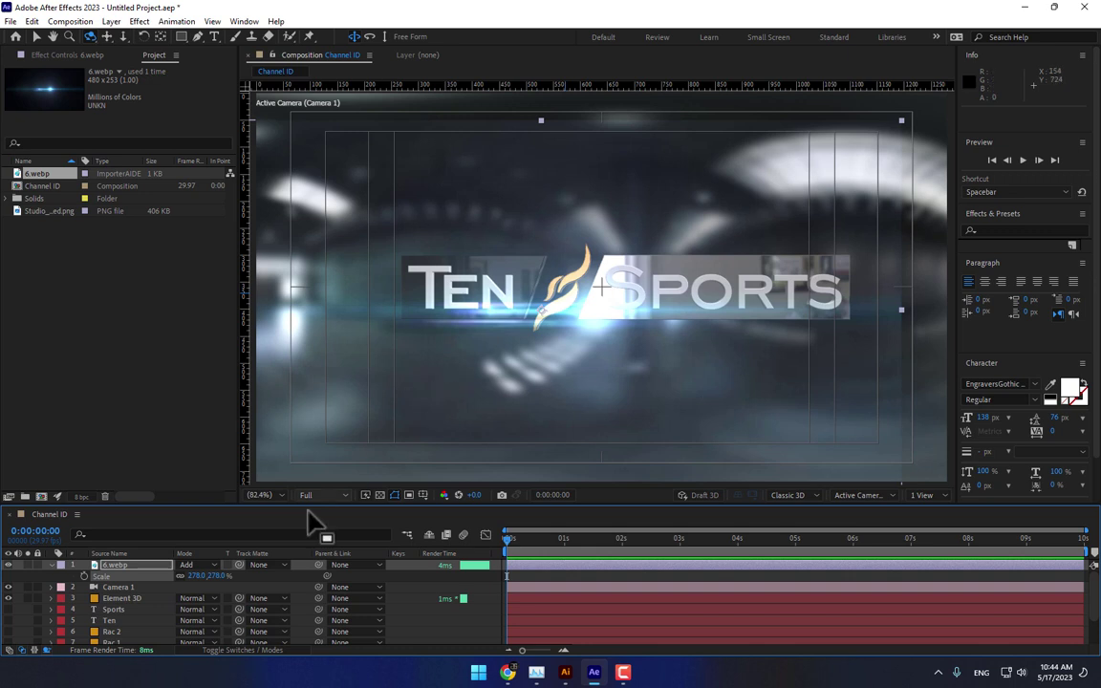
pyautogui.moveTo(216, 576); pyautogui.dragTo(277, 576)
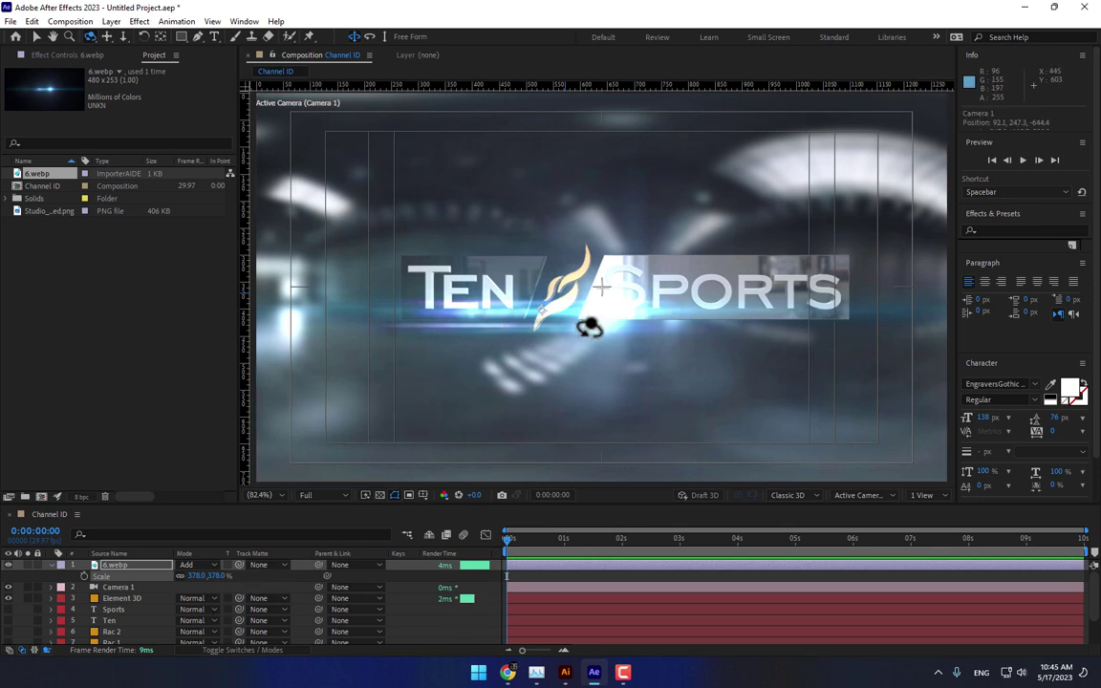
# Step: Orbit, dolly in and pan Camera 1 to an angled close-up of the TEN lettering, at about 246.8, 360.7, -139.9
pyautogui.moveTo(513, 322); pyautogui.dragTo(546, 315)
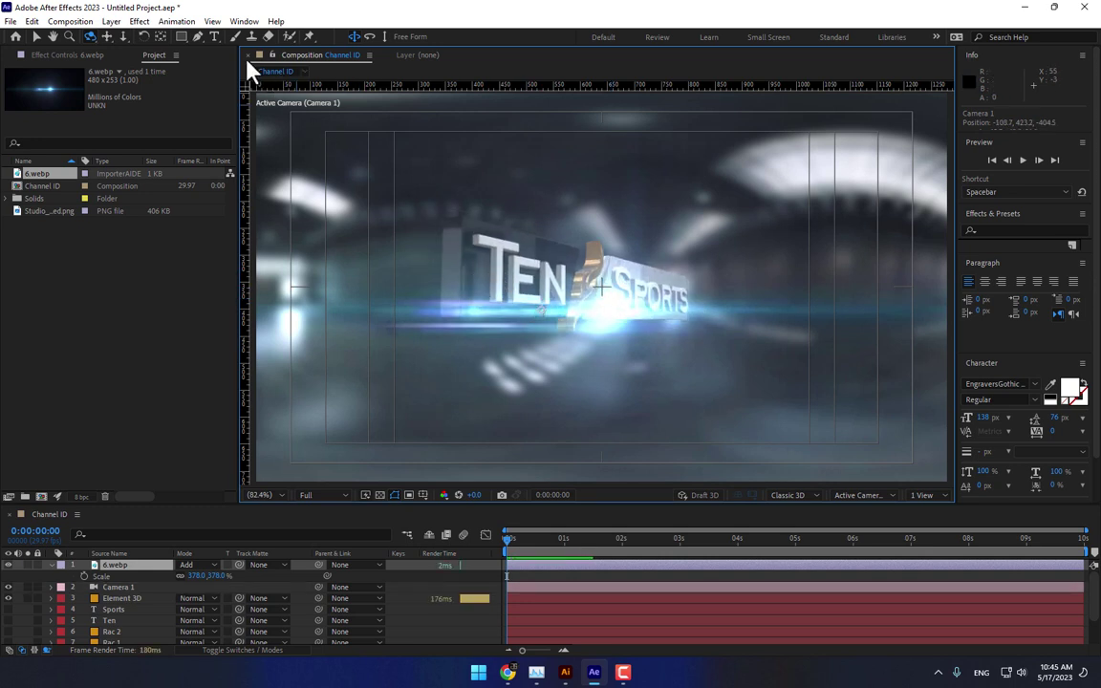
pyautogui.click(123, 36)
pyautogui.moveTo(519, 238); pyautogui.dragTo(205, 124)
pyautogui.click(106, 39)
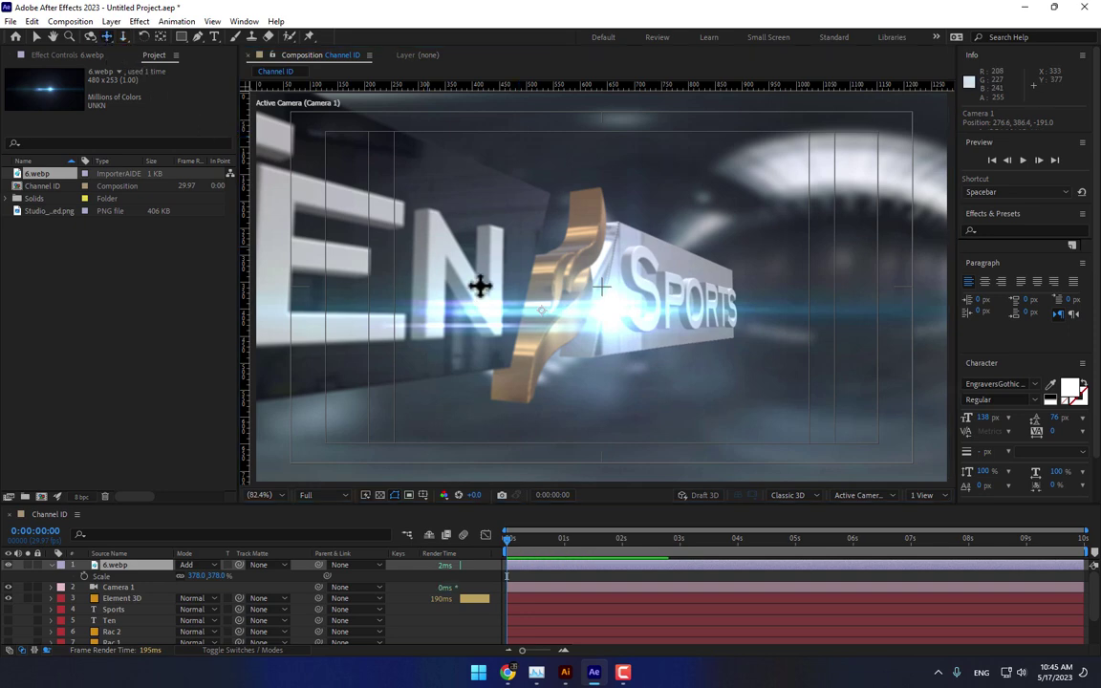
pyautogui.moveTo(479, 285); pyautogui.dragTo(528, 304)
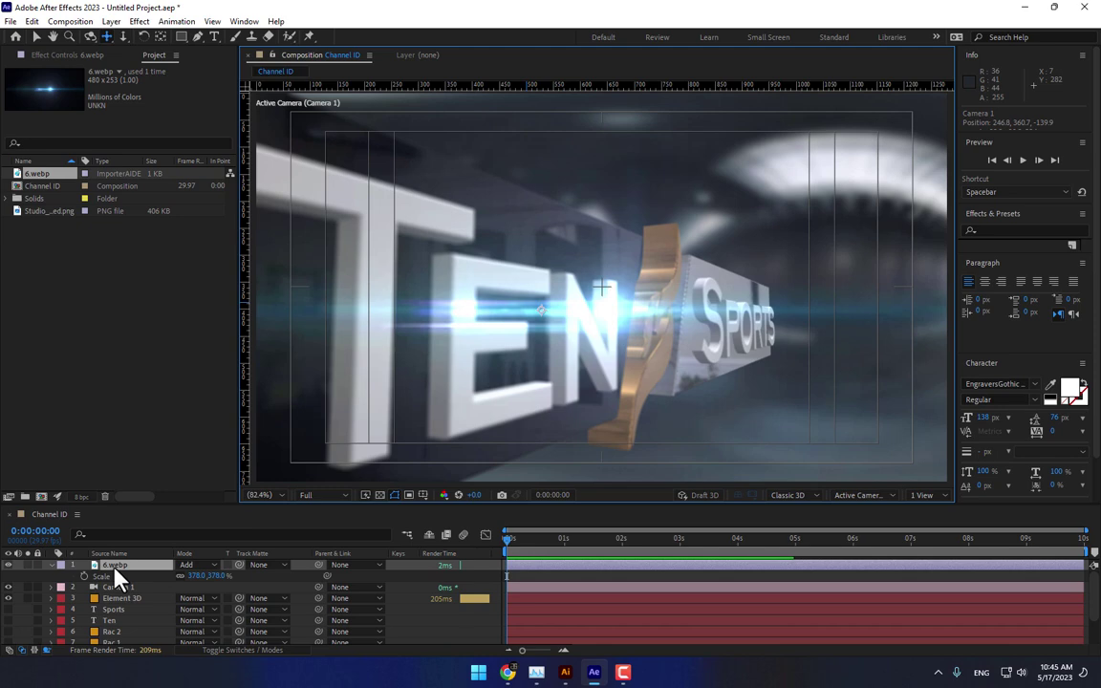
# Step: Scale the 6.webp flare to 234% and move it over the top of the gold icon, at about 643.5, 318.1
pyautogui.press('s')
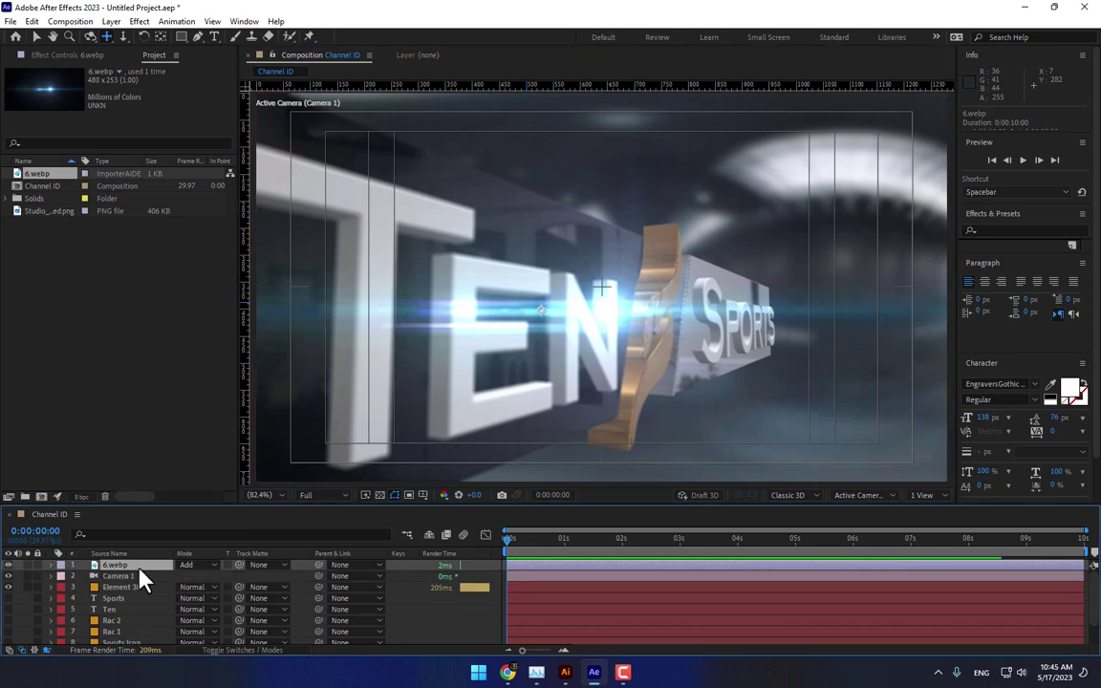
pyautogui.press('s')
pyautogui.press('v')
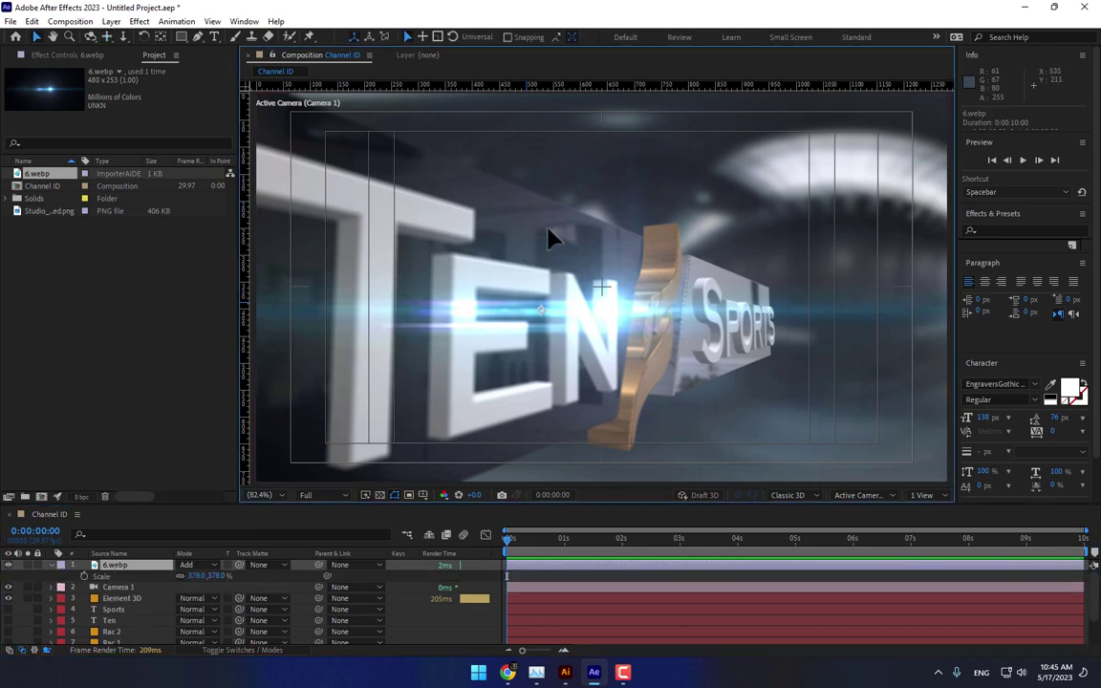
pyautogui.moveTo(547, 230); pyautogui.dragTo(501, 326)
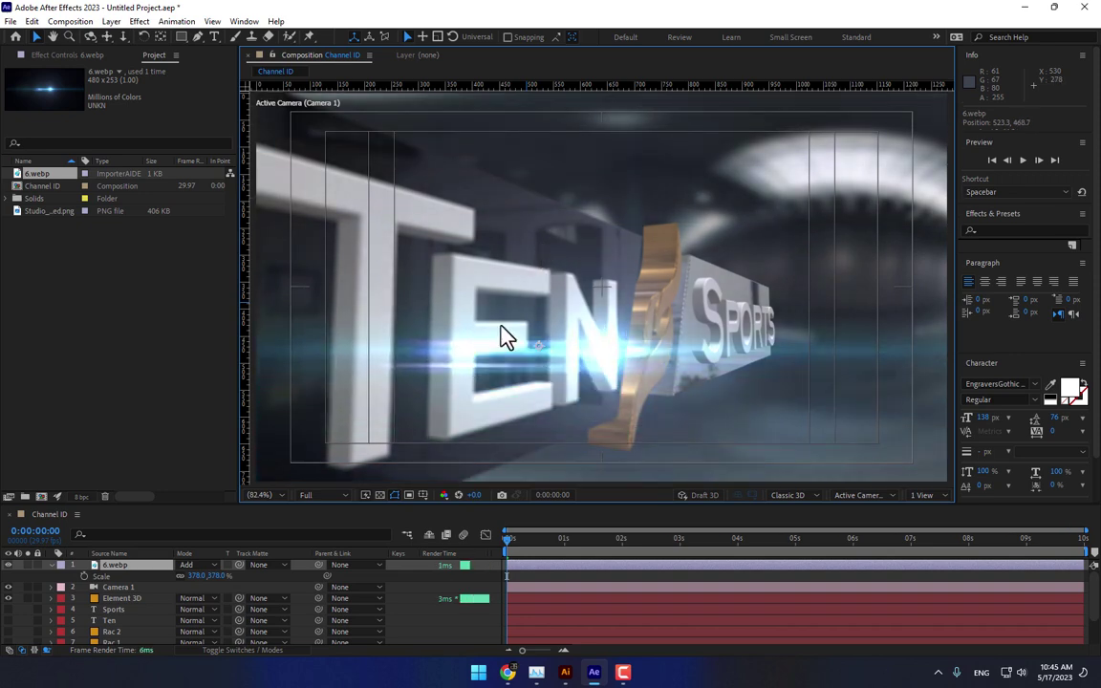
pyautogui.moveTo(212, 576); pyautogui.dragTo(122, 576)
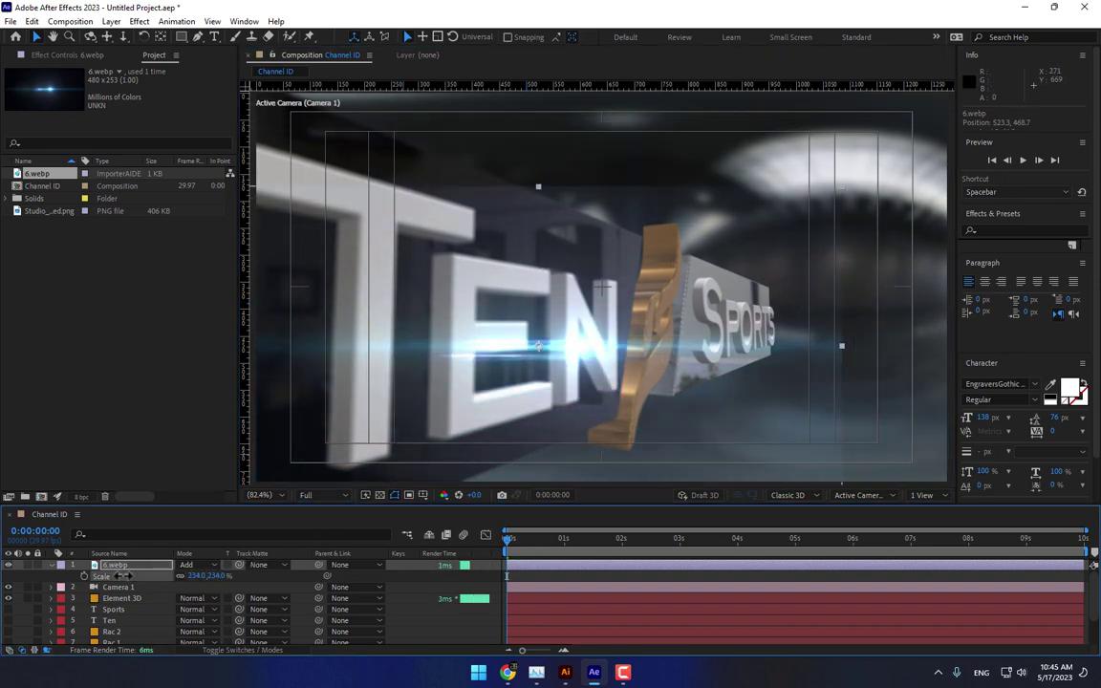
pyautogui.moveTo(597, 418); pyautogui.dragTo(668, 327)
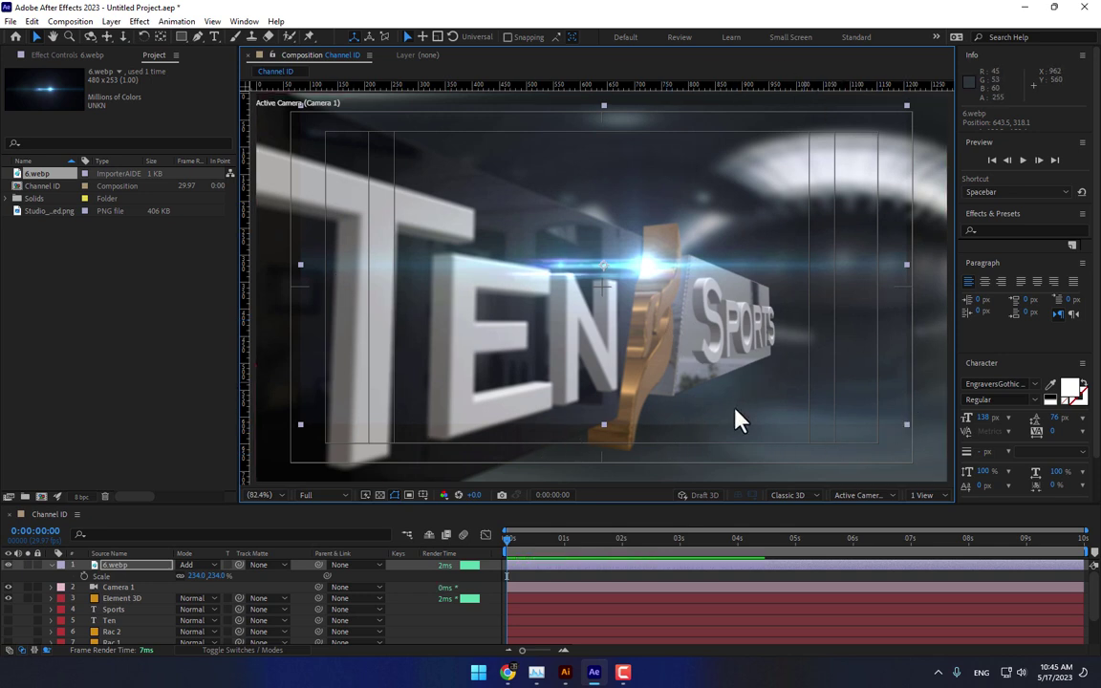
# Step: Draw a wide rectangular mask around the flare's light streak on the 6.webp layer and set its feather to 88 pixels
pyautogui.click(180, 38)
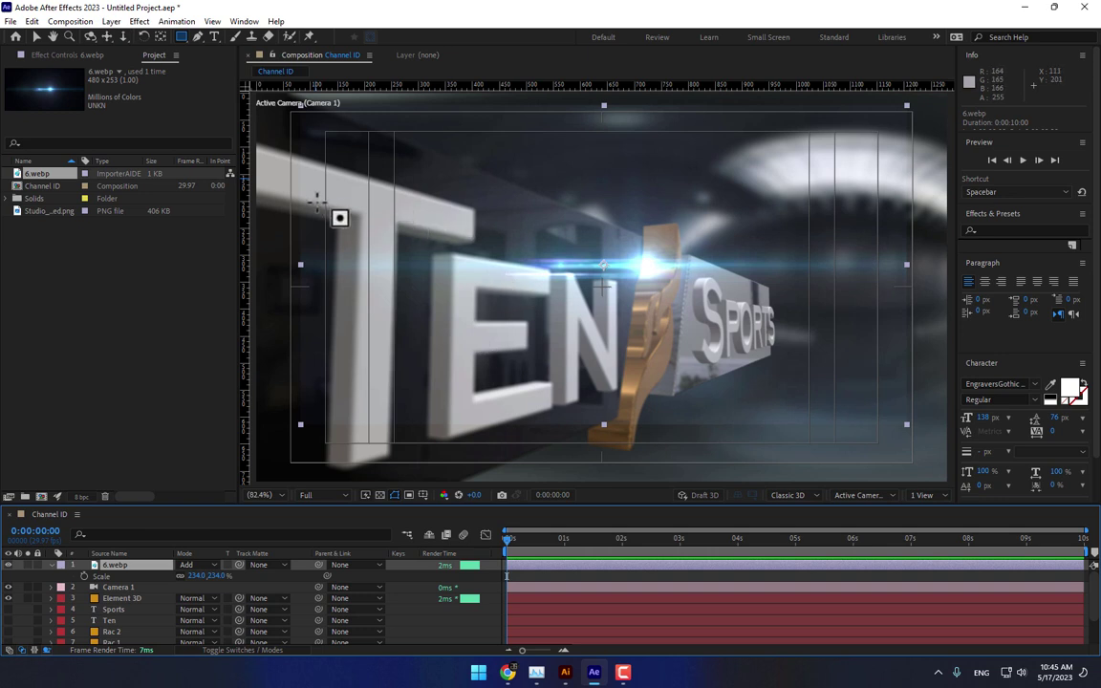
pyautogui.moveTo(340, 200); pyautogui.dragTo(642, 294)
pyautogui.moveTo(839, 351); pyautogui.dragTo(903, 314)
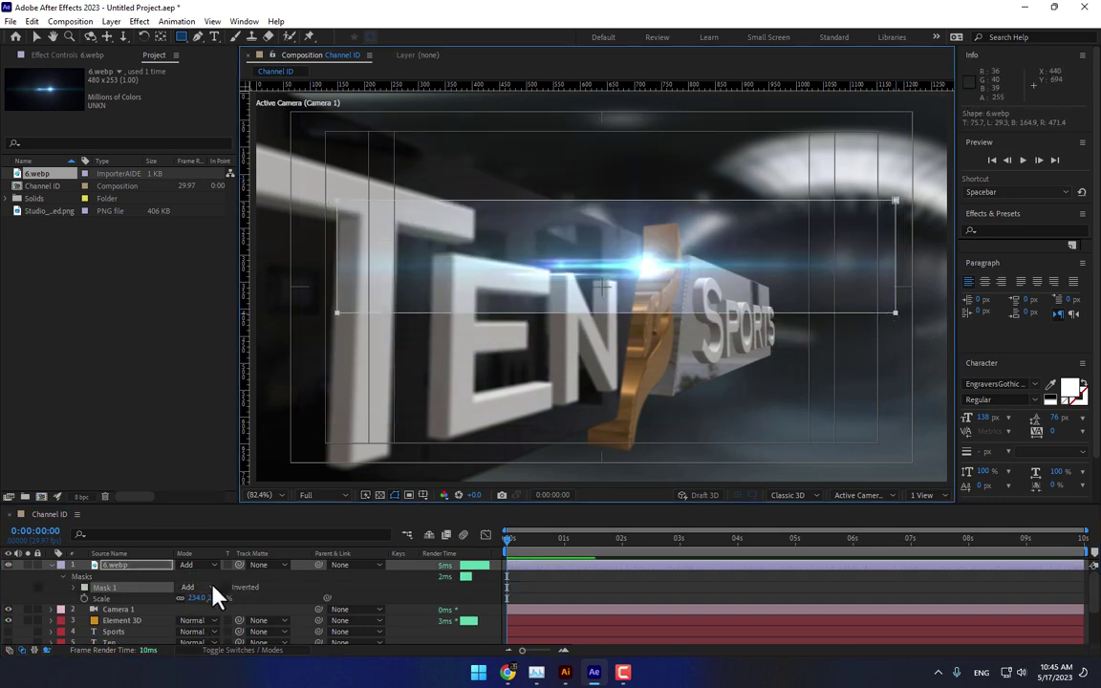
pyautogui.press('m')
pyautogui.press('m')
pyautogui.moveTo(209, 598)
pyautogui.mouseDown()
pyautogui.moveTo(286, 599)
pyautogui.moveTo(251, 599)
pyautogui.moveTo(266, 598)
pyautogui.mouseUp()
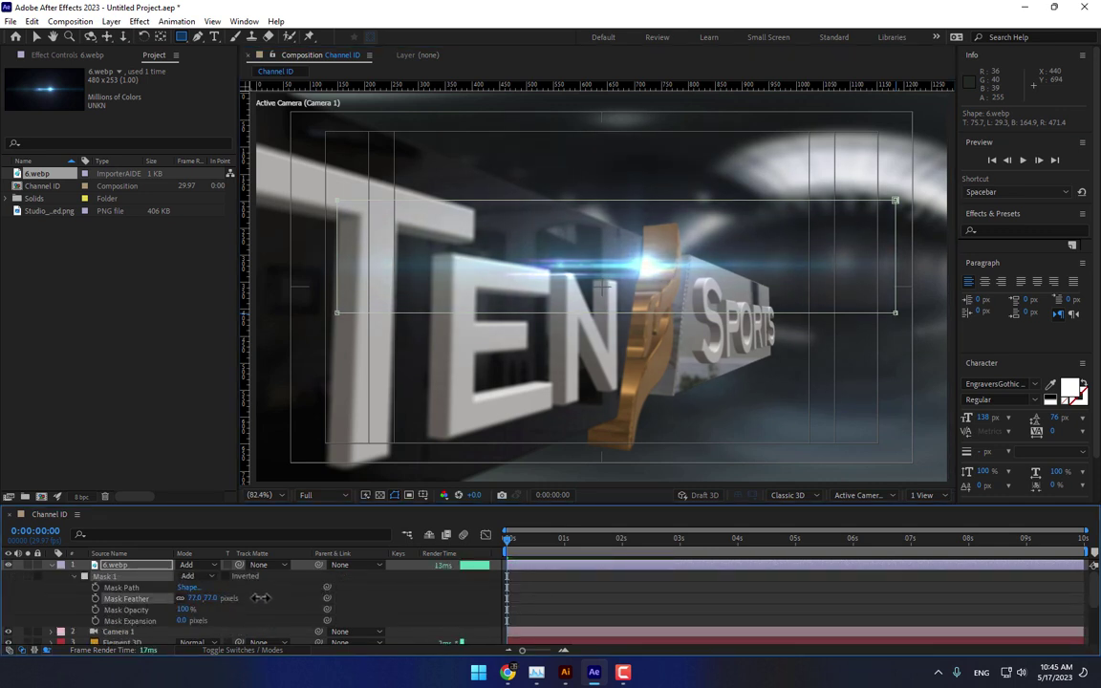
pyautogui.click(405, 615)
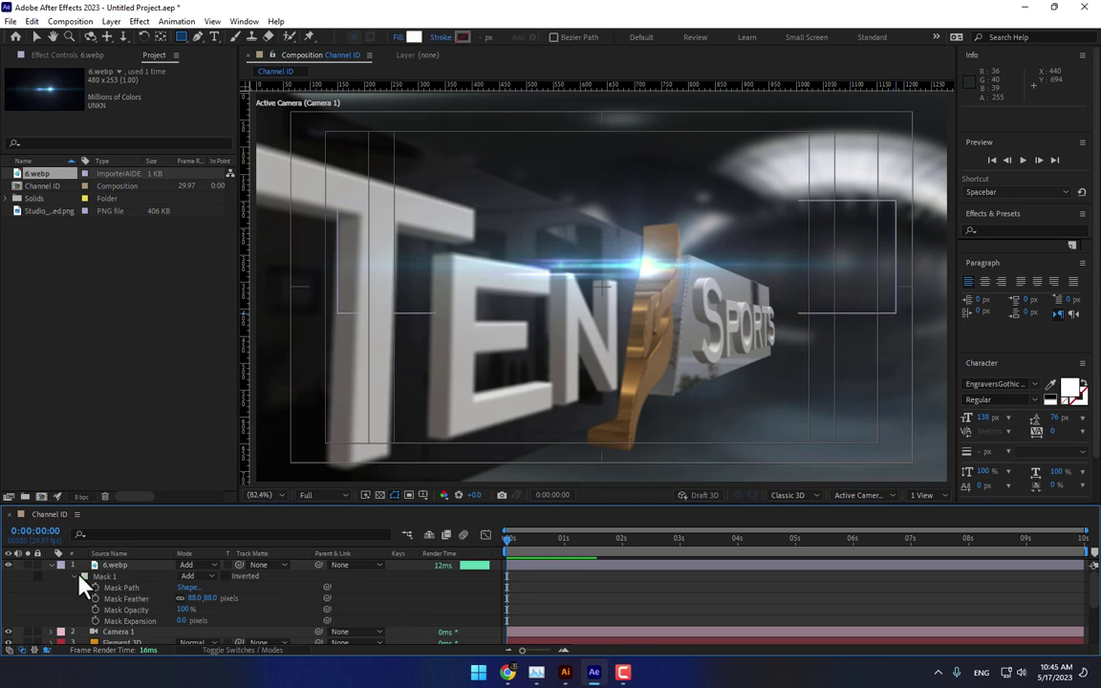
# Step: Move the masked 6.webp flare to the frame's lower edge, at about 406.7, 698.1
pyautogui.click(124, 565)
pyautogui.press('v')
pyautogui.press('v')
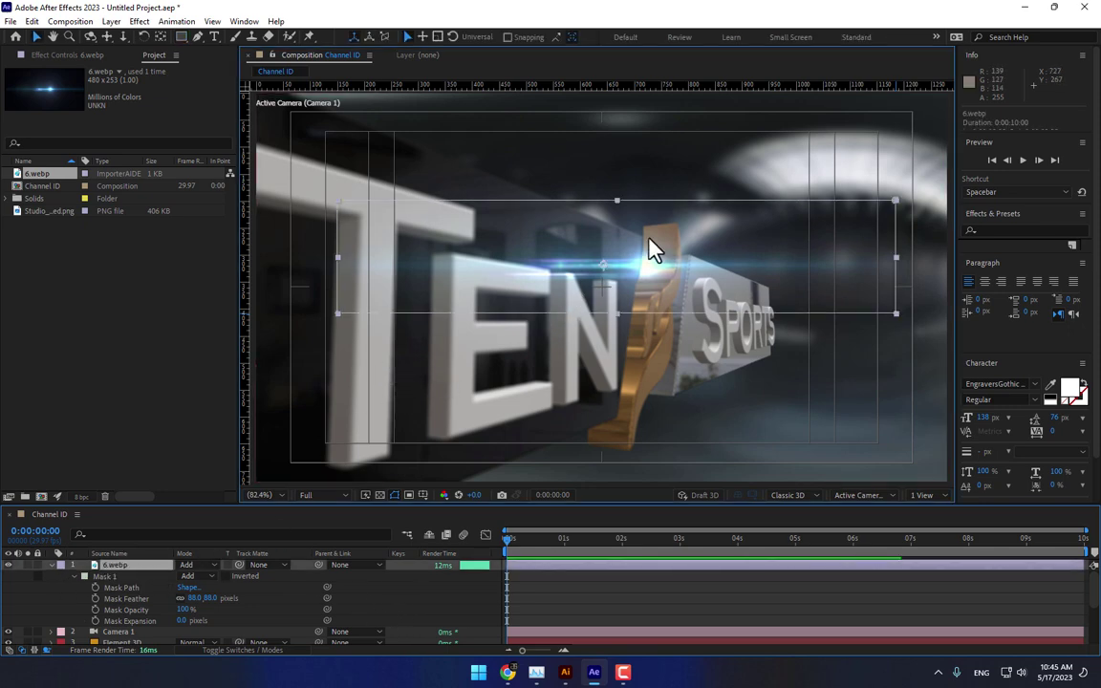
pyautogui.moveTo(676, 241); pyautogui.dragTo(533, 447)
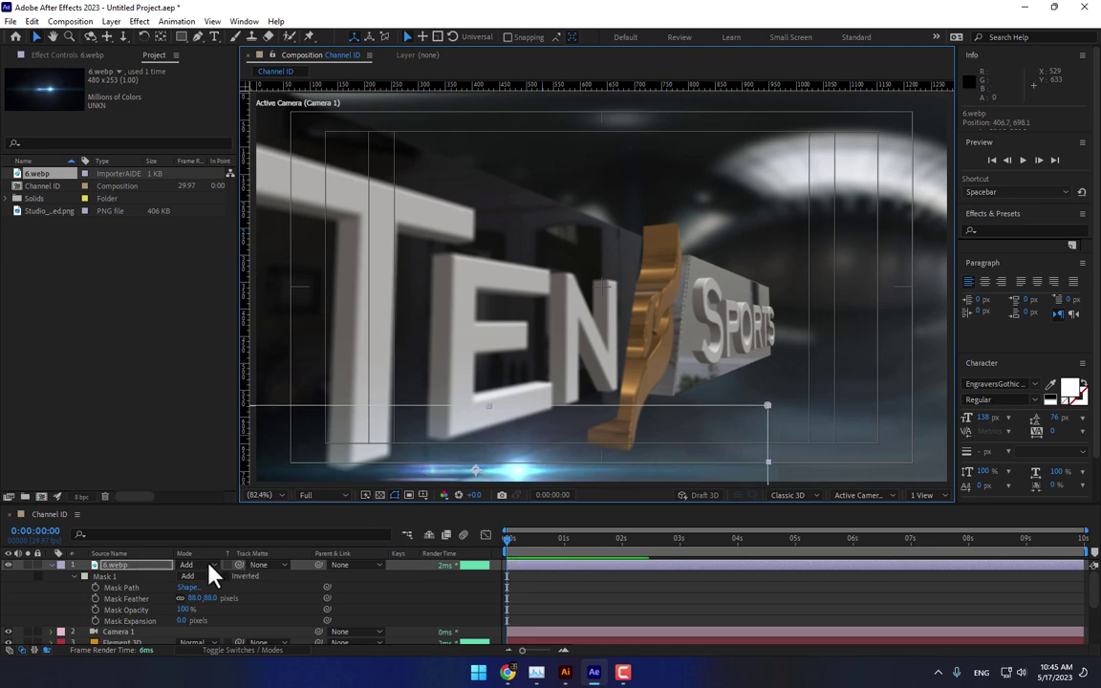
# Step: Turn off depth of field in Camera 1's settings
pyautogui.click(118, 632)
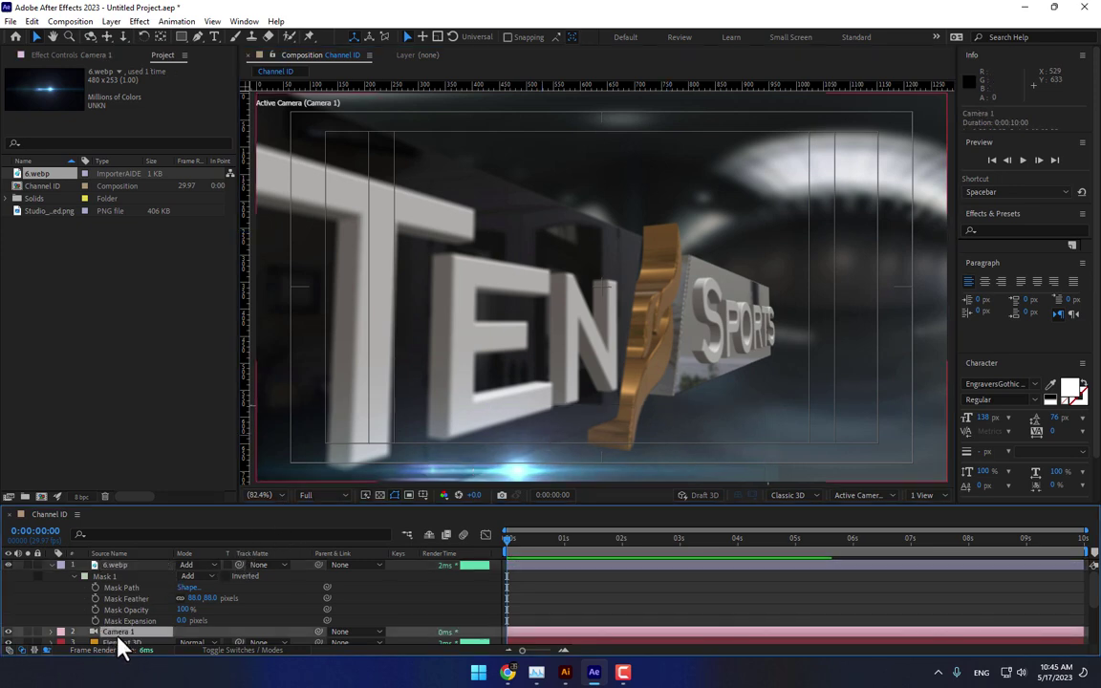
pyautogui.click(111, 21)
pyautogui.click(144, 49)
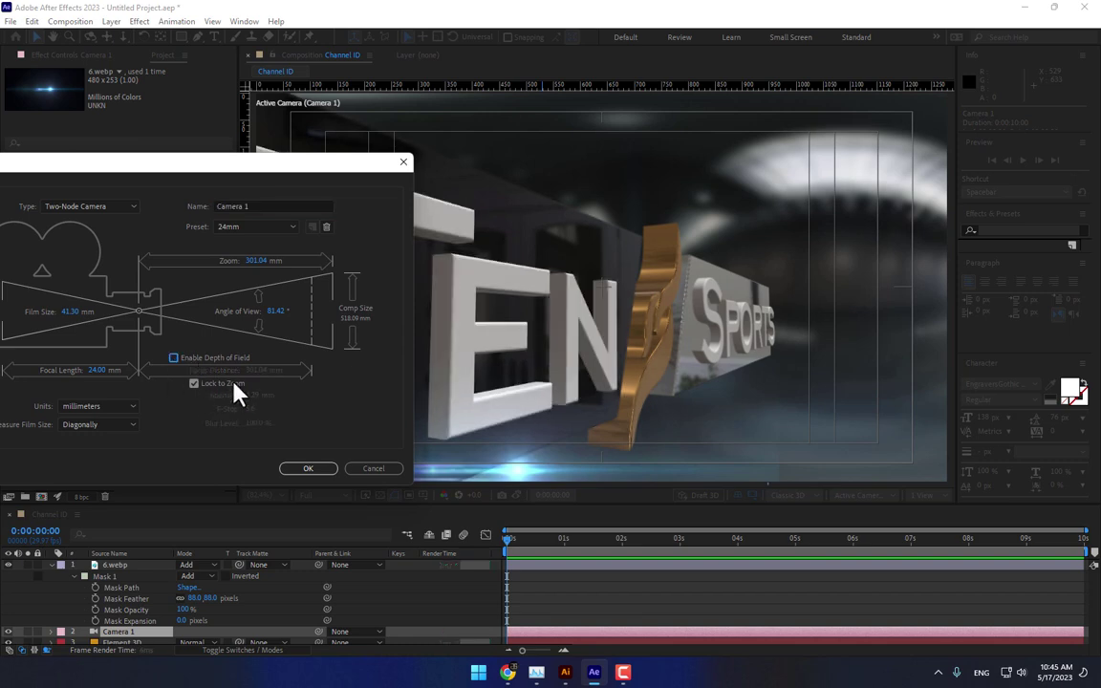
pyautogui.click(305, 468)
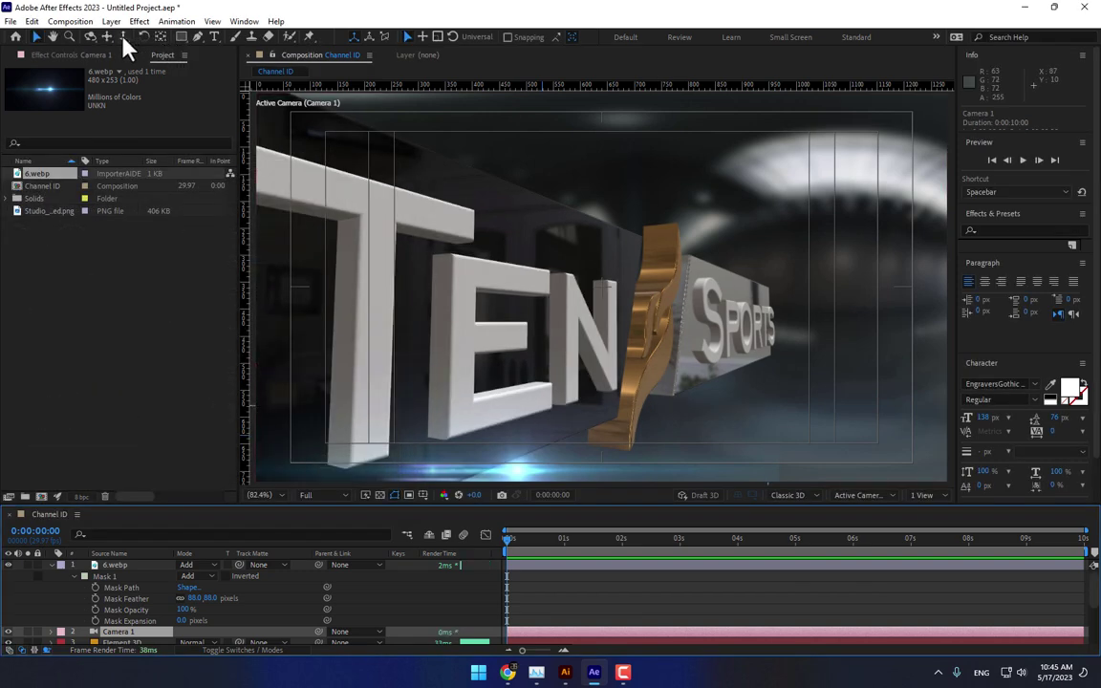
# Step: Collapse the 6.webp layer's properties and duplicate the Channel ID composition twice
pyautogui.click(107, 37)
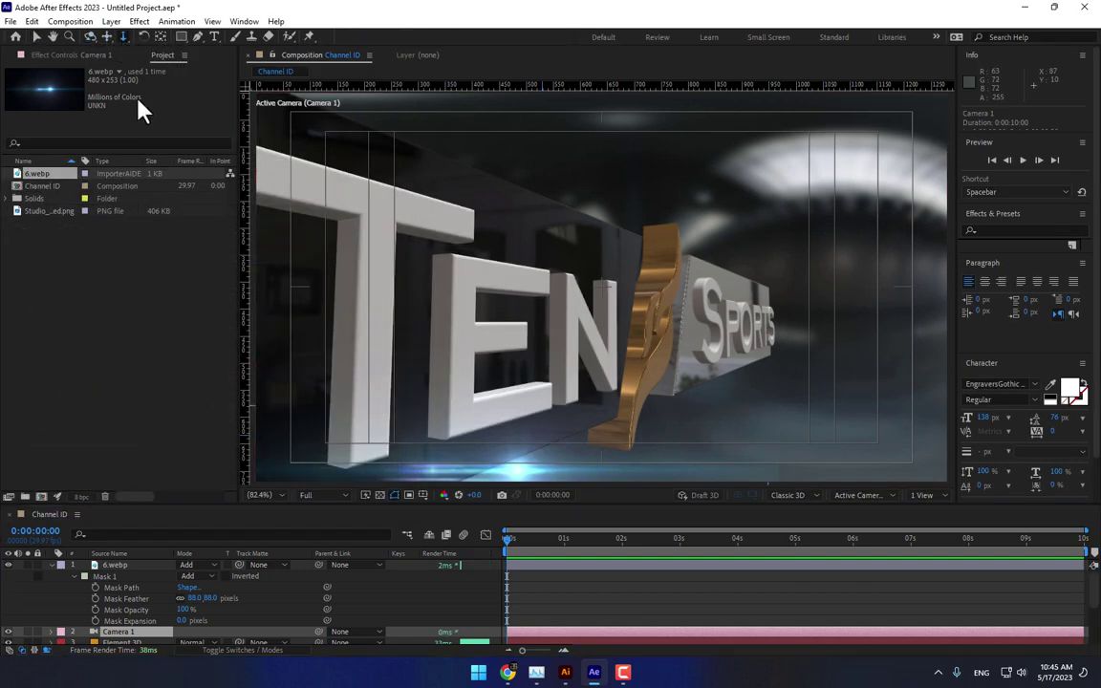
pyautogui.click(53, 565)
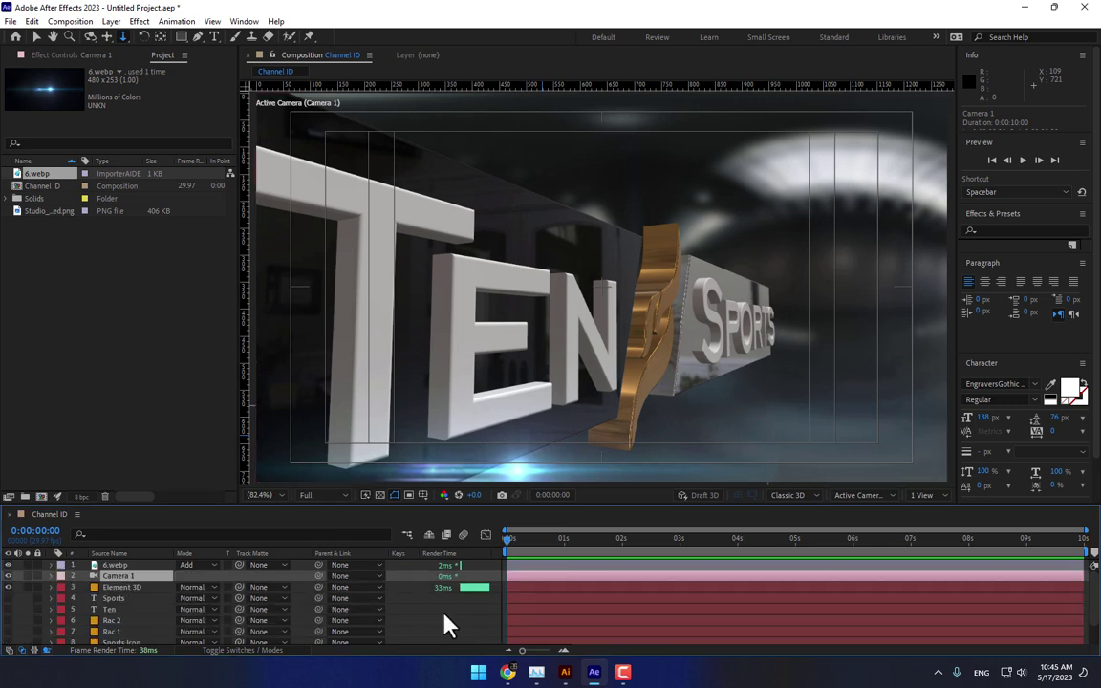
pyautogui.click(39, 187)
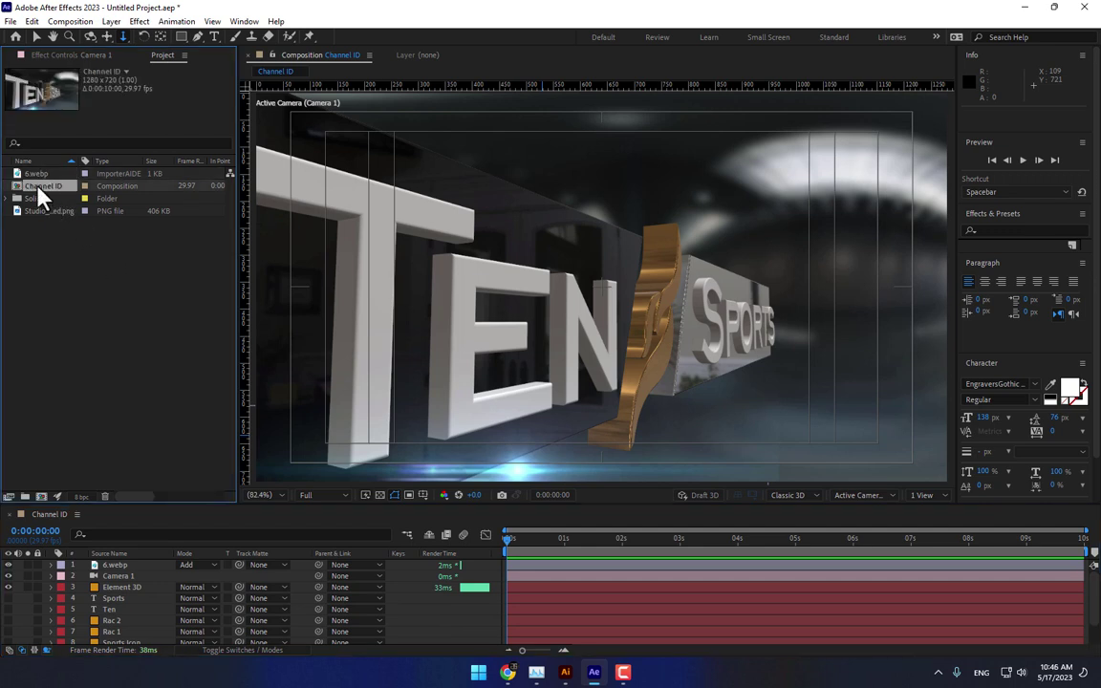
pyautogui.hotkey('ctrl', 'd')
pyautogui.hotkey('ctrl', 'd')
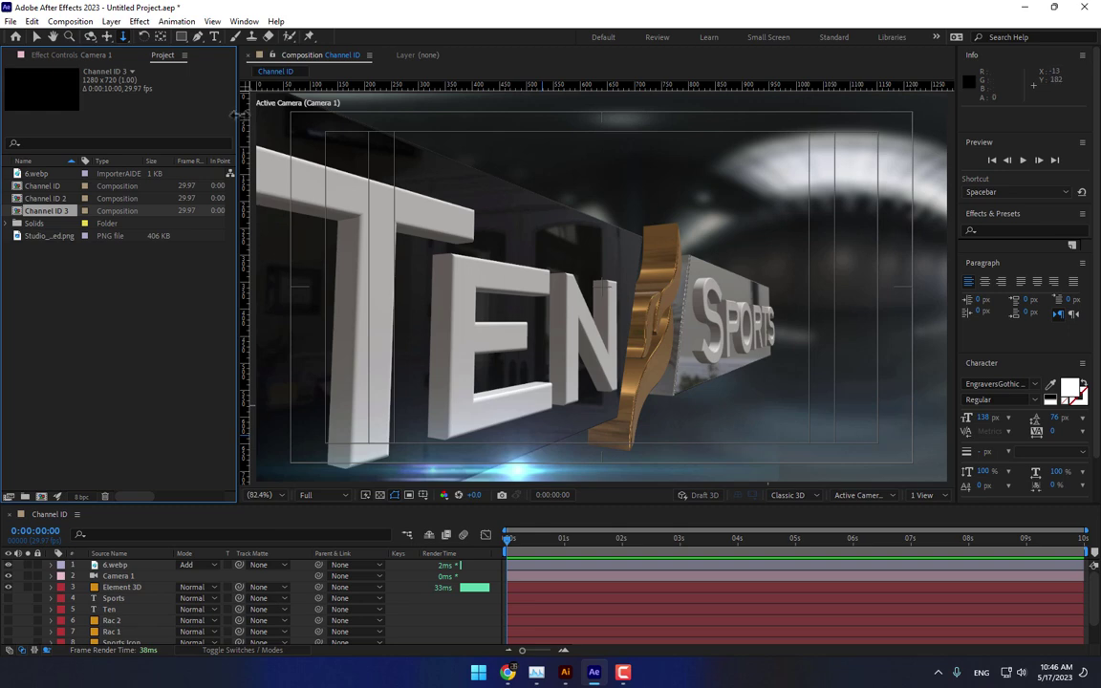
# Step: Dolly and pan Camera 1 close to the letter T, at about 257.5, 349.9, -79.9, and keyframe its position and rotation at 0 seconds
pyautogui.moveTo(325, 177); pyautogui.dragTo(327, 155)
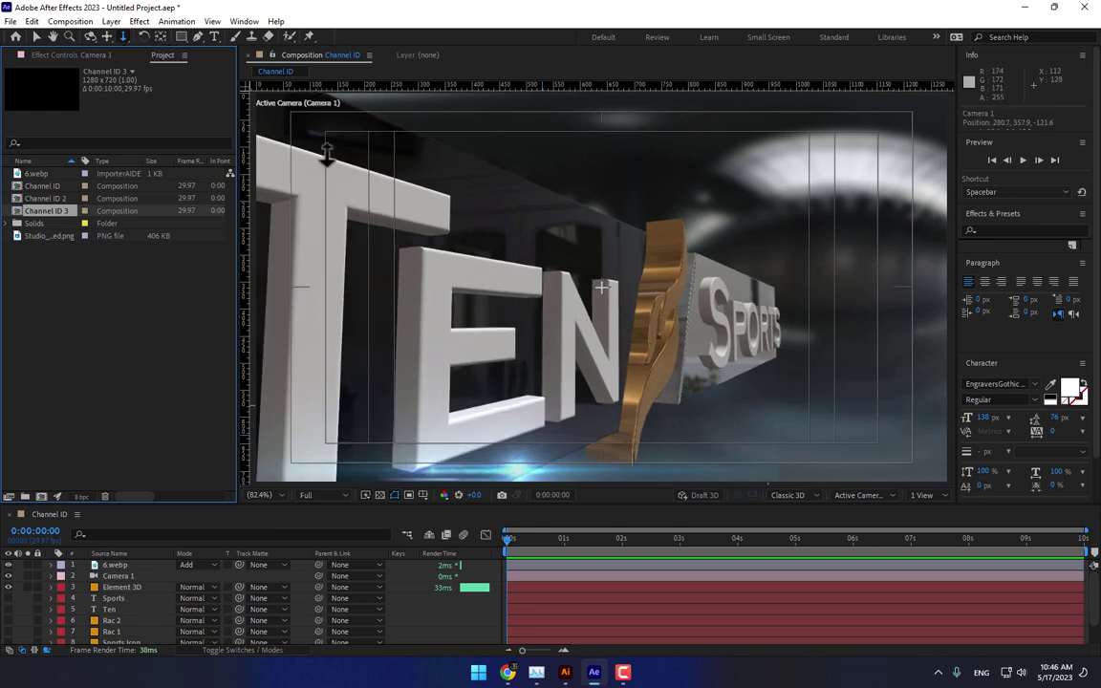
pyautogui.click(106, 36)
pyautogui.moveTo(413, 277); pyautogui.dragTo(519, 314)
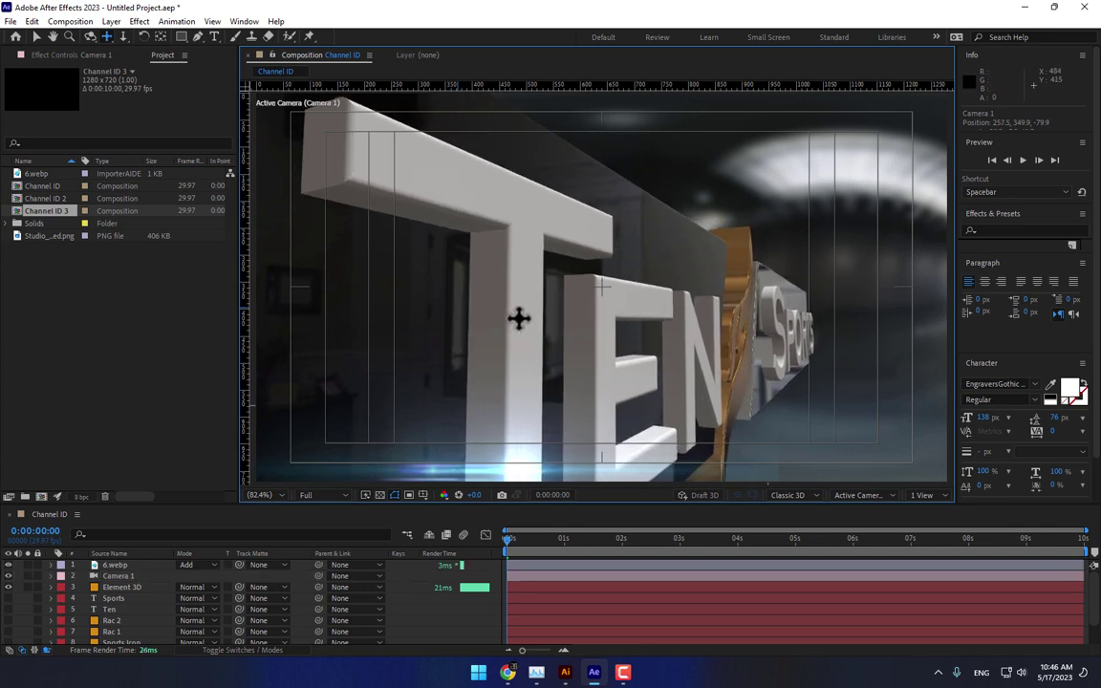
pyautogui.click(133, 579)
pyautogui.press('p')
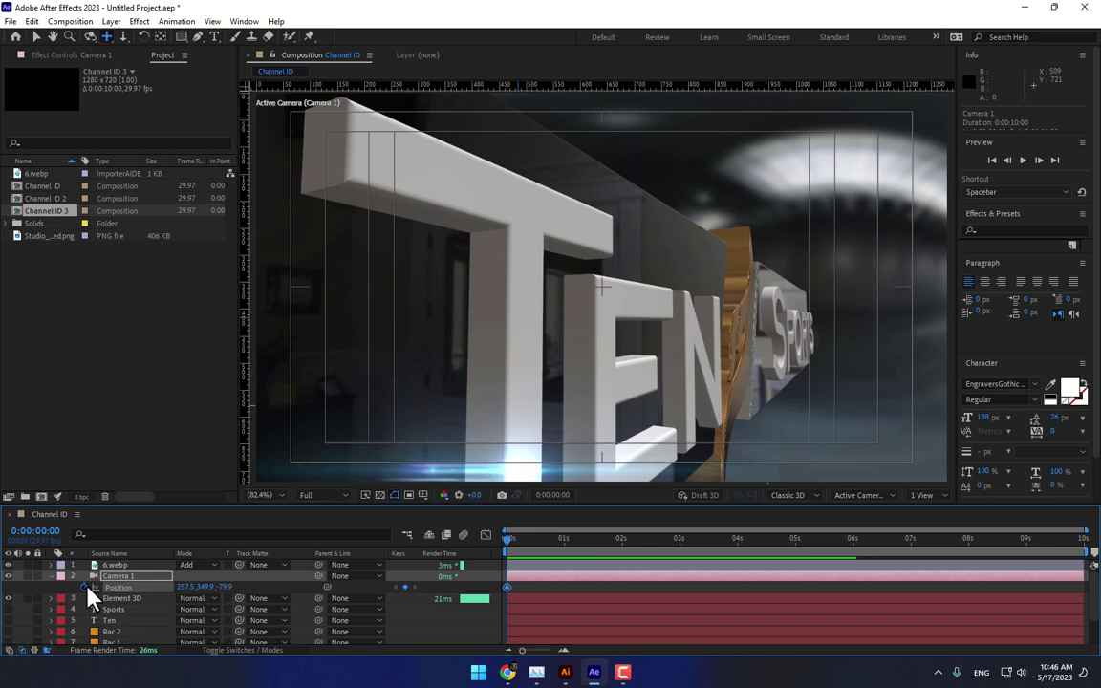
pyautogui.press('r')
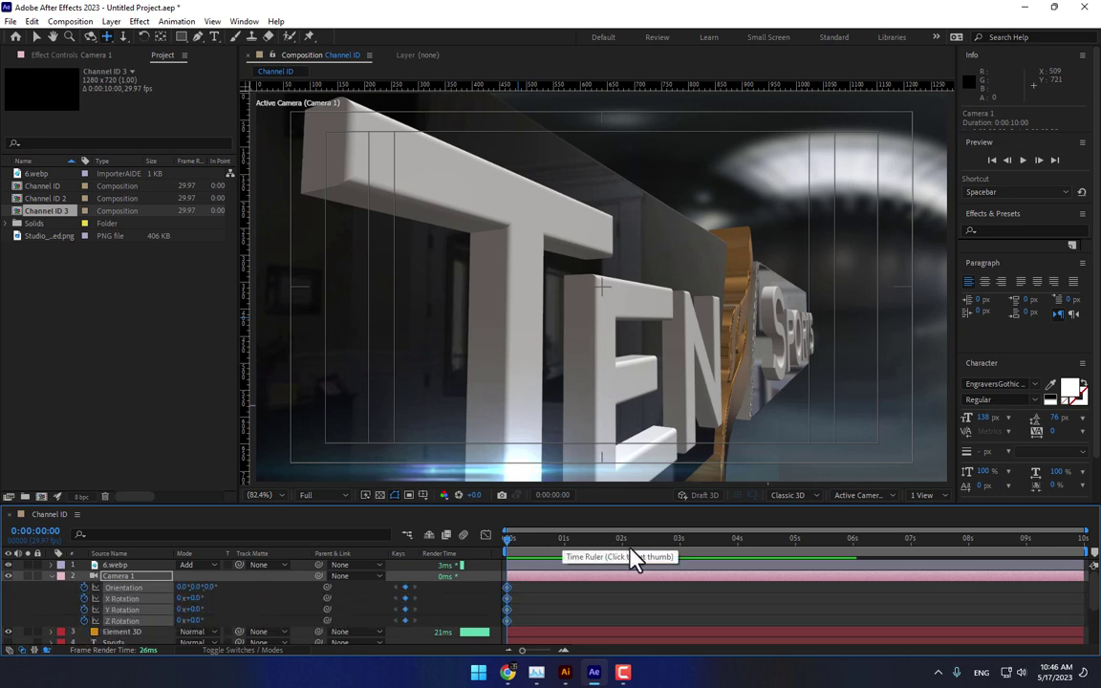
# Step: Animate Camera 1 from a raised view at about 257.0, 316.2, -72.2 at 0 seconds to a low view beneath the lettering at 3 seconds
pyautogui.click(682, 553)
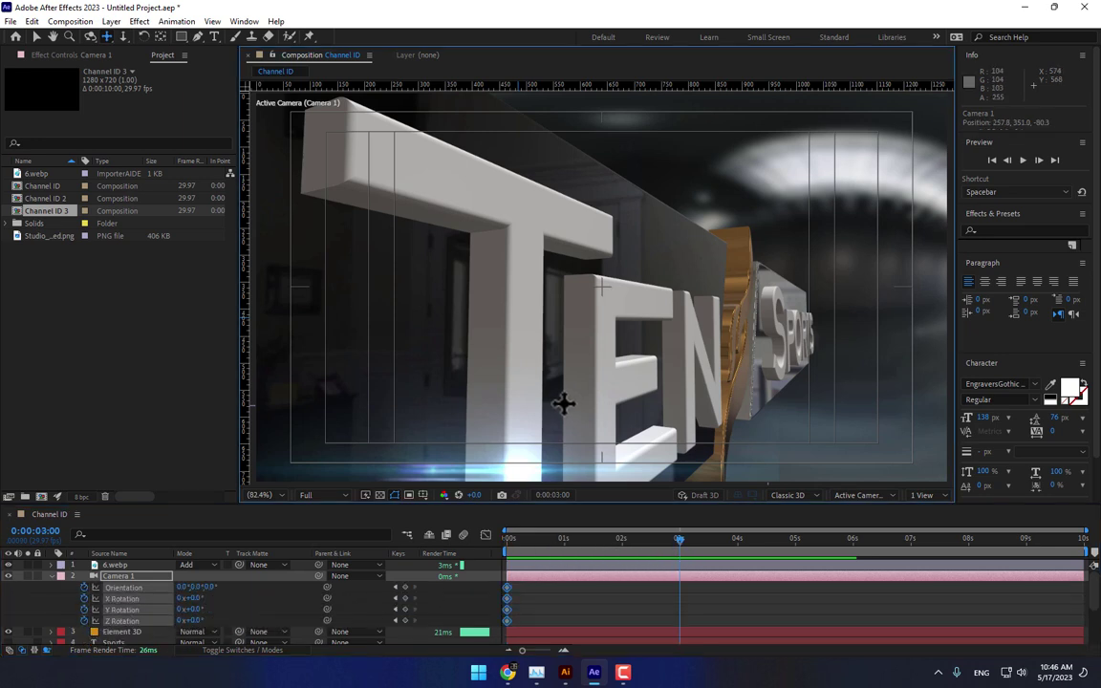
pyautogui.moveTo(565, 401); pyautogui.dragTo(572, 478)
pyautogui.press('Home')
pyautogui.moveTo(597, 314); pyautogui.dragTo(592, 442)
pyautogui.moveTo(511, 546); pyautogui.dragTo(680, 524)
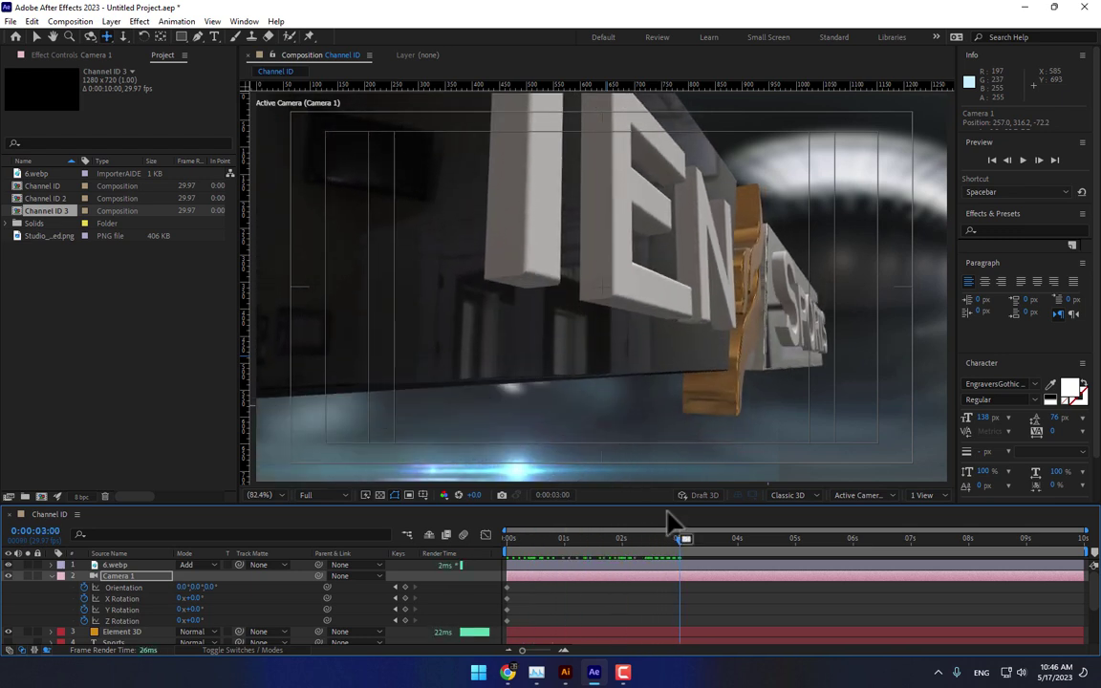
# Step: Scale the 6.webp flare to 321%, move it to about 0.0, 682.4 and keyframe its position at 0 seconds
pyautogui.click(122, 565)
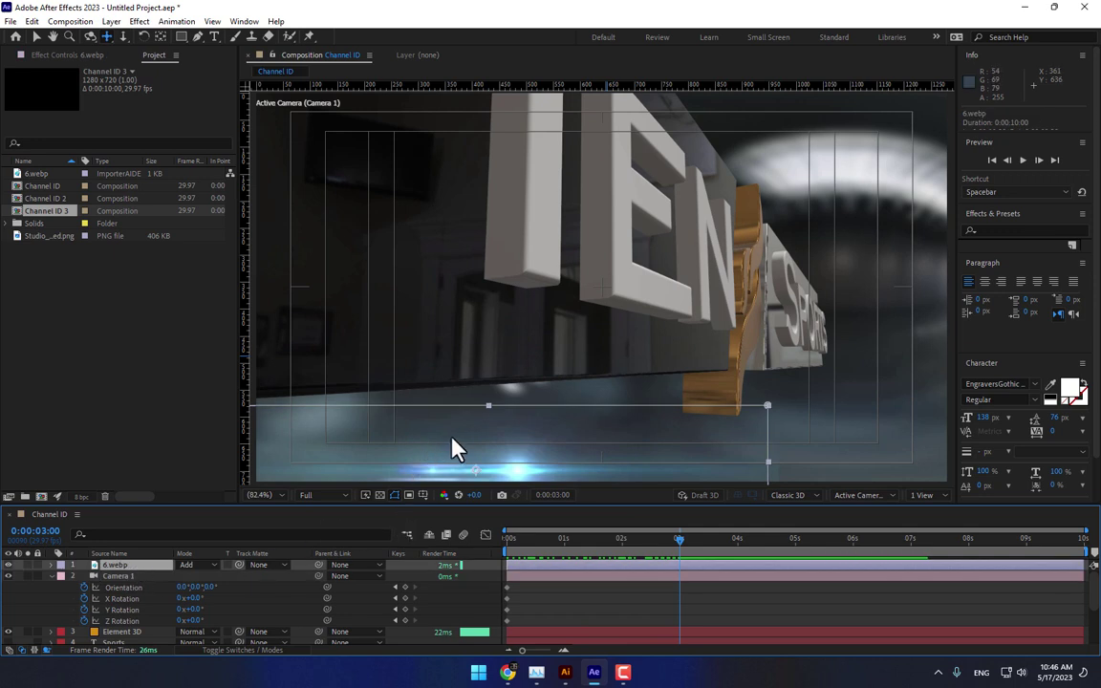
pyautogui.moveTo(444, 471); pyautogui.dragTo(439, 440)
pyautogui.press('p')
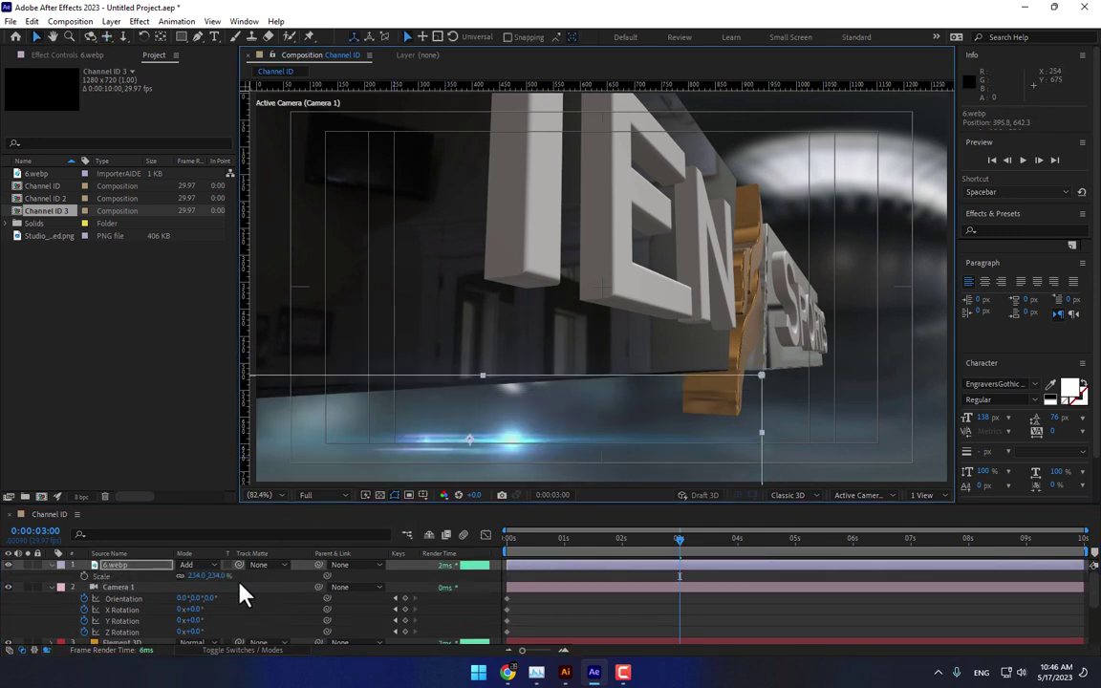
pyautogui.moveTo(226, 576); pyautogui.dragTo(309, 576)
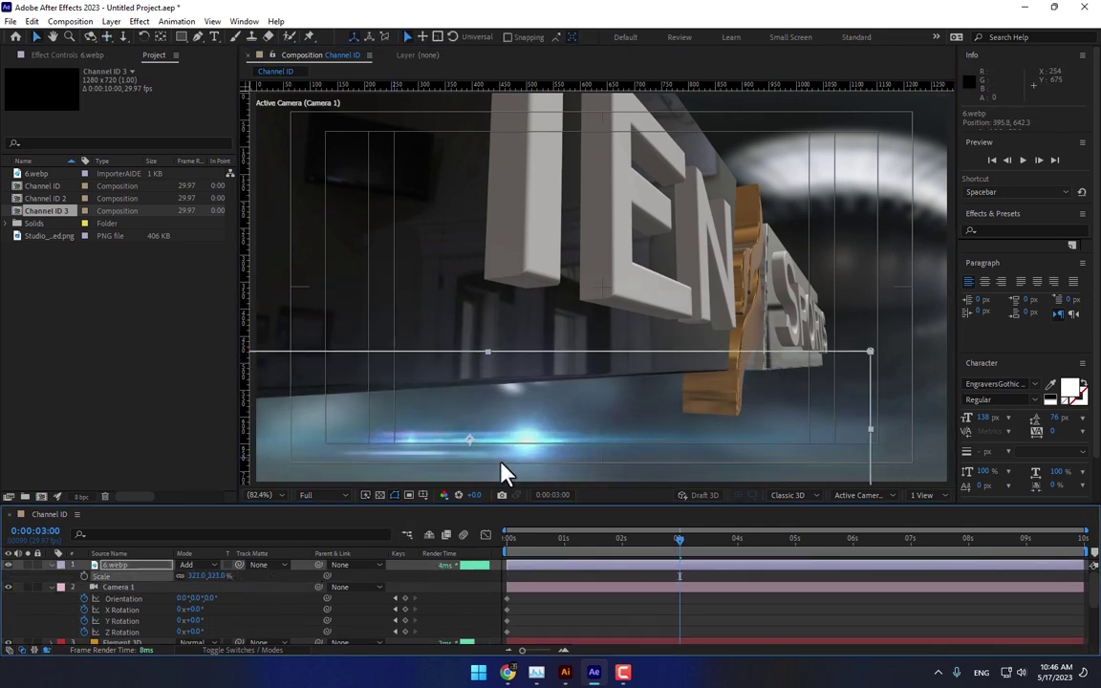
pyautogui.moveTo(504, 463); pyautogui.dragTo(342, 468)
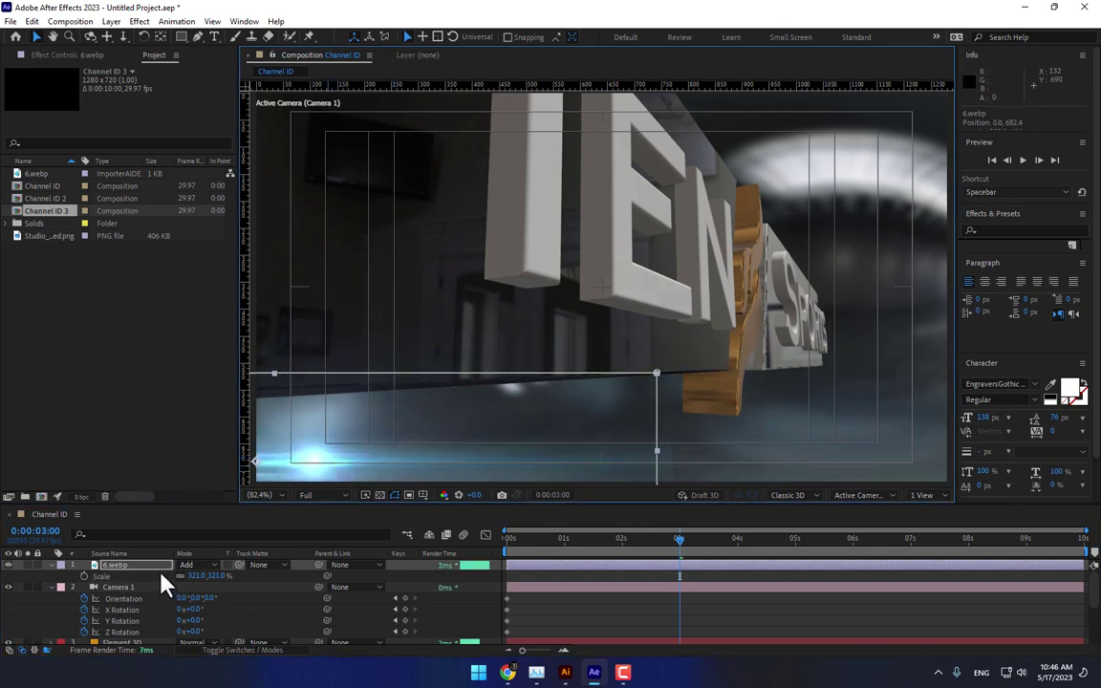
pyautogui.press('p')
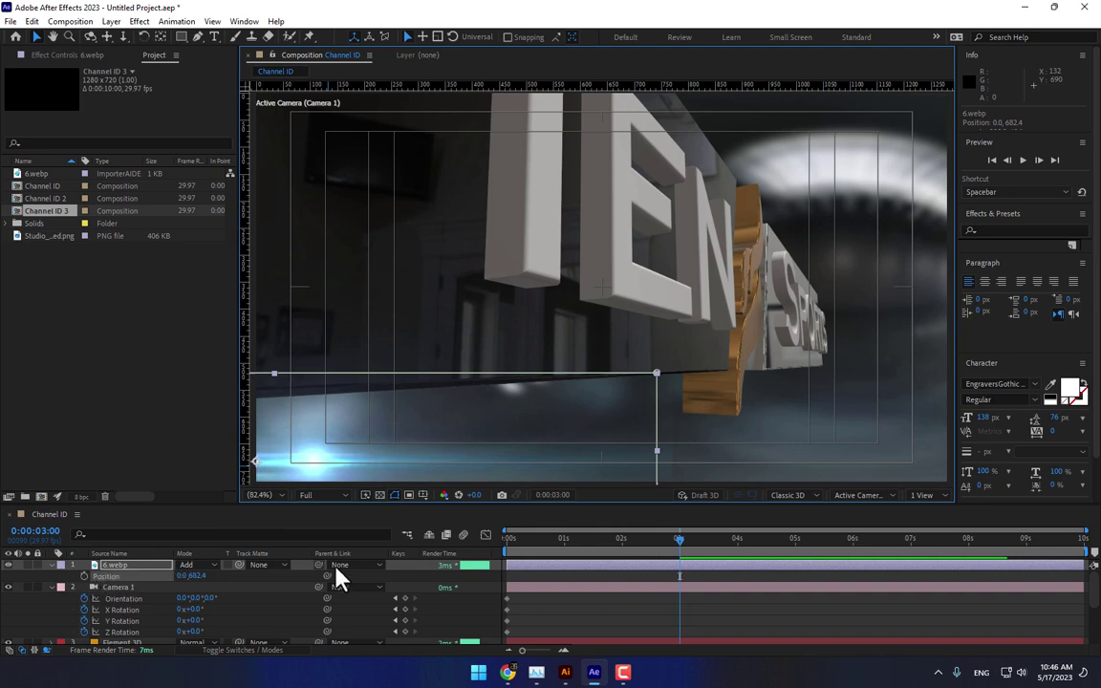
pyautogui.press('Home')
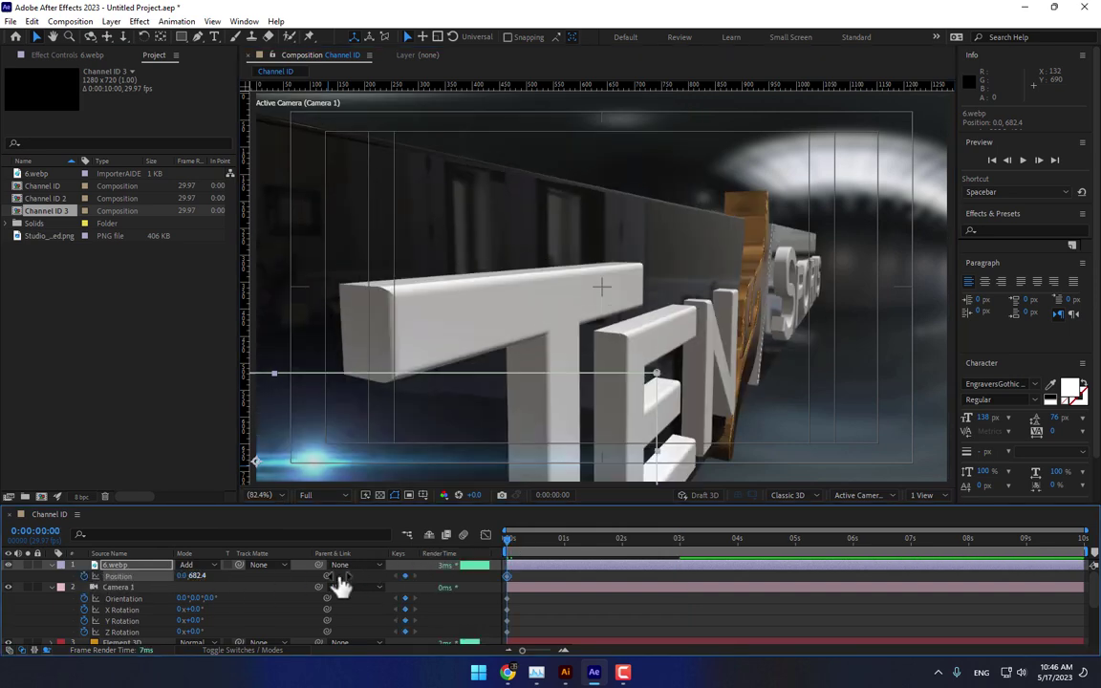
pyautogui.click(676, 540)
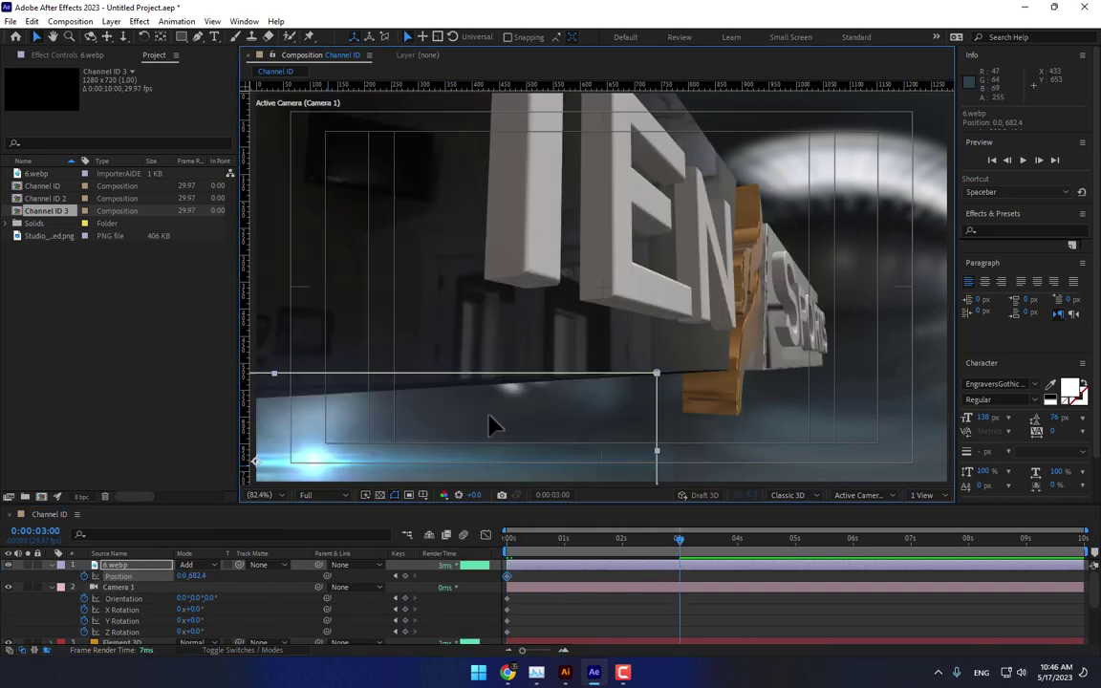
pyautogui.moveTo(491, 422); pyautogui.dragTo(492, 315)
pyautogui.hotkey('ctrl', 'z')
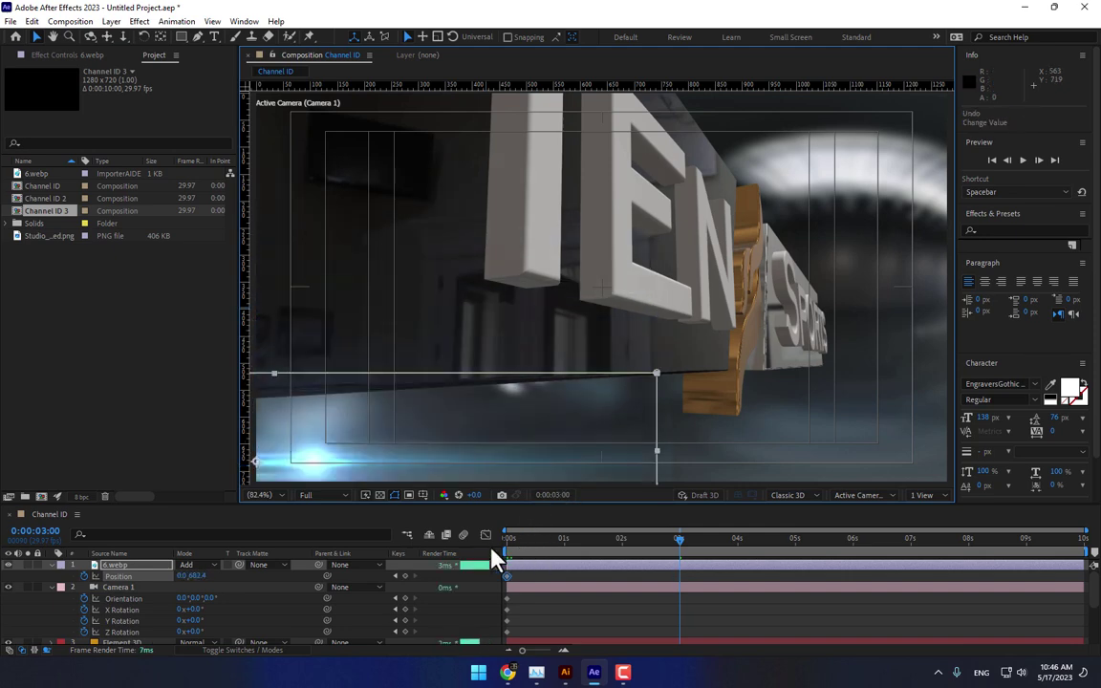
# Step: Animate the 6.webp position from about -60.7, 47.4 at 0 seconds to -72.8, 690.9 at 0:00:02:29, and enable its motion blur
pyautogui.press('Home')
pyautogui.moveTo(320, 408); pyautogui.dragTo(325, 114)
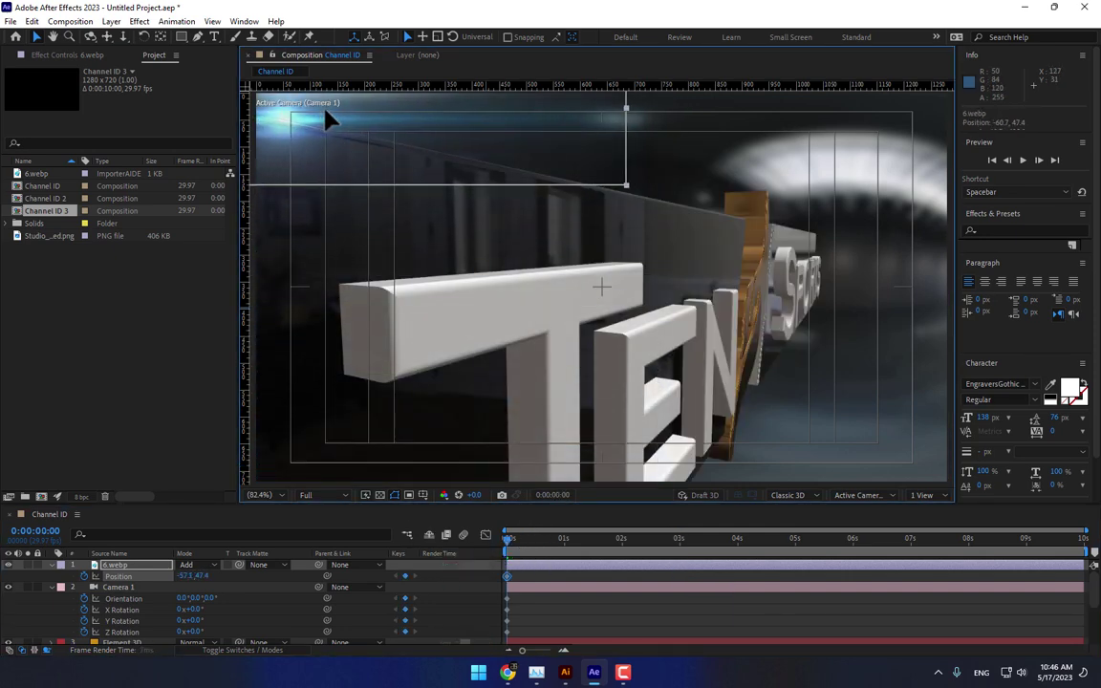
pyautogui.click(679, 540)
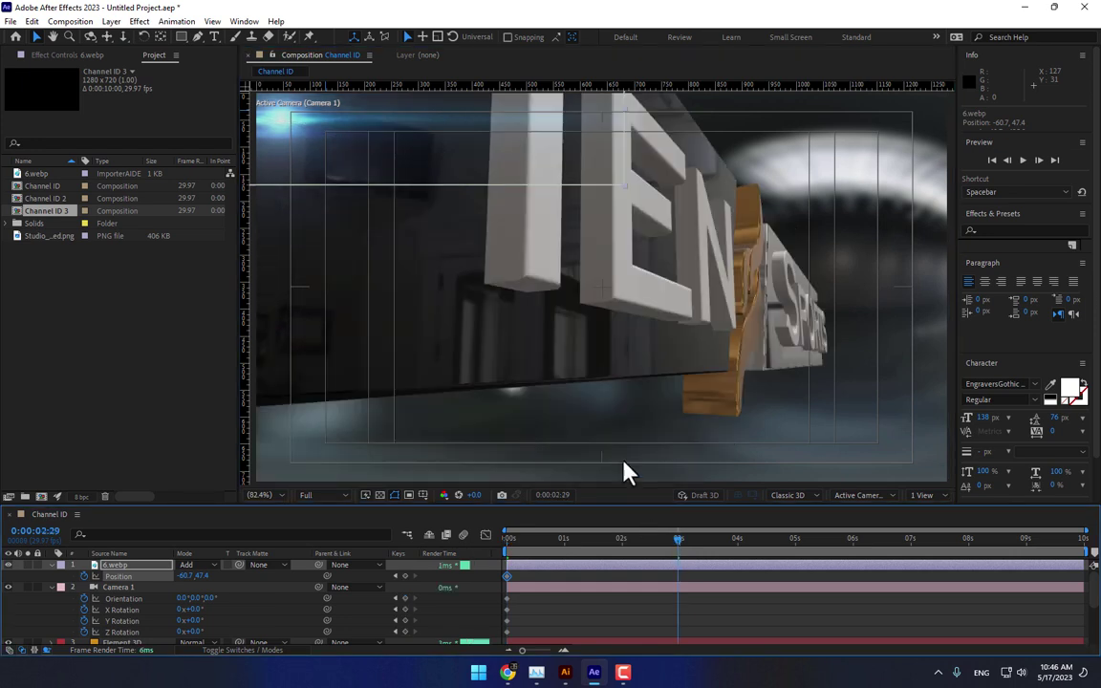
pyautogui.moveTo(382, 135); pyautogui.dragTo(375, 492)
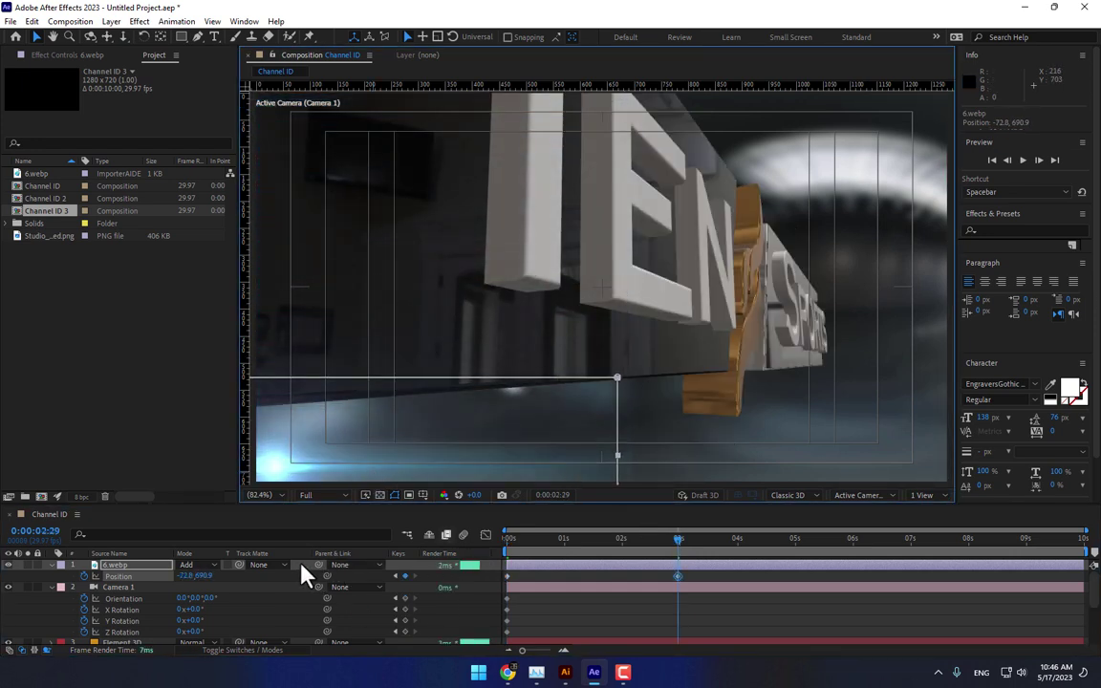
pyautogui.press('F4')
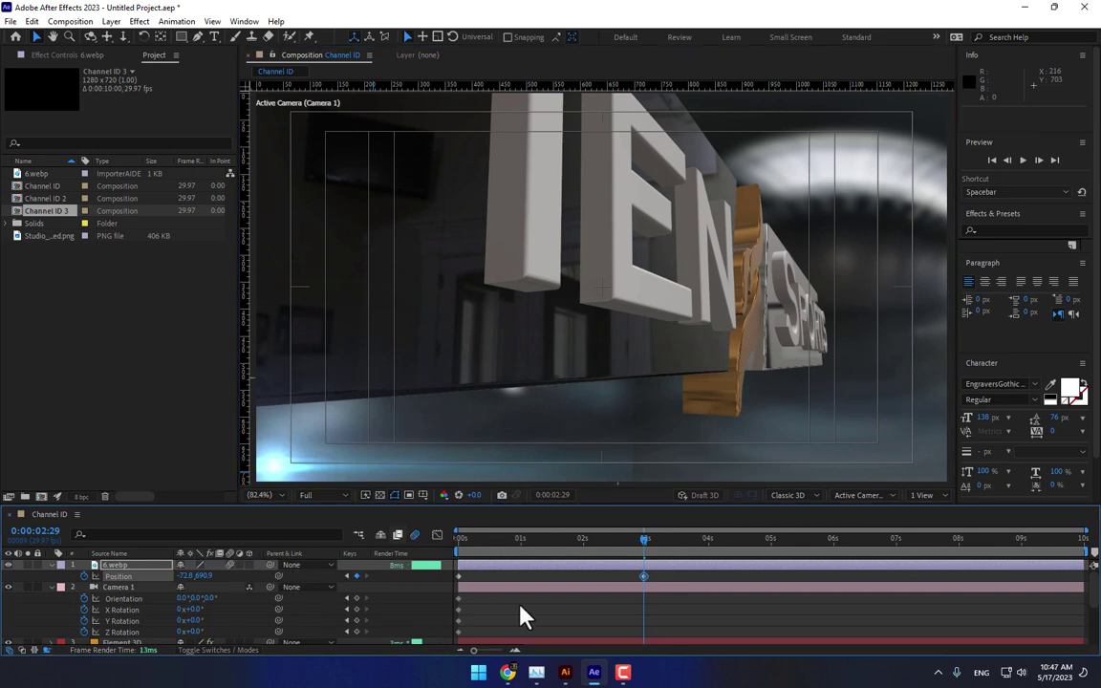
pyautogui.moveTo(453, 540); pyautogui.dragTo(585, 545)
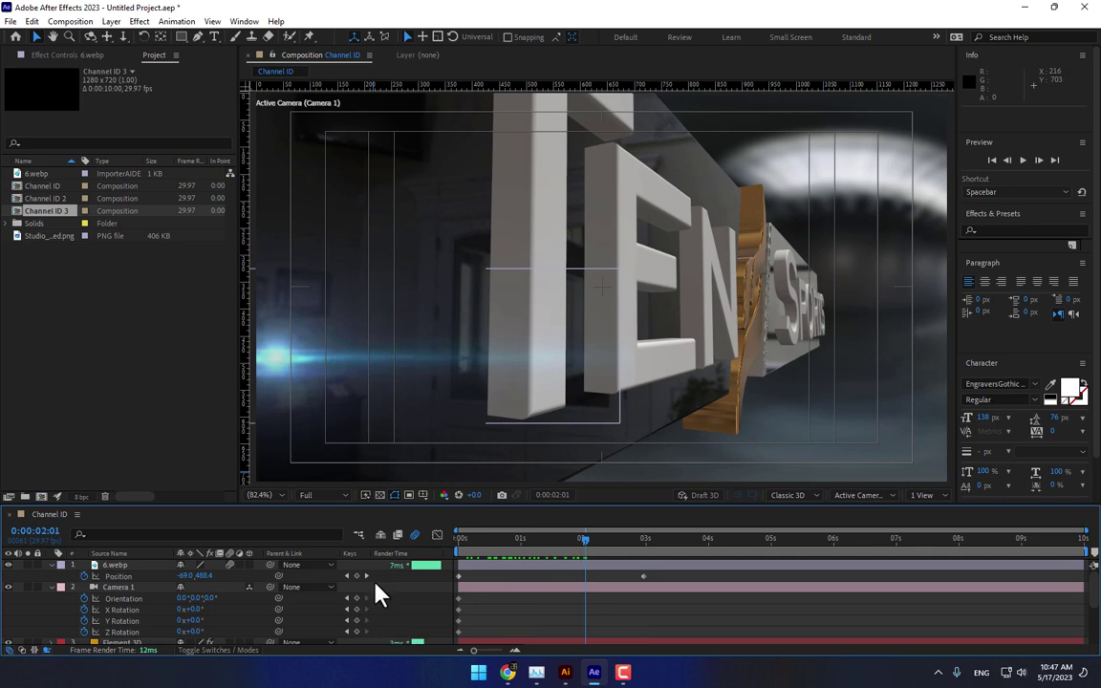
# Step: Enlarge the 6.webp flare to 541% and scrub the first 3 seconds to check its movement
pyautogui.click(143, 569)
pyautogui.press('s')
pyautogui.moveTo(201, 576)
pyautogui.mouseDown()
pyautogui.moveTo(392, 565)
pyautogui.moveTo(379, 565)
pyautogui.mouseUp()
pyautogui.click(461, 542)
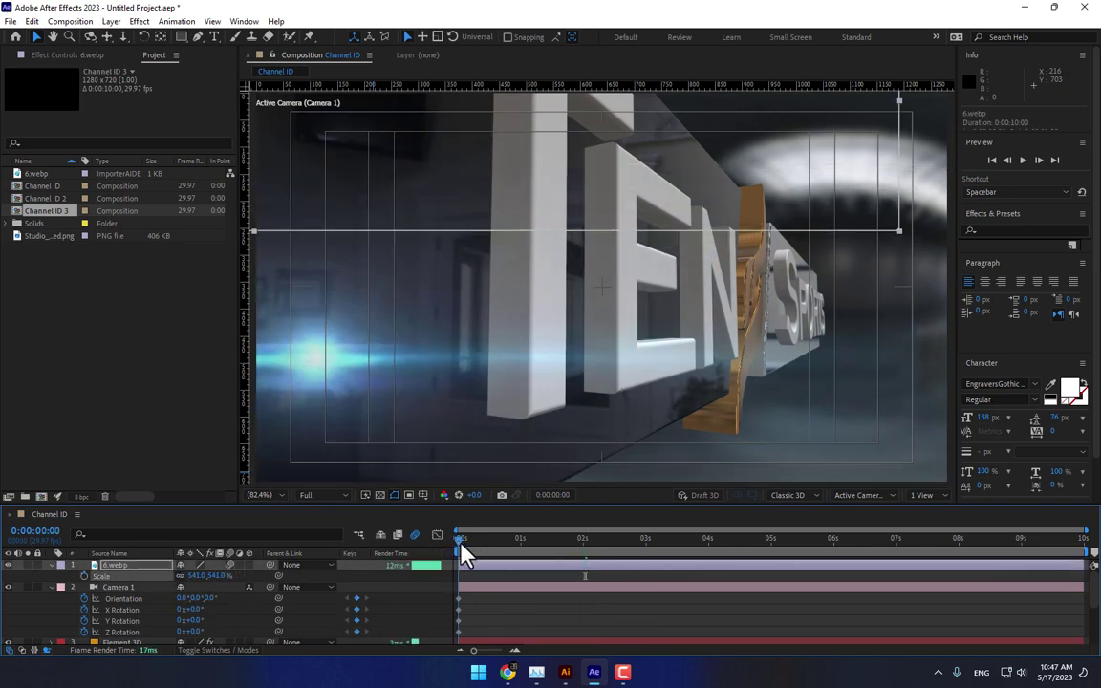
pyautogui.moveTo(462, 553); pyautogui.dragTo(647, 548)
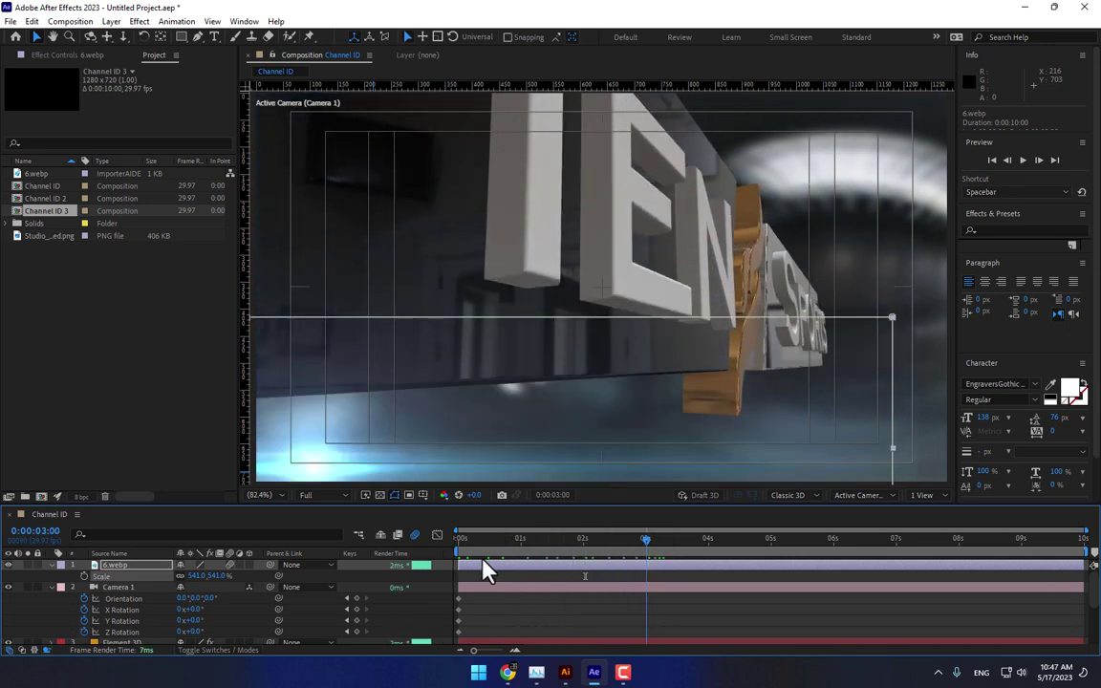
# Step: Keyframe the 6.webp scale at 541% at 0 seconds and shrink it at 3 seconds, then scrub through the animation
pyautogui.press('Home')
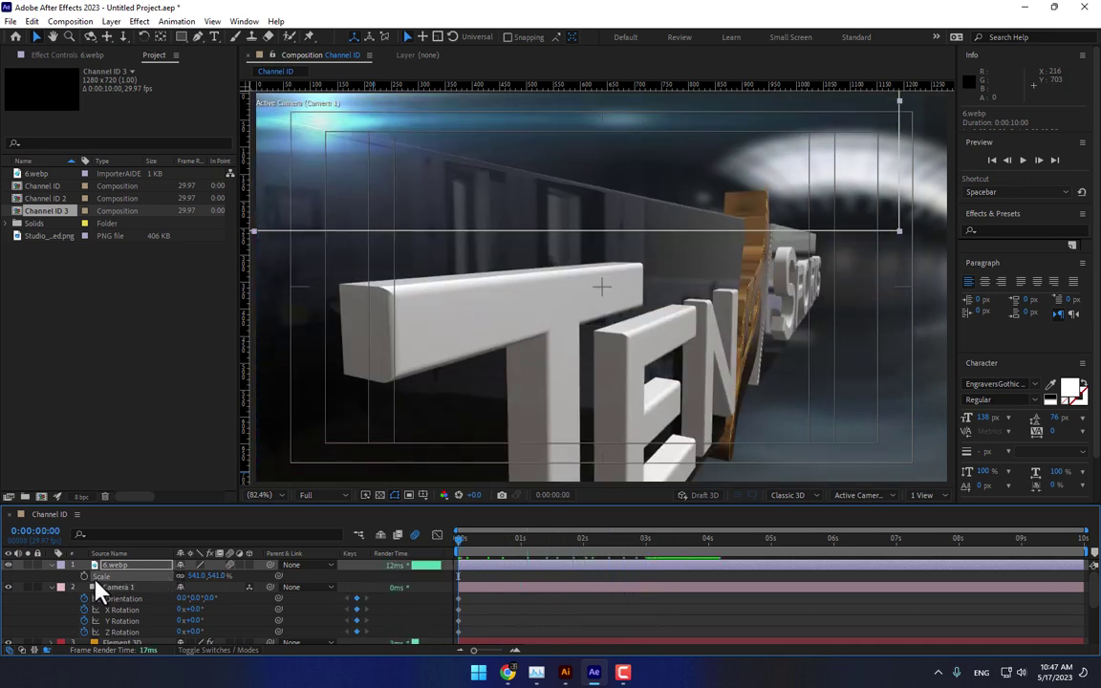
pyautogui.click(84, 577)
pyautogui.click(647, 541)
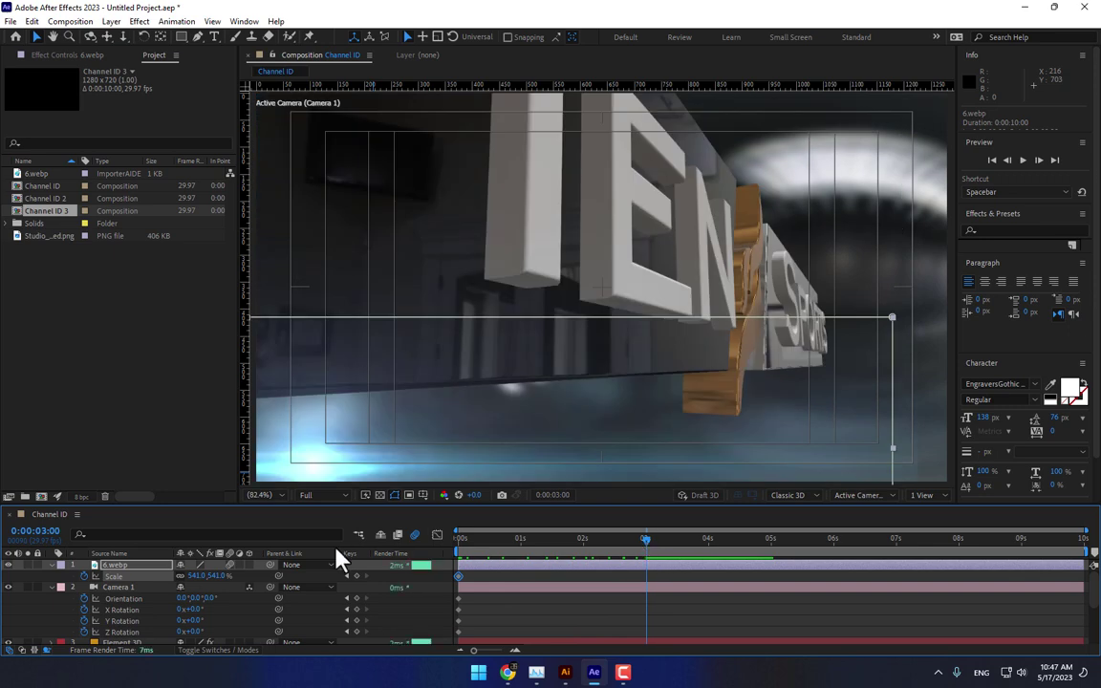
pyautogui.moveTo(196, 577); pyautogui.dragTo(83, 578)
pyautogui.moveTo(535, 548); pyautogui.dragTo(585, 552)
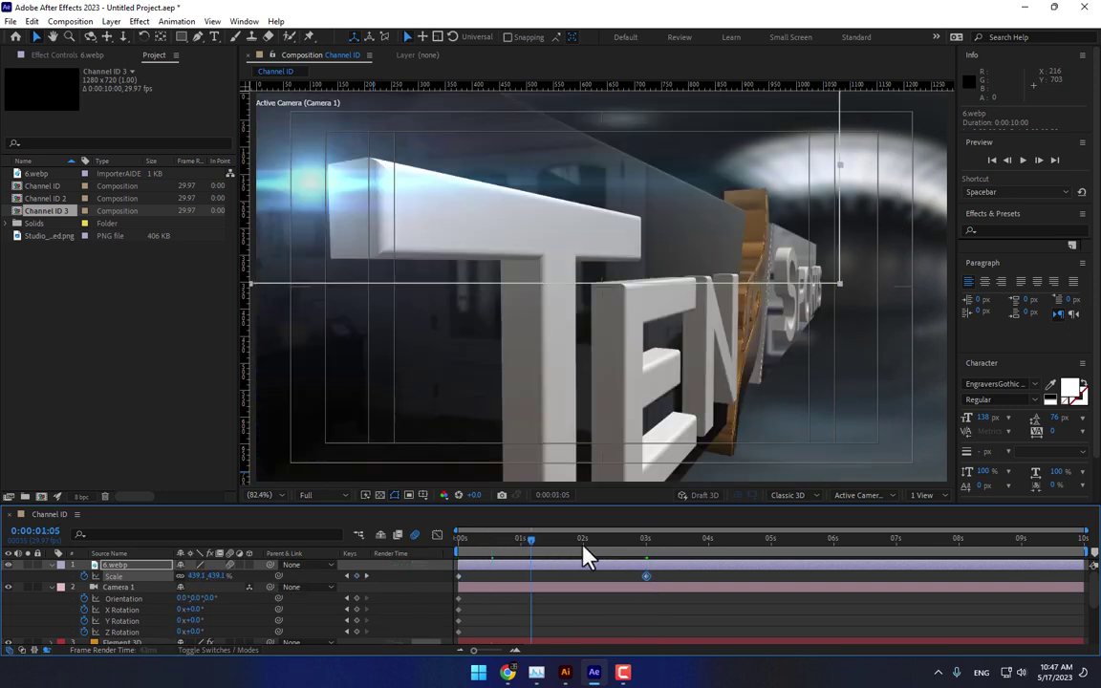
# Step: Open the Channel ID 2 composition and orbit and dolly Camera 1 into a close-up of the gold icon, at about 672.6, 355.0, -111.8
pyautogui.click(43, 198)
pyautogui.doubleClick(43, 198)
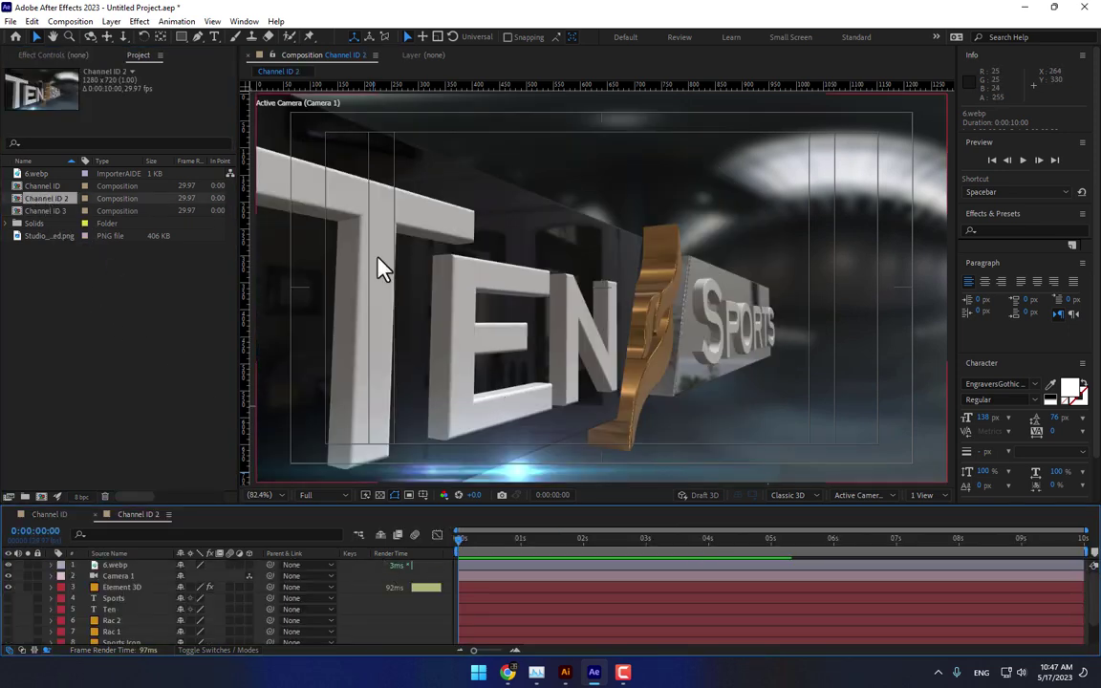
pyautogui.click(89, 36)
pyautogui.moveTo(579, 246); pyautogui.dragTo(471, 251)
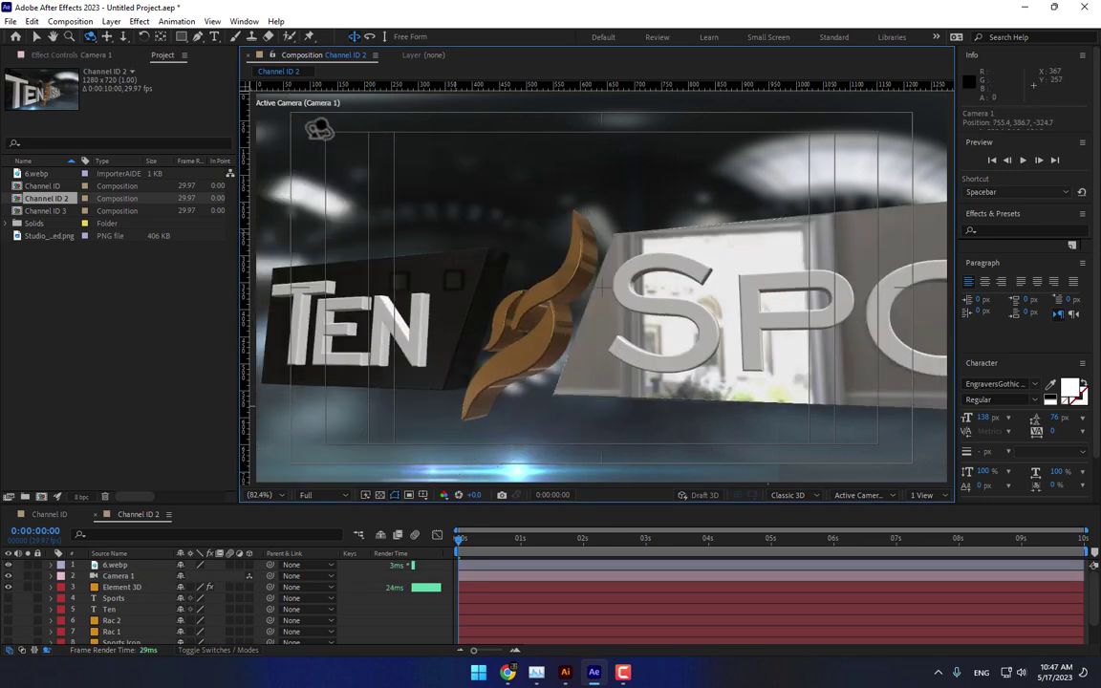
pyautogui.click(101, 36)
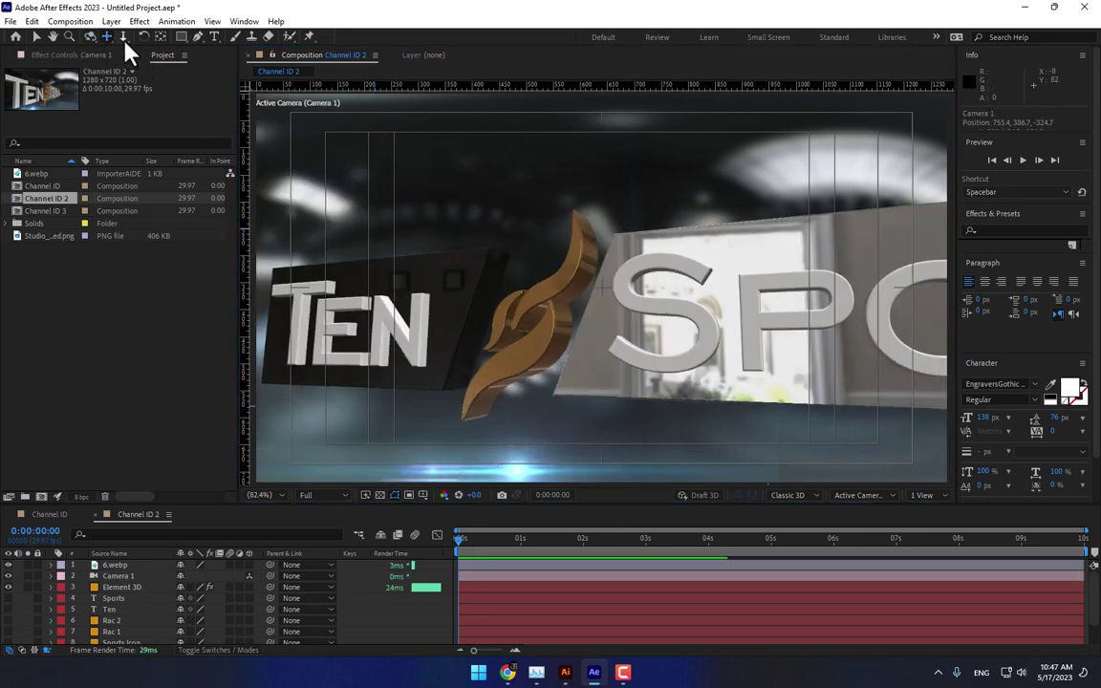
pyautogui.click(123, 37)
pyautogui.moveTo(529, 327); pyautogui.dragTo(565, 205)
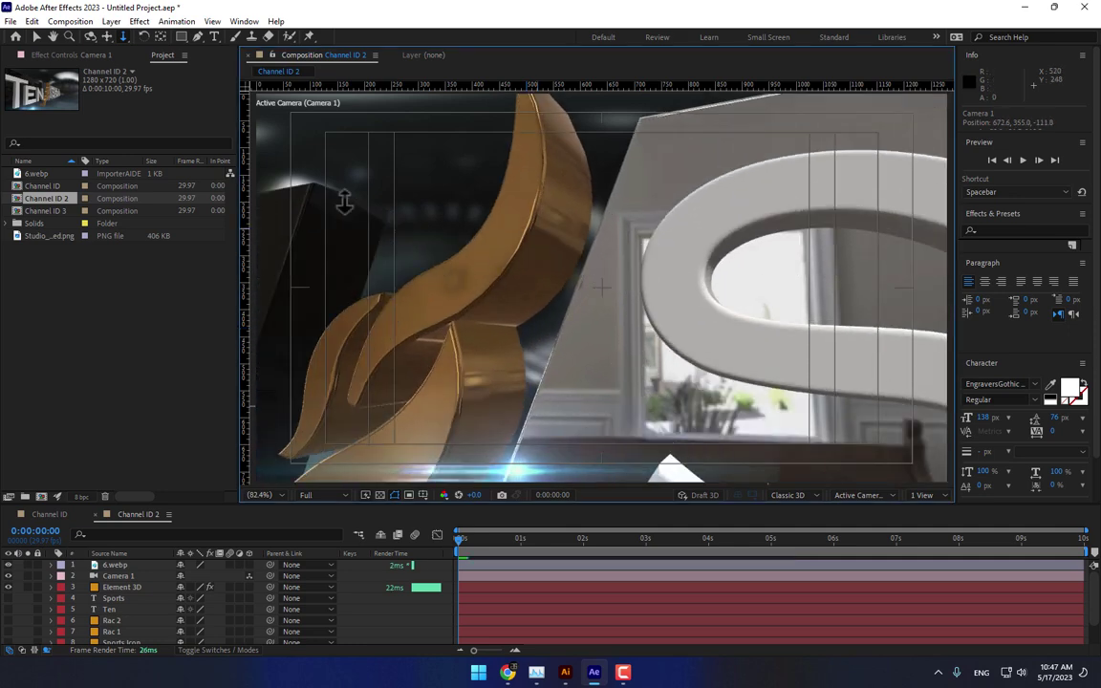
# Step: Orbit and pan Camera 1 to frame the gold icon beside the letter N, at about 504.1, 383.6, -133.6
pyautogui.click(89, 37)
pyautogui.moveTo(442, 250)
pyautogui.mouseDown()
pyautogui.moveTo(472, 258)
pyautogui.moveTo(457, 256)
pyautogui.mouseUp()
pyautogui.click(107, 36)
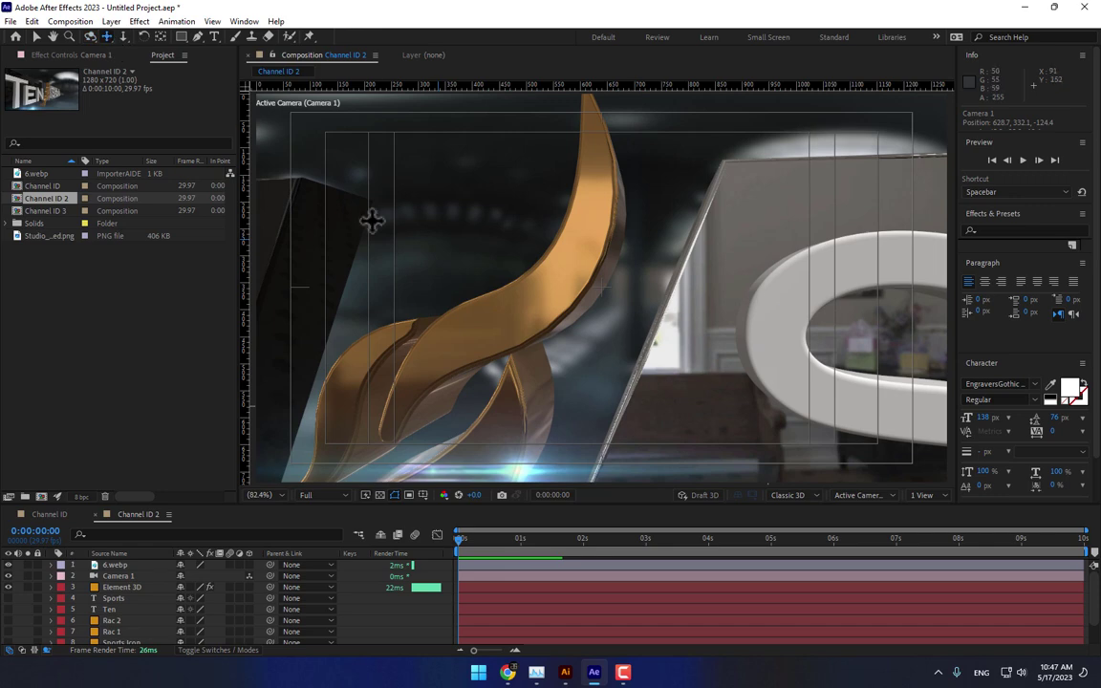
pyautogui.moveTo(566, 284); pyautogui.dragTo(560, 238)
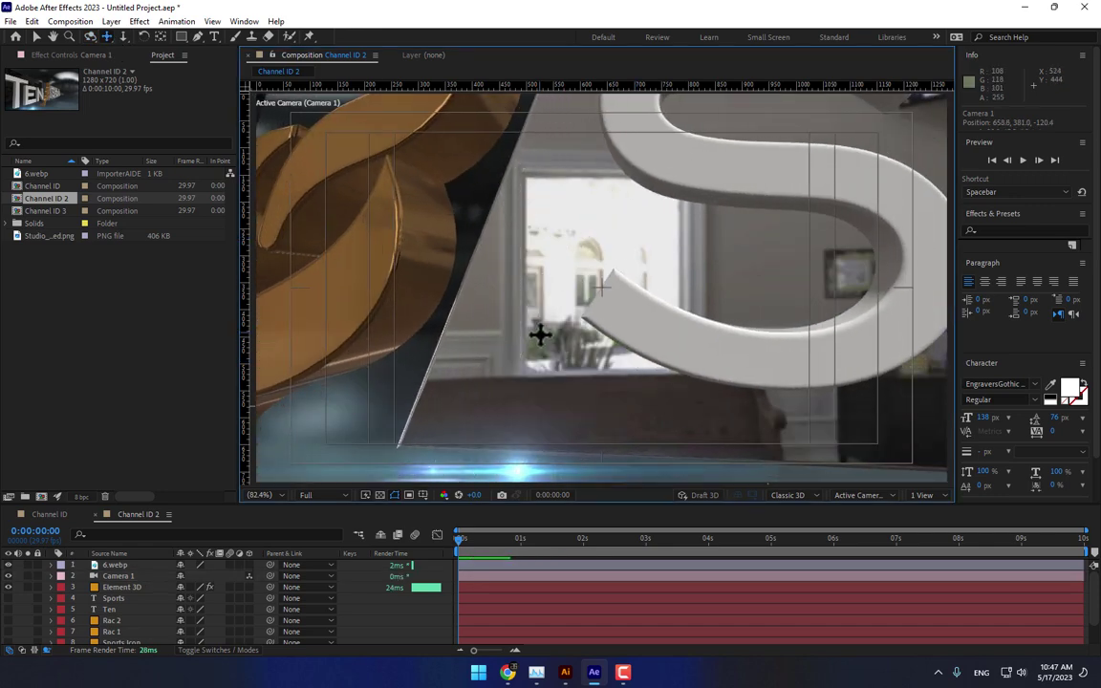
pyautogui.moveTo(521, 348); pyautogui.dragTo(792, 360)
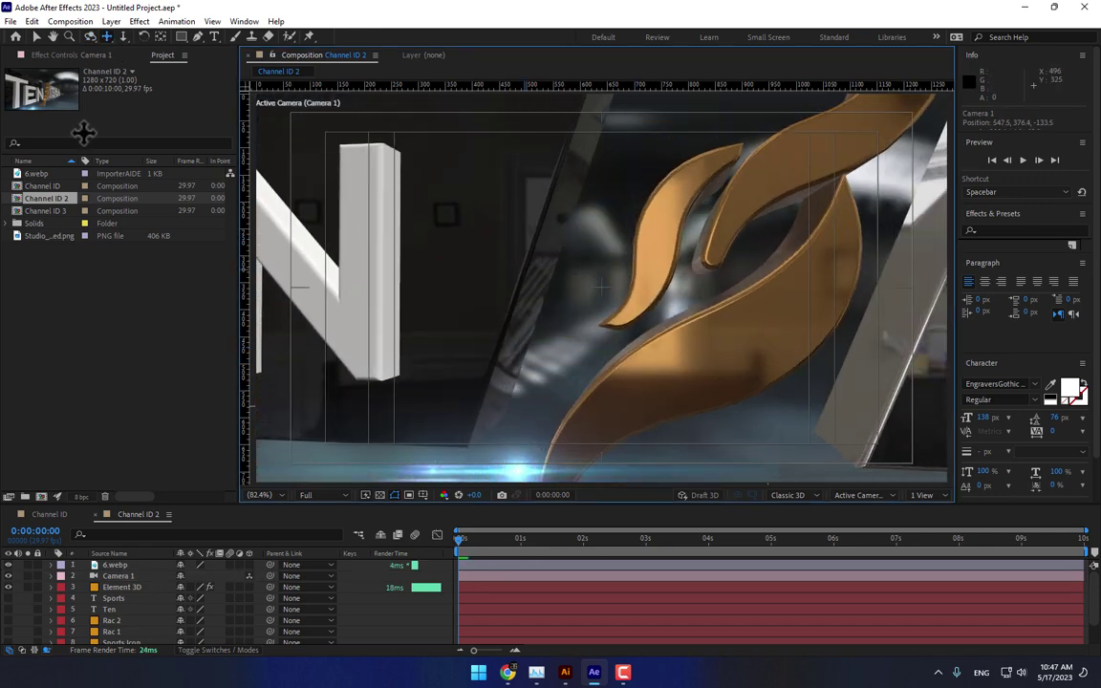
pyautogui.click(90, 37)
pyautogui.moveTo(633, 335); pyautogui.dragTo(617, 353)
pyautogui.click(106, 36)
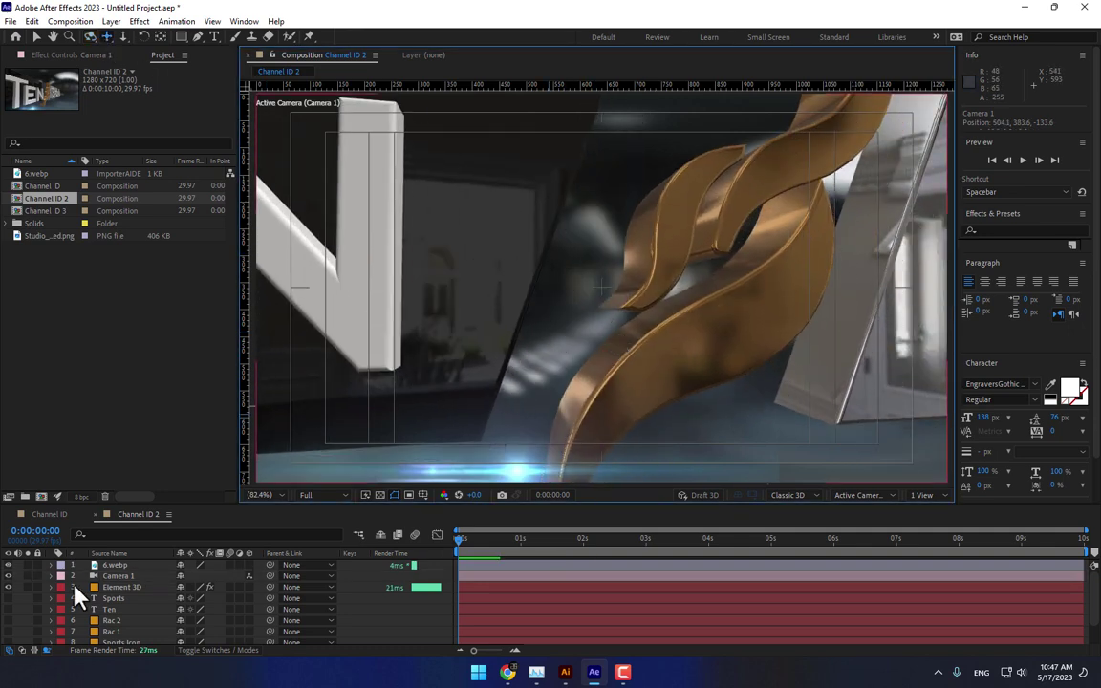
# Step: Keyframe Camera 1's orientation, rotations and position at 0 seconds
pyautogui.click(110, 576)
pyautogui.press('r')
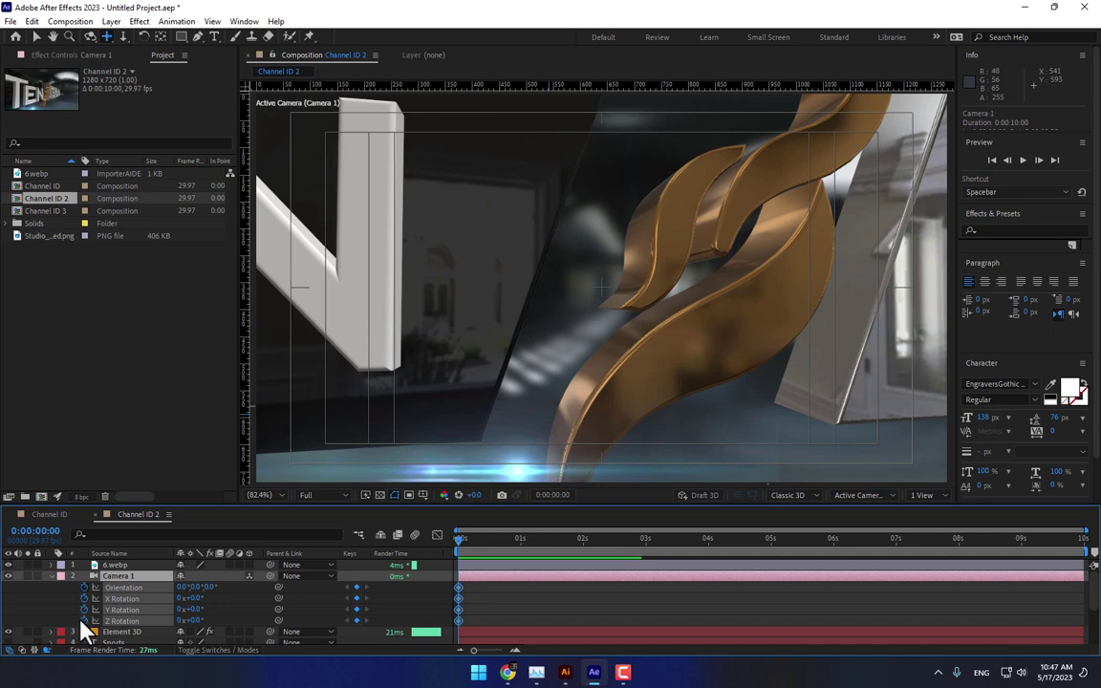
pyautogui.press('p')
pyautogui.click(84, 587)
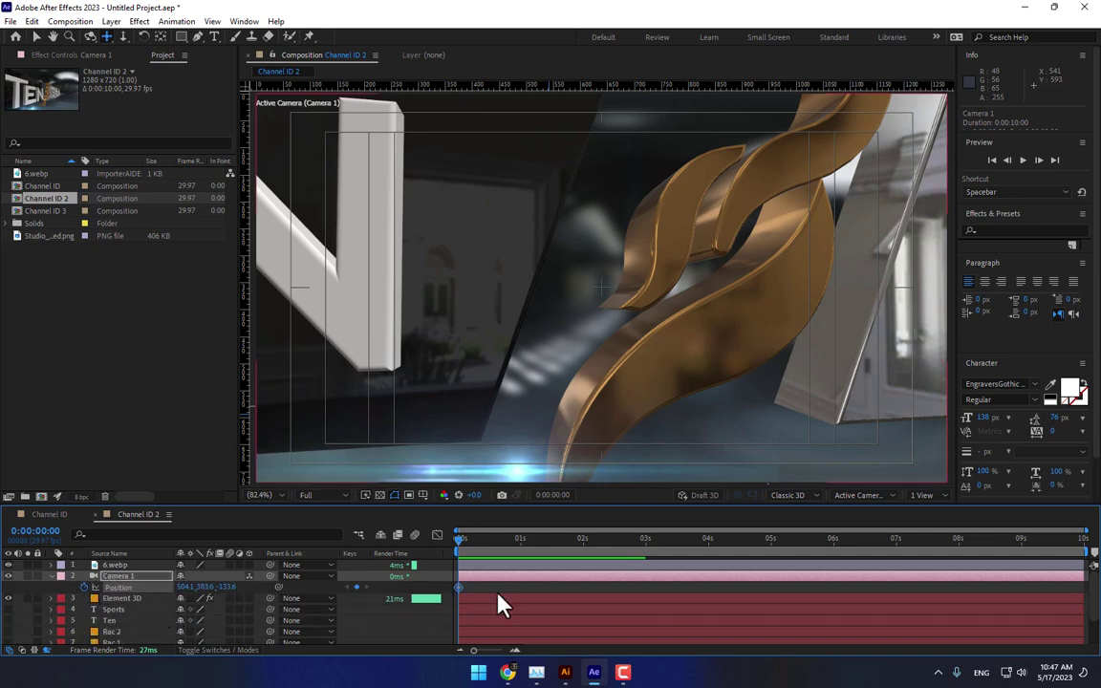
# Step: At 3 seconds, pan and dolly Camera 1 to a close-up of the letter S, at about 647.1, 369.7, -129.4
pyautogui.click(646, 543)
pyautogui.moveTo(811, 369); pyautogui.dragTo(560, 369)
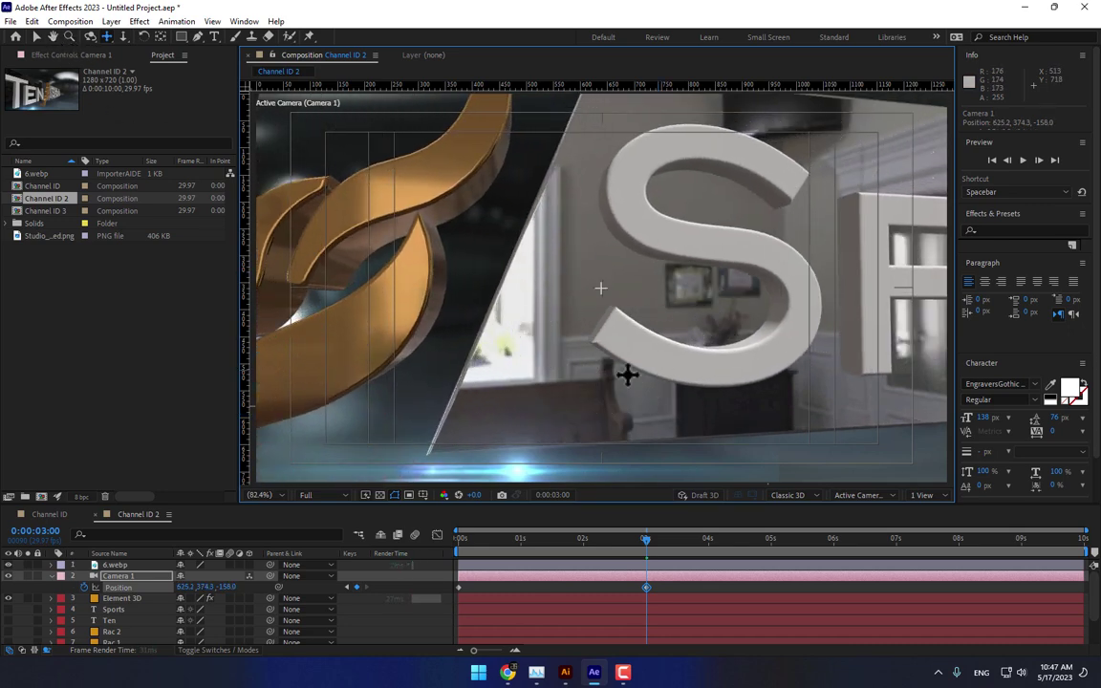
pyautogui.moveTo(628, 374); pyautogui.dragTo(583, 385)
pyautogui.click(122, 36)
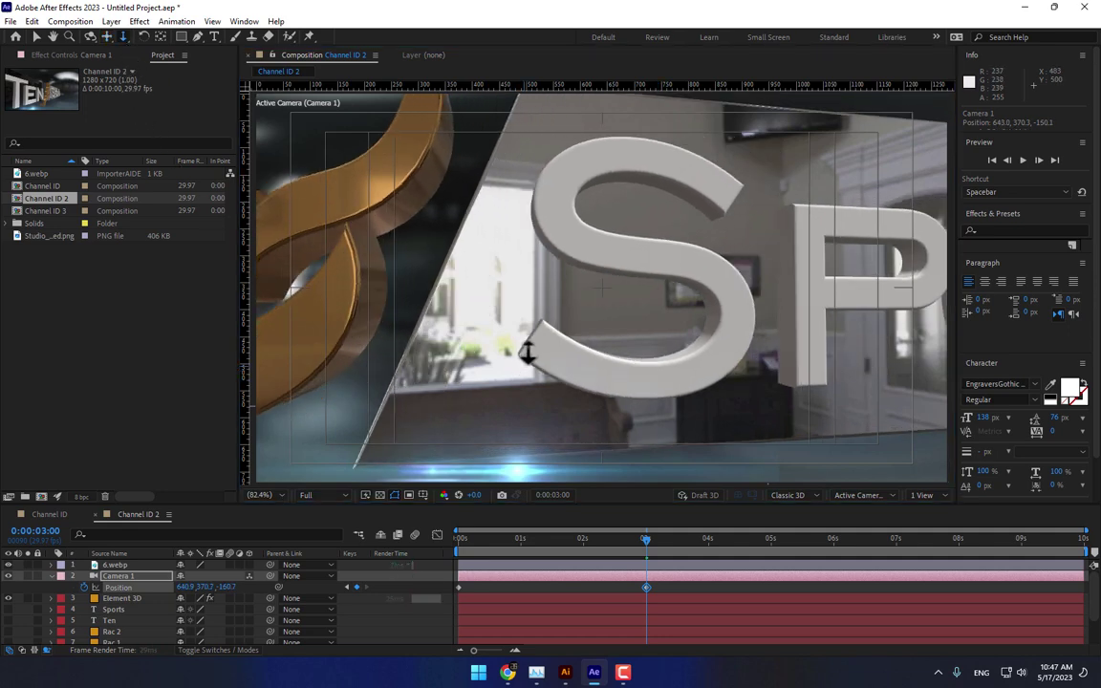
pyautogui.moveTo(524, 352); pyautogui.dragTo(527, 335)
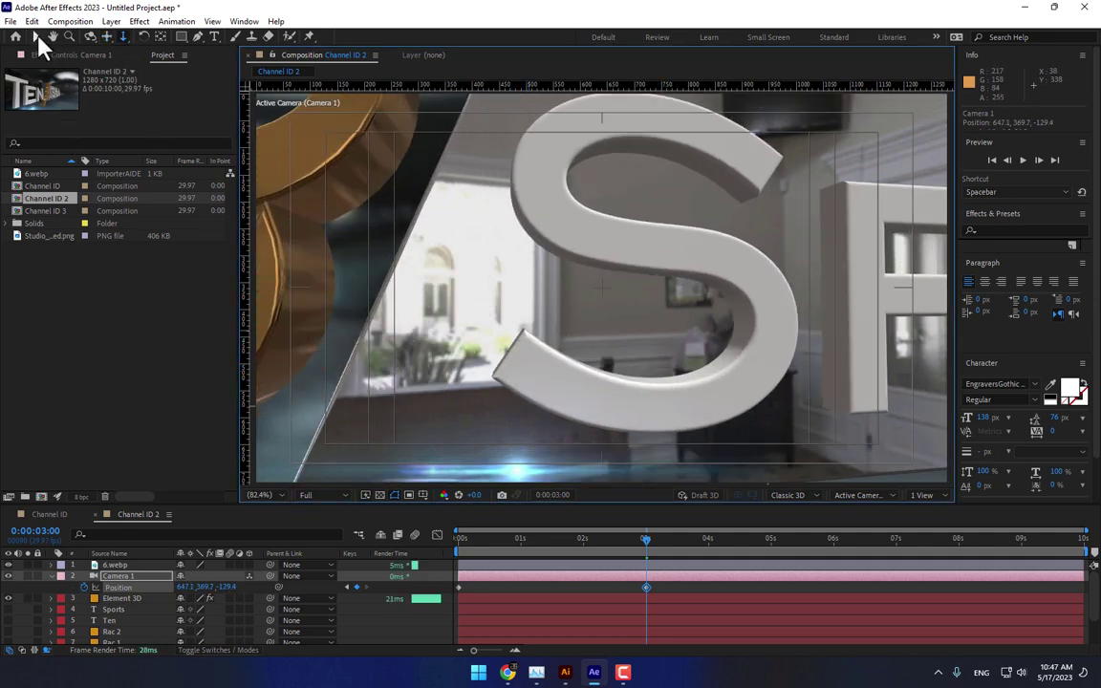
pyautogui.click(36, 38)
pyautogui.click(119, 579)
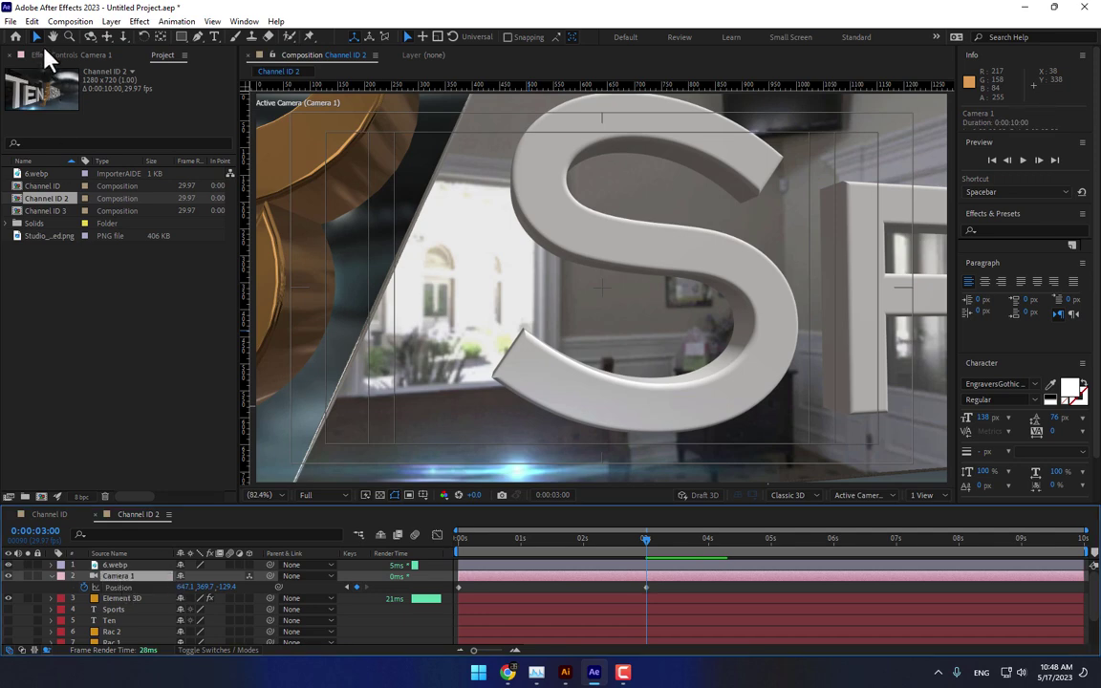
pyautogui.click(111, 21)
pyautogui.click(135, 51)
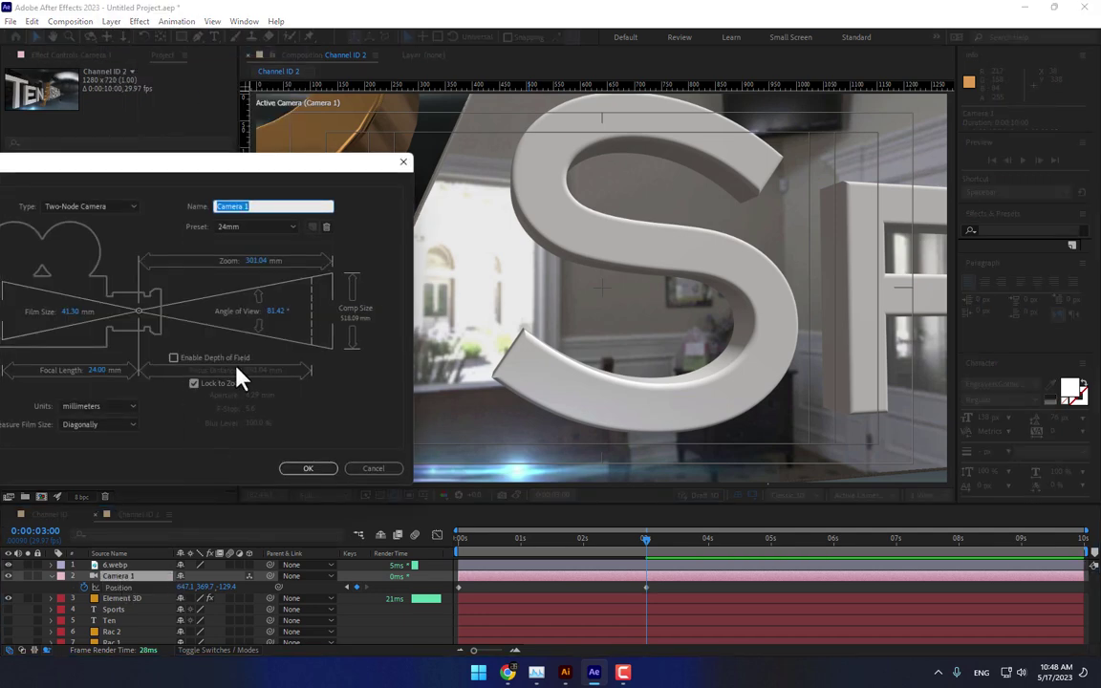
pyautogui.click(369, 468)
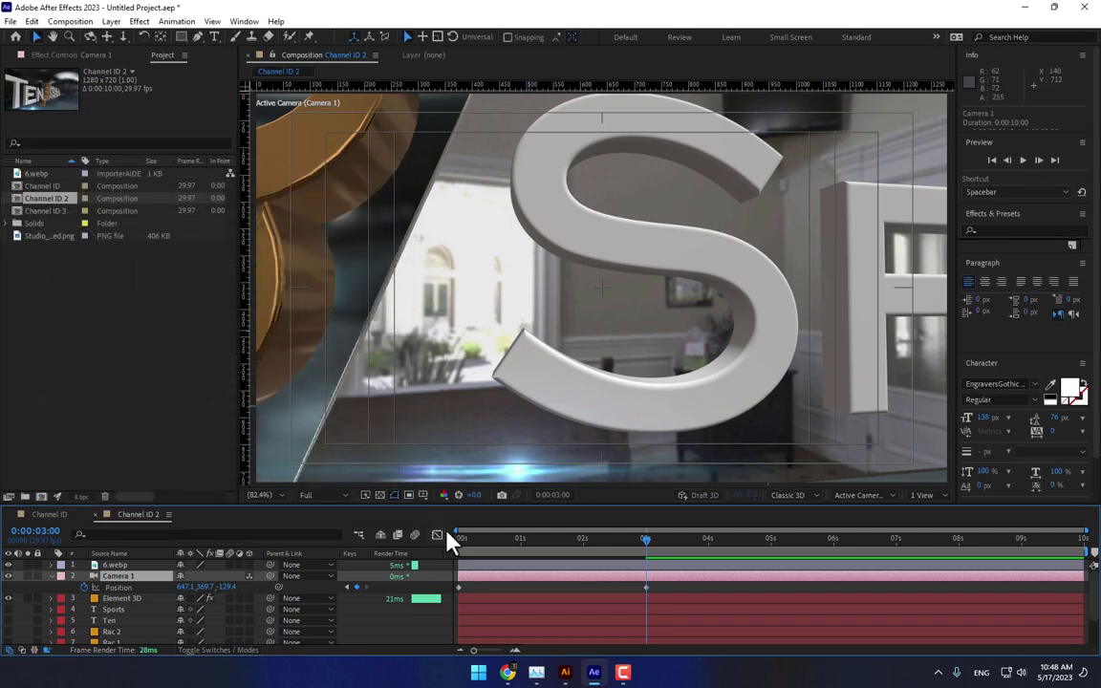
# Step: Move the 6.webp flare to the frame's upper-right corner, at about 1198.4, 30.4, and enlarge it to 1276%
pyautogui.click(134, 565)
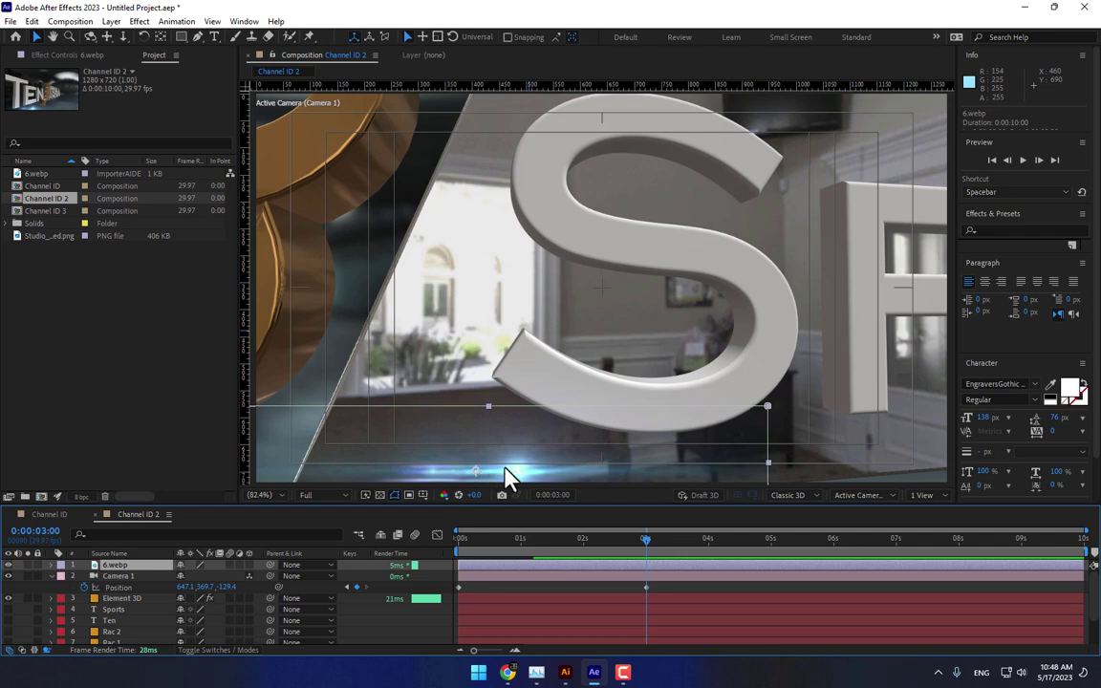
pyautogui.moveTo(506, 475); pyautogui.dragTo(936, 105)
pyautogui.press('s')
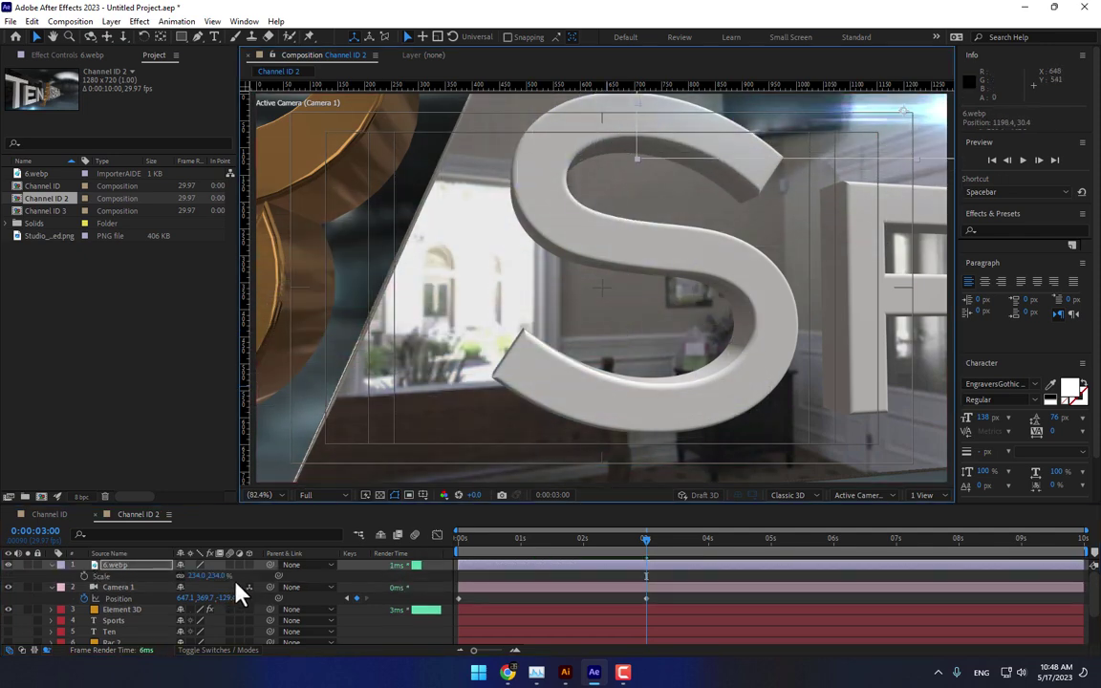
pyautogui.moveTo(208, 576); pyautogui.dragTo(782, 460)
# Step: At 0 seconds, reframe Camera 1 closer on the gold icon, at about 547.1, 387.2, -110.3, and scrub the timeline to check the move
pyautogui.click(487, 540)
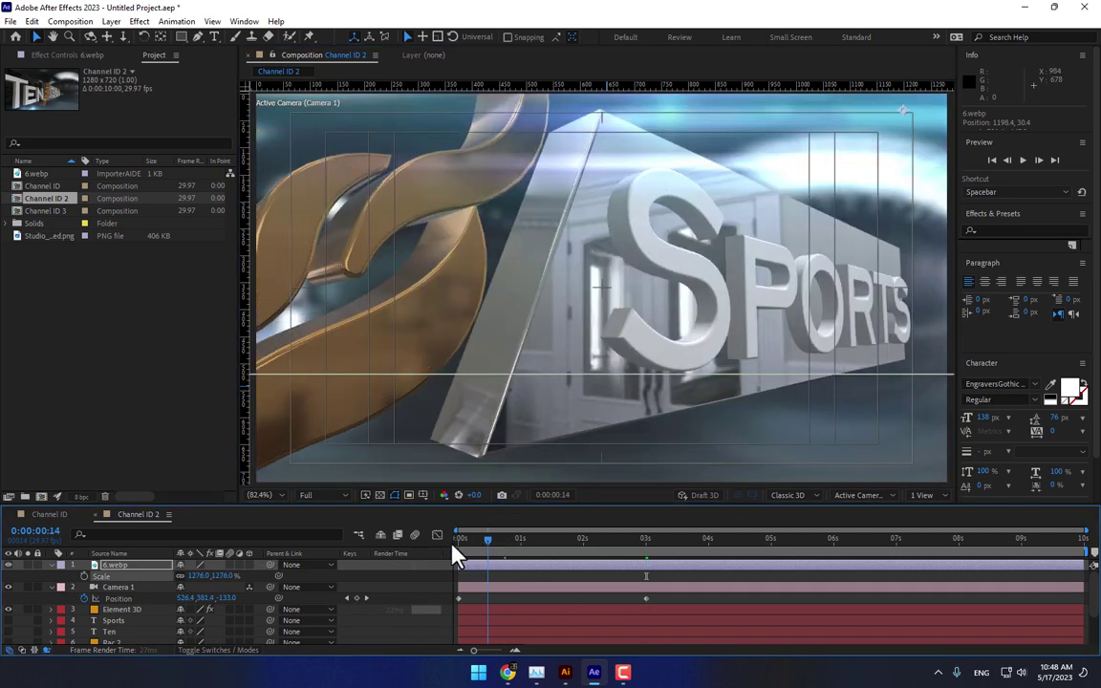
pyautogui.moveTo(453, 545); pyautogui.dragTo(462, 571)
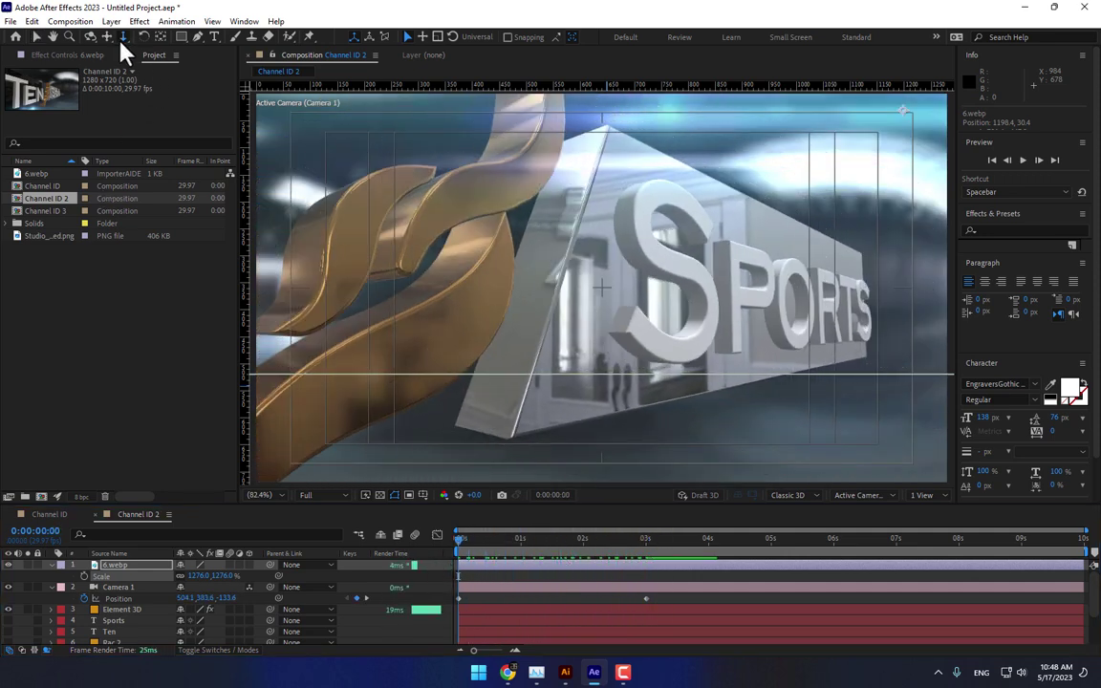
pyautogui.moveTo(350, 323); pyautogui.dragTo(337, 277)
pyautogui.click(90, 36)
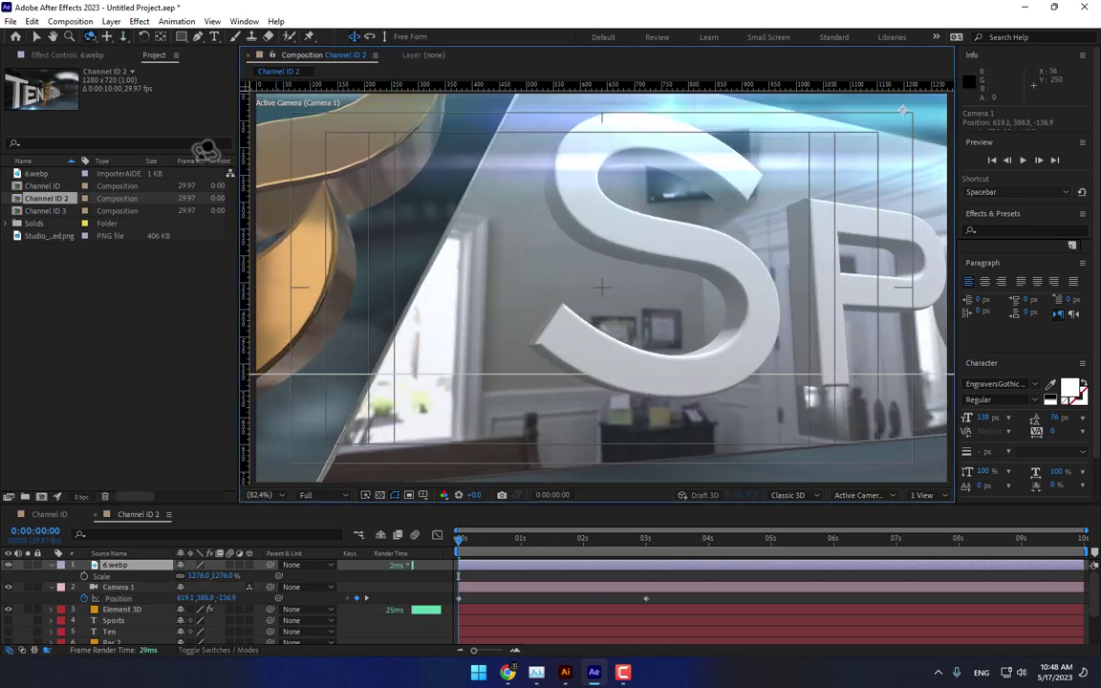
pyautogui.click(106, 37)
pyautogui.moveTo(568, 392); pyautogui.dragTo(575, 538)
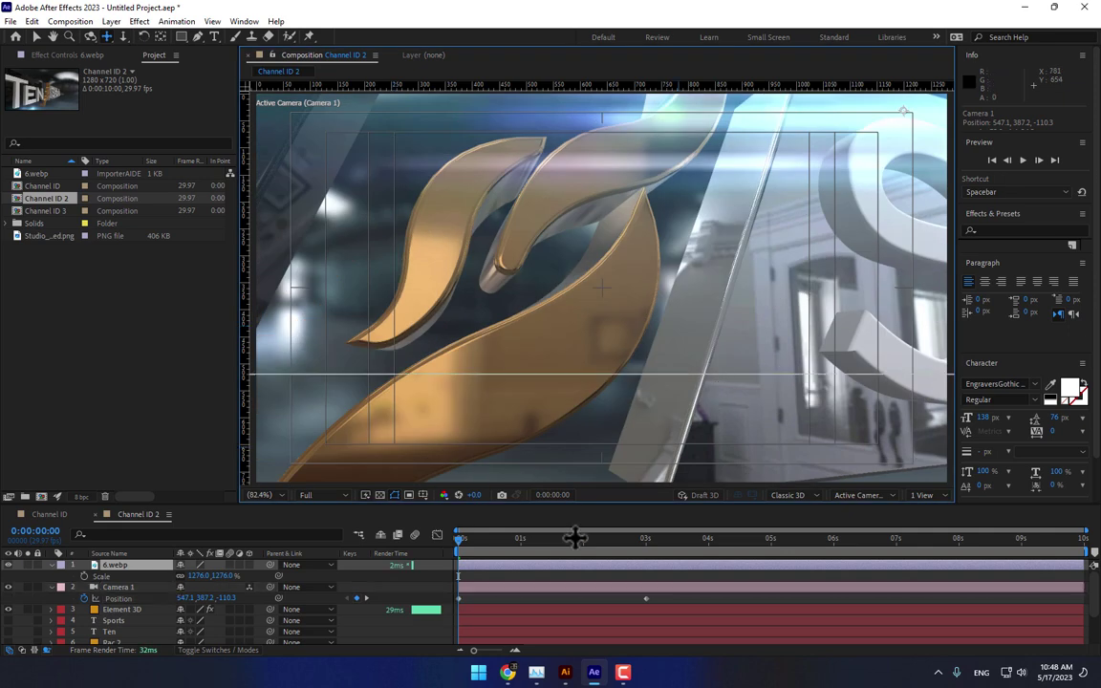
pyautogui.moveTo(468, 553); pyautogui.dragTo(435, 570)
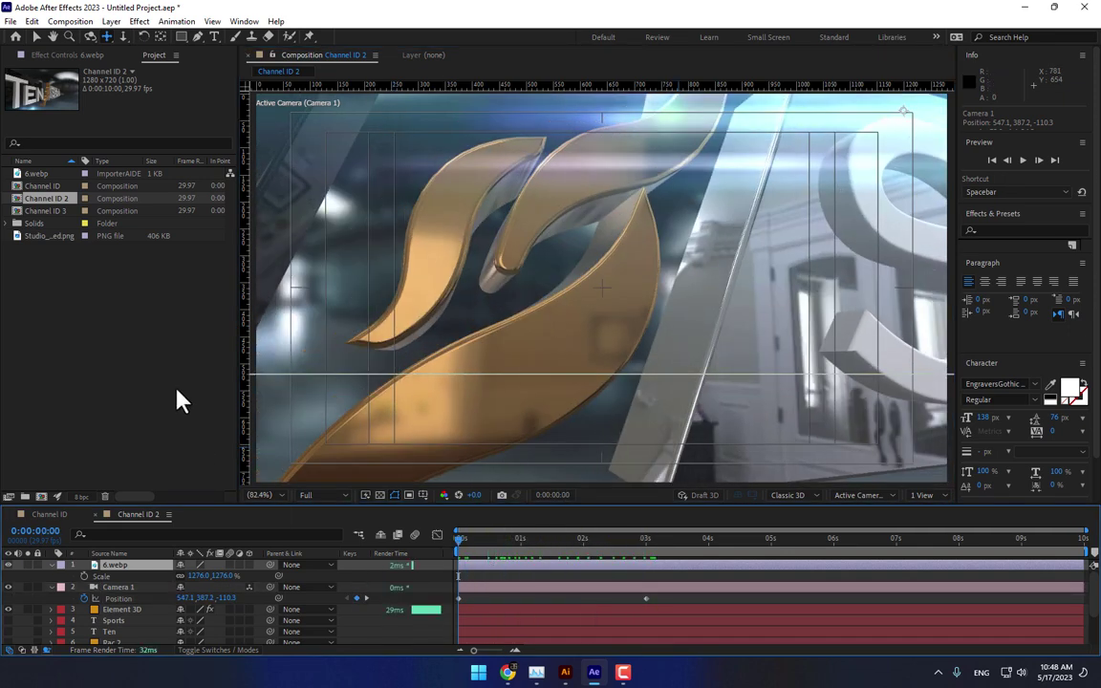
# Step: Animate the 6.webp position from 1198.4, 30.4 at 0 seconds to about 1267.6, 693.3 at 3 seconds, and scrub through the result
pyautogui.press('p')
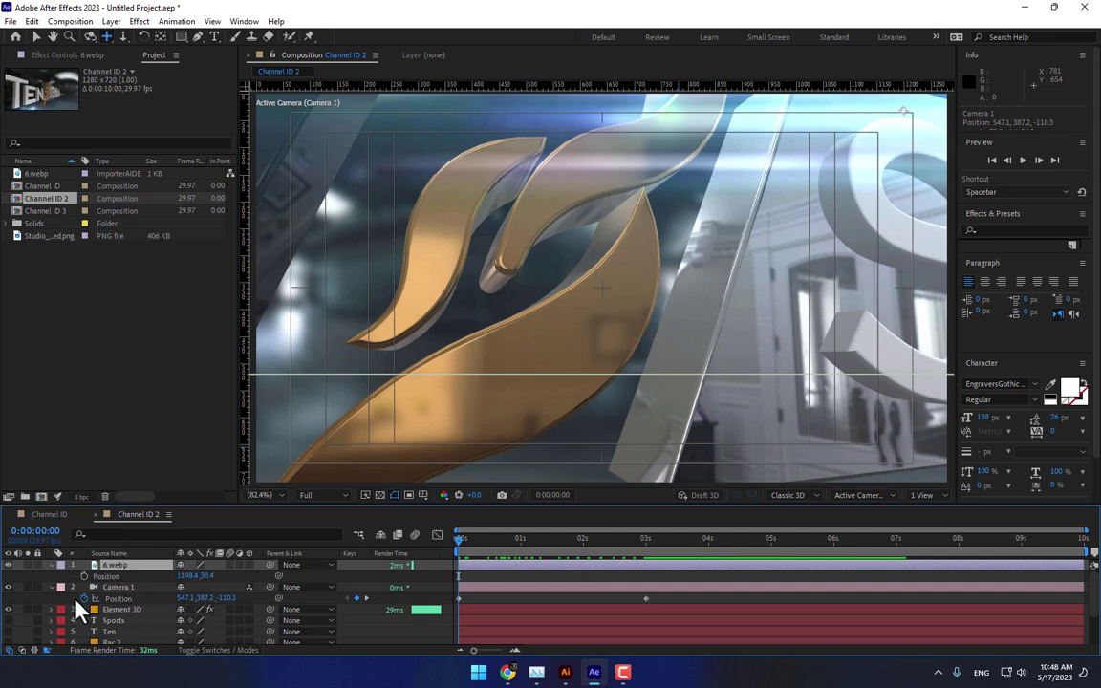
pyautogui.click(84, 576)
pyautogui.click(656, 538)
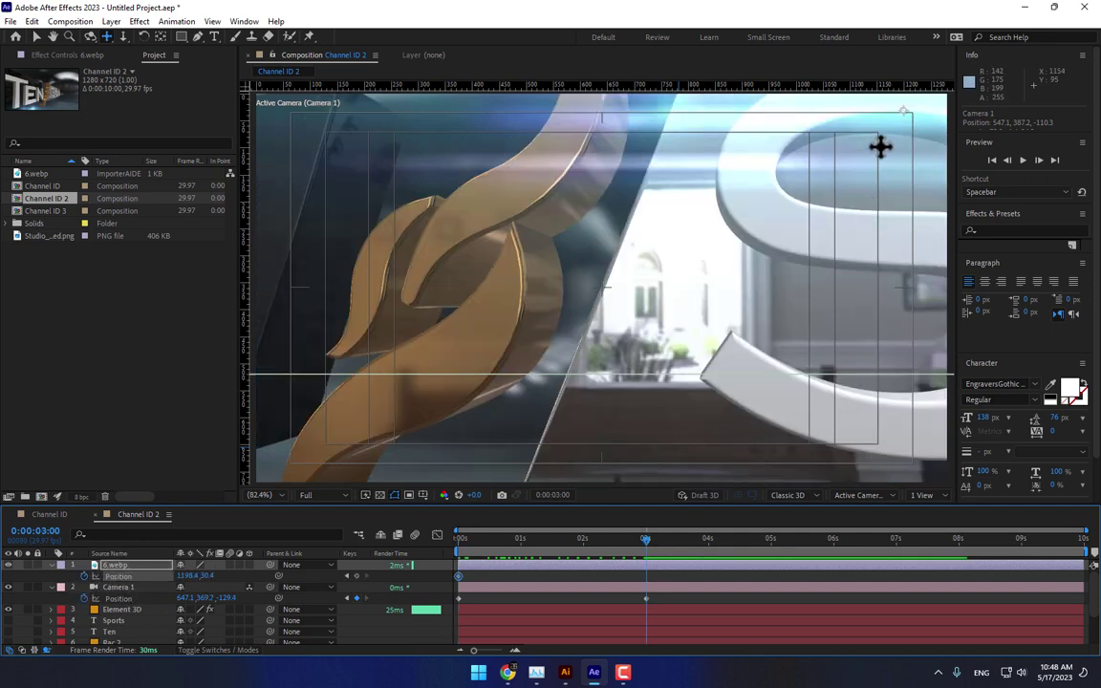
pyautogui.press('v')
pyautogui.moveTo(881, 147); pyautogui.dragTo(918, 489)
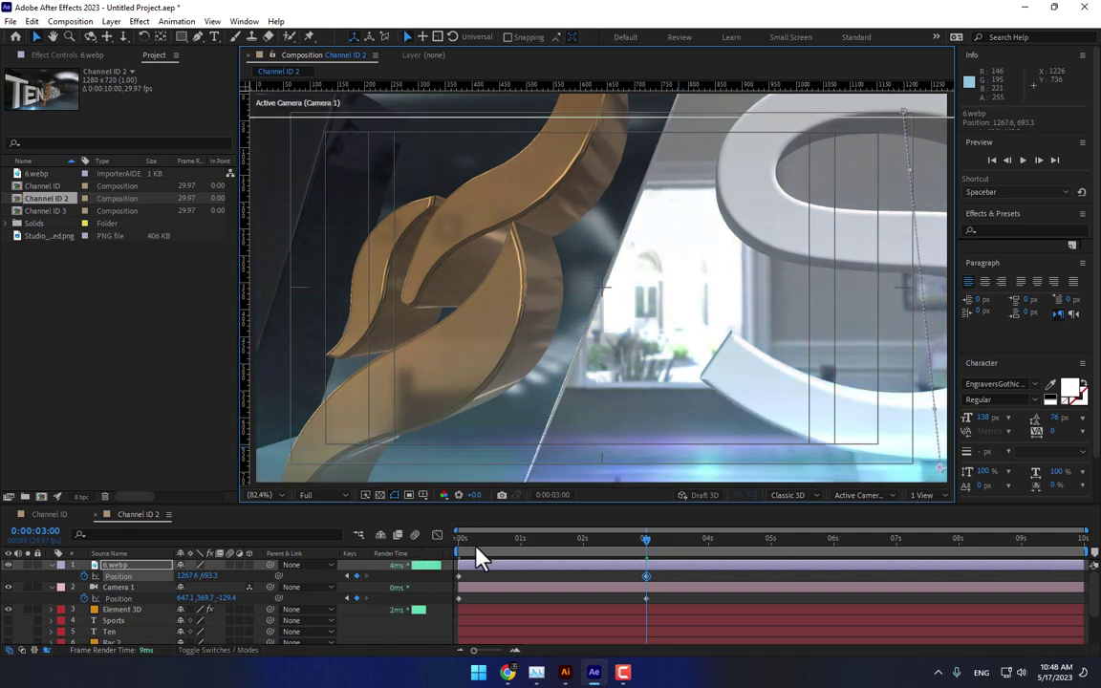
pyautogui.click(562, 541)
pyautogui.moveTo(582, 540); pyautogui.dragTo(646, 541)
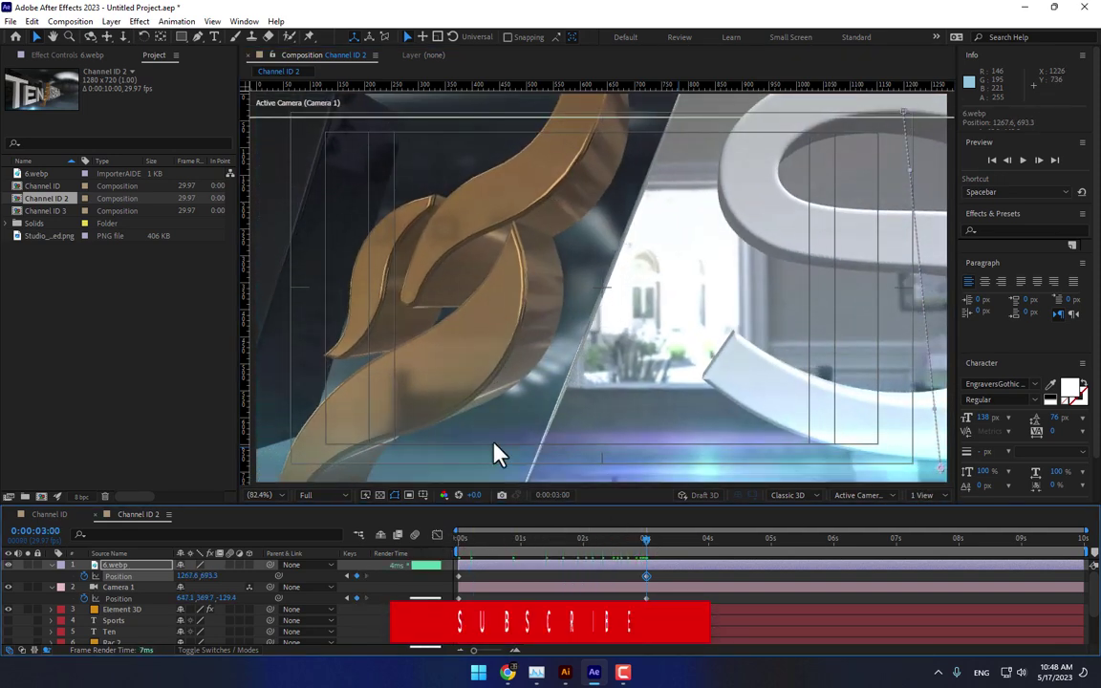
# Step: Open the Channel ID 3 composition and pull Camera 1 back to show the whole logo from the front, at about 611.6, 465.1, -822.9
pyautogui.doubleClick(38, 210)
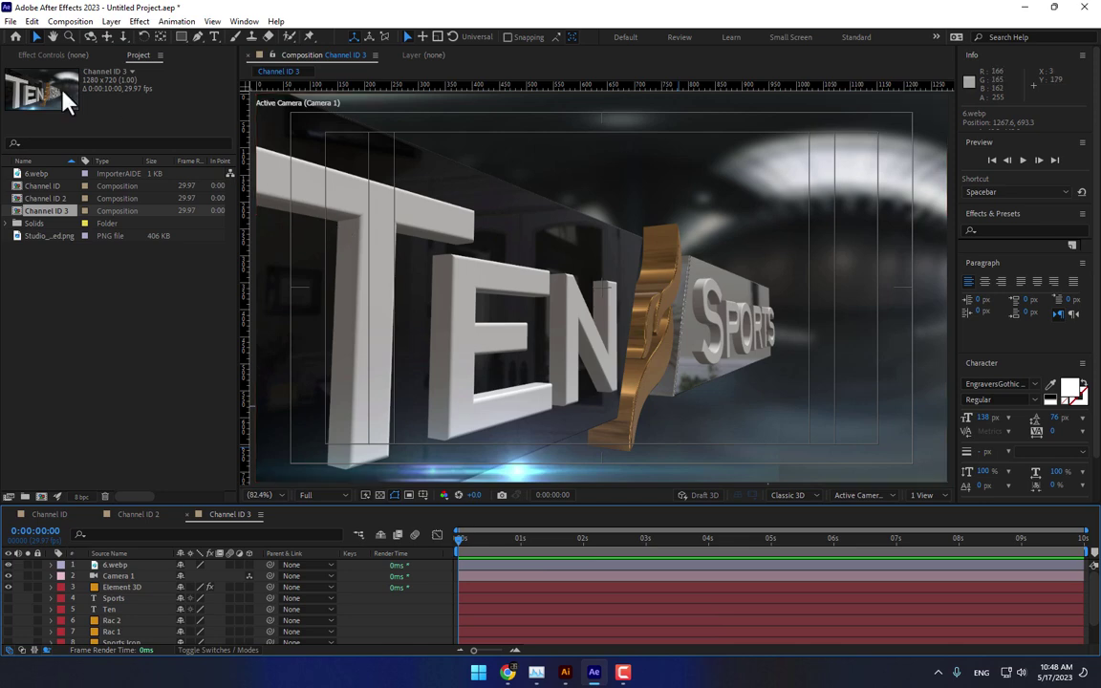
pyautogui.click(123, 38)
pyautogui.moveTo(631, 306); pyautogui.dragTo(712, 466)
pyautogui.click(90, 36)
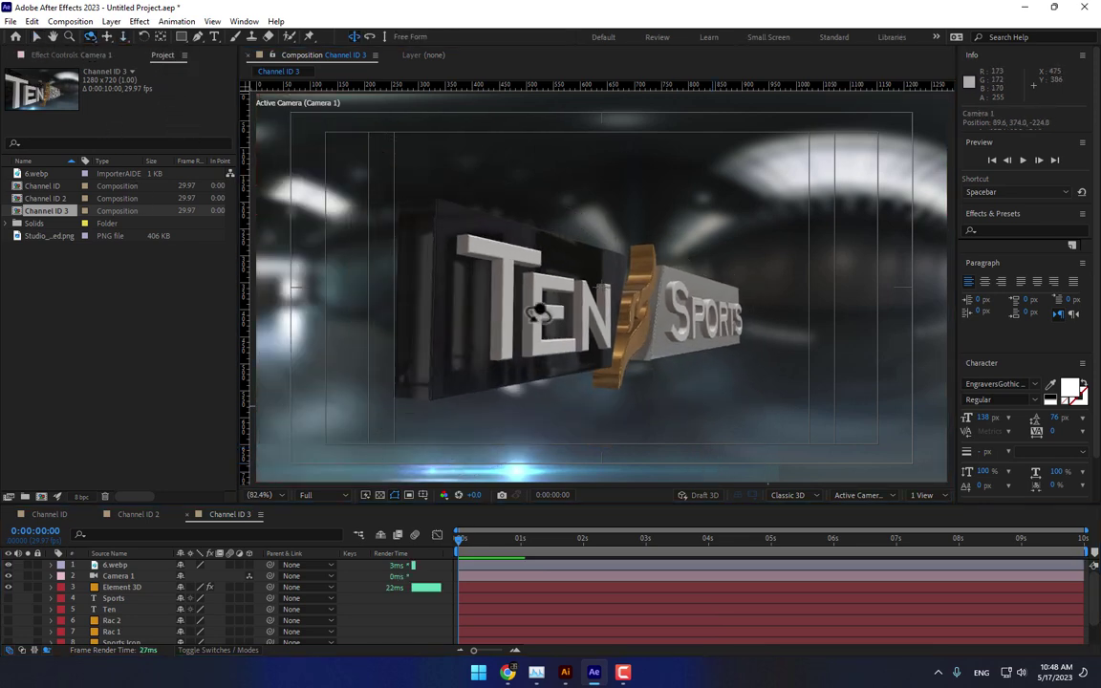
pyautogui.moveTo(508, 325); pyautogui.dragTo(492, 332)
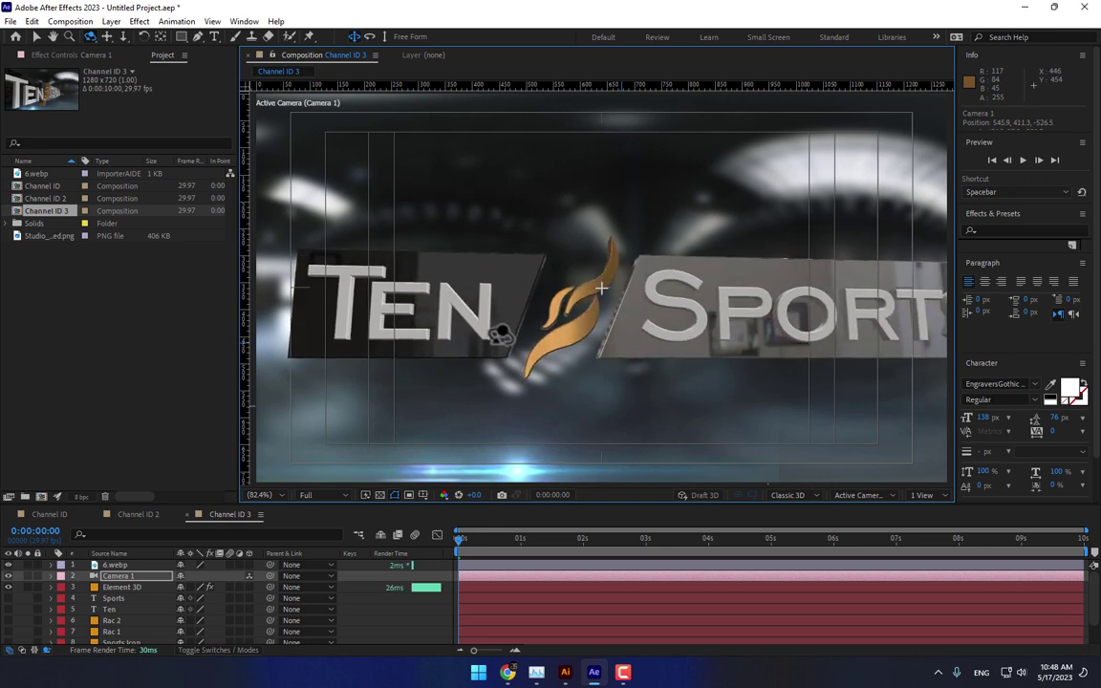
pyautogui.click(122, 37)
pyautogui.moveTo(443, 258); pyautogui.dragTo(590, 426)
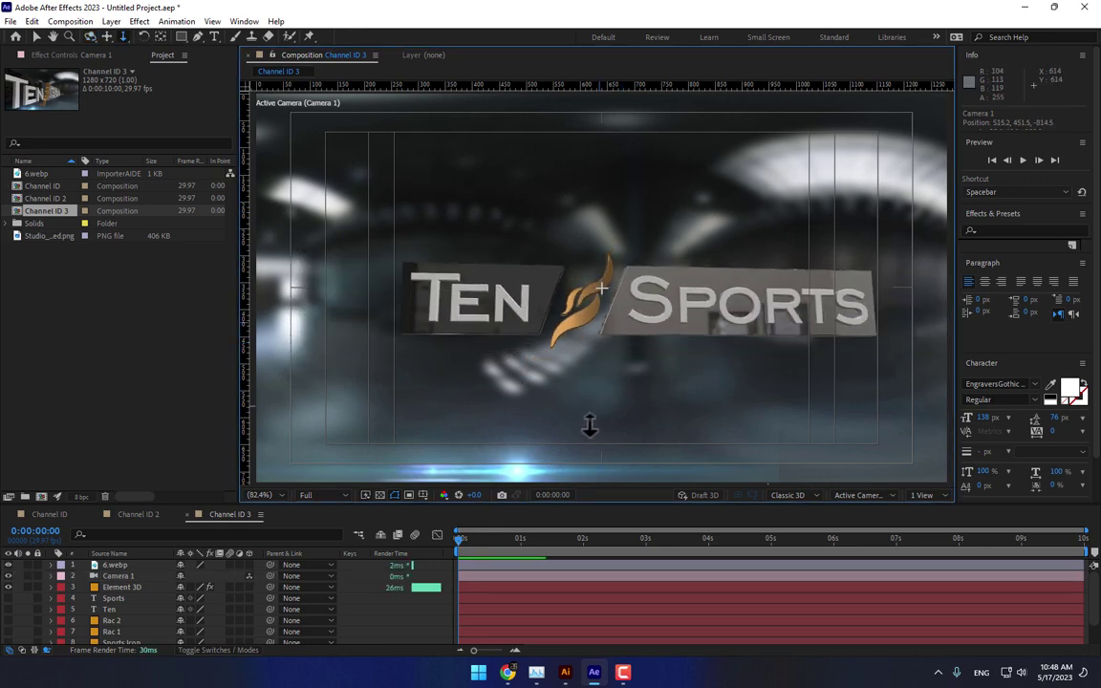
pyautogui.click(106, 36)
pyautogui.moveTo(616, 325); pyautogui.dragTo(661, 366)
# Step: Move the 6.webp flare under the gold icon, at about 469.9, 435.9, and orbit Camera 1 straight onto the logo, at about 634.6, 344.2, -831.5
pyautogui.click(38, 36)
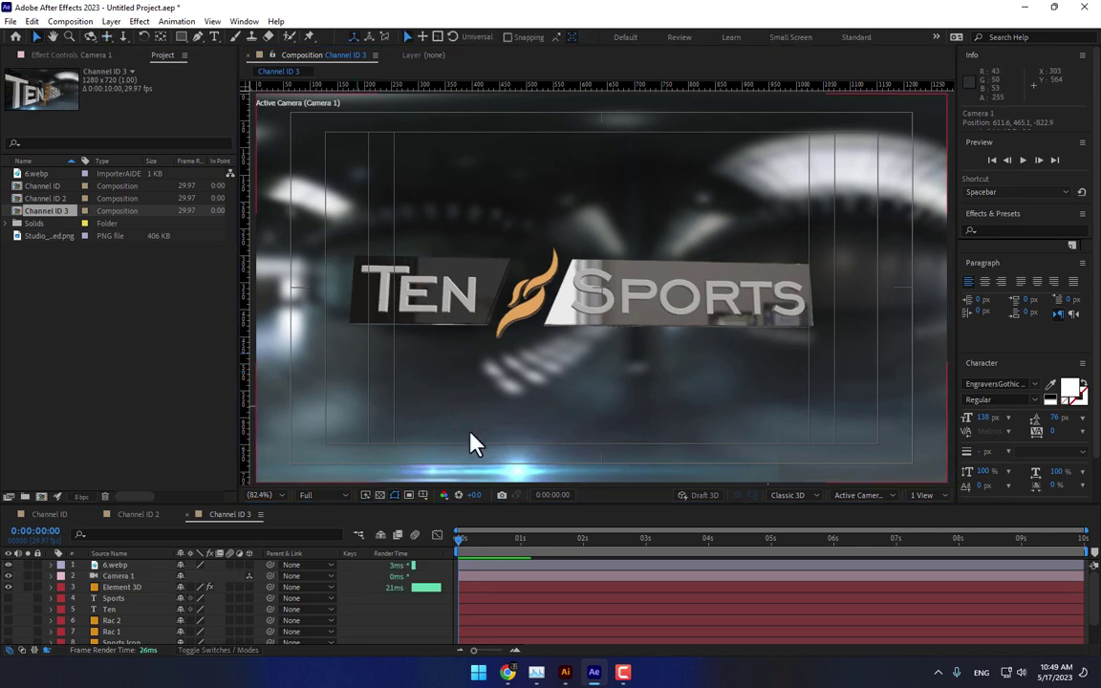
pyautogui.moveTo(528, 469); pyautogui.dragTo(562, 326)
pyautogui.click(107, 36)
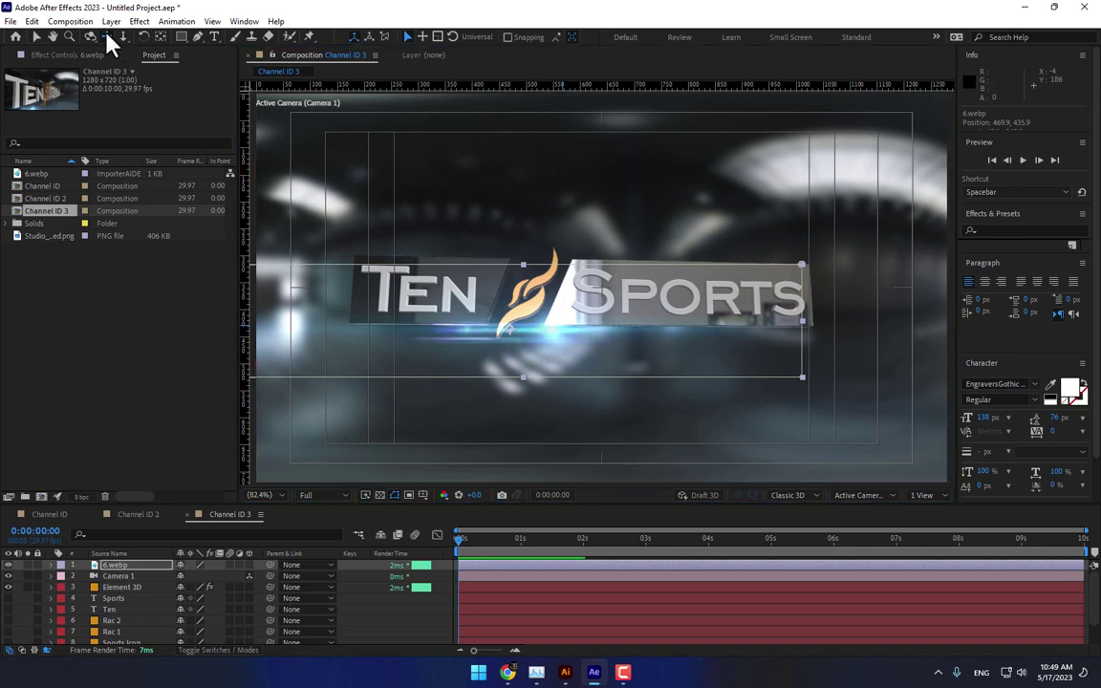
pyautogui.moveTo(622, 255); pyautogui.dragTo(621, 255)
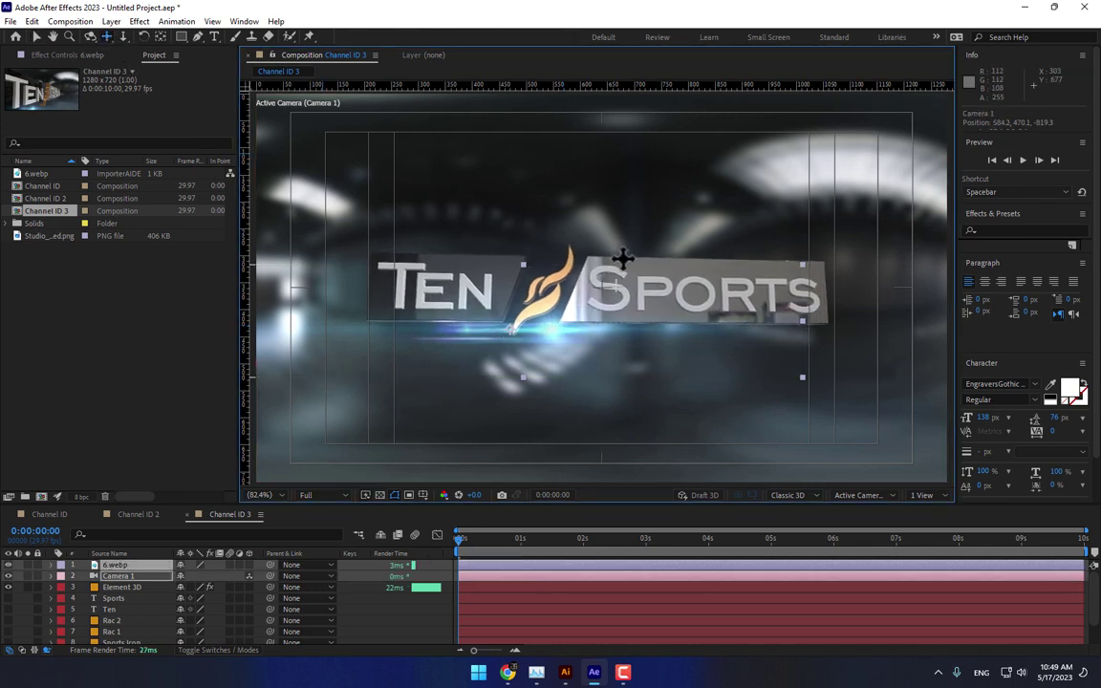
pyautogui.click(90, 37)
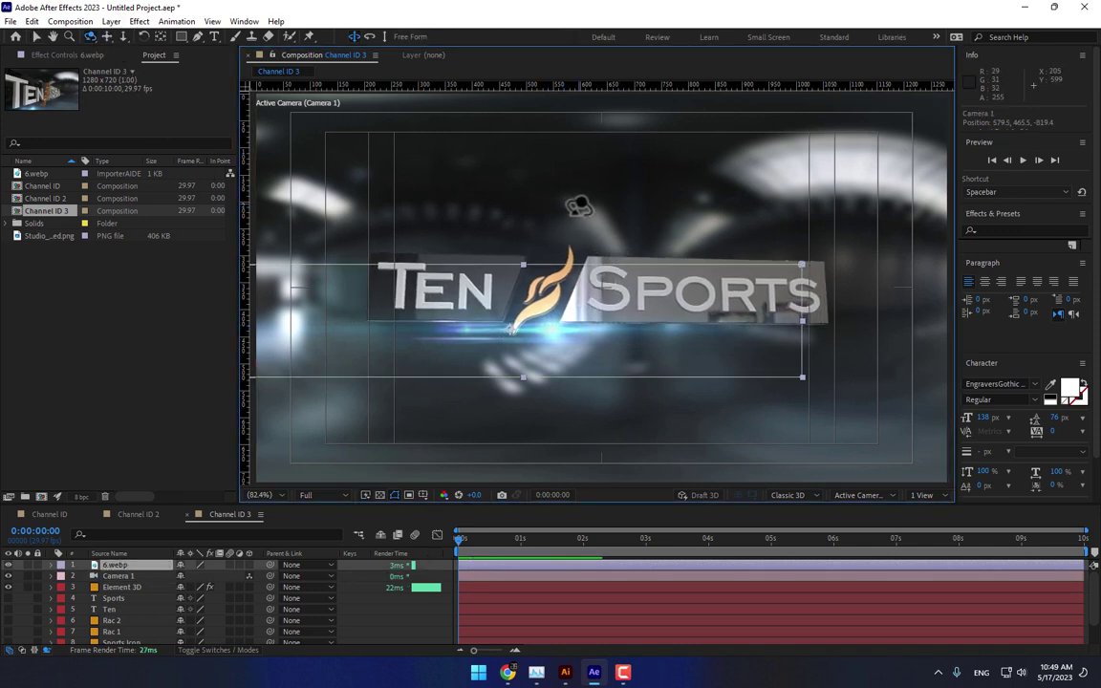
pyautogui.moveTo(574, 201); pyautogui.dragTo(569, 217)
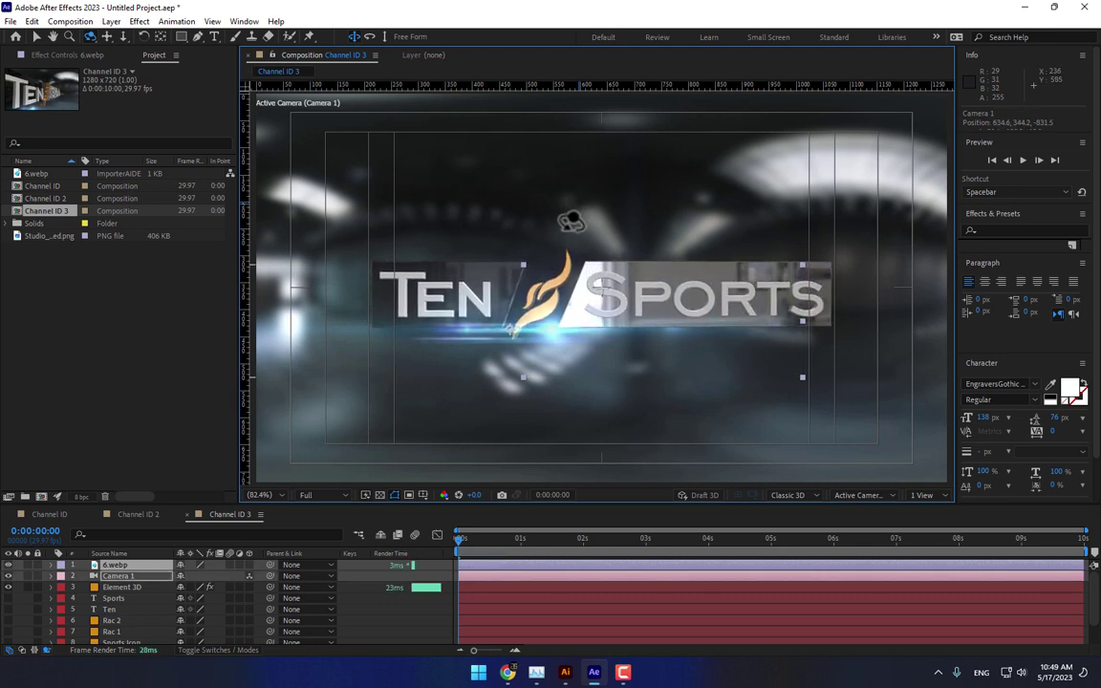
# Step: At 3 seconds, set keyframes for Camera 1's Position, Orientation and X, Y and Z Rotation
pyautogui.click(36, 36)
pyautogui.click(645, 540)
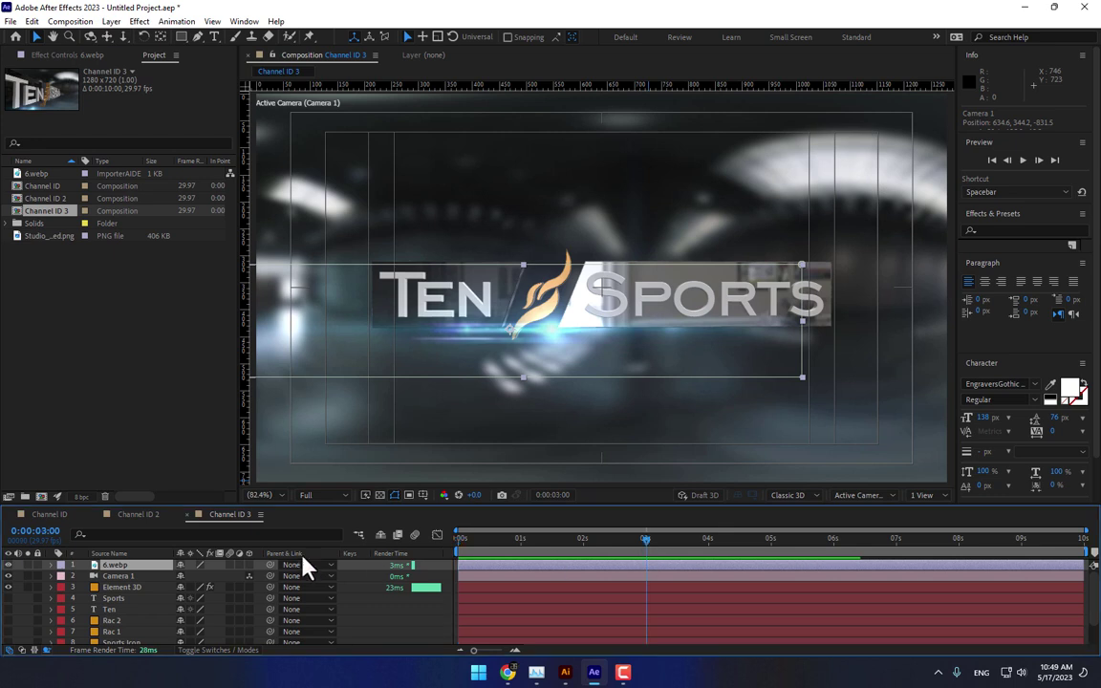
pyautogui.click(151, 579)
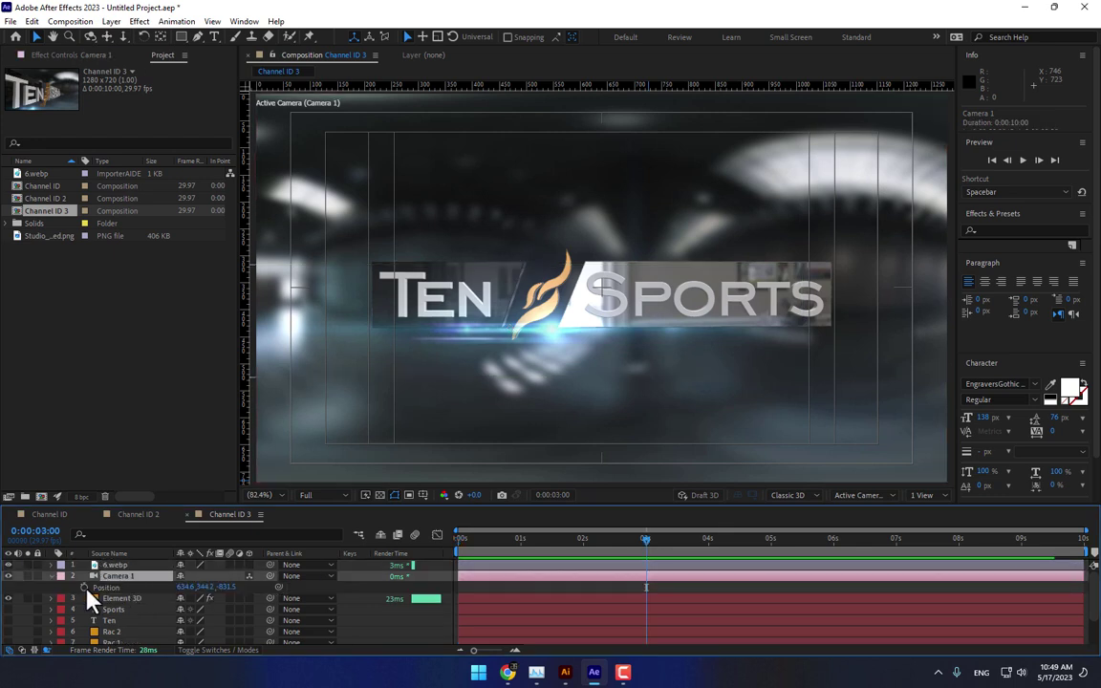
pyautogui.hotkey('alt', 'shift', 'r')
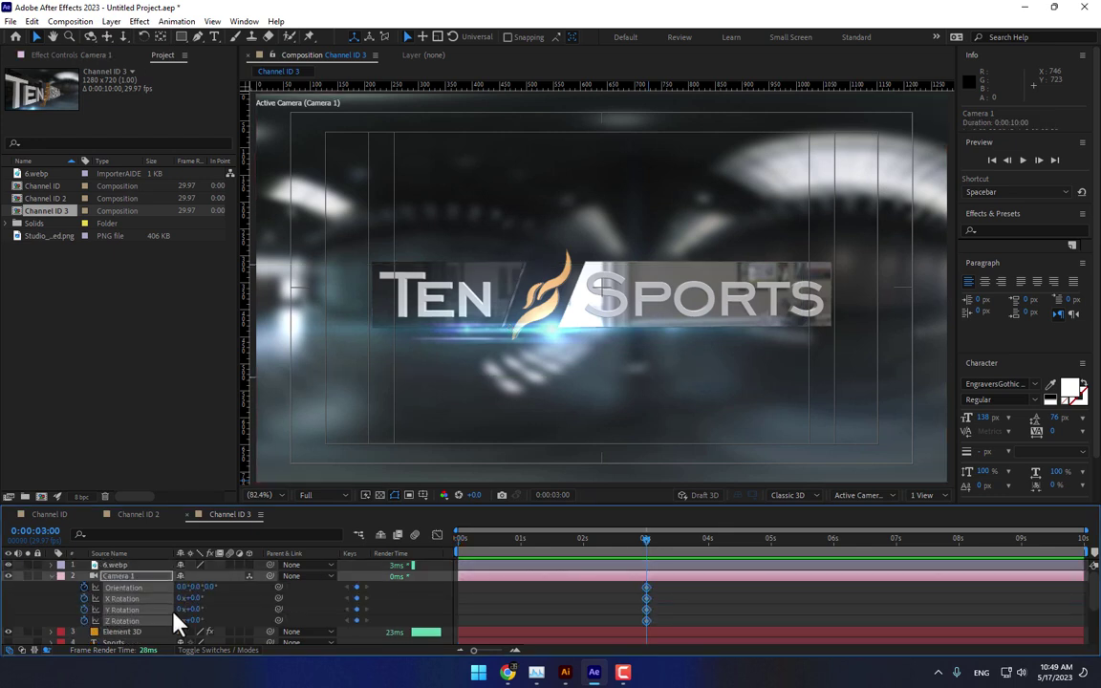
# Step: At 0 seconds, orbit Camera 1 above the logo and bring it close to the gold icon, at about 619.2, 206.7, -27.4
pyautogui.moveTo(478, 541); pyautogui.dragTo(398, 563)
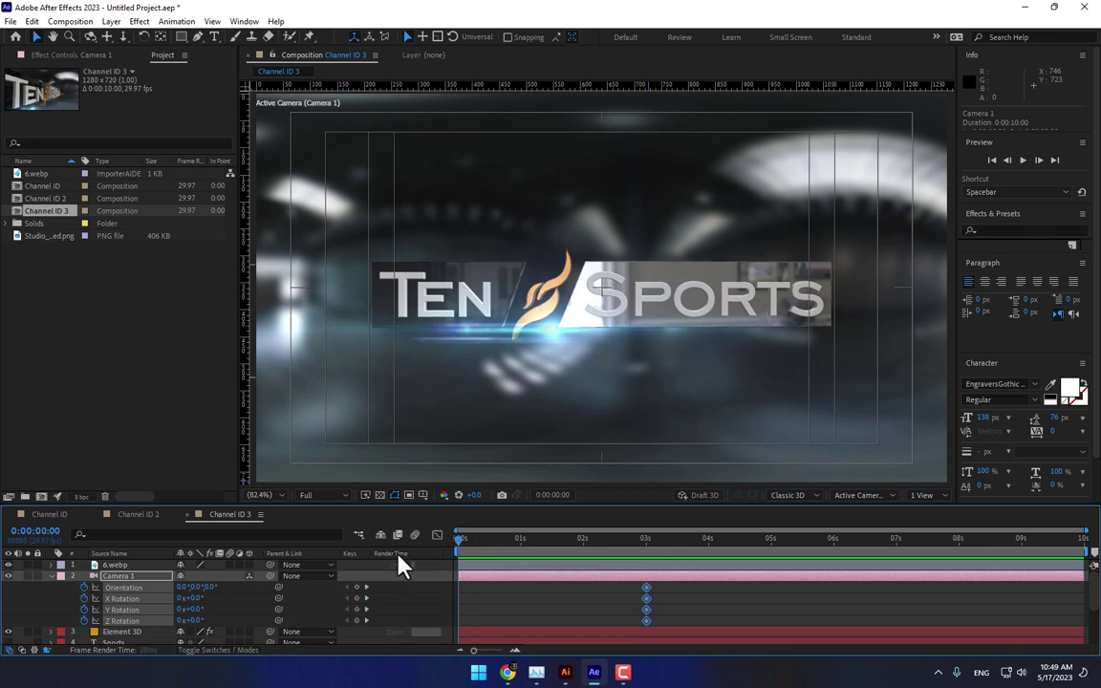
pyautogui.click(90, 36)
pyautogui.moveTo(458, 230); pyautogui.dragTo(585, 400)
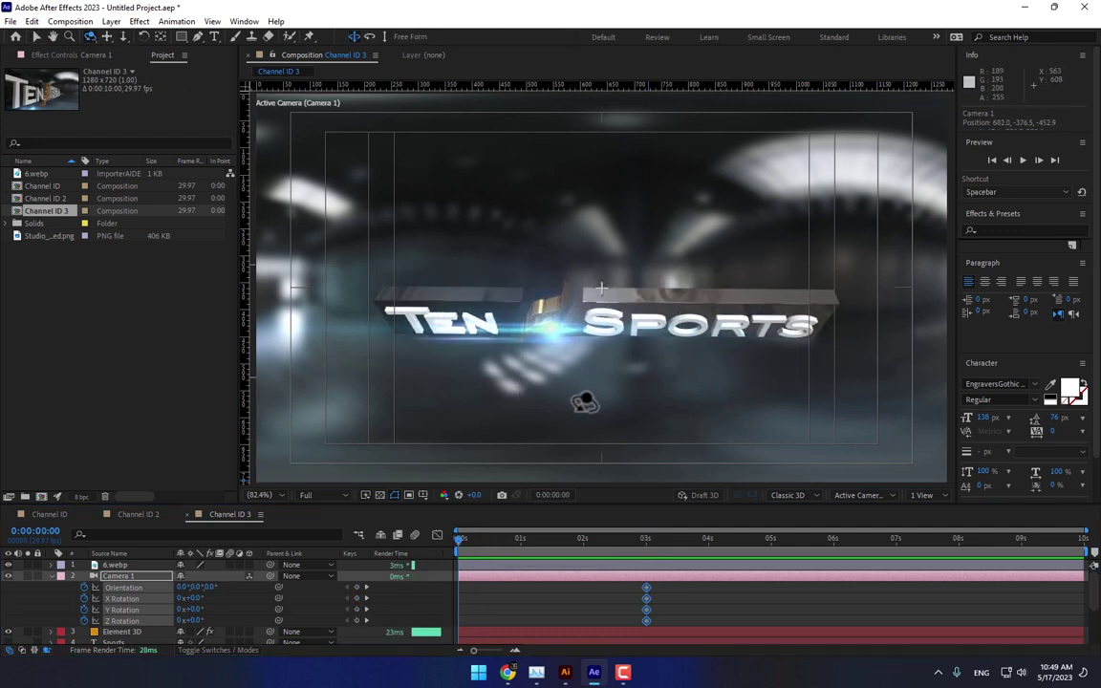
pyautogui.moveTo(552, 318); pyautogui.dragTo(599, 137)
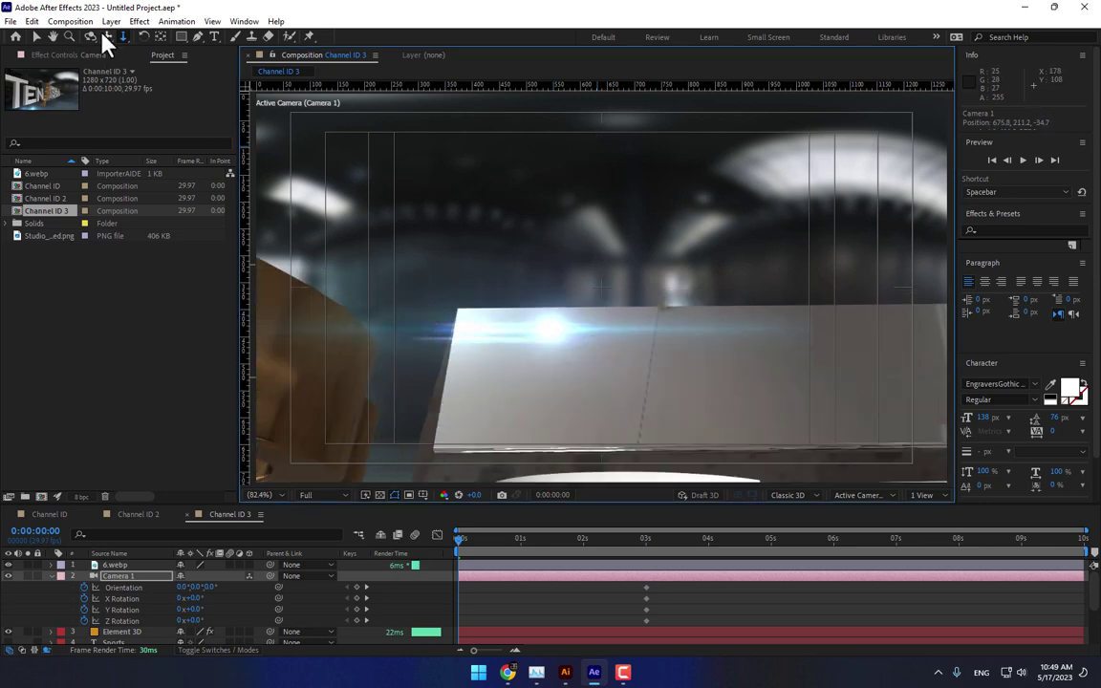
pyautogui.click(90, 36)
pyautogui.moveTo(406, 258); pyautogui.dragTo(634, 251)
pyautogui.click(108, 37)
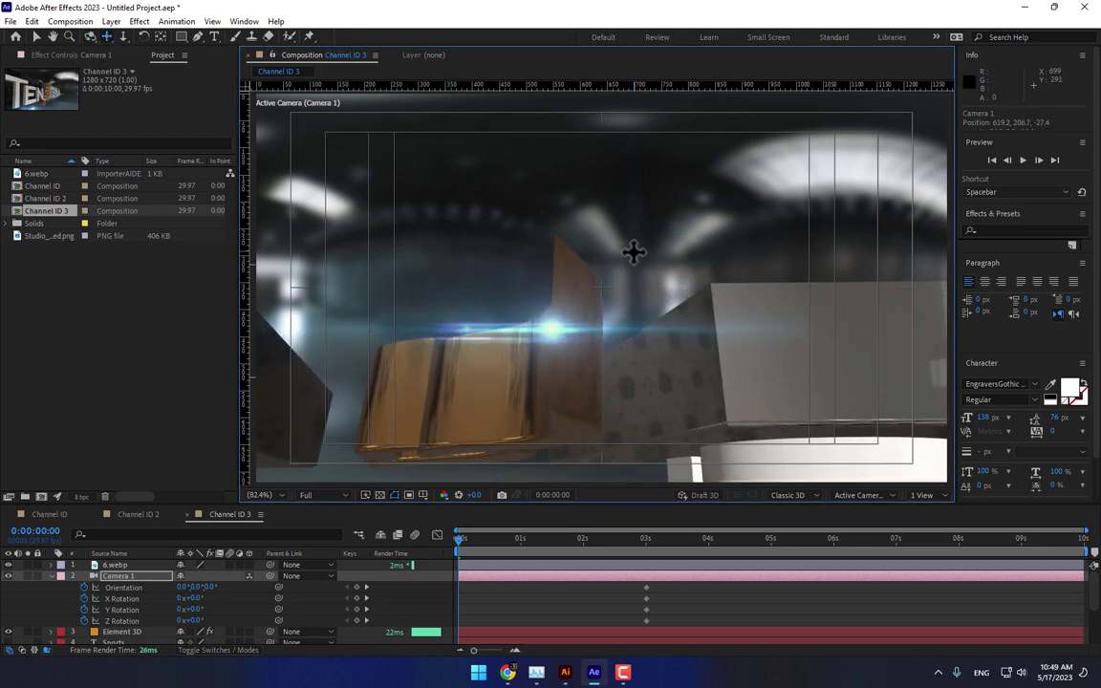
# Step: Refine Camera 1's opening close-up so the gold icon fills the frame, at about 610.0, 249.0, -9.4
pyautogui.click(90, 36)
pyautogui.moveTo(255, 167); pyautogui.dragTo(192, 124)
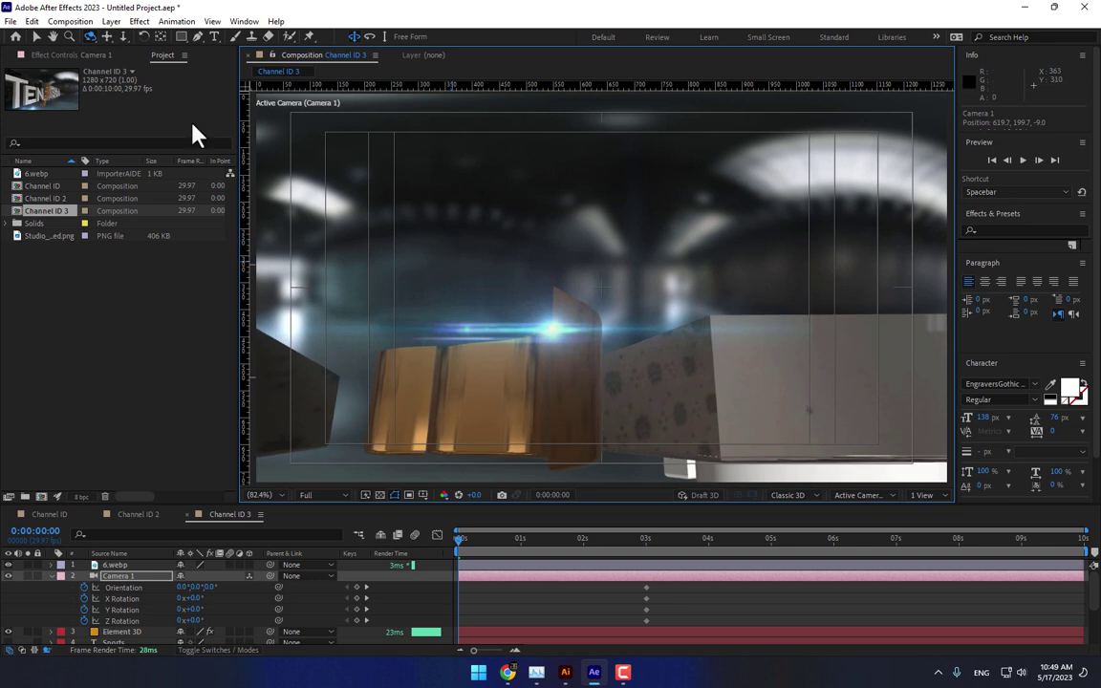
pyautogui.click(108, 36)
pyautogui.moveTo(467, 295); pyautogui.dragTo(146, 111)
pyautogui.click(123, 36)
pyautogui.moveTo(422, 290); pyautogui.dragTo(438, 271)
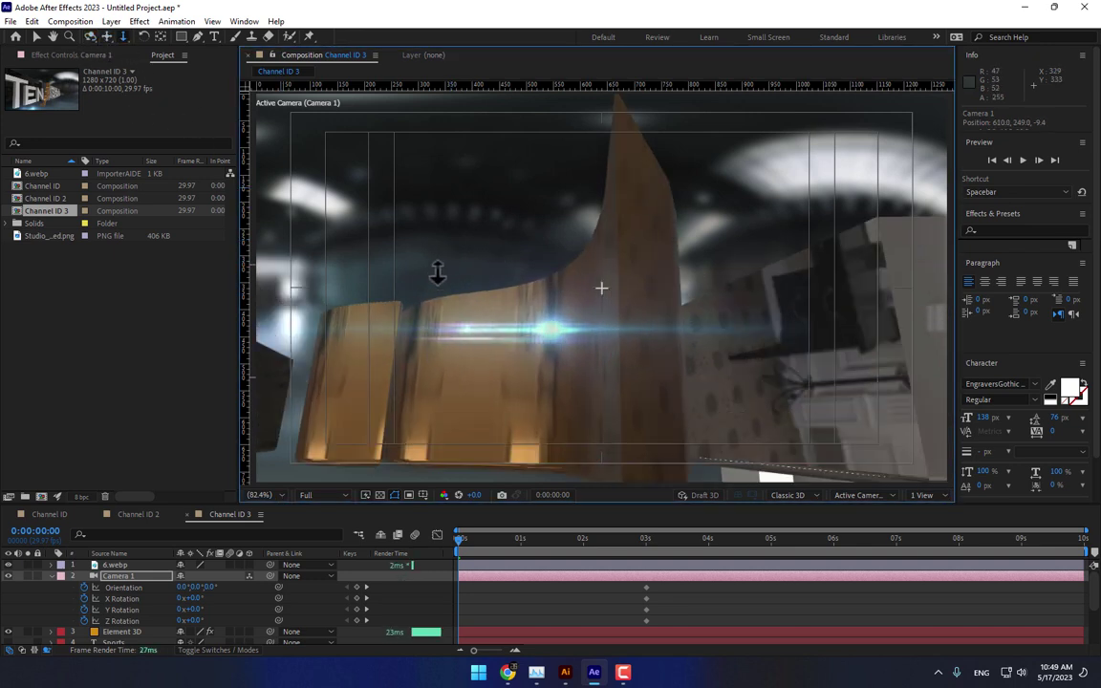
# Step: Move 6.webp to about -17.0, 699.4, scale it to 774%, and keyframe its Scale and Position at 0 seconds
pyautogui.press('v')
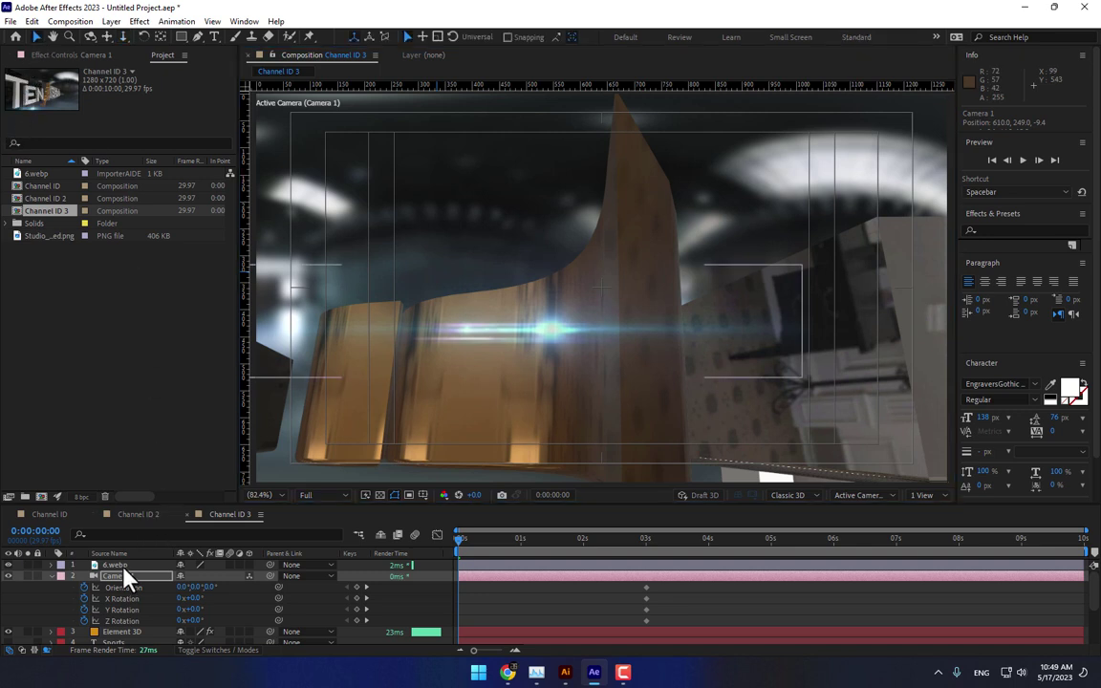
pyautogui.click(113, 565)
pyautogui.moveTo(535, 379); pyautogui.dragTo(340, 472)
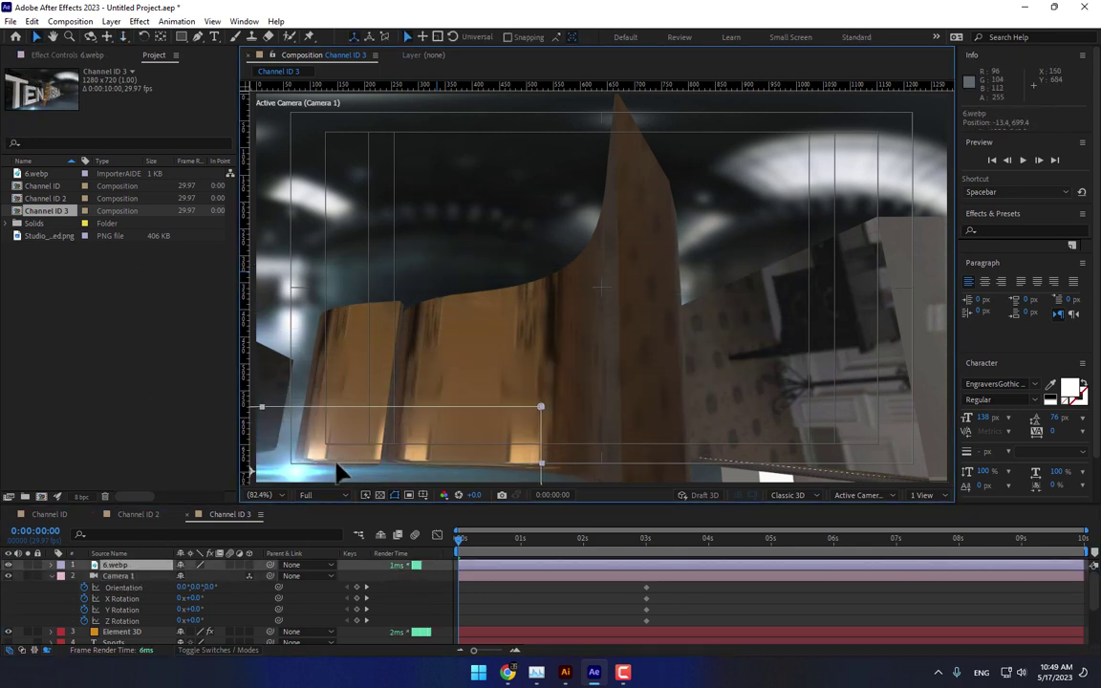
pyautogui.press('s')
pyautogui.moveTo(196, 575); pyautogui.dragTo(316, 575)
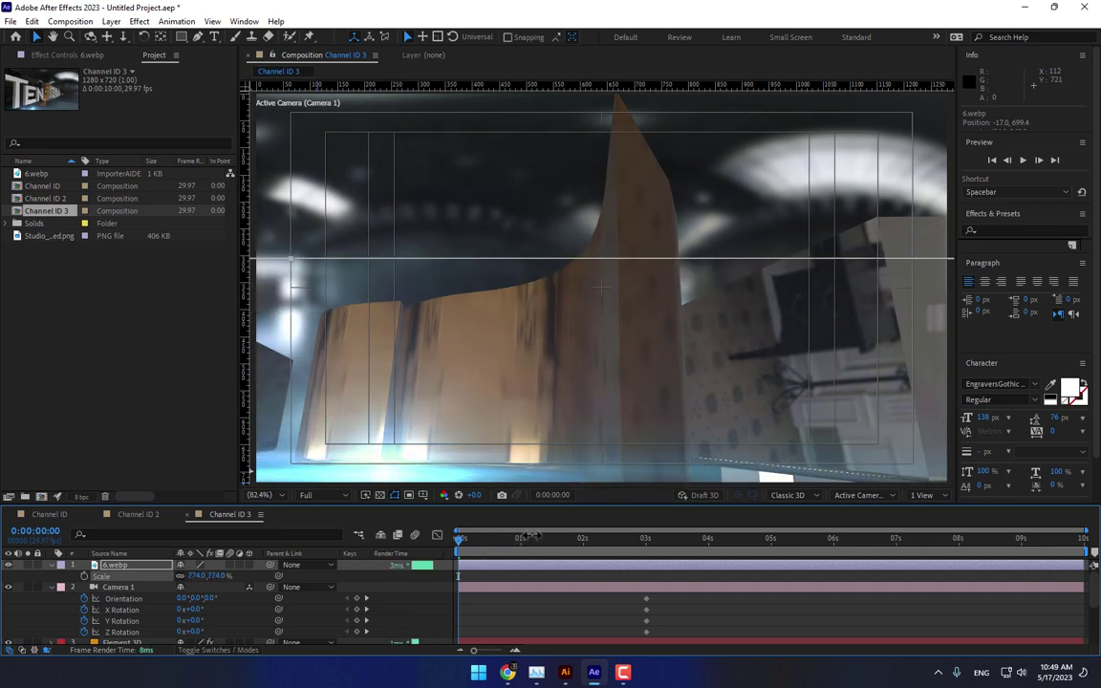
pyautogui.click(82, 576)
pyautogui.press('p')
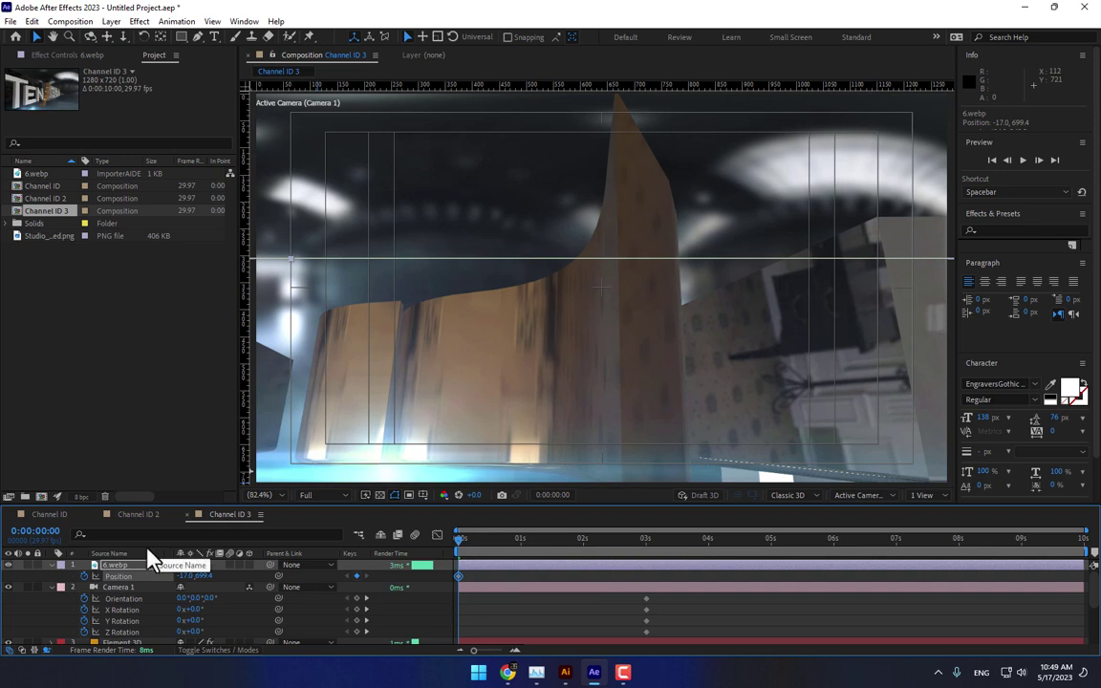
# Step: At 3 seconds, move 6.webp under the gold icon to about 590.1, 425.0 and reduce its scale to 147%
pyautogui.click(646, 546)
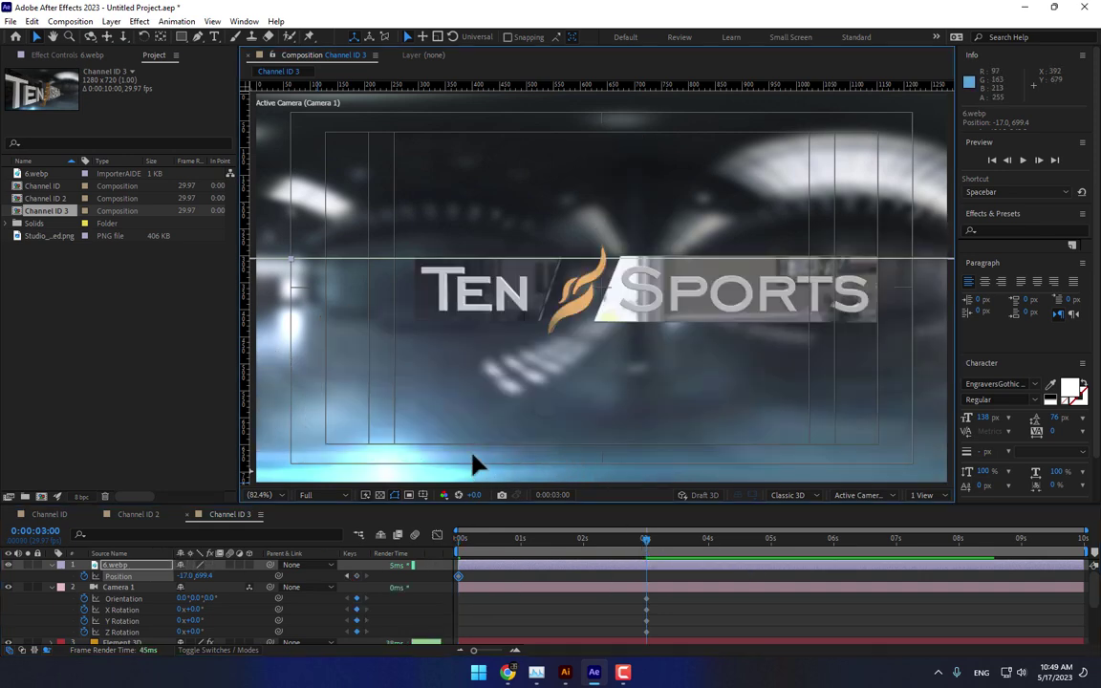
pyautogui.moveTo(475, 465); pyautogui.dragTo(657, 330)
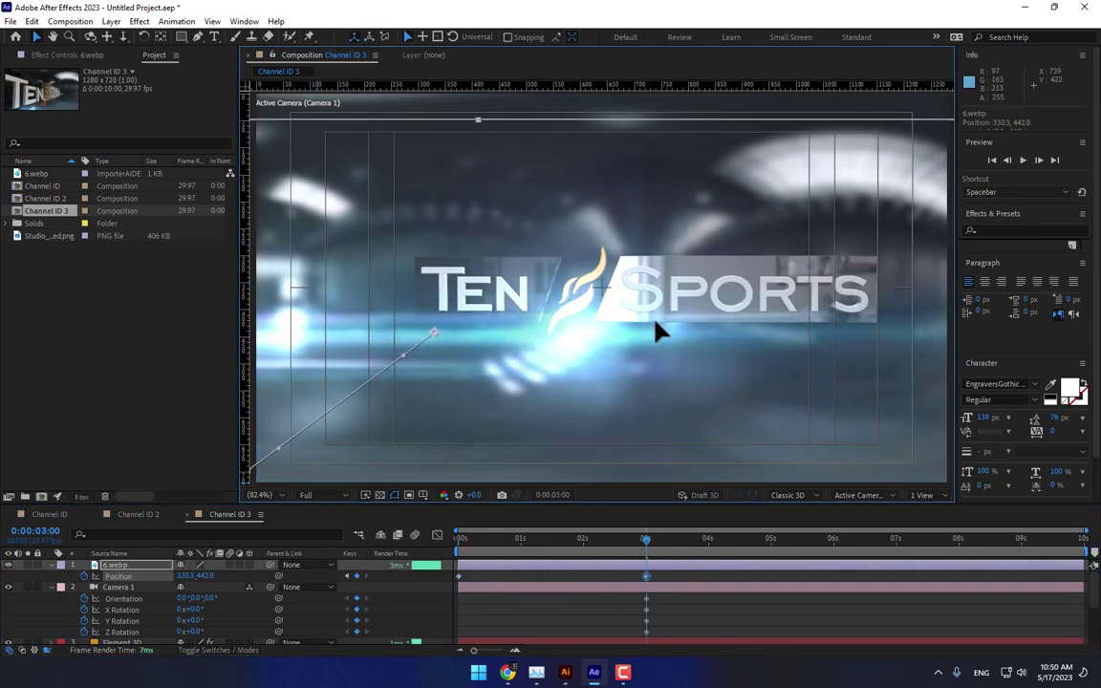
pyautogui.moveTo(218, 586); pyautogui.dragTo(71, 579)
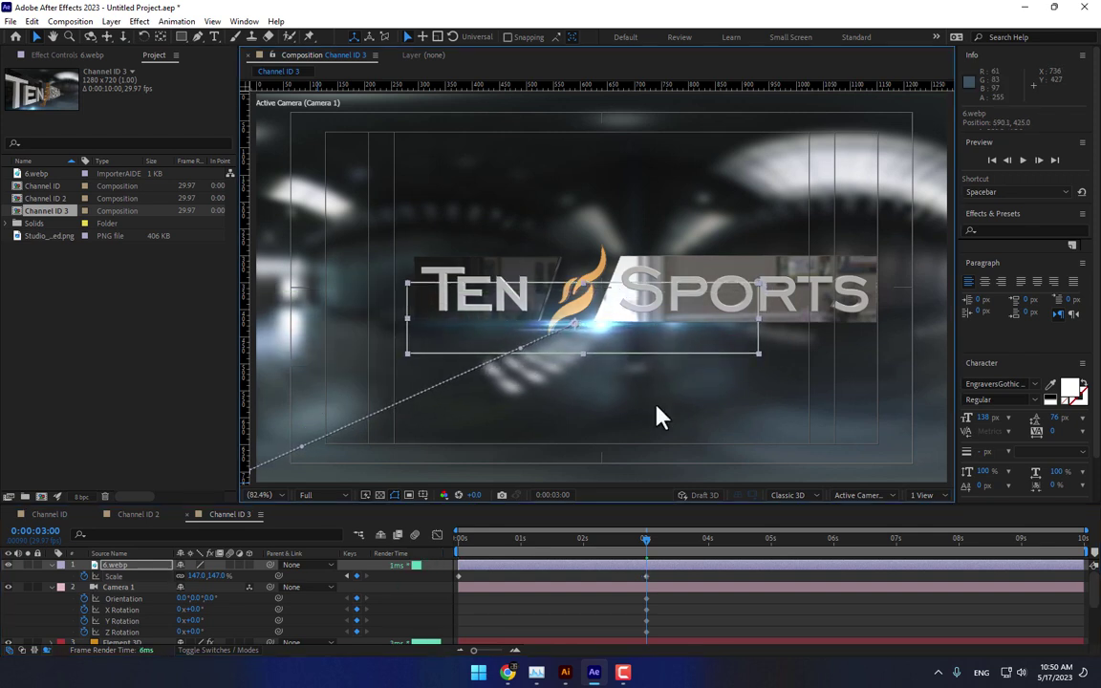
# Step: Try moving the 6.webp flare to about 966.5, 420.1 at 5 seconds, scrub through it, and undo the change
pyautogui.click(778, 546)
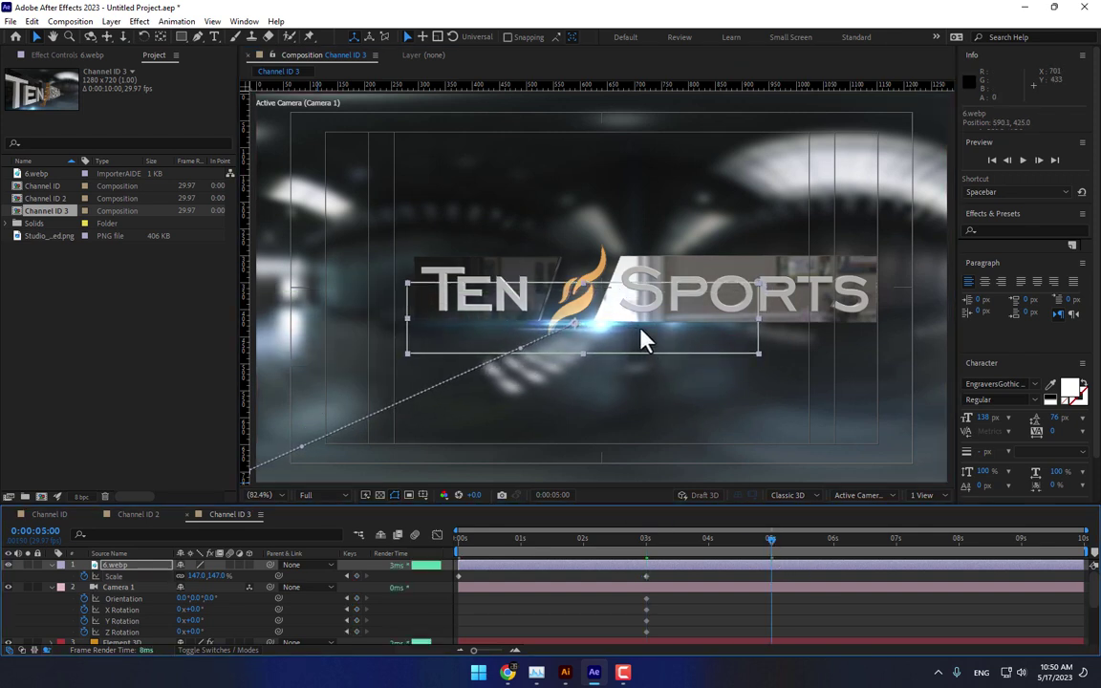
pyautogui.moveTo(643, 340); pyautogui.dragTo(841, 335)
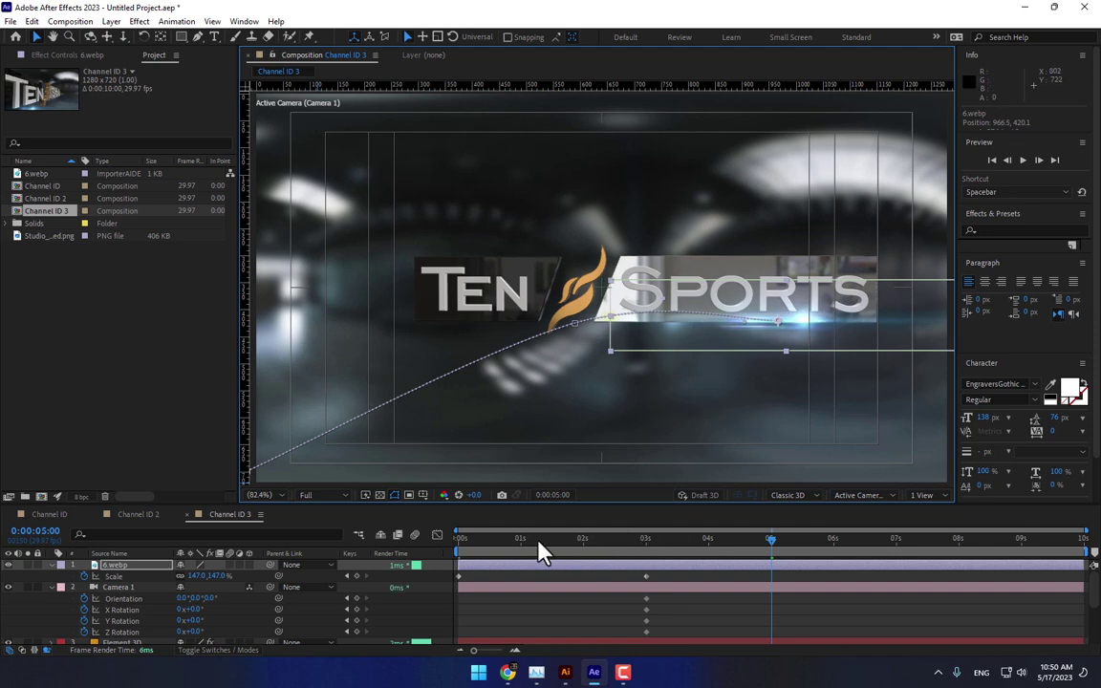
pyautogui.moveTo(540, 553); pyautogui.dragTo(695, 548)
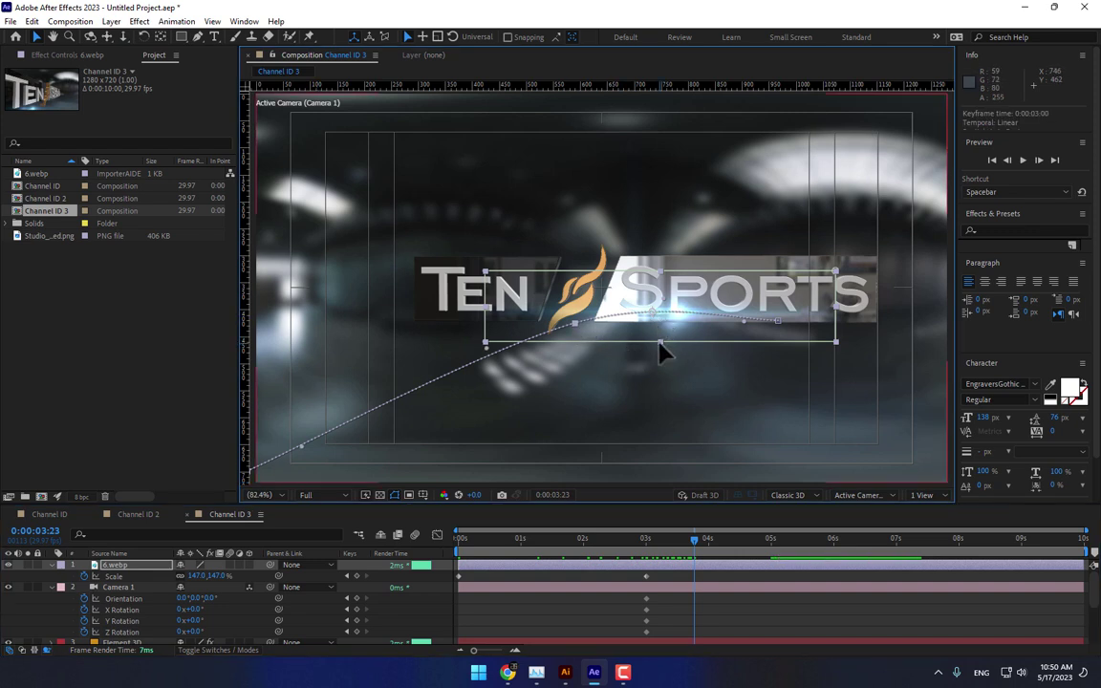
pyautogui.hotkey('ctrl', 'z')
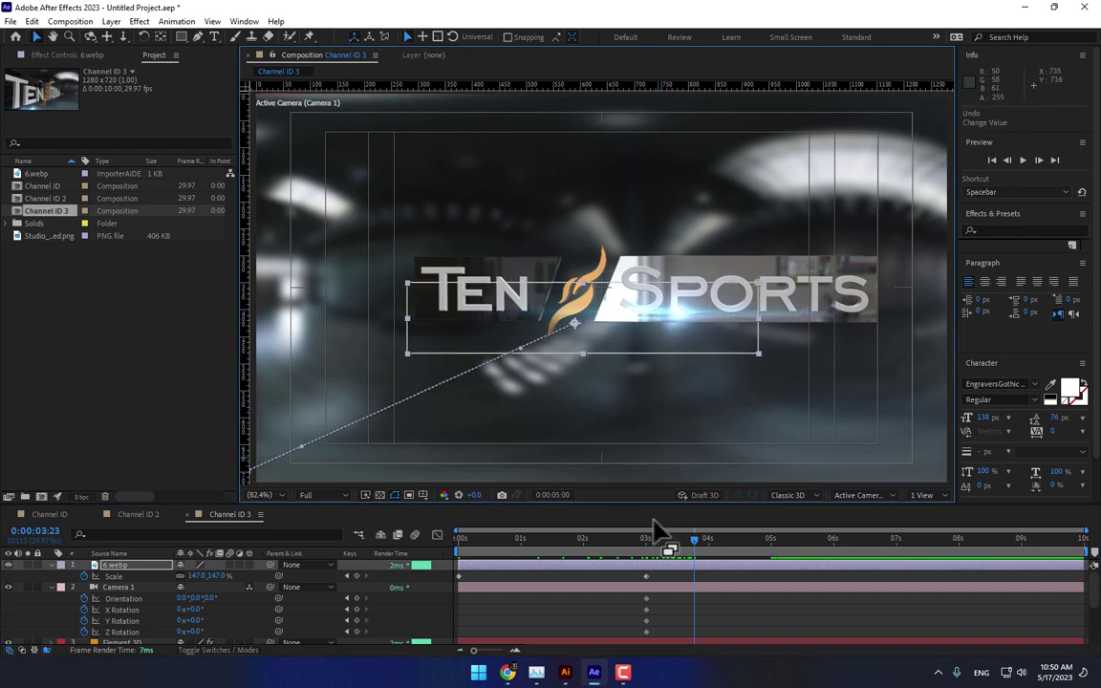
# Step: Position 6.webp at about 608.3, 423.7 at 3:07 and about 930.1, 423.7 at 5 seconds, and scrub the move
pyautogui.moveTo(656, 531); pyautogui.dragTo(659, 560)
pyautogui.moveTo(620, 335); pyautogui.dragTo(631, 332)
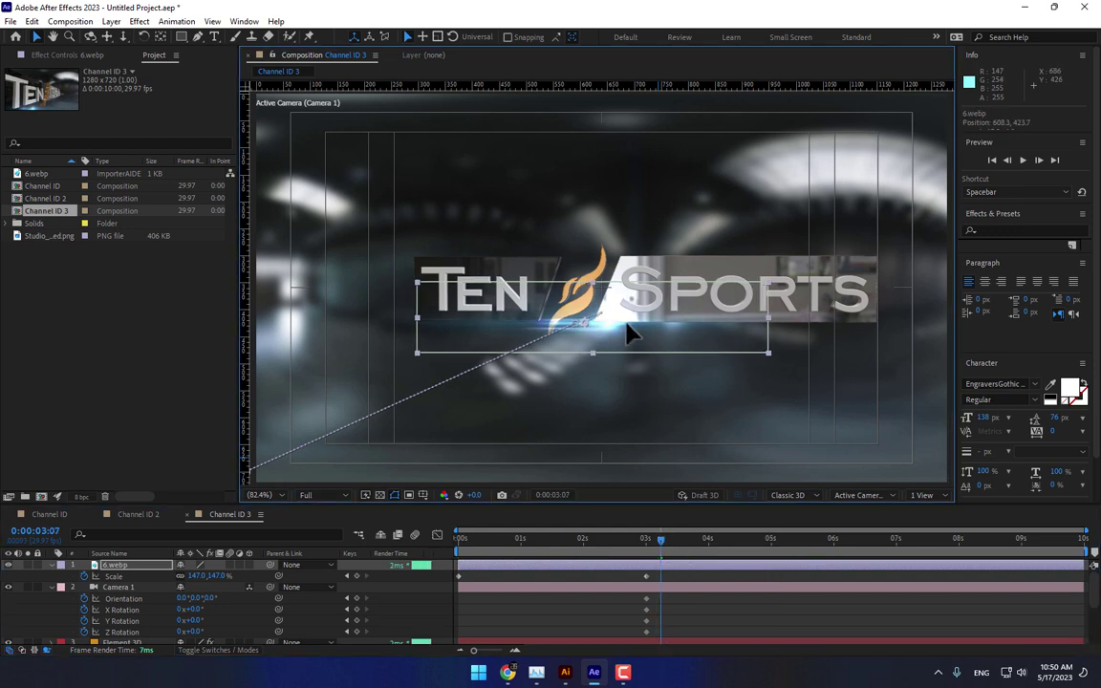
pyautogui.moveTo(703, 564); pyautogui.dragTo(771, 555)
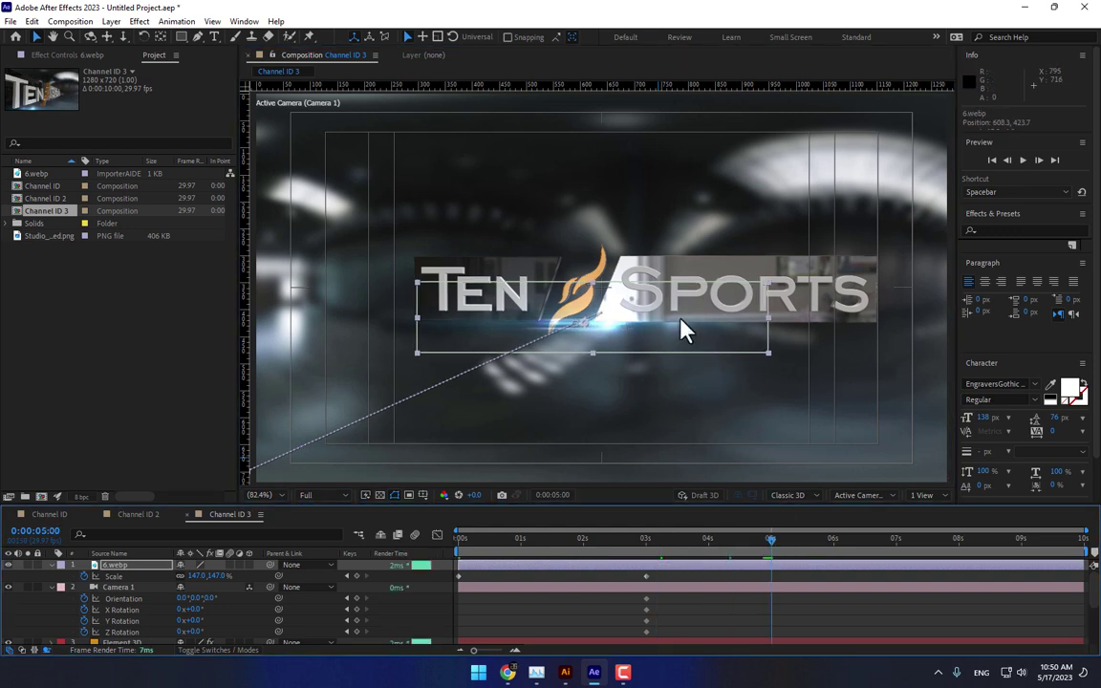
pyautogui.moveTo(684, 327); pyautogui.dragTo(917, 330)
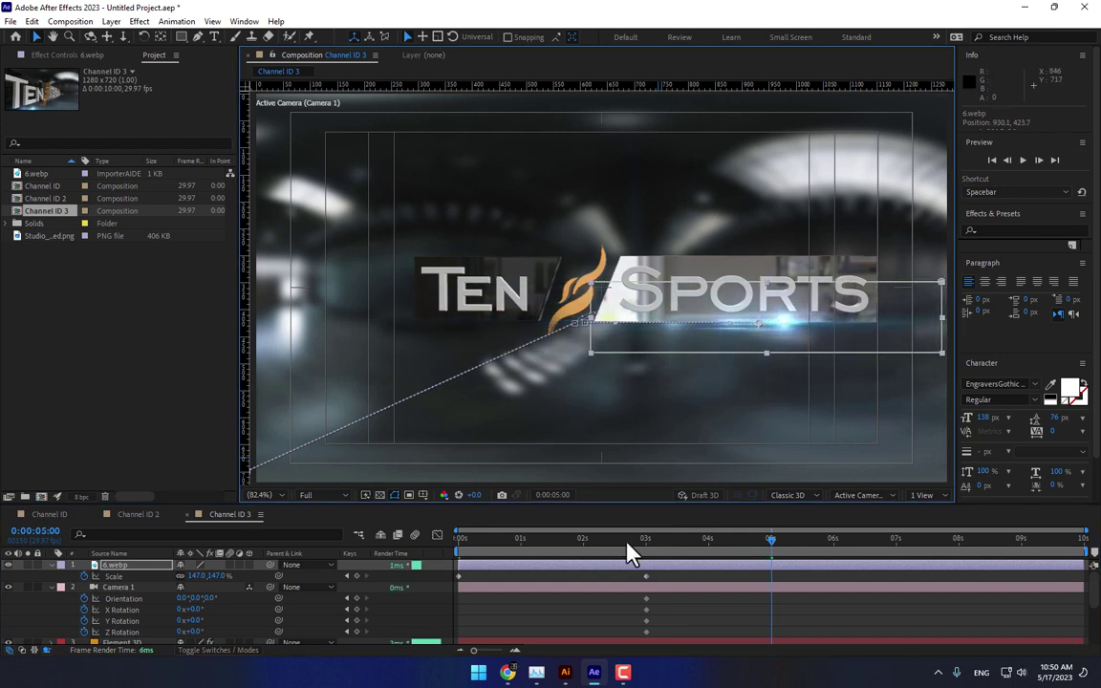
pyautogui.moveTo(629, 553)
pyautogui.mouseDown()
pyautogui.moveTo(674, 550)
pyautogui.moveTo(646, 551)
pyautogui.mouseUp()
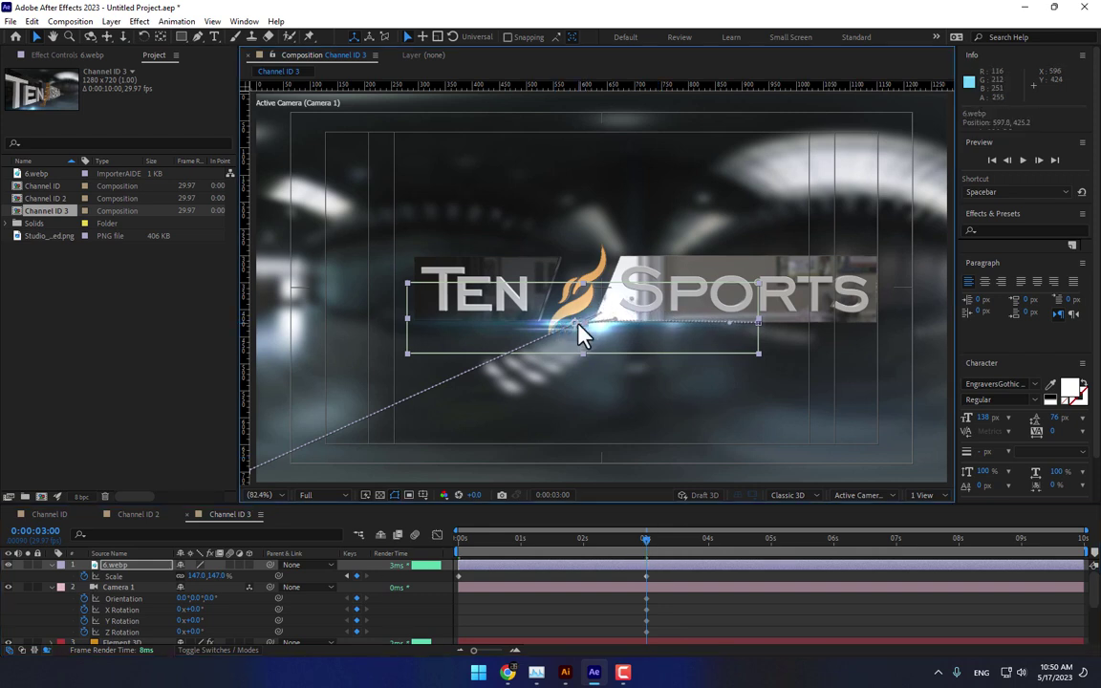
# Step: Adjust the flare's motion path near the gold icon, set its 0-second position to about -212.5, 547.6, and preview the animation
pyautogui.moveTo(524, 357); pyautogui.dragTo(485, 371)
pyautogui.moveTo(626, 527); pyautogui.dragTo(398, 557)
pyautogui.moveTo(459, 483); pyautogui.dragTo(362, 385)
pyautogui.press('space')
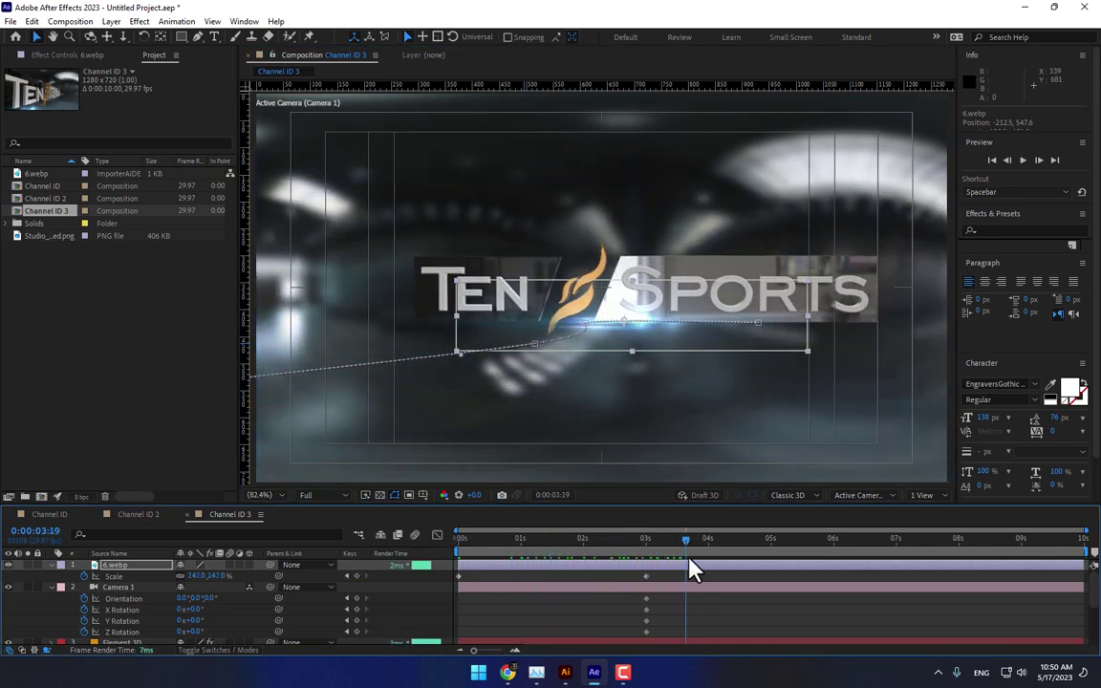
# Step: Reshape the 6.webp motion path so the flare runs along the logo's lower edge from the left, and scrub through it
pyautogui.moveTo(533, 346); pyautogui.dragTo(451, 342)
pyautogui.moveTo(668, 541); pyautogui.dragTo(621, 543)
pyautogui.moveTo(451, 350); pyautogui.dragTo(401, 328)
pyautogui.moveTo(580, 541); pyautogui.dragTo(769, 528)
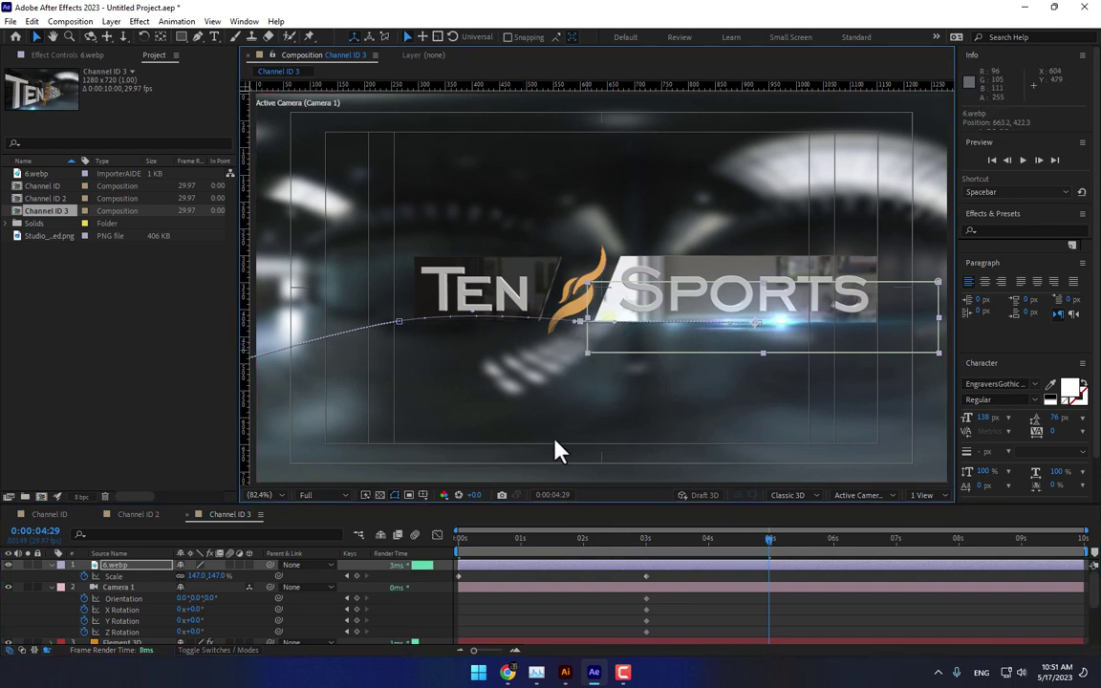
pyautogui.click(842, 617)
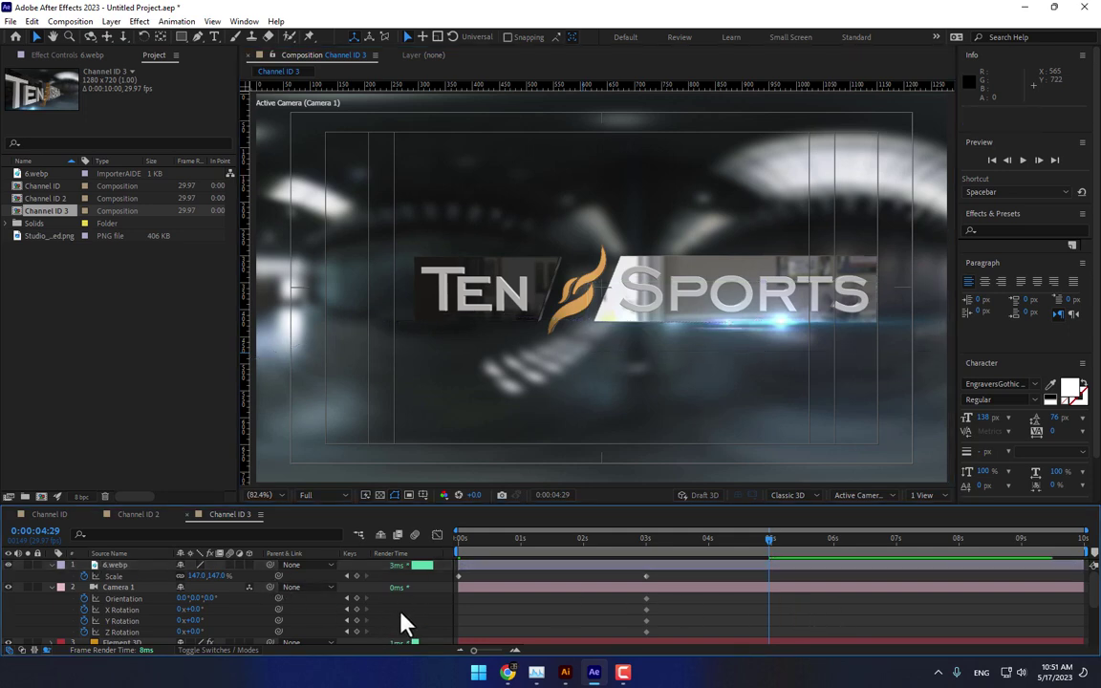
# Step: Create a 1280 x 720 composition named Final Comp with a duration of 12 seconds
pyautogui.hotkey('ctrl', 'n')
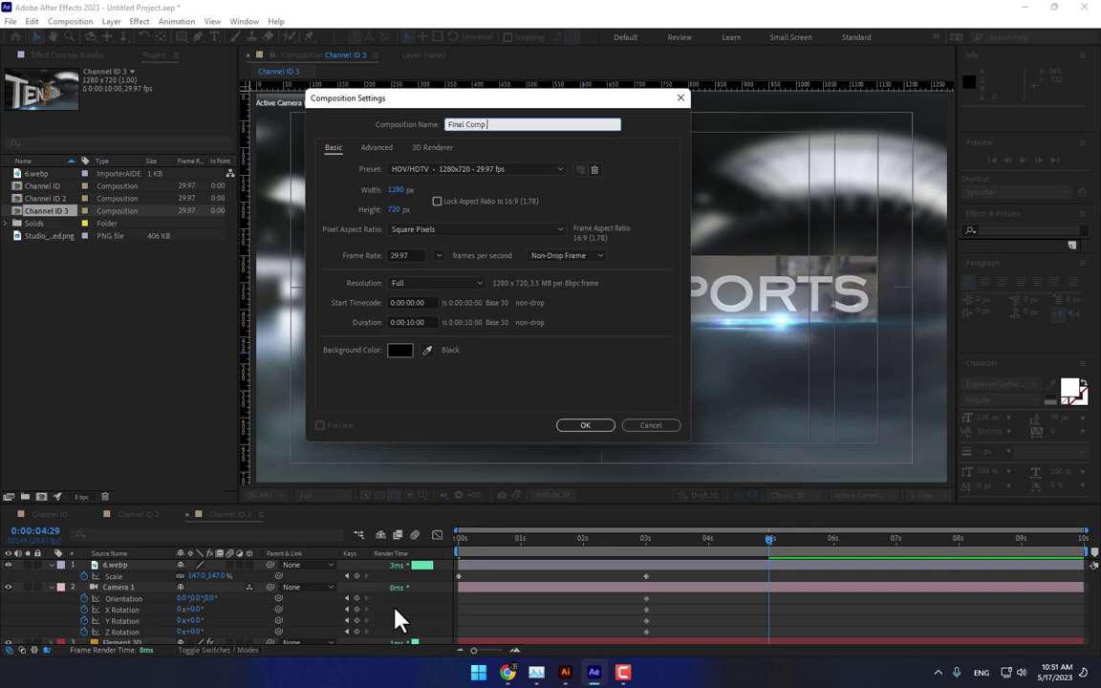
pyautogui.click(408, 325)
pyautogui.write('2')
pyautogui.press('Return')
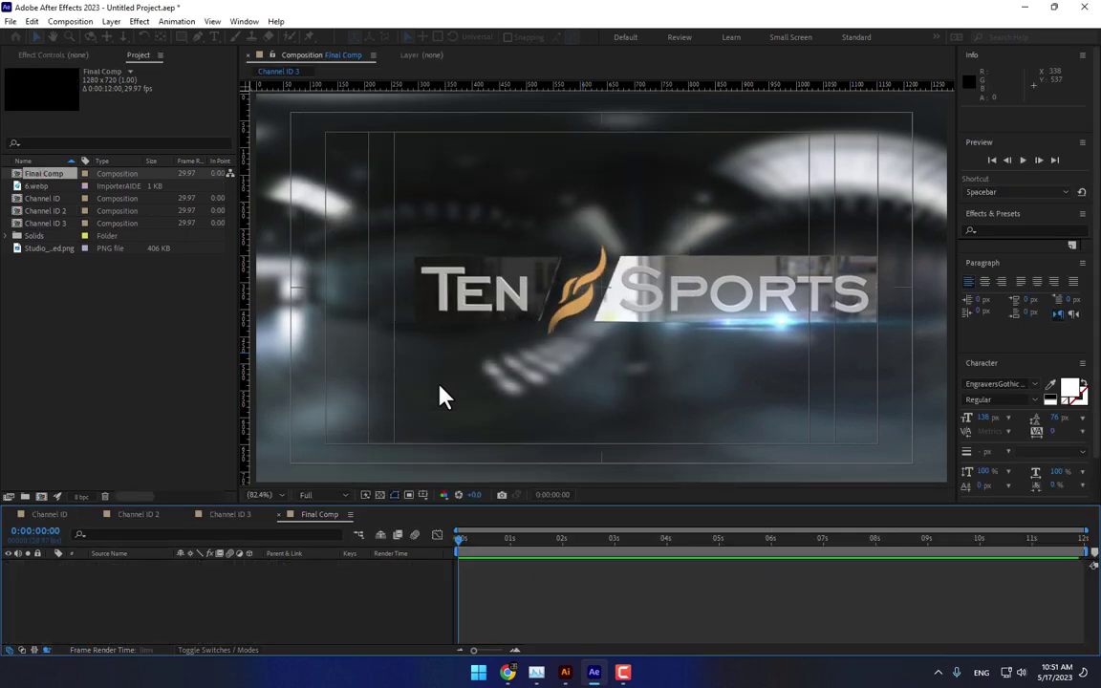
# Step: Add Channel ID and Channel ID 2 to Final Comp, with Channel ID 2 on top starting at about 2:18
pyautogui.moveTo(33, 189); pyautogui.dragTo(653, 564)
pyautogui.moveTo(484, 578); pyautogui.dragTo(615, 565)
pyautogui.click(598, 540)
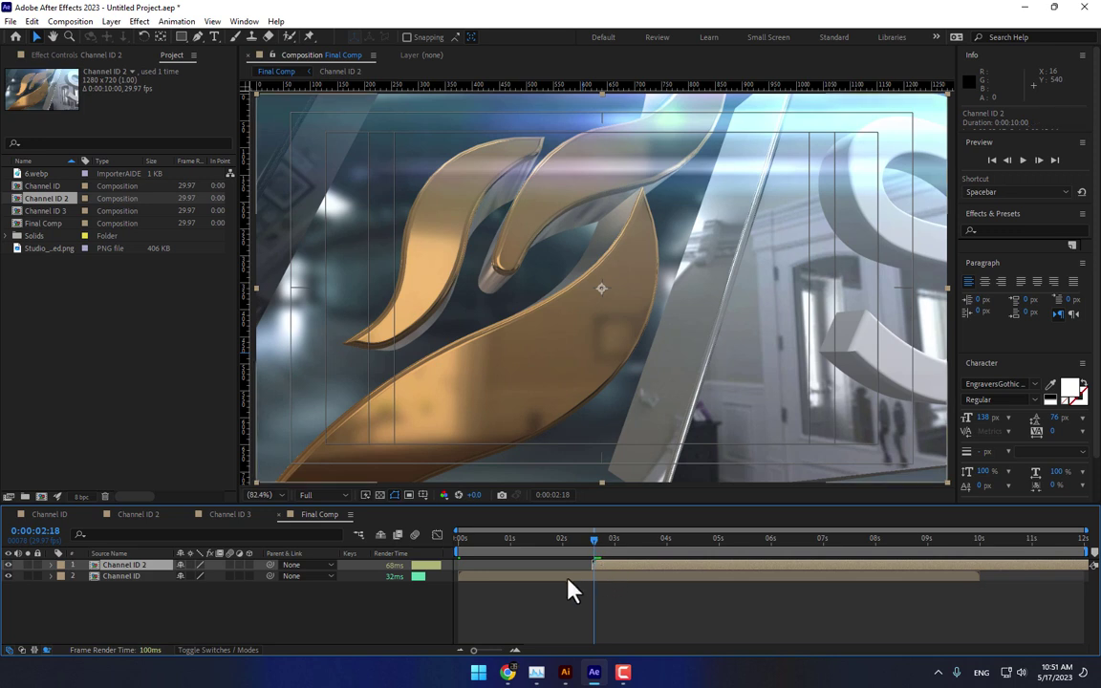
# Step: Fade in Channel ID 2 from 0% opacity at its start to 100% at 3 seconds, shifting the layer about 8 frames earlier
pyautogui.press('t')
pyautogui.moveTo(181, 577); pyautogui.dragTo(77, 604)
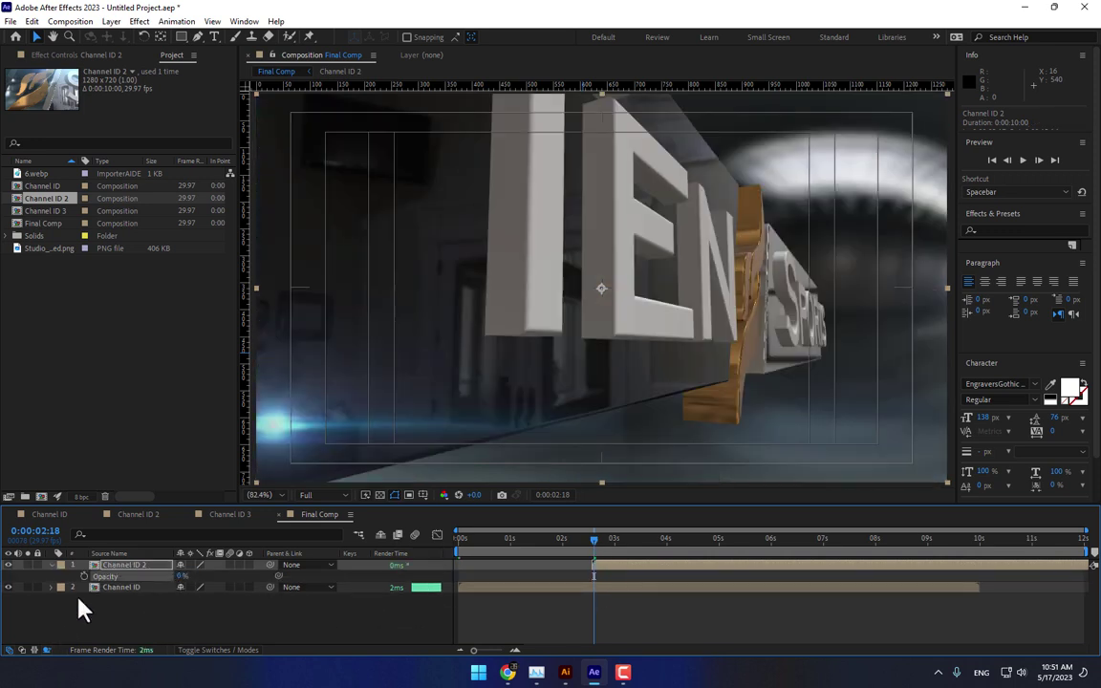
pyautogui.click(84, 576)
pyautogui.moveTo(605, 566); pyautogui.dragTo(592, 567)
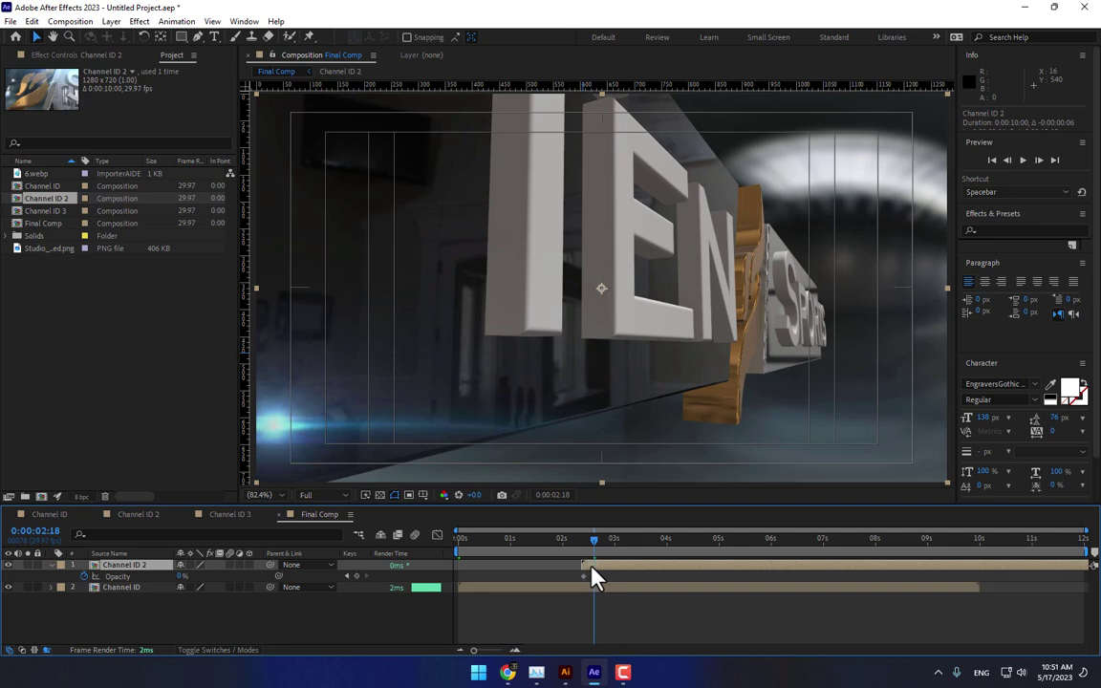
pyautogui.click(613, 556)
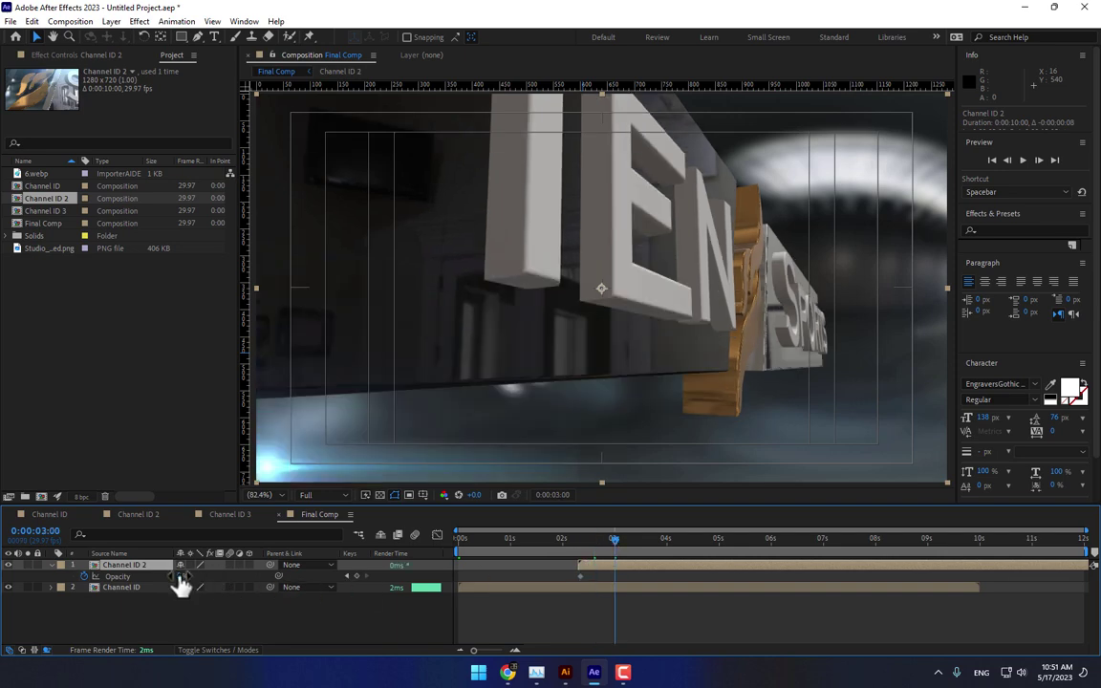
pyautogui.moveTo(182, 580); pyautogui.dragTo(249, 580)
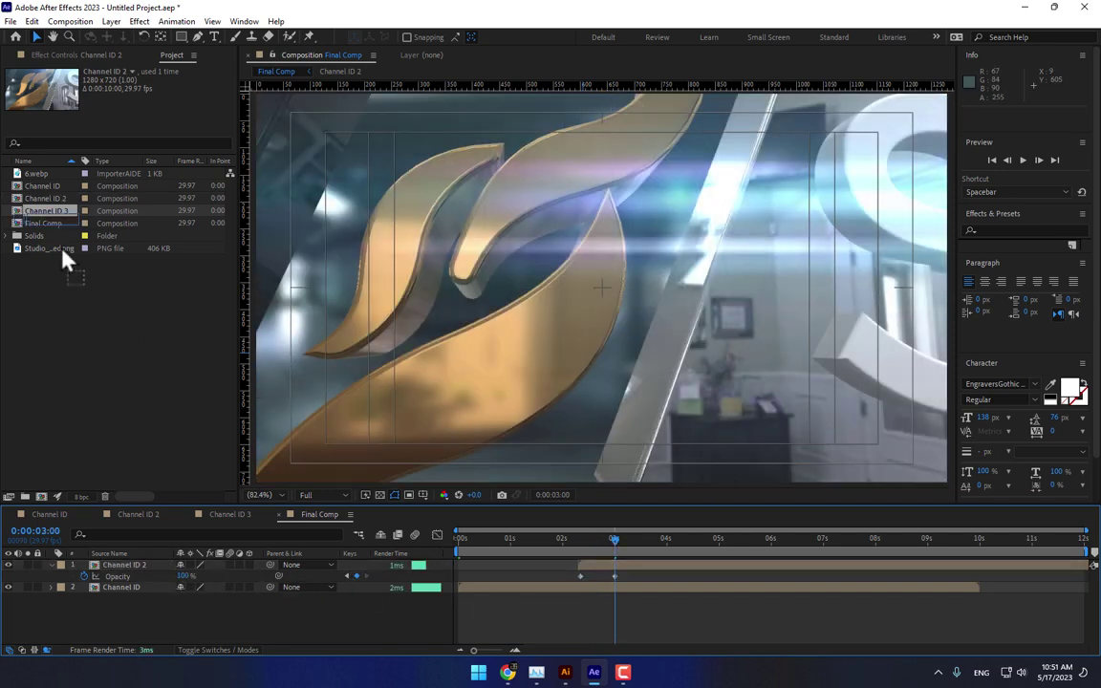
# Step: Add Channel ID 3 to Final Comp as the top layer, starting at 5:14
pyautogui.moveTo(67, 260); pyautogui.dragTo(197, 571)
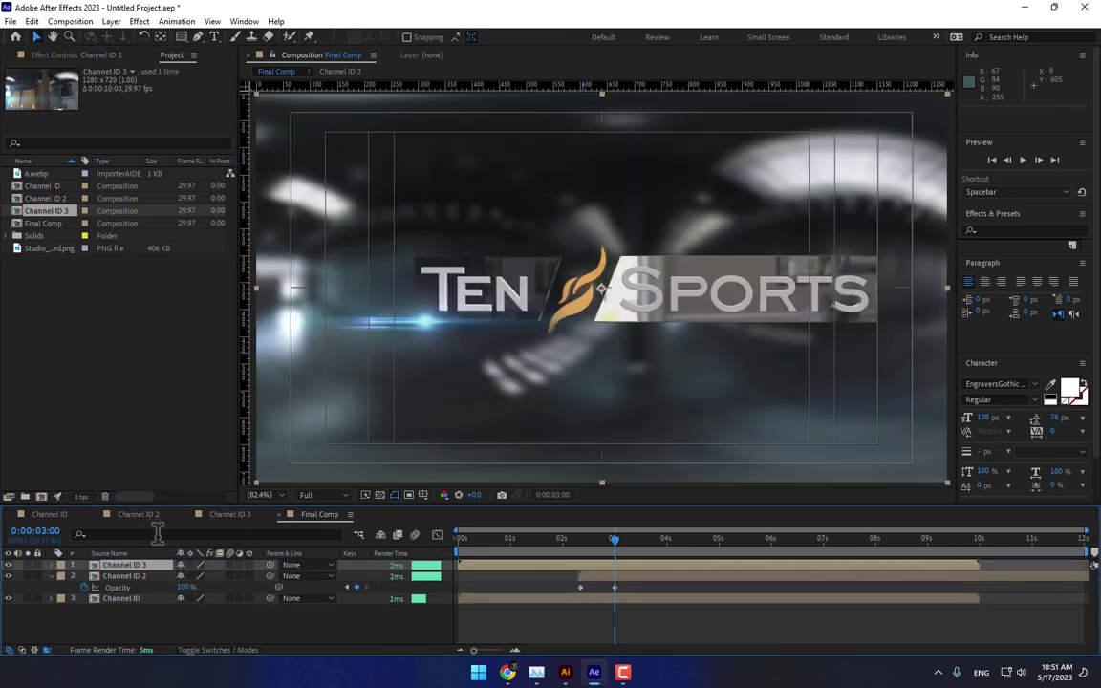
pyautogui.moveTo(617, 540); pyautogui.dragTo(644, 541)
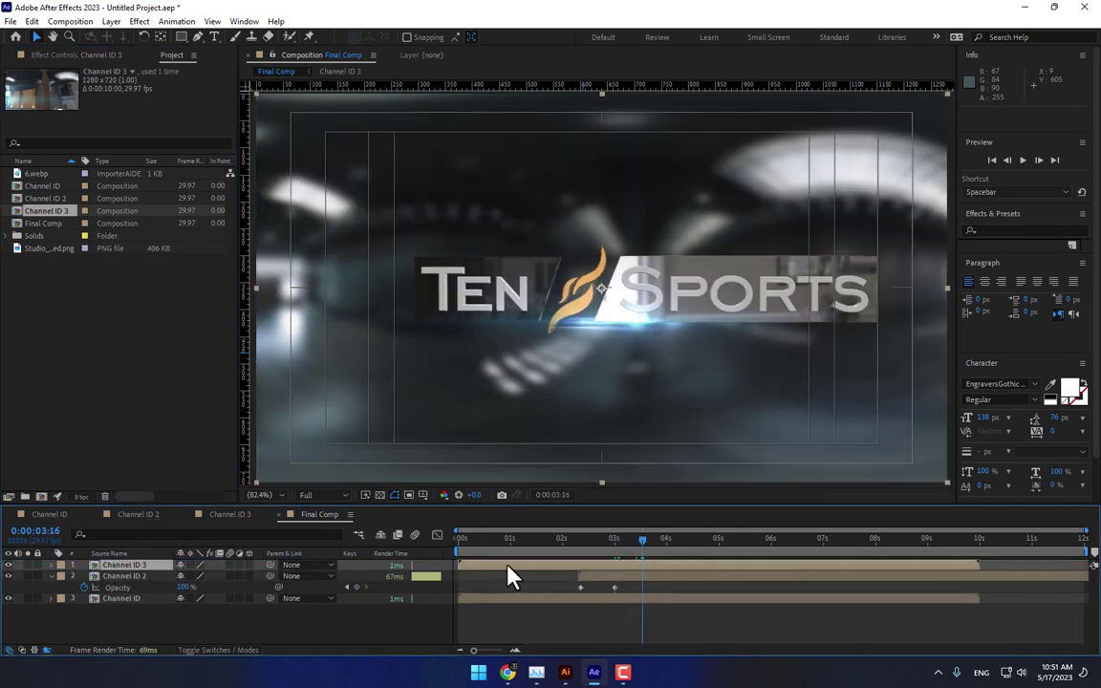
pyautogui.moveTo(483, 572); pyautogui.dragTo(743, 545)
pyautogui.click(751, 540)
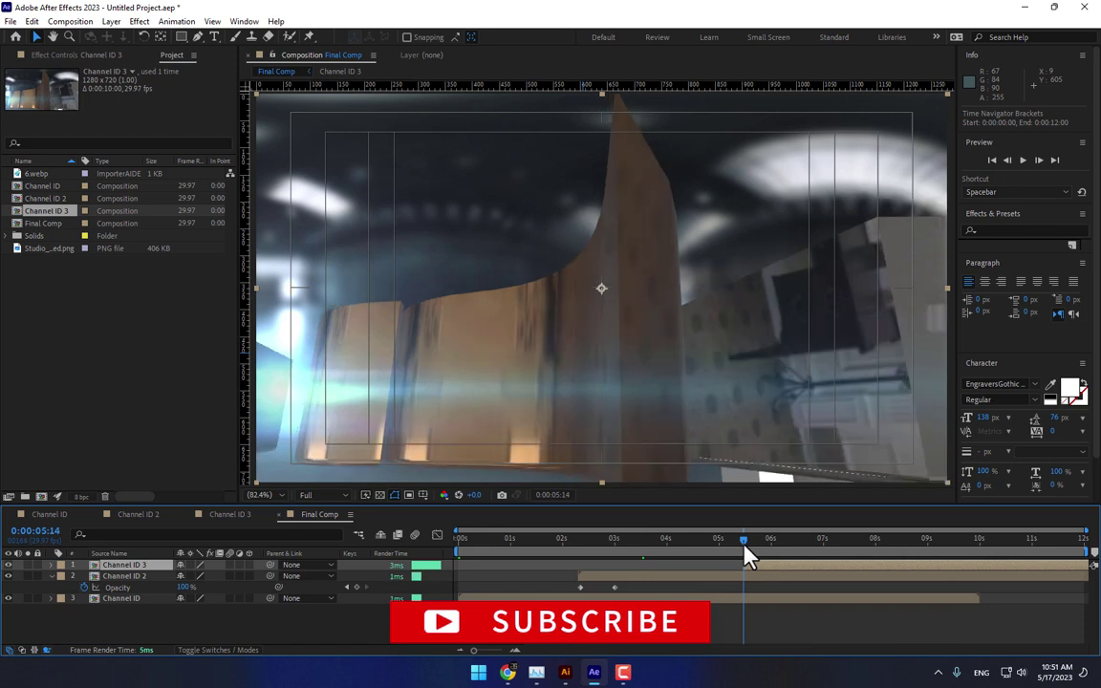
pyautogui.press('[')
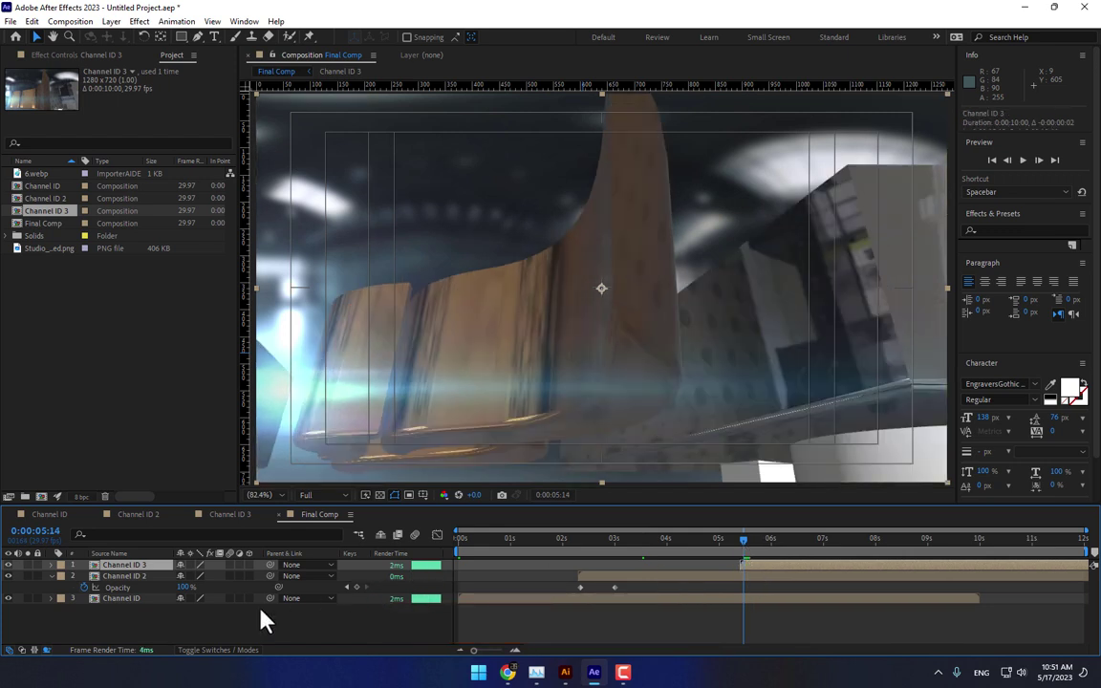
# Step: Fade in Channel ID 3 from 0% opacity at its start to 100% at 6 seconds, shifting the layer about 3 frames earlier
pyautogui.press('t')
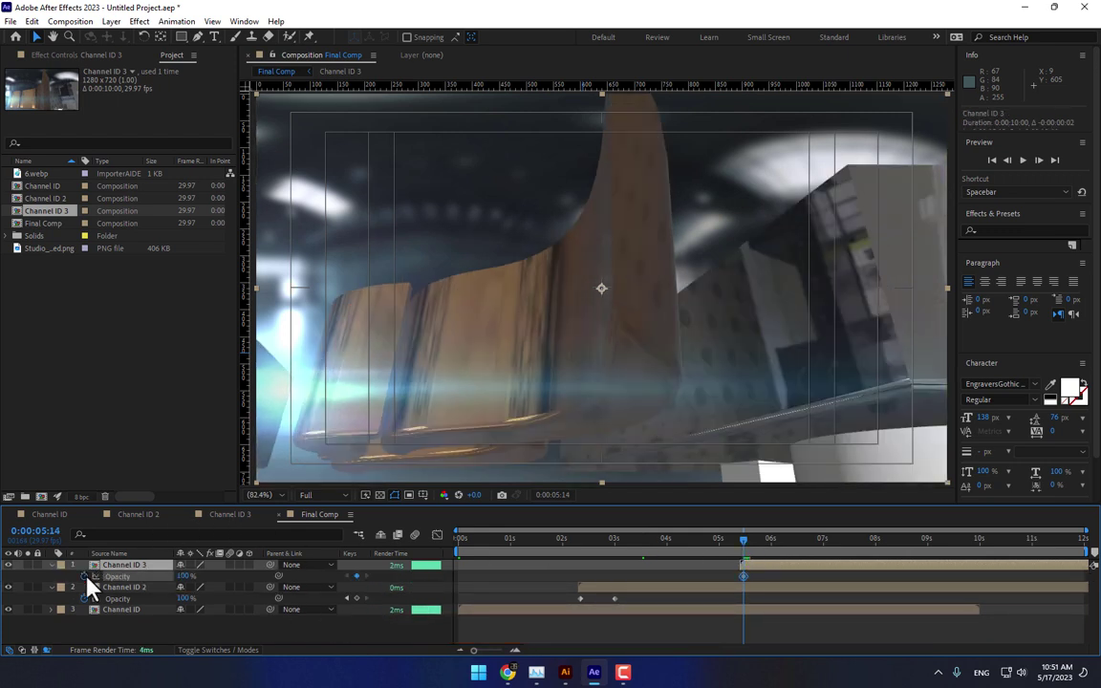
pyautogui.click(771, 548)
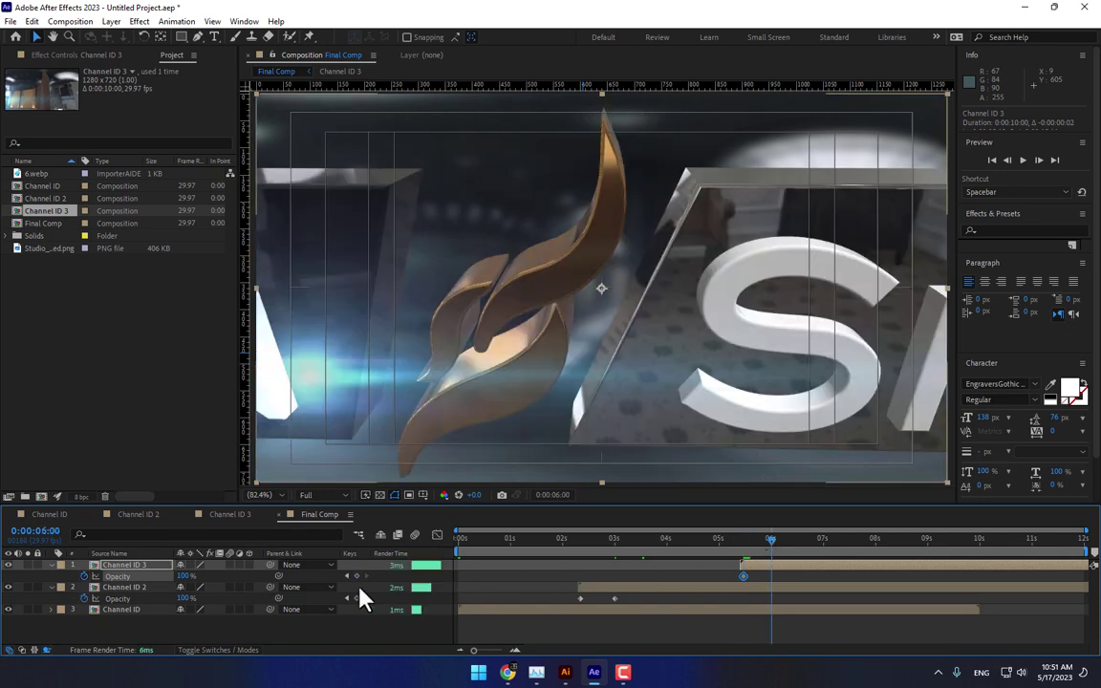
pyautogui.click(745, 546)
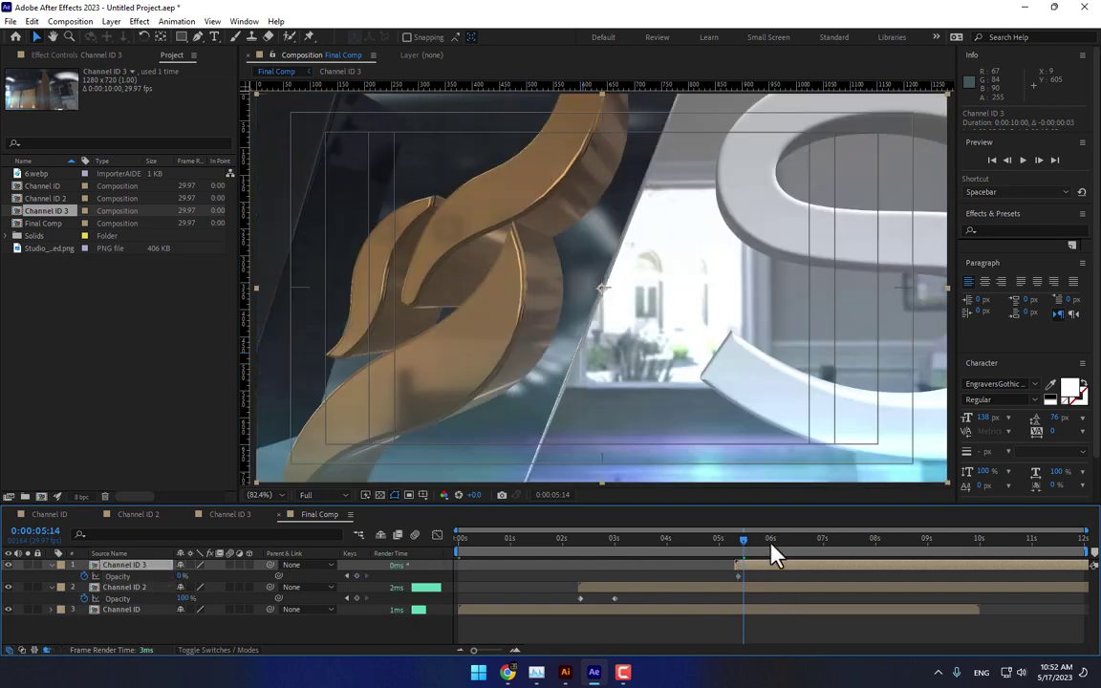
pyautogui.click(772, 547)
pyautogui.moveTo(181, 577); pyautogui.dragTo(260, 580)
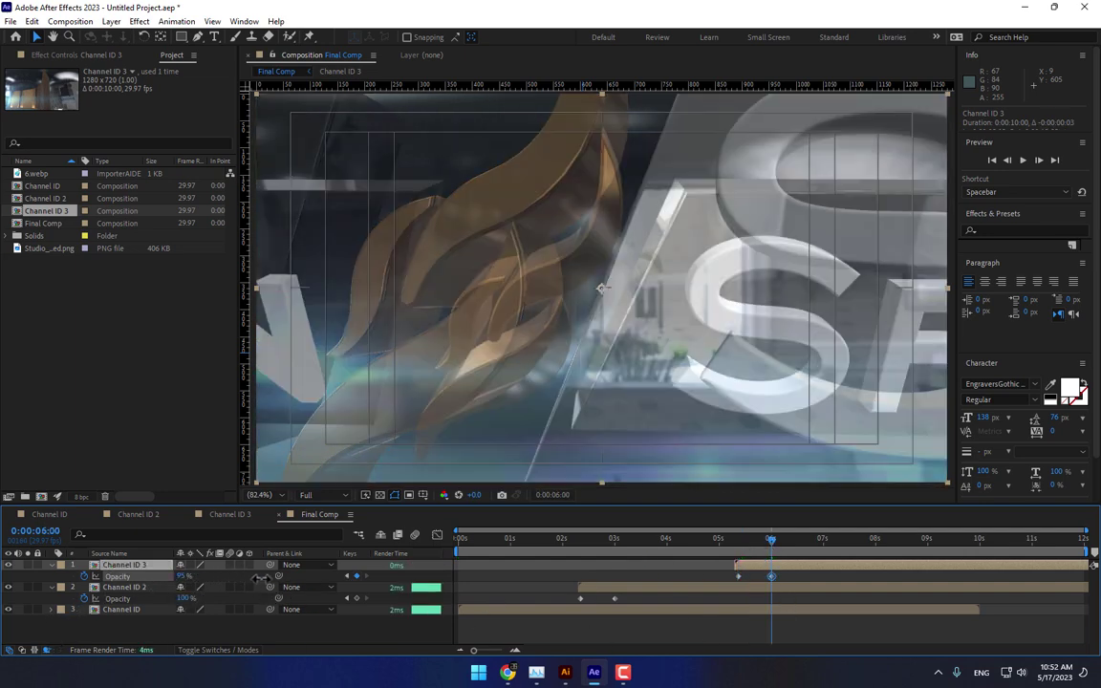
# Step: Return to the start of Final Comp and save the project on the Desktop as Channel
pyautogui.click(470, 543)
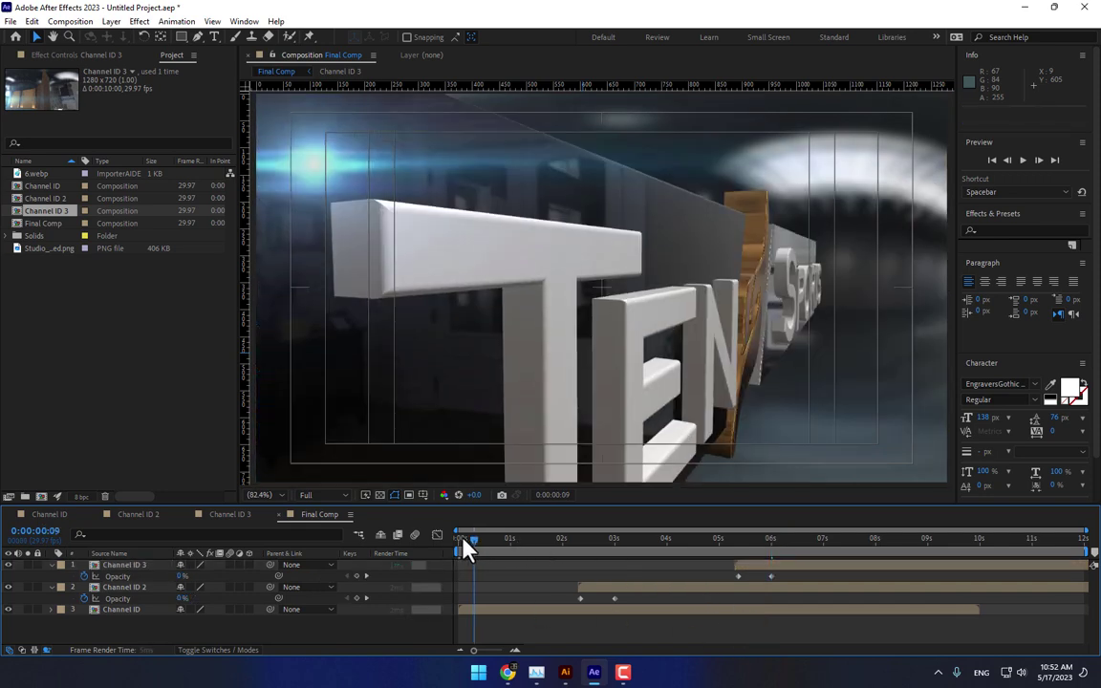
pyautogui.moveTo(466, 545); pyautogui.dragTo(457, 545)
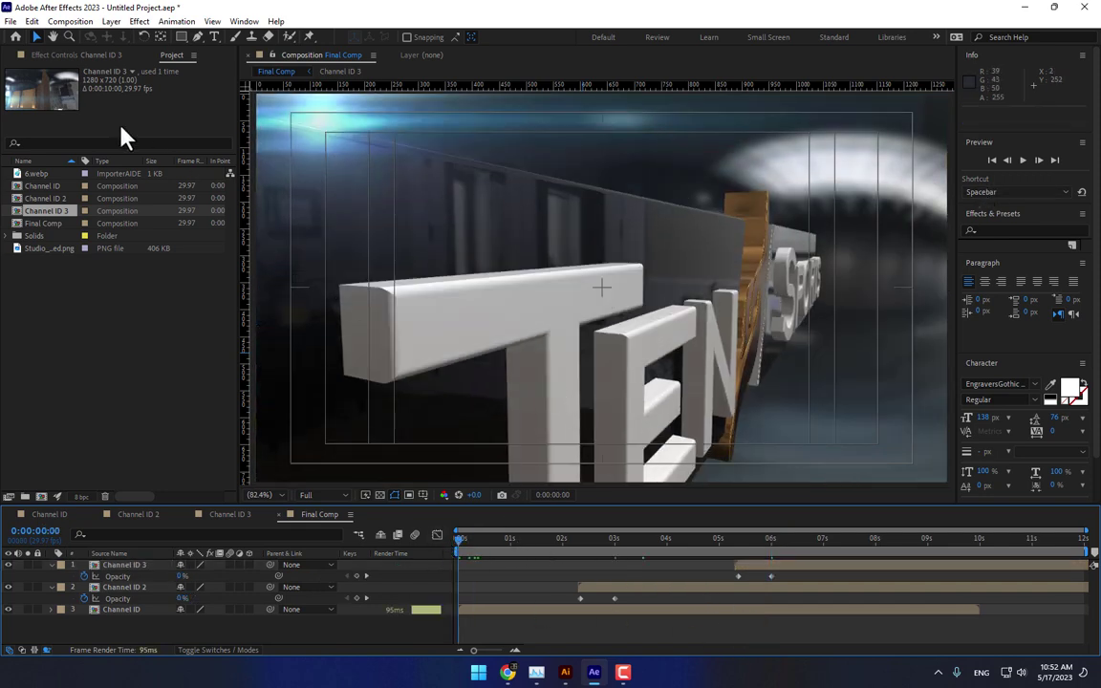
pyautogui.click(10, 22)
pyautogui.moveTo(84, 158)
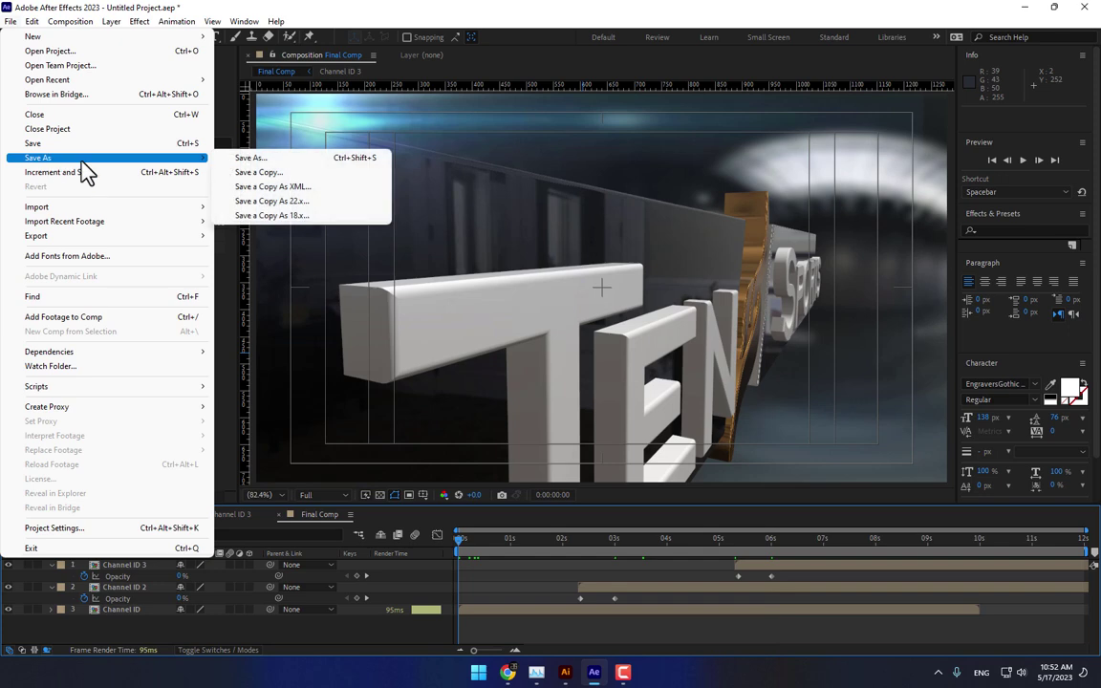
pyautogui.click(272, 157)
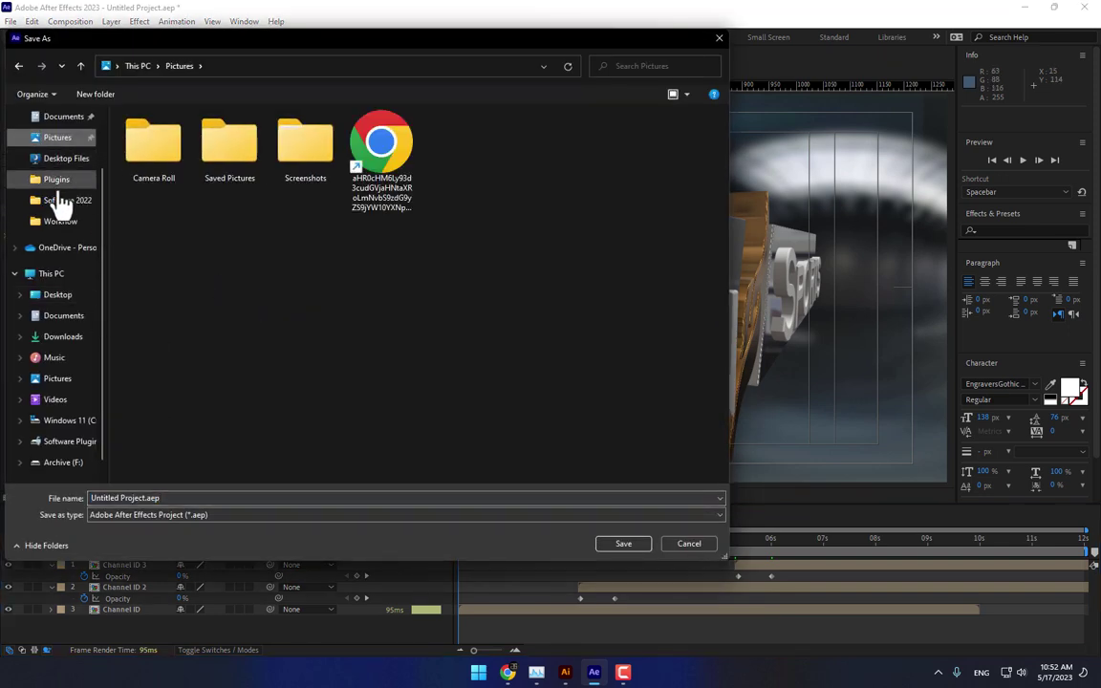
pyautogui.click(57, 297)
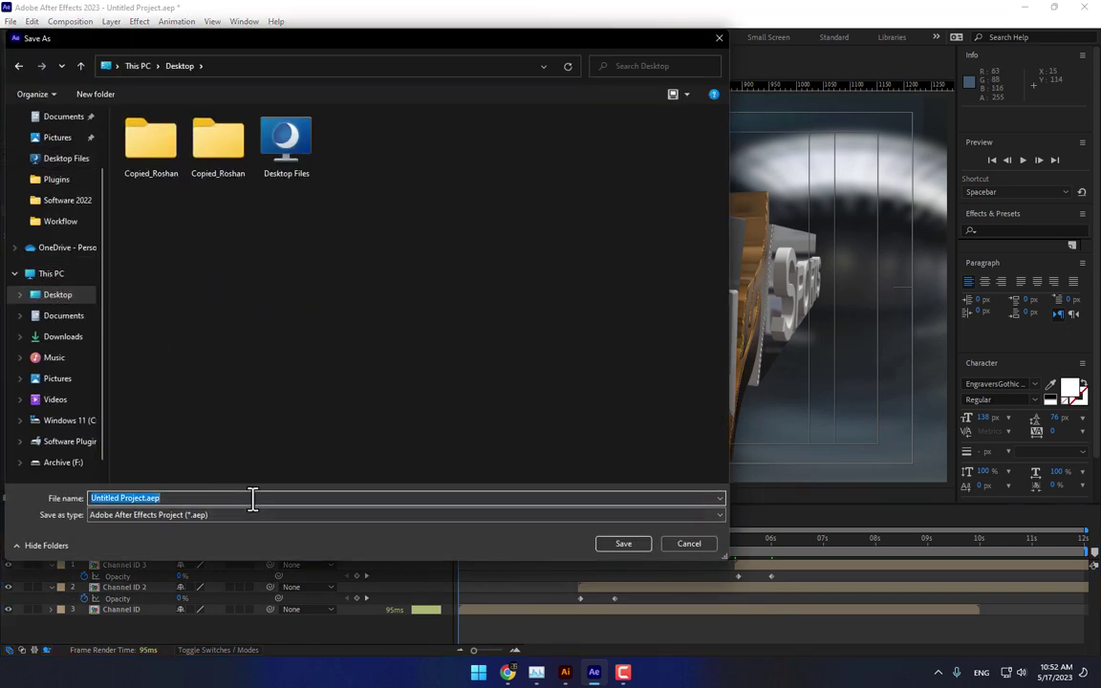
pyautogui.click(253, 498)
pyautogui.write('Channel')
pyautogui.press('Return')
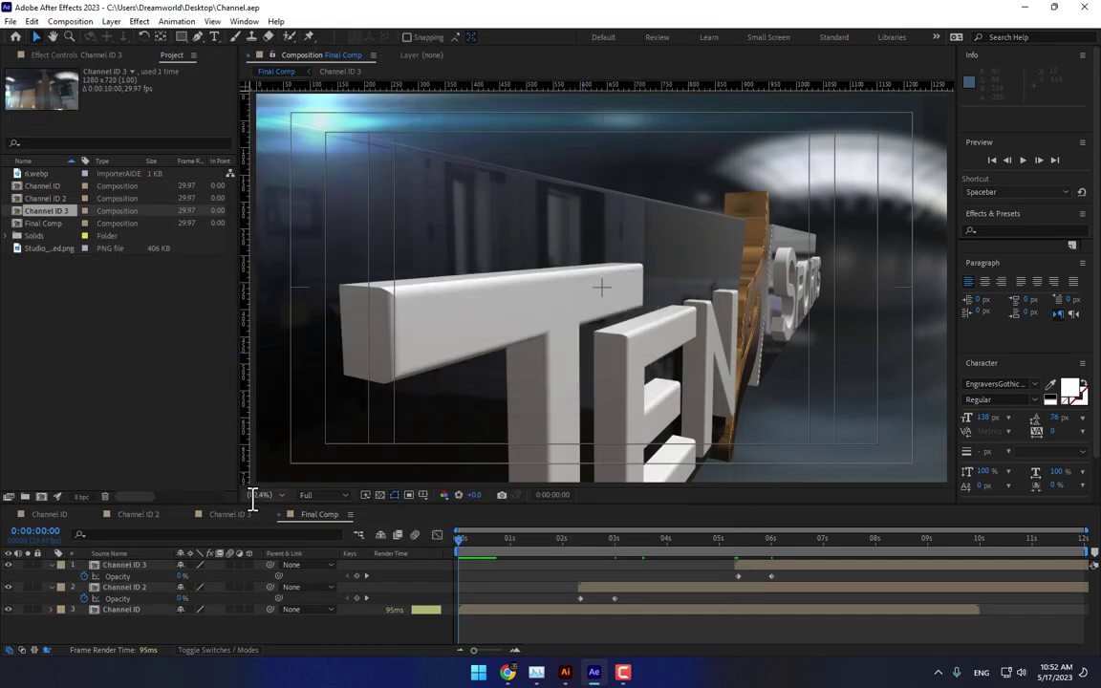
# Step: Preview Final Comp and scrub through the fade into the closing logo shot up to about 8:19
pyautogui.click(1023, 160)
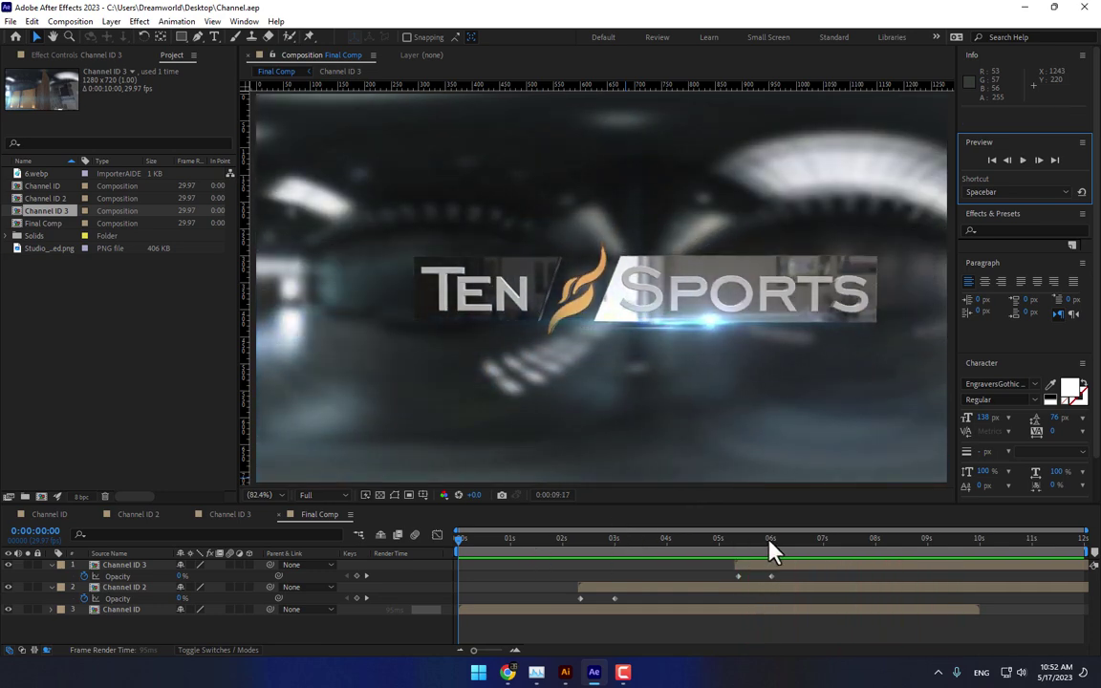
pyautogui.click(701, 539)
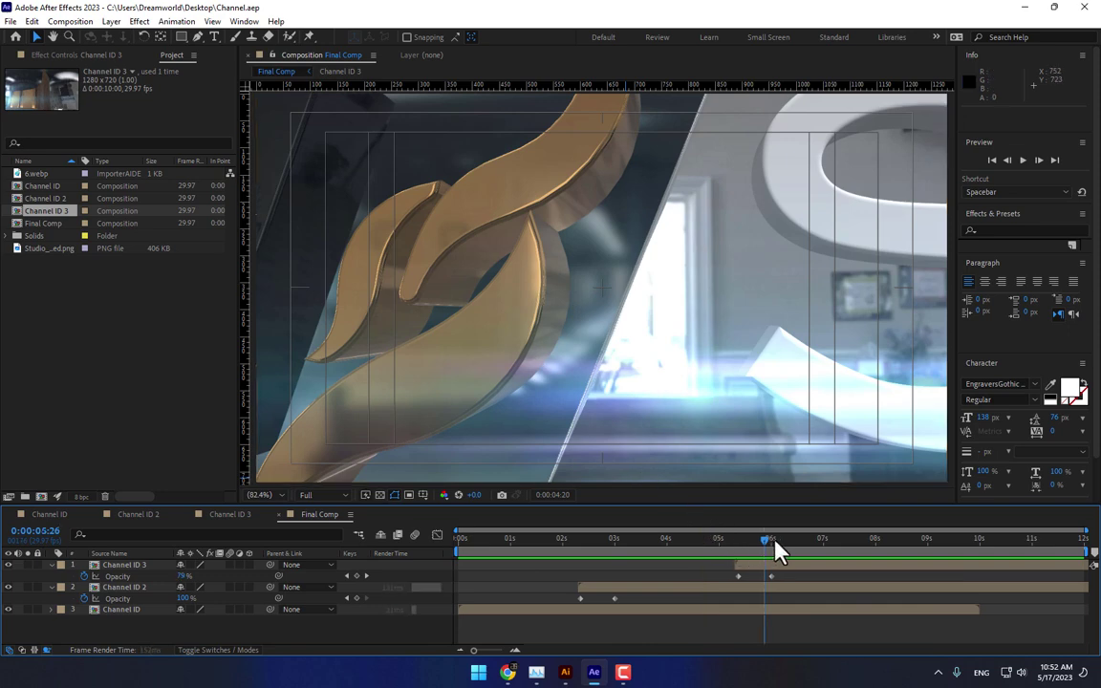
pyautogui.moveTo(778, 552); pyautogui.dragTo(908, 553)
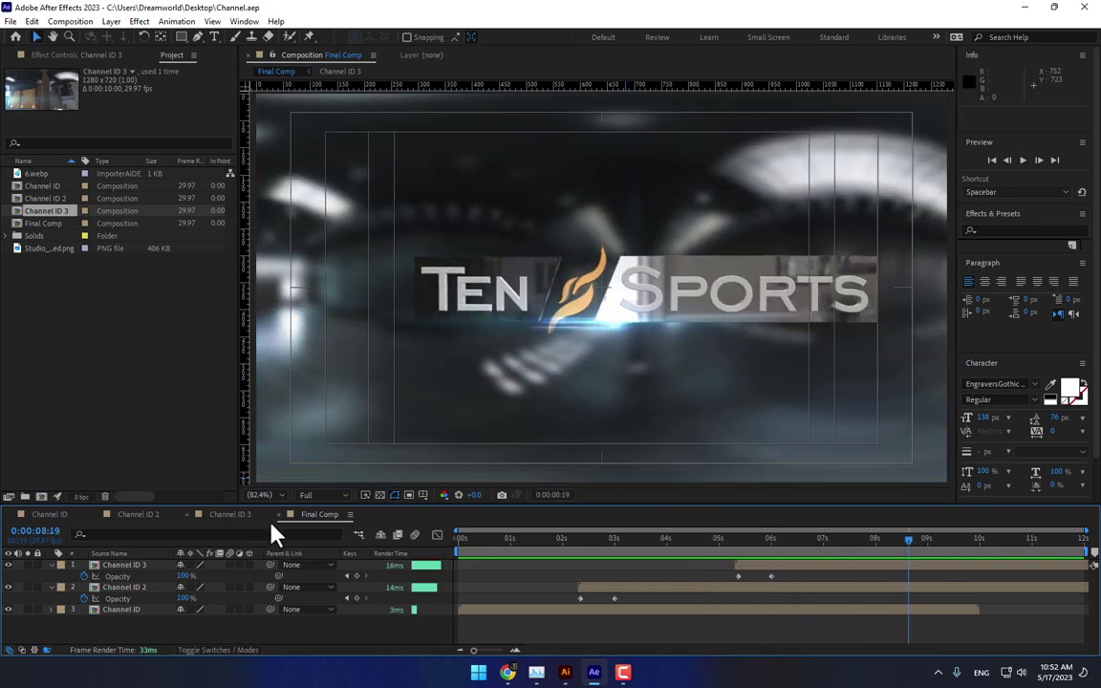
# Step: In Channel ID 3, replace the 6.webp flare's Position and Scale keyframes with new ones at 0:00, setting Scale to 800%
pyautogui.click(124, 612)
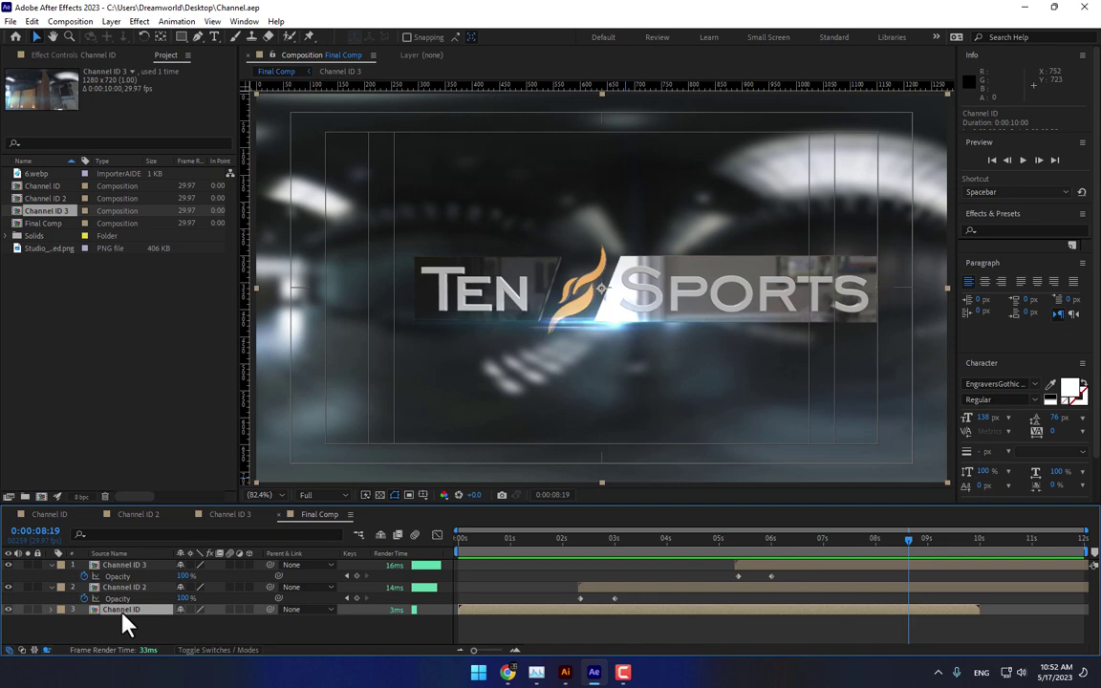
pyautogui.doubleClick(137, 564)
pyautogui.moveTo(628, 541); pyautogui.dragTo(427, 564)
pyautogui.click(124, 564)
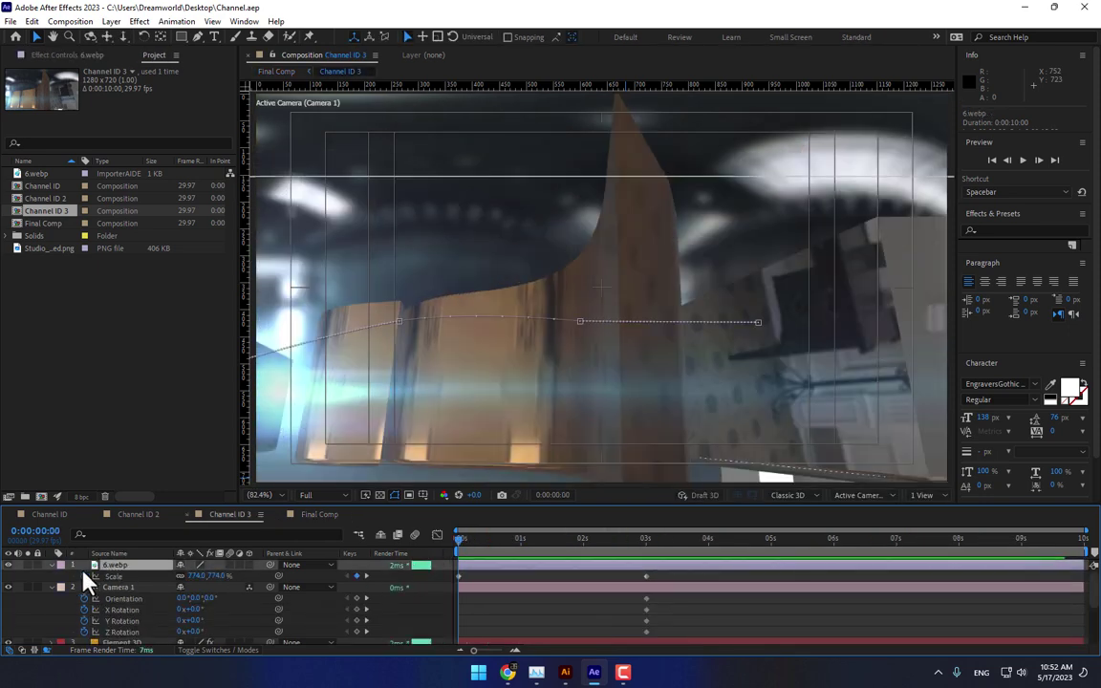
pyautogui.press('p')
pyautogui.click(84, 576)
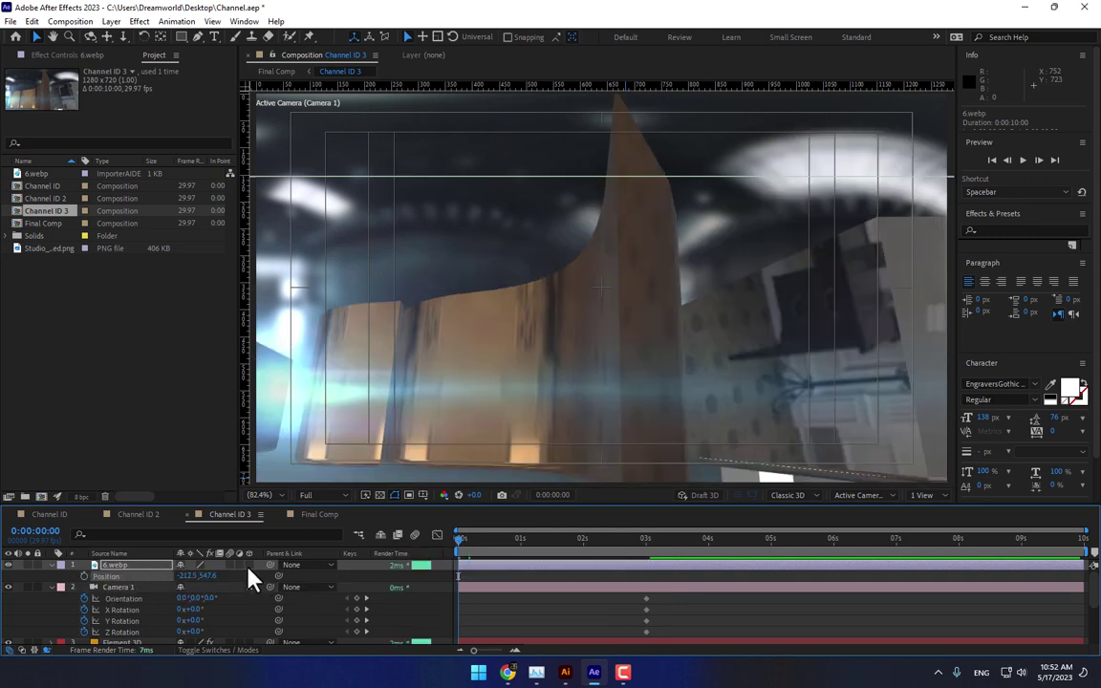
pyautogui.click(84, 577)
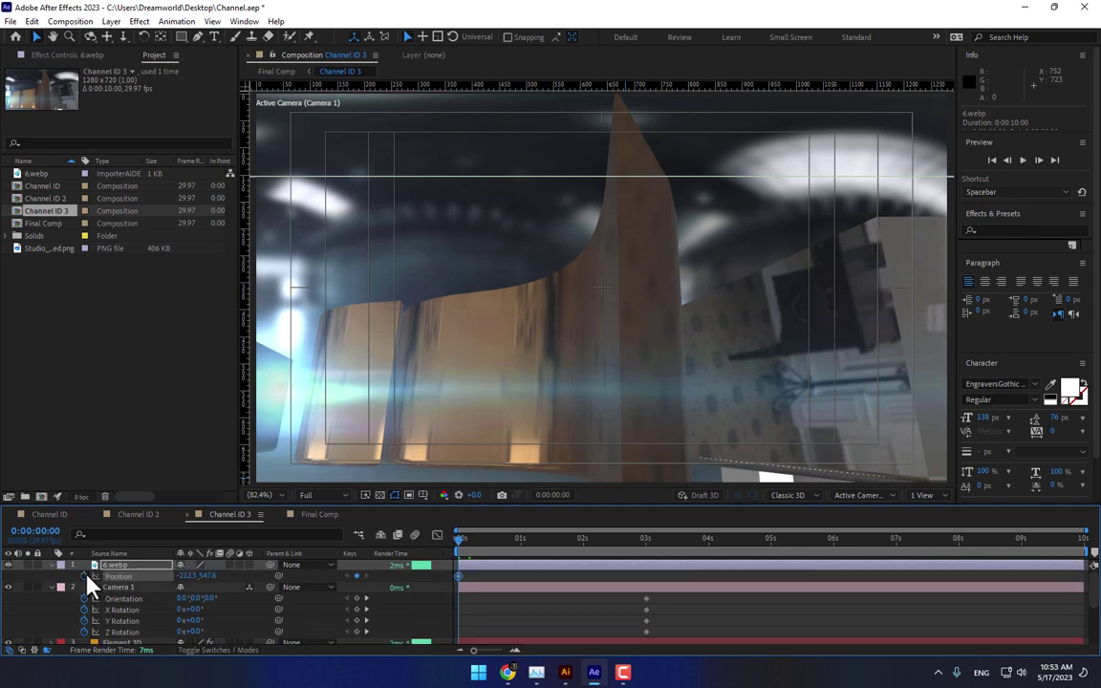
pyautogui.press('s')
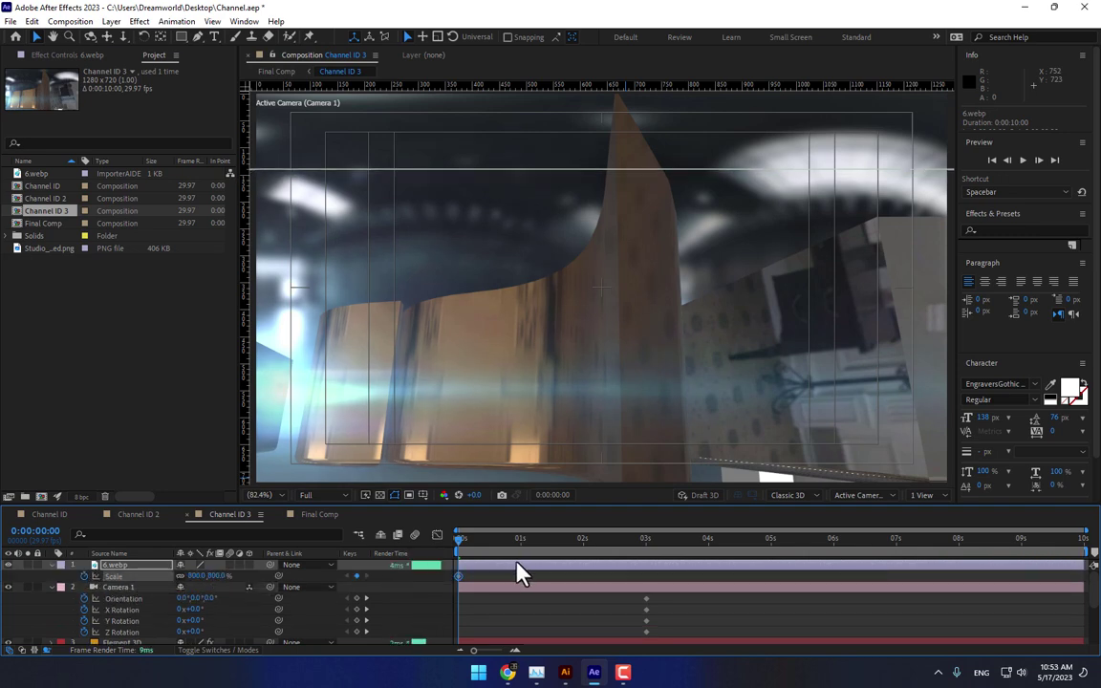
# Step: Keyframe the 6.webp flare's position at about -369, 568 at 0:00 and about -39, 436 at 2:04
pyautogui.moveTo(541, 544); pyautogui.dragTo(604, 549)
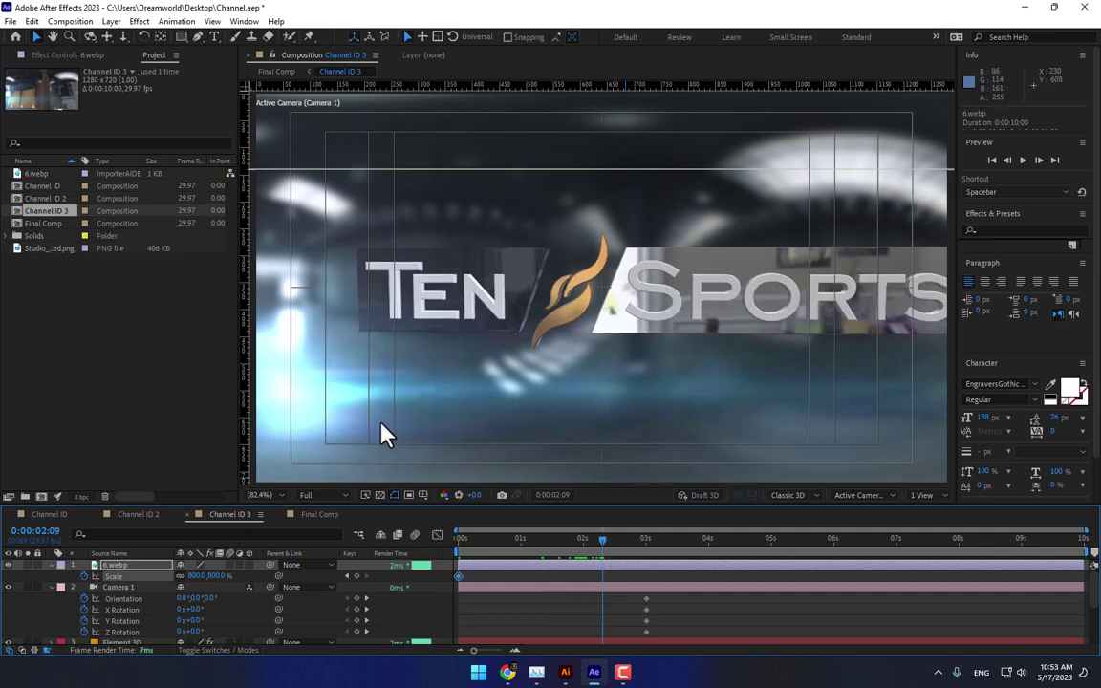
pyautogui.press('Home')
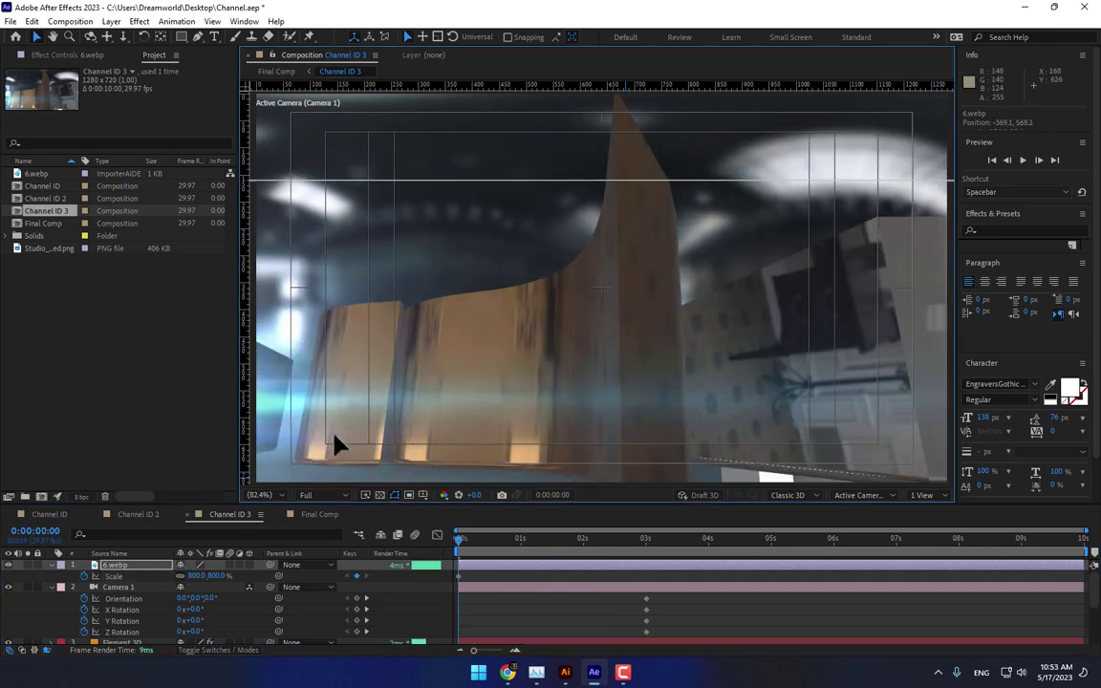
pyautogui.moveTo(536, 553); pyautogui.dragTo(592, 555)
pyautogui.moveTo(413, 382); pyautogui.dragTo(660, 302)
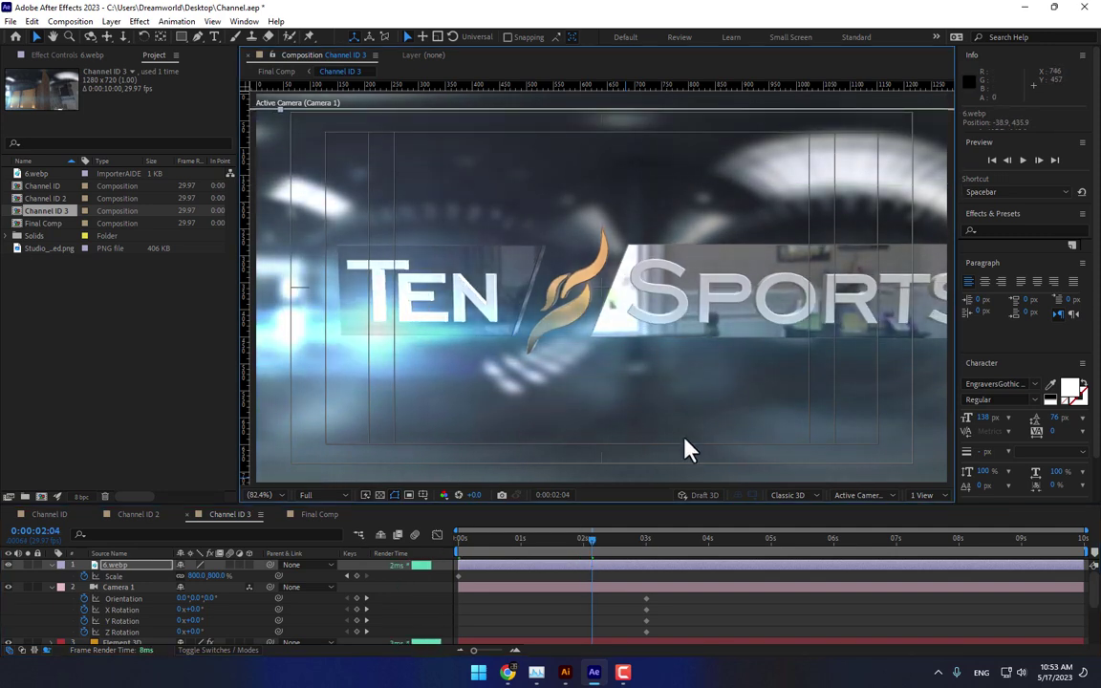
# Step: At 3 seconds, place the 6.webp flare under the logo symbol at about 584, 422.5 and set its Scale to 166%
pyautogui.moveTo(604, 531); pyautogui.dragTo(649, 555)
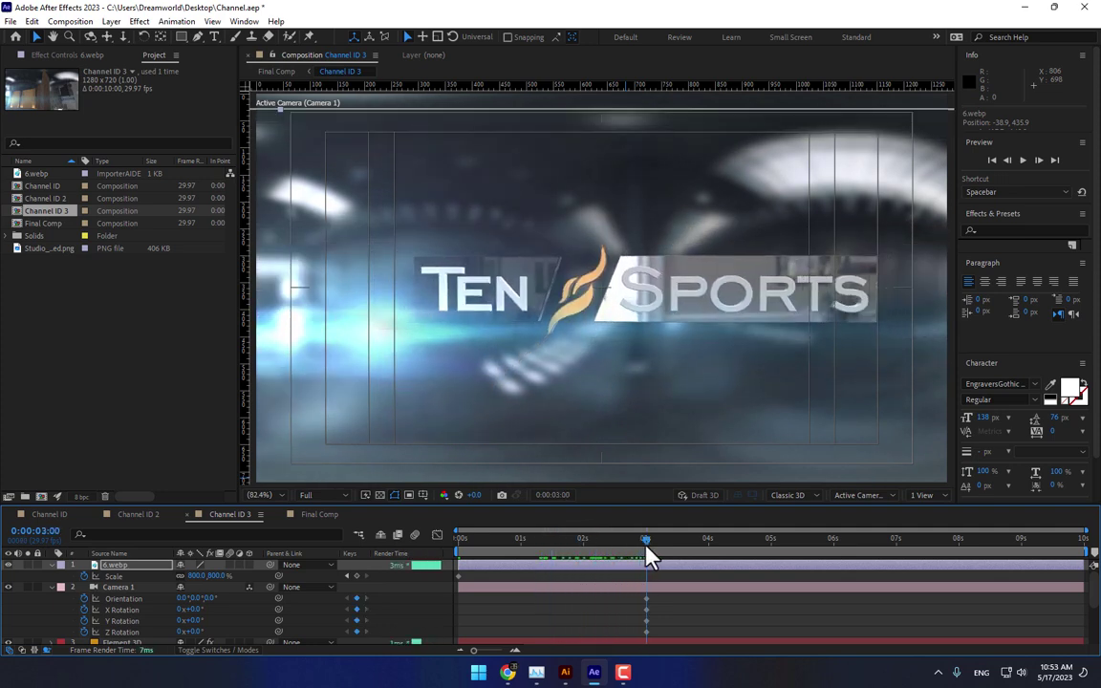
pyautogui.moveTo(501, 342); pyautogui.dragTo(841, 317)
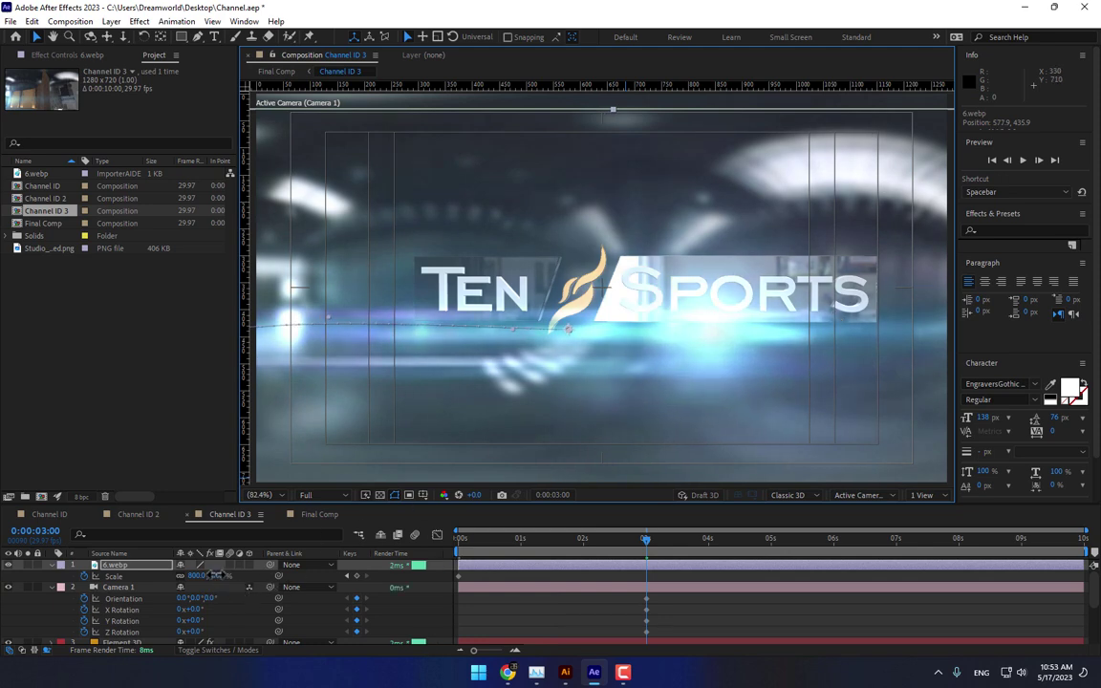
pyautogui.moveTo(216, 576); pyautogui.dragTo(76, 576)
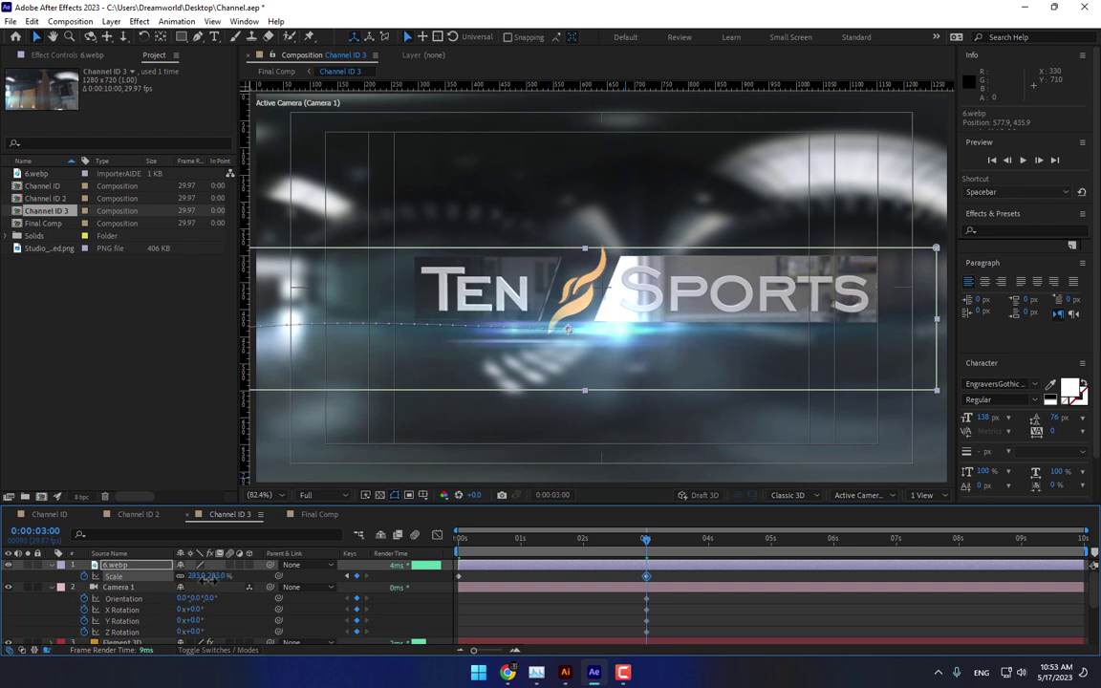
pyautogui.moveTo(205, 579); pyautogui.dragTo(164, 589)
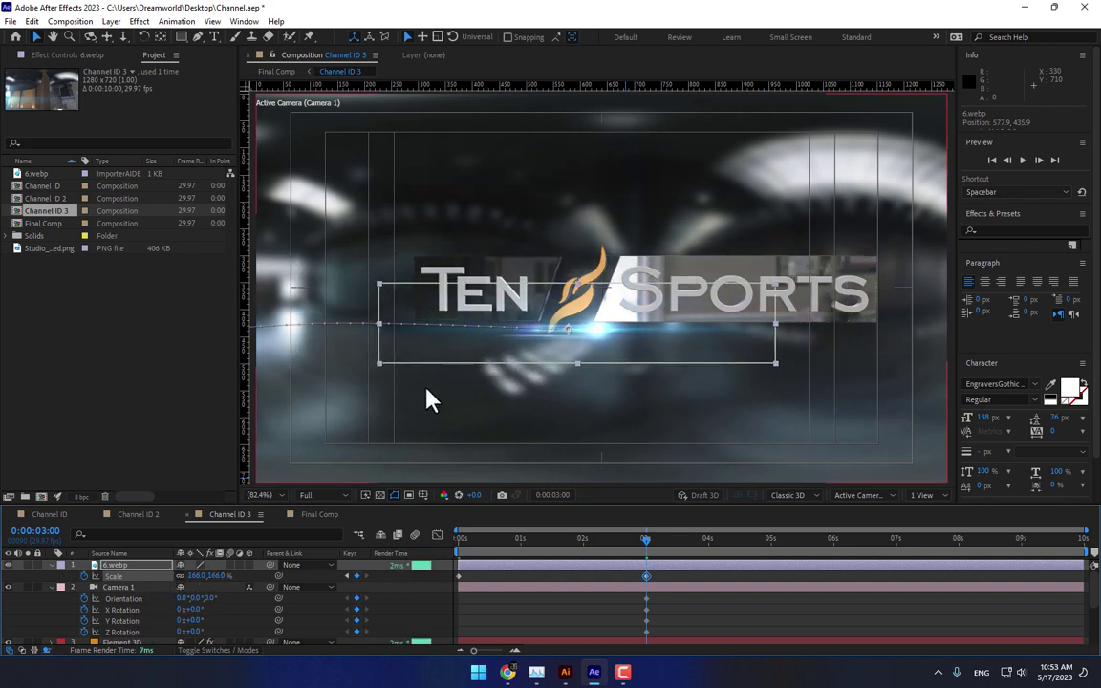
pyautogui.moveTo(576, 328); pyautogui.dragTo(569, 332)
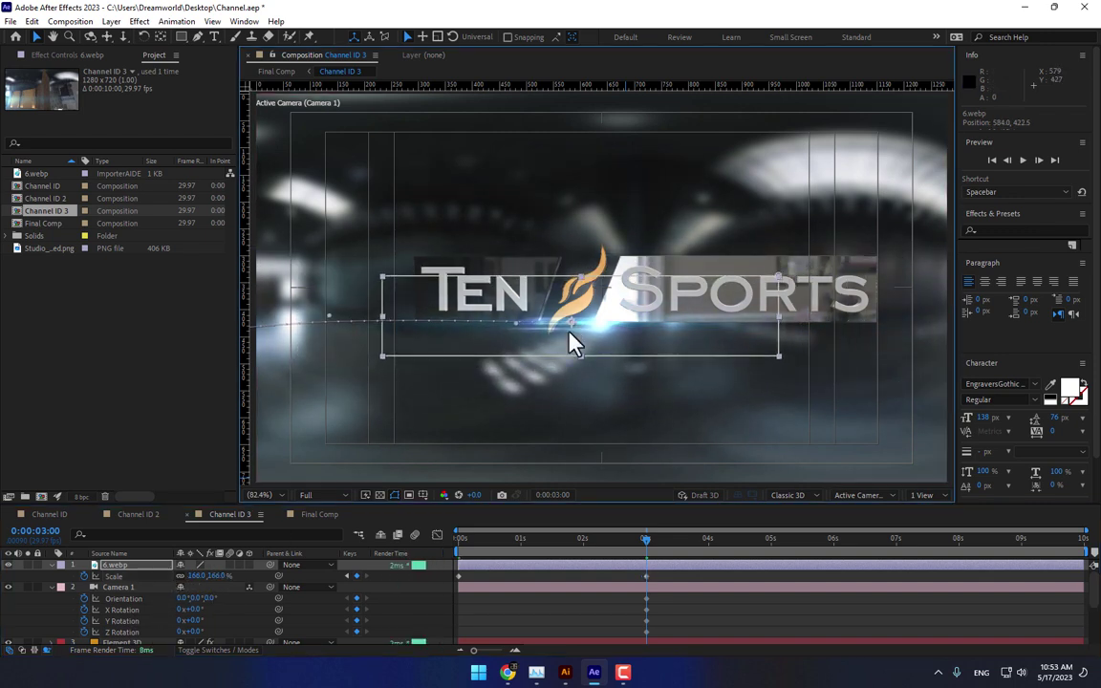
# Step: At 4:16, slide the 6.webp flare along the logo's lower edge to about 942, 422.5 and scale it to about 115%
pyautogui.moveTo(465, 541); pyautogui.dragTo(687, 517)
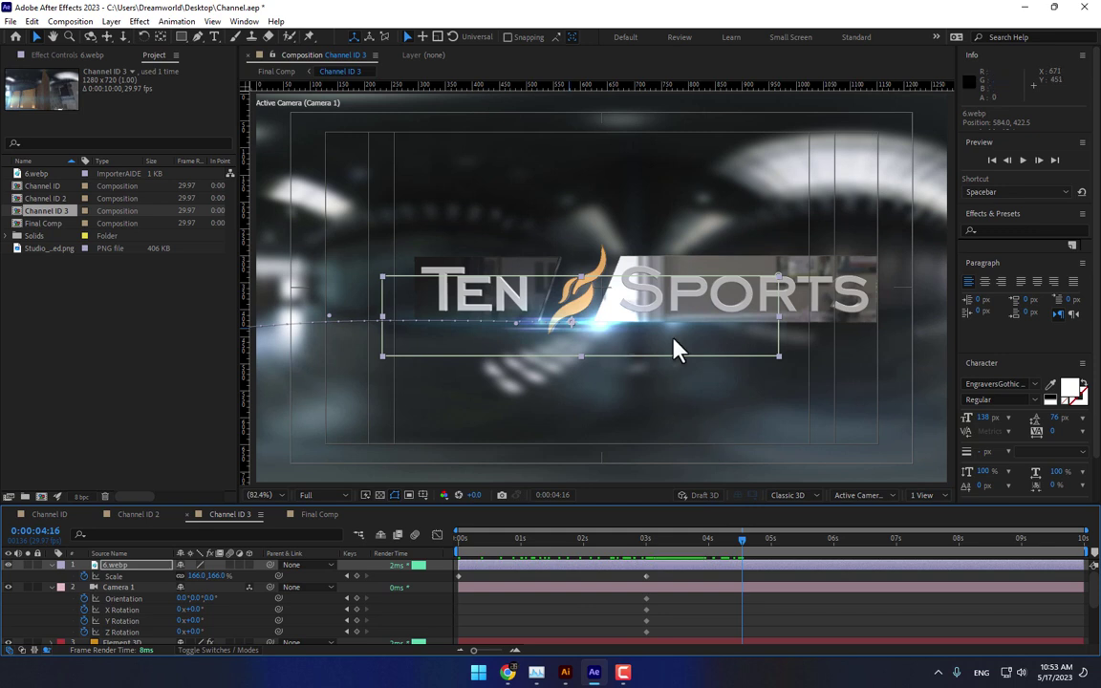
pyautogui.moveTo(675, 350); pyautogui.dragTo(806, 347)
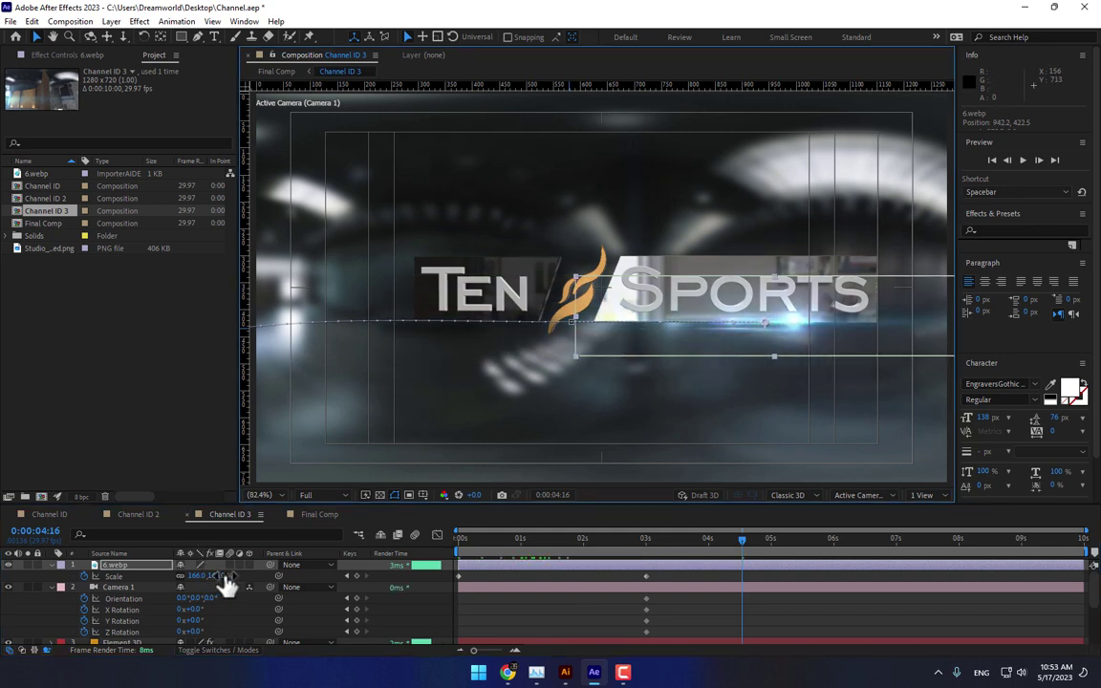
pyautogui.moveTo(222, 579); pyautogui.dragTo(168, 608)
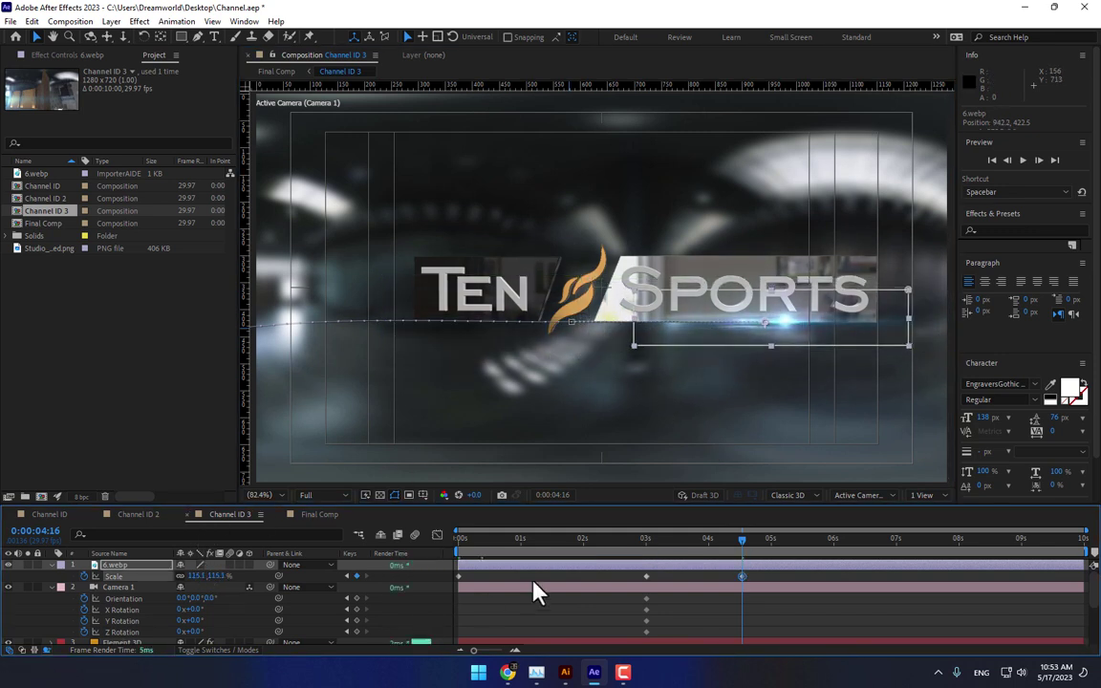
# Step: Play Final Comp from the beginning to review the reworked flare in the closing shot
pyautogui.click(322, 514)
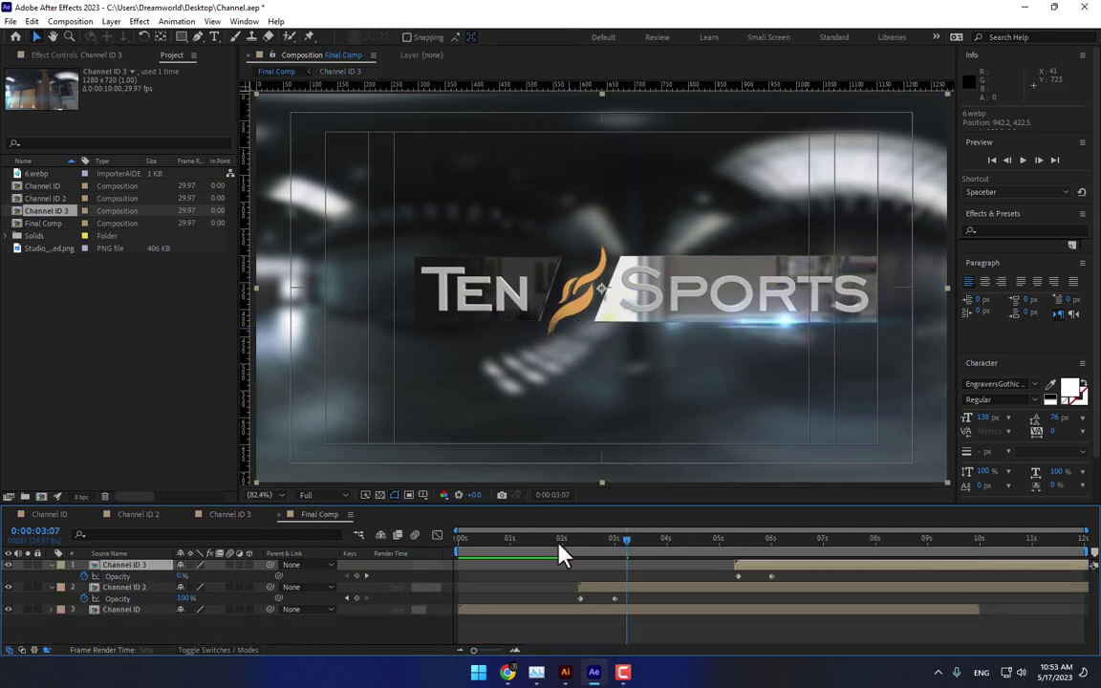
pyautogui.press('Home')
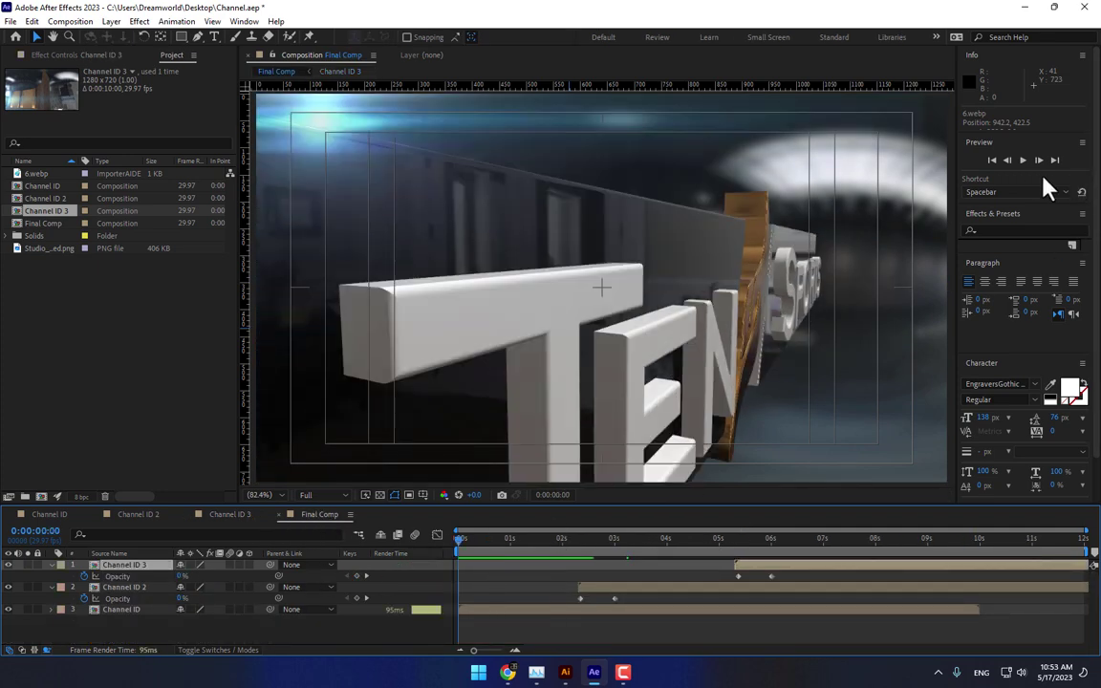
pyautogui.click(1023, 160)
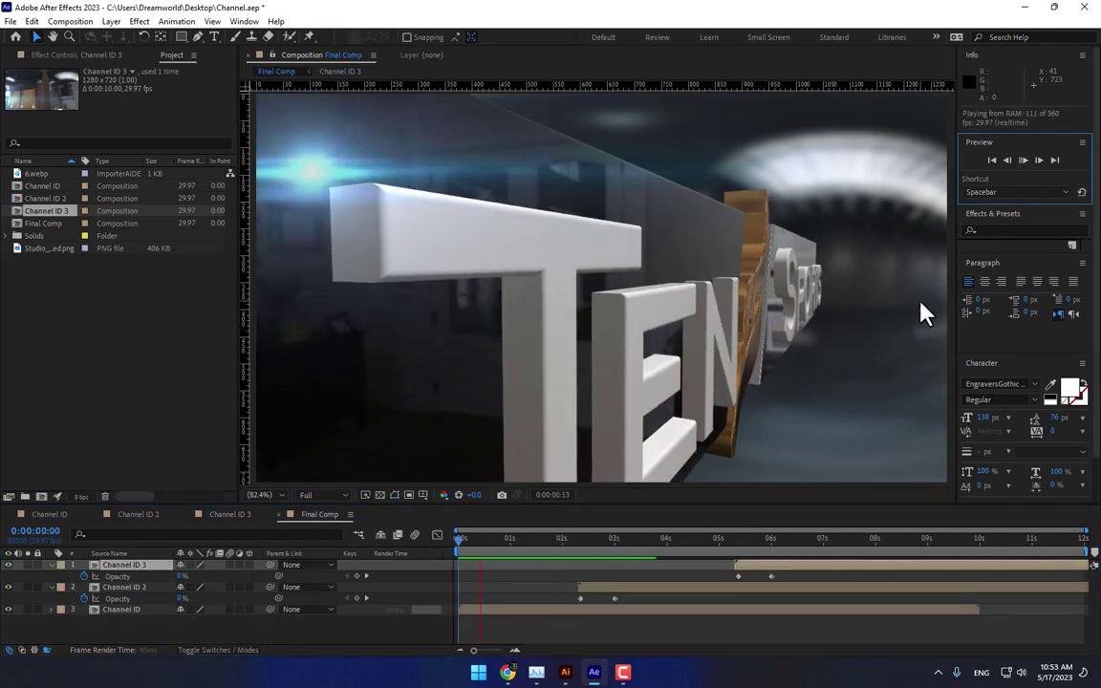